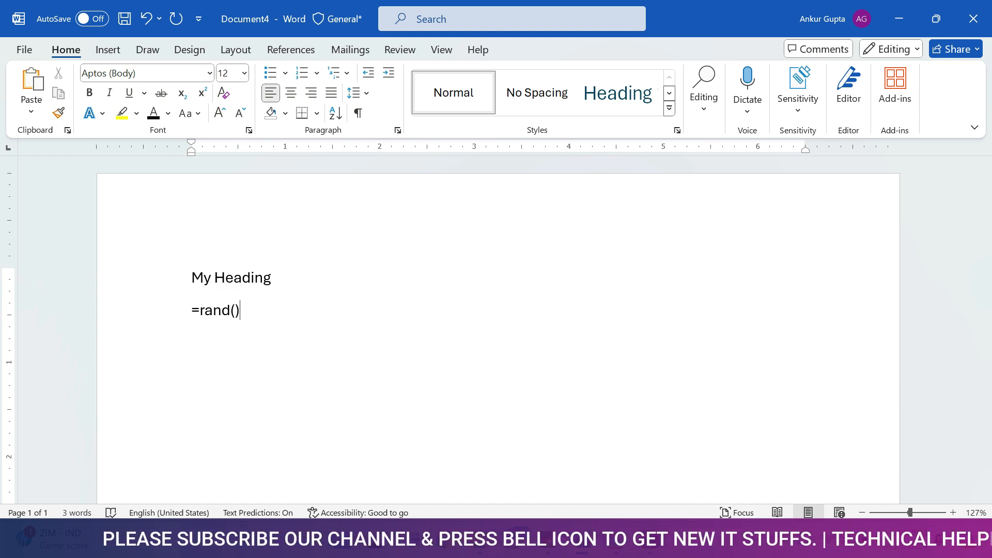
Generate sample body paragraphs below the My Heading line with the =rand() function
{"action": "key", "text": "Return"}
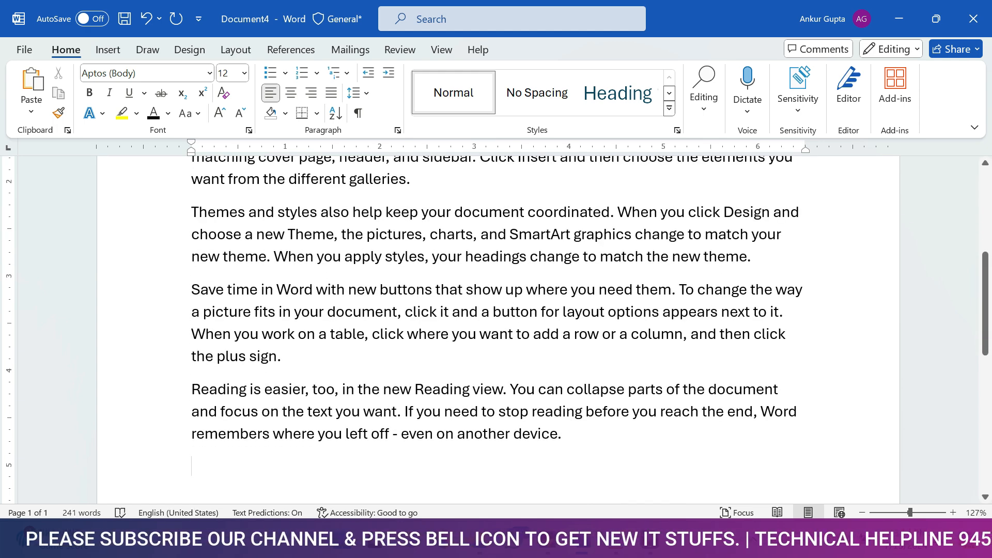
{"action": "left_click_drag", "start_coordinate": [910, 512], "coordinate": [892, 513]}
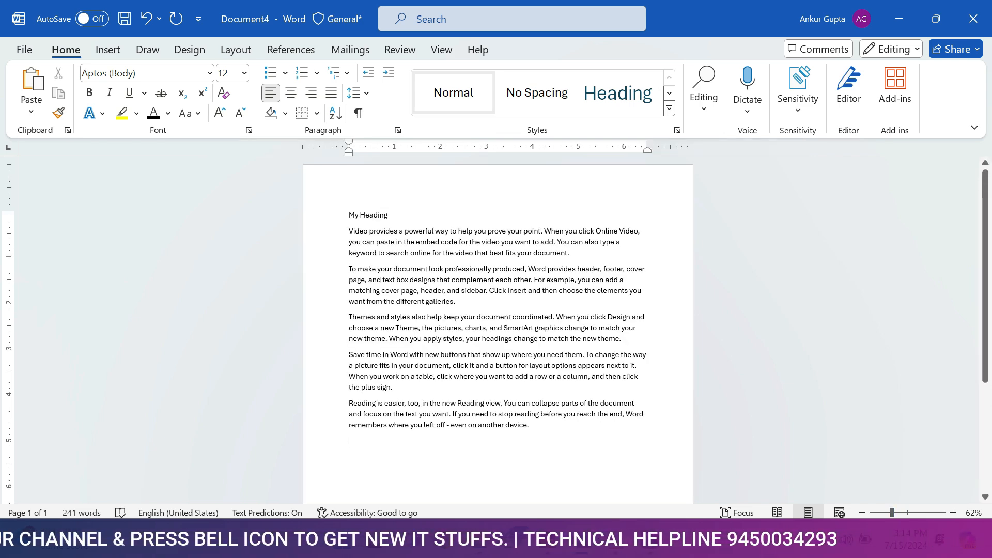
{"action": "scroll", "coordinate": [498, 310], "scroll_direction": "up", "scroll_amount": 3}
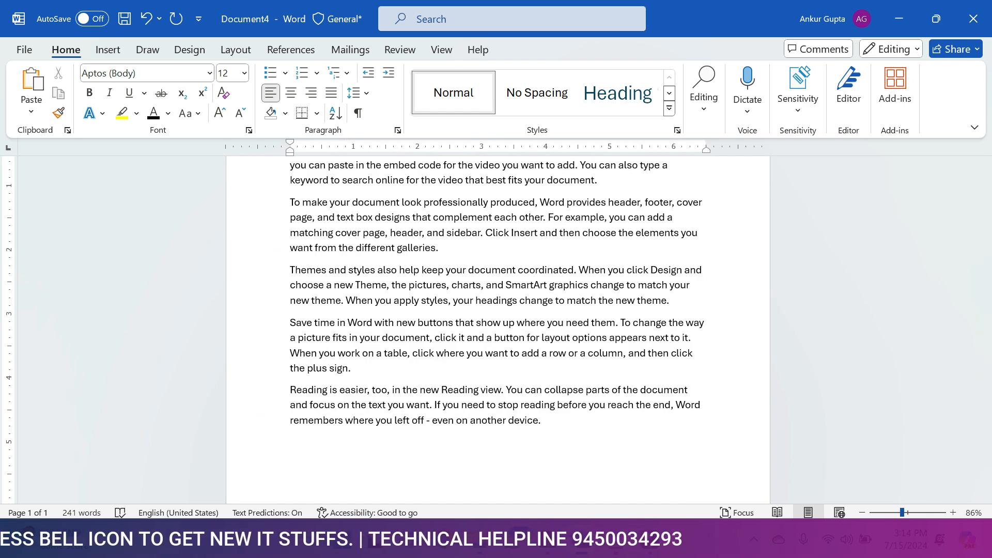
{"action": "scroll", "coordinate": [498, 310], "scroll_direction": "up", "scroll_amount": 3}
{"action": "scroll", "coordinate": [498, 310], "scroll_direction": "up", "scroll_amount": 5}
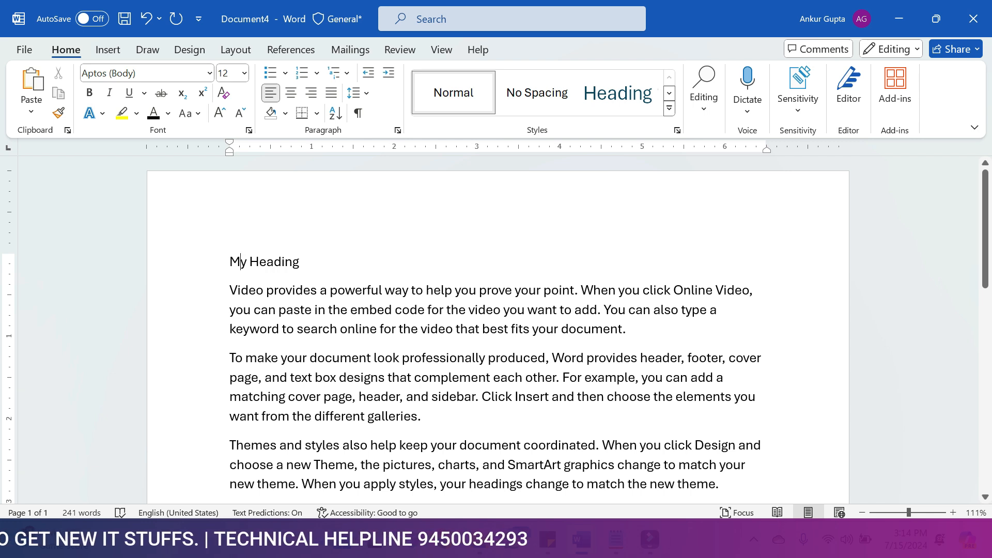
Select the first, second and third body paragraphs one after another, and clear the selection
{"action": "left_click_drag", "start_coordinate": [302, 263], "coordinate": [621, 329]}
{"action": "left_click_drag", "start_coordinate": [230, 358], "coordinate": [425, 416]}
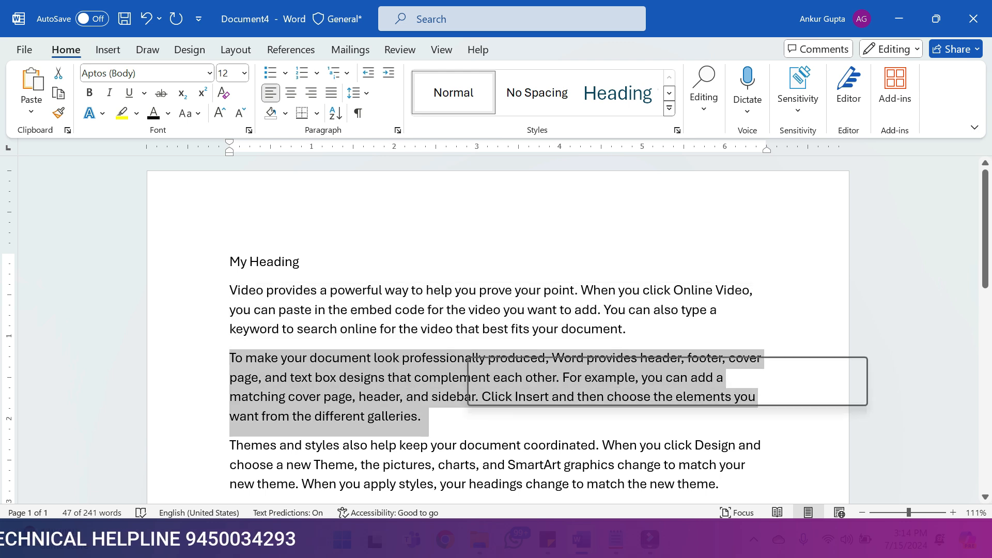
{"action": "left_click_drag", "start_coordinate": [230, 445], "coordinate": [724, 484]}
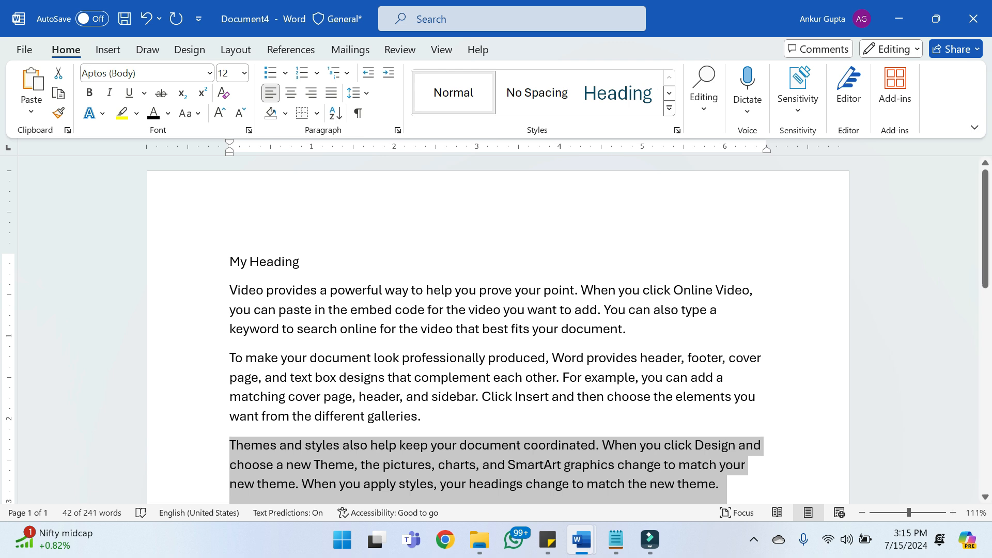
{"action": "left_click", "coordinate": [438, 329]}
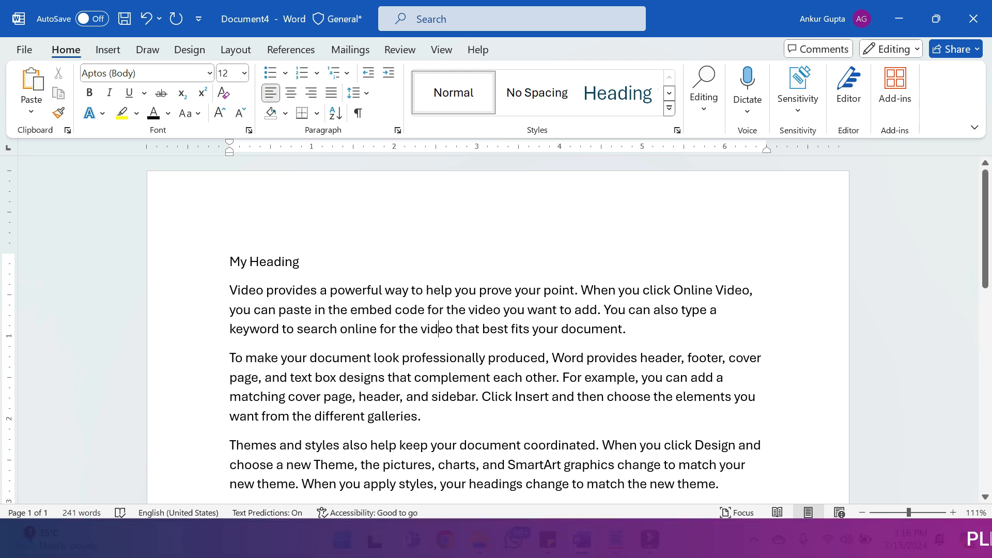
Copy the My Heading line and paste the copy at the end of the same line
{"action": "left_click_drag", "start_coordinate": [300, 262], "coordinate": [228, 263]}
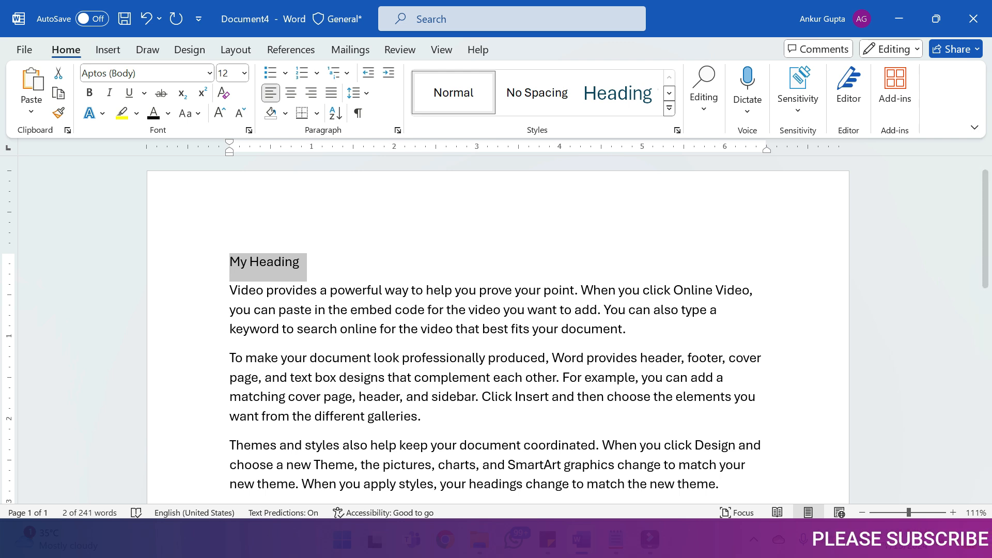
{"action": "left_click", "coordinate": [58, 93]}
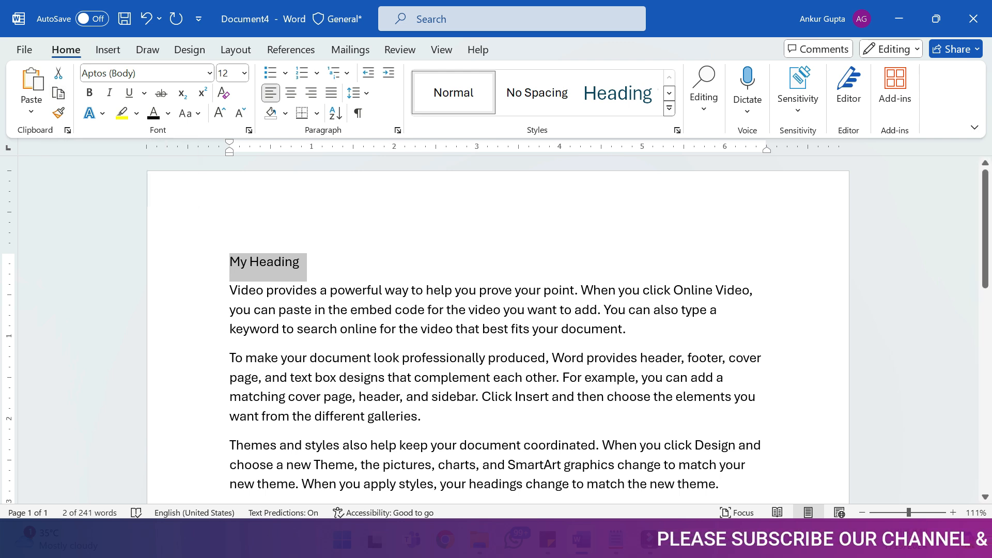
{"action": "left_click", "coordinate": [301, 262]}
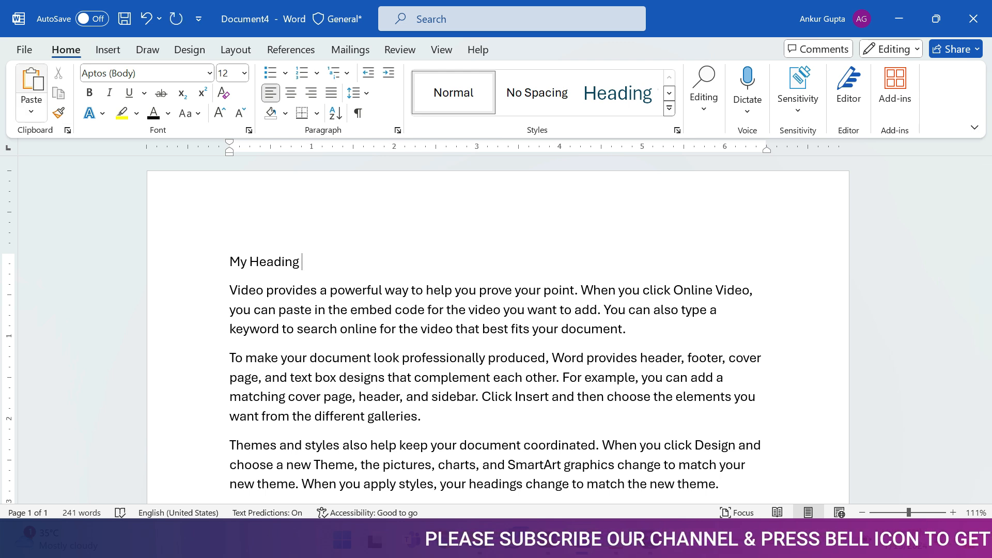
{"action": "left_click", "coordinate": [32, 83]}
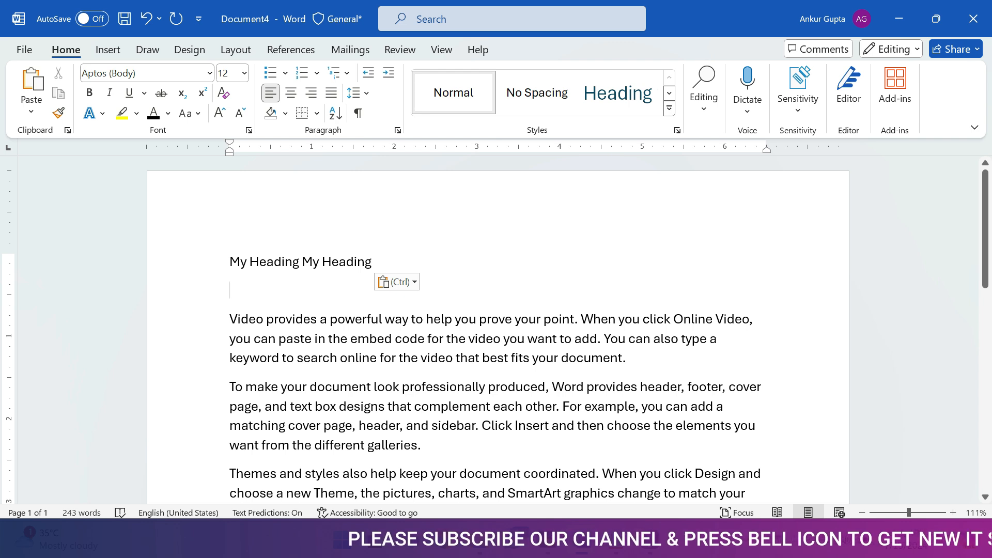
Cut the duplicate My Heading and paste it on the empty line below and at the end of the first body paragraph
{"action": "left_click_drag", "start_coordinate": [302, 262], "coordinate": [376, 263]}
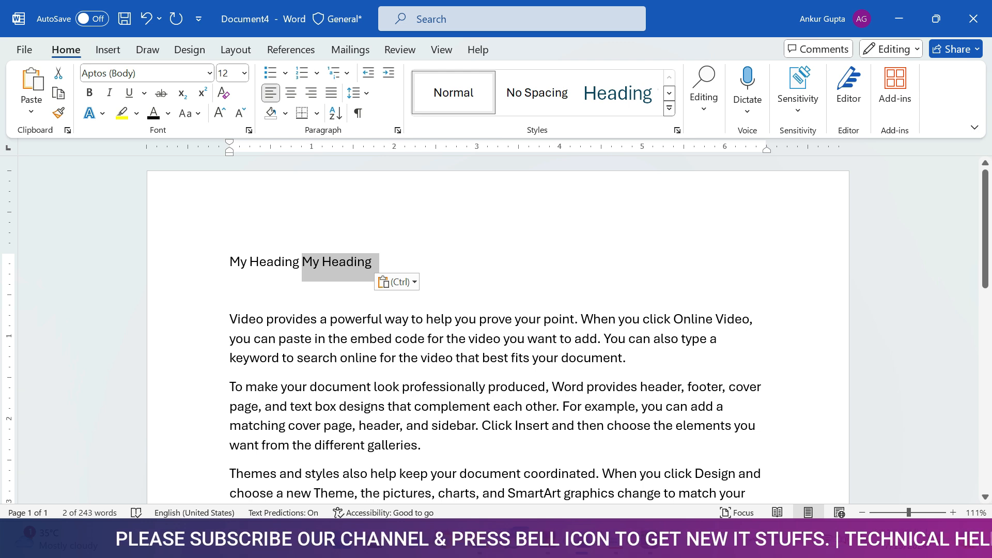
{"action": "key", "text": "ctrl+x"}
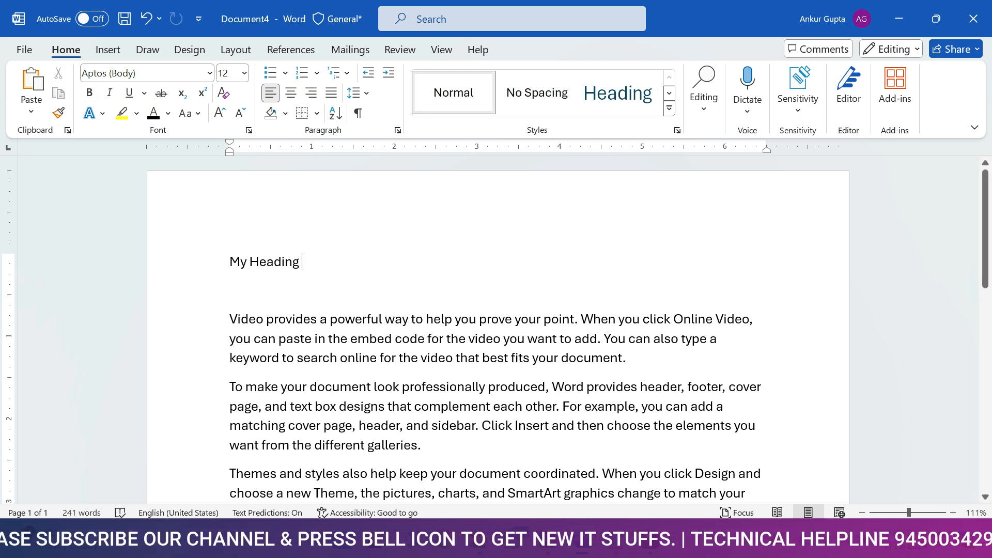
{"action": "left_click", "coordinate": [230, 290]}
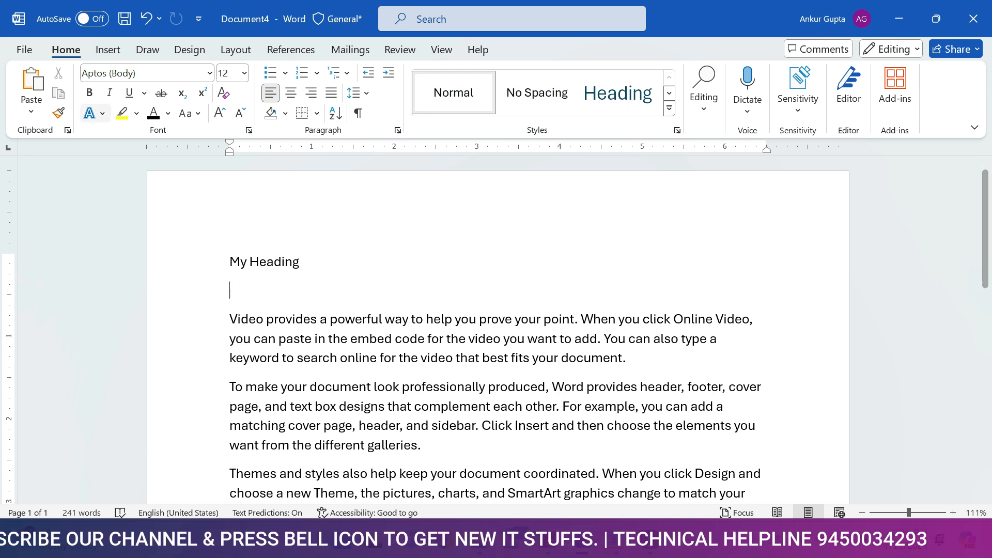
{"action": "left_click", "coordinate": [32, 79]}
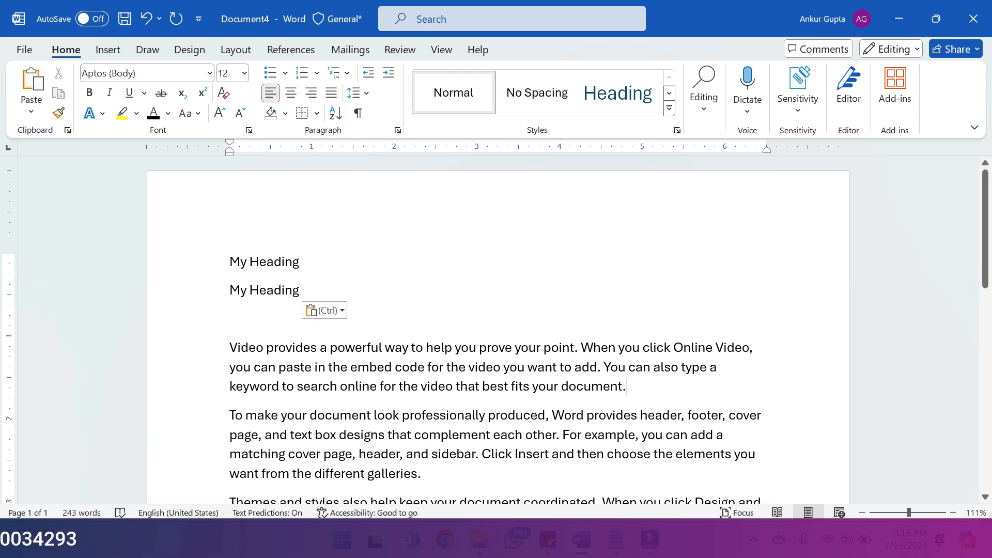
{"action": "key", "text": "ctrl+v"}
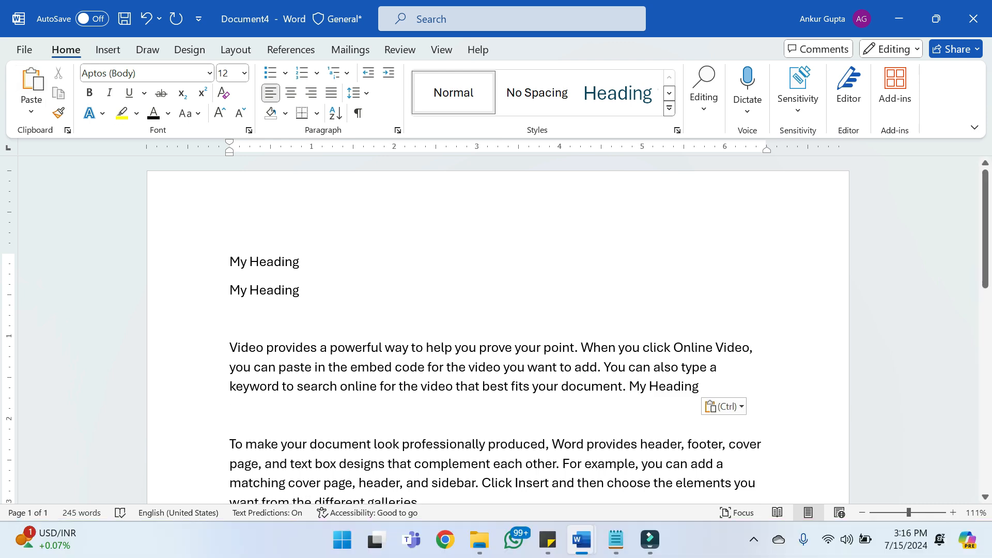
Delete the My Heading text at the end of the first body paragraph
{"action": "left_click_drag", "start_coordinate": [699, 387], "coordinate": [629, 387]}
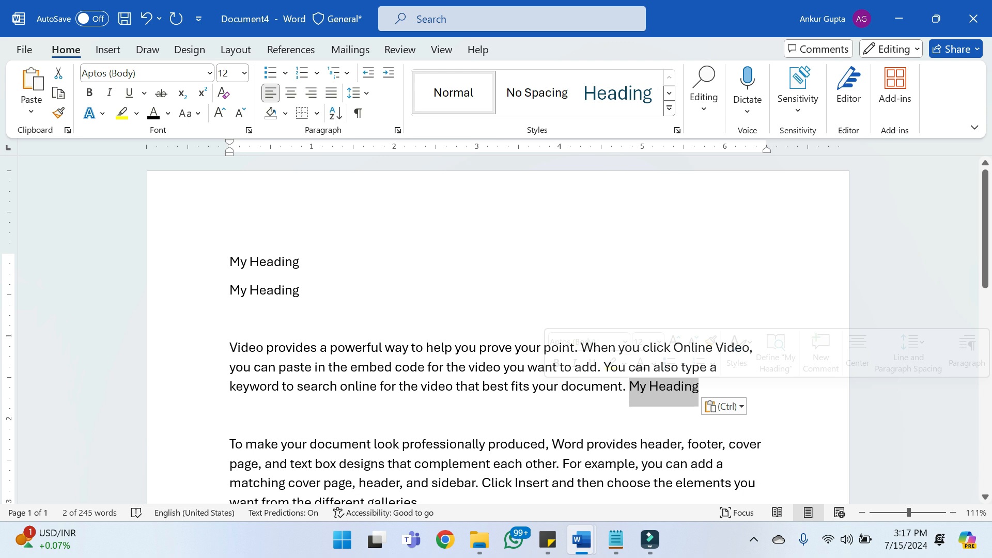
{"action": "left_click", "coordinate": [231, 415]}
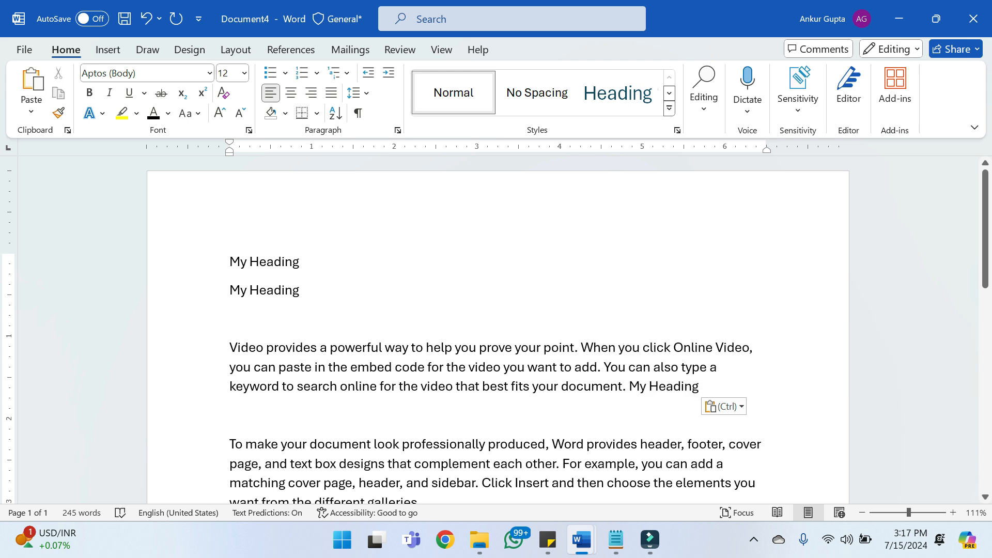
{"action": "left_click_drag", "start_coordinate": [699, 387], "coordinate": [629, 386]}
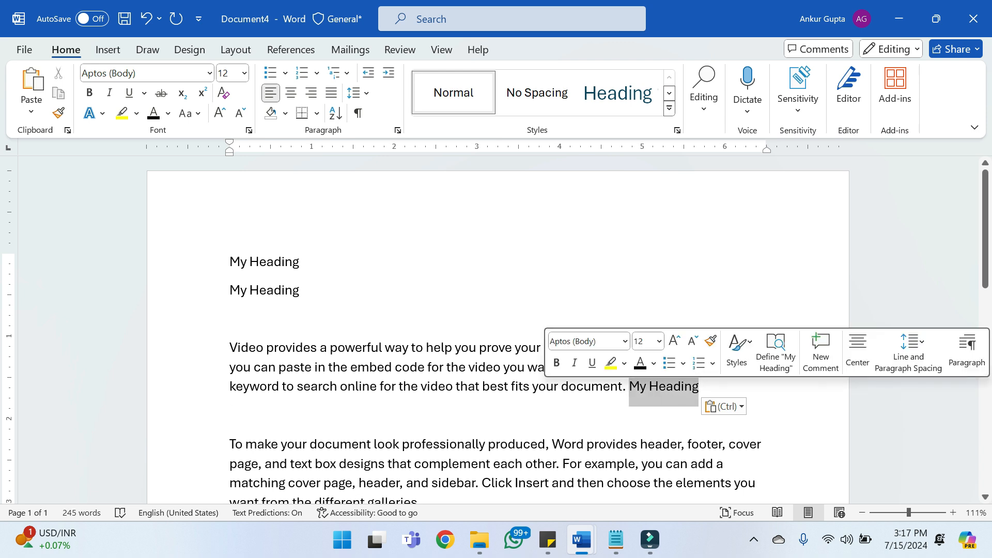
{"action": "key", "text": "BackSpace"}
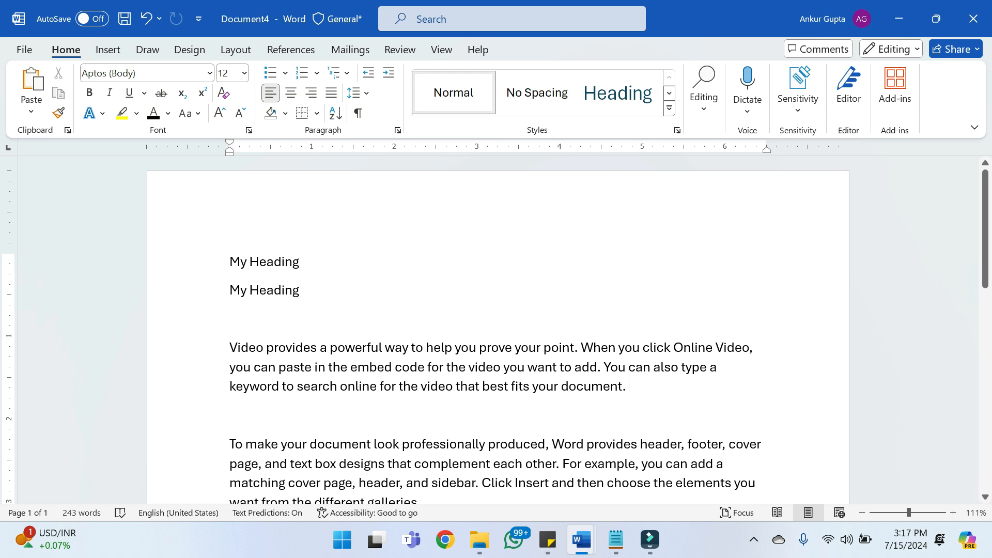
Delete the second My Heading line together with the empty line below it
{"action": "left_click_drag", "start_coordinate": [229, 290], "coordinate": [234, 324]}
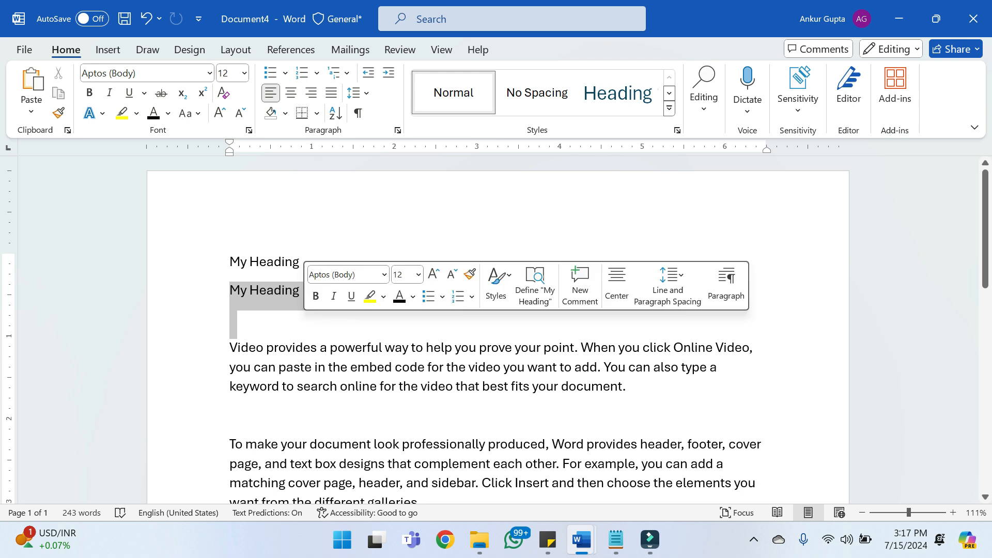
{"action": "left_click", "coordinate": [233, 322]}
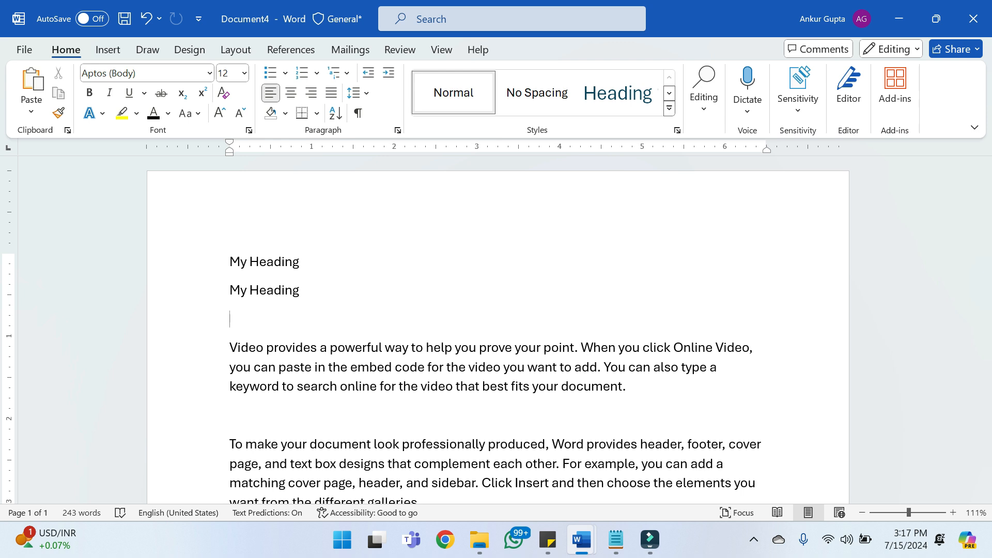
{"action": "left_click", "coordinate": [230, 290]}
{"action": "key", "text": "shift+Right"}
{"action": "key", "text": "shift+Right"}
{"action": "key", "text": "shift+Right"}
{"action": "key", "text": "shift+Right"}
{"action": "key", "text": "shift+Right"}
{"action": "key", "text": "shift+Right"}
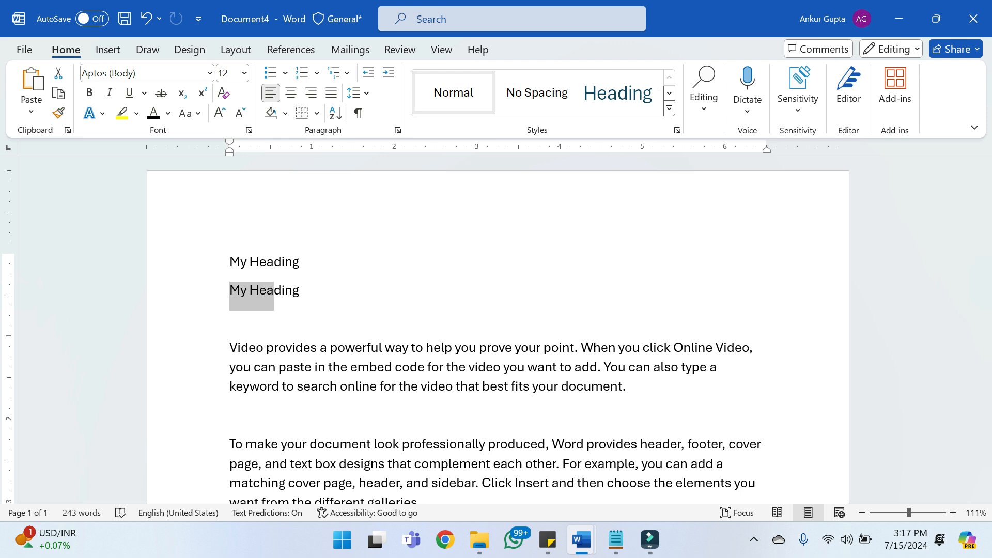
{"action": "key", "text": "shift+Right"}
{"action": "key", "text": "shift+Right"}
{"action": "key", "text": "shift+Right"}
{"action": "key", "text": "shift+Right"}
{"action": "key", "text": "shift+Right"}
{"action": "key", "text": "shift+Right"}
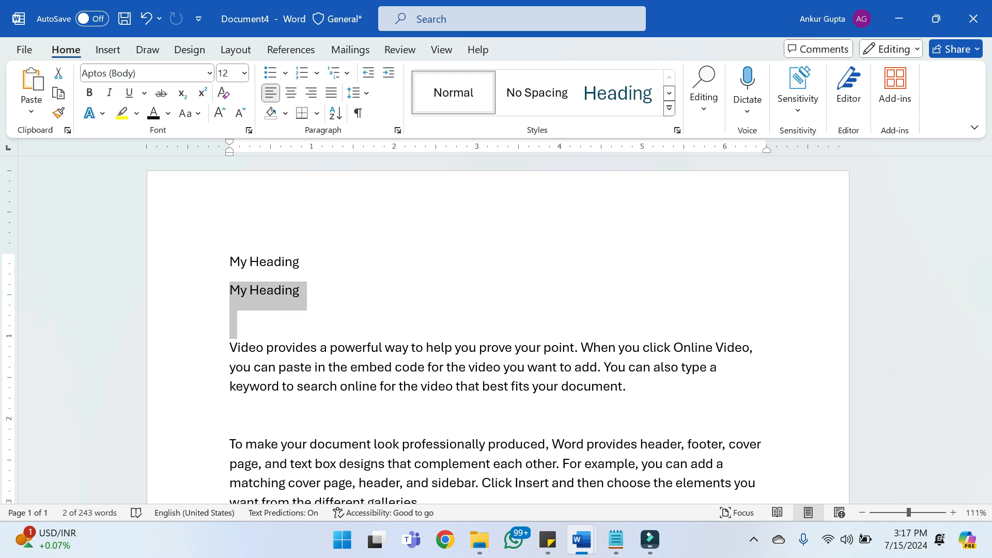
{"action": "key", "text": "Delete"}
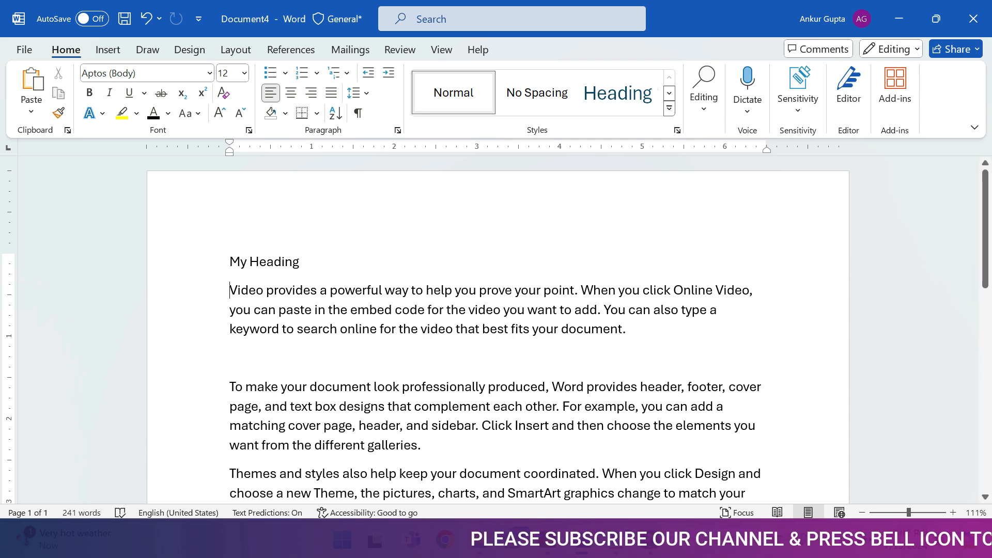
Select only the word Heading in the title line, and clear the selection
{"action": "left_click_drag", "start_coordinate": [301, 262], "coordinate": [250, 261]}
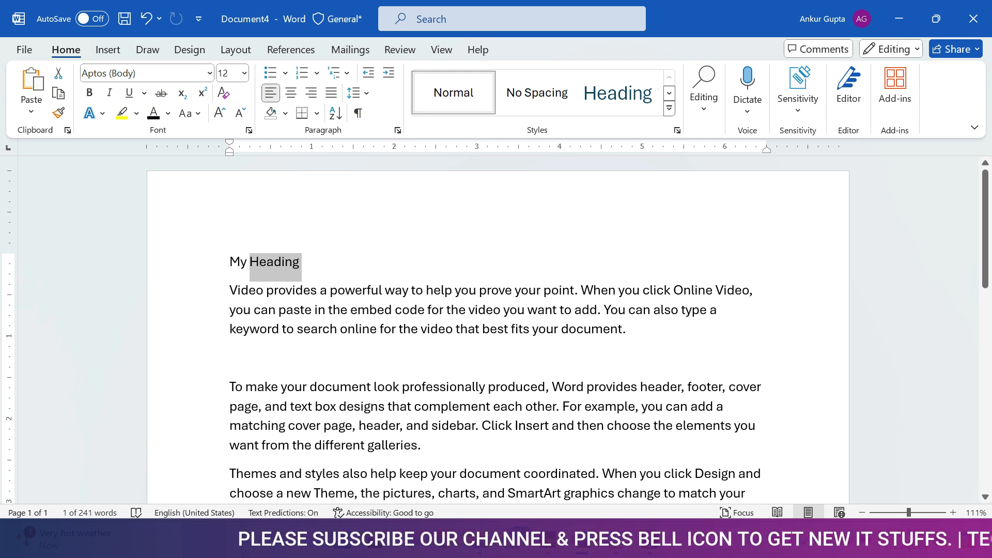
{"action": "left_click", "coordinate": [303, 262]}
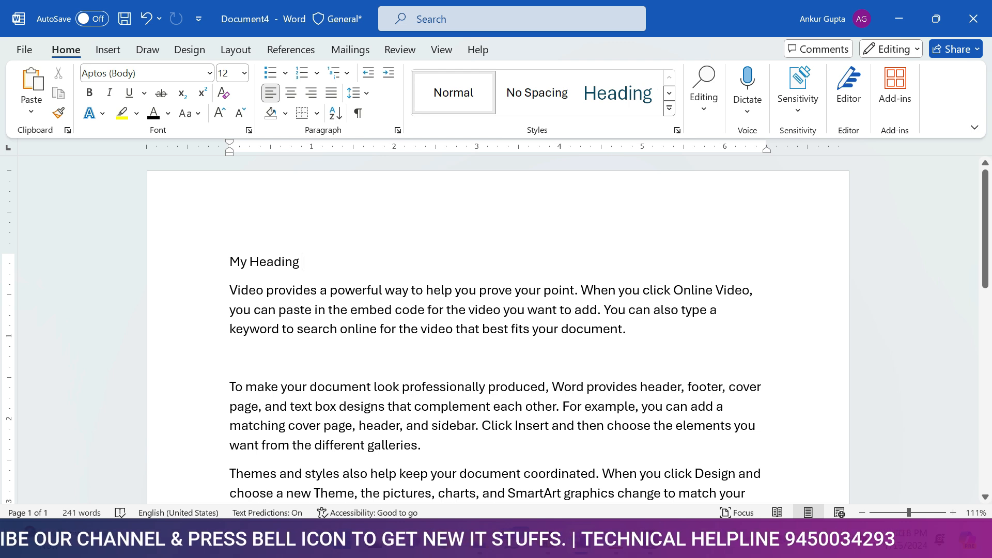
{"action": "double_click", "coordinate": [269, 262]}
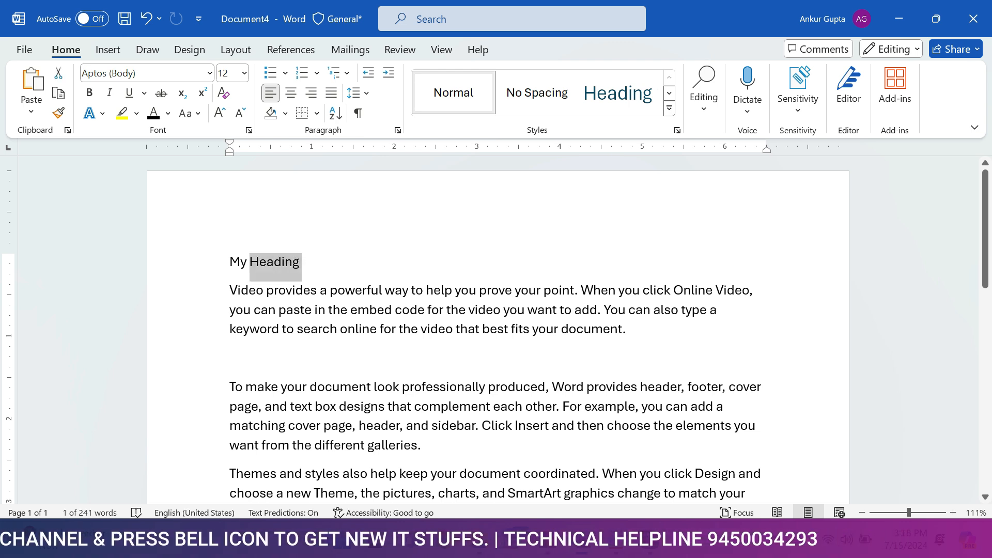
{"action": "left_click", "coordinate": [317, 290]}
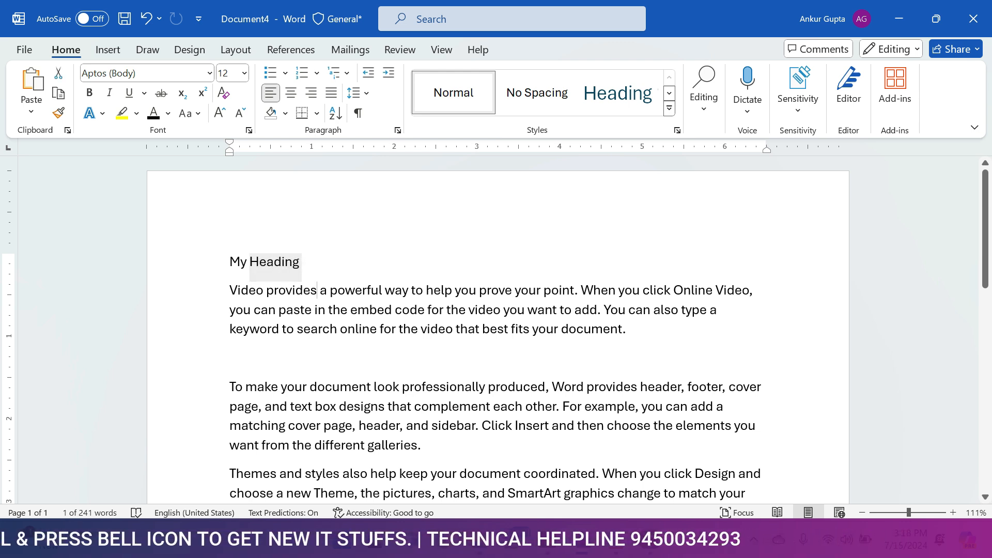
Select the whole title line and the entire first body paragraph in turn, and clear the selection
{"action": "triple_click", "coordinate": [267, 262]}
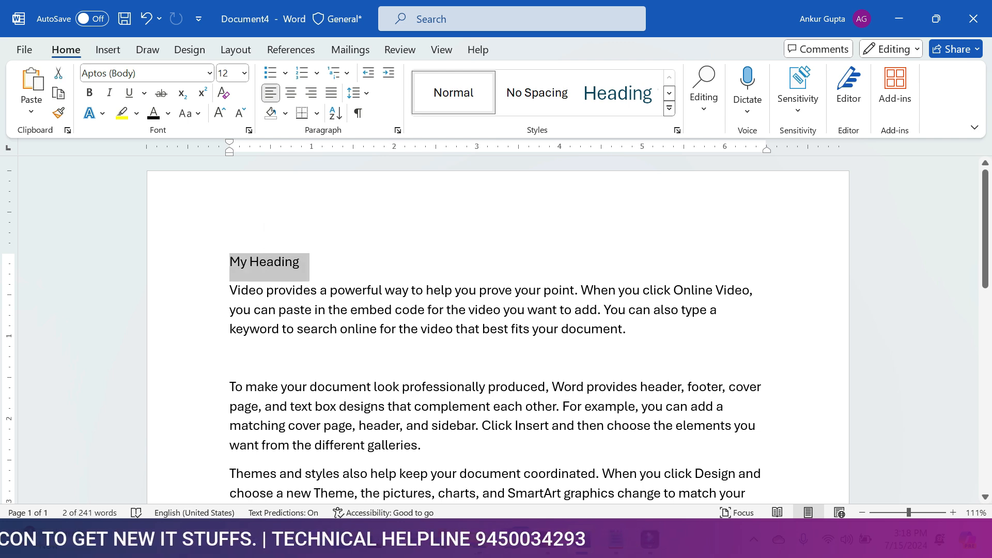
{"action": "double_click", "coordinate": [370, 290]}
{"action": "left_click", "coordinate": [371, 290]}
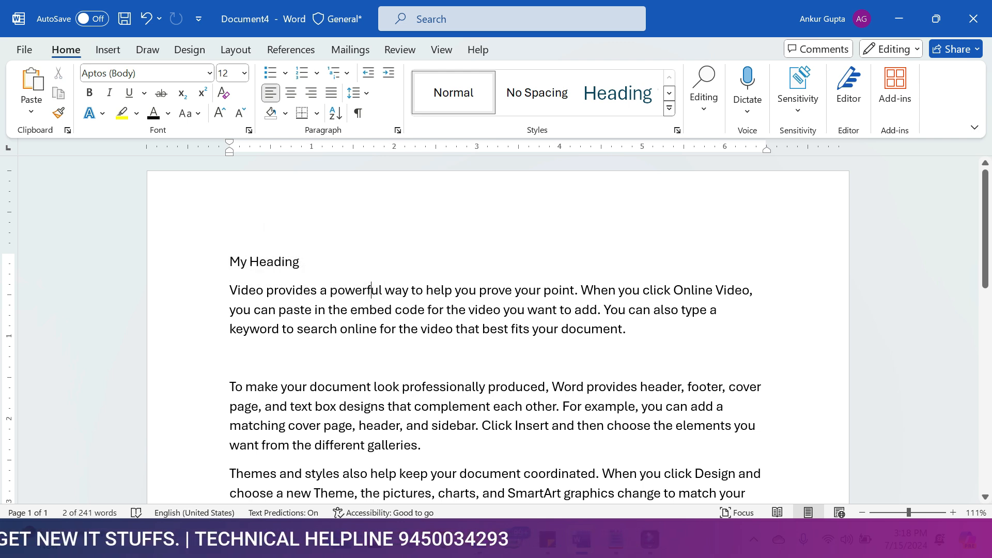
{"action": "triple_click", "coordinate": [370, 291]}
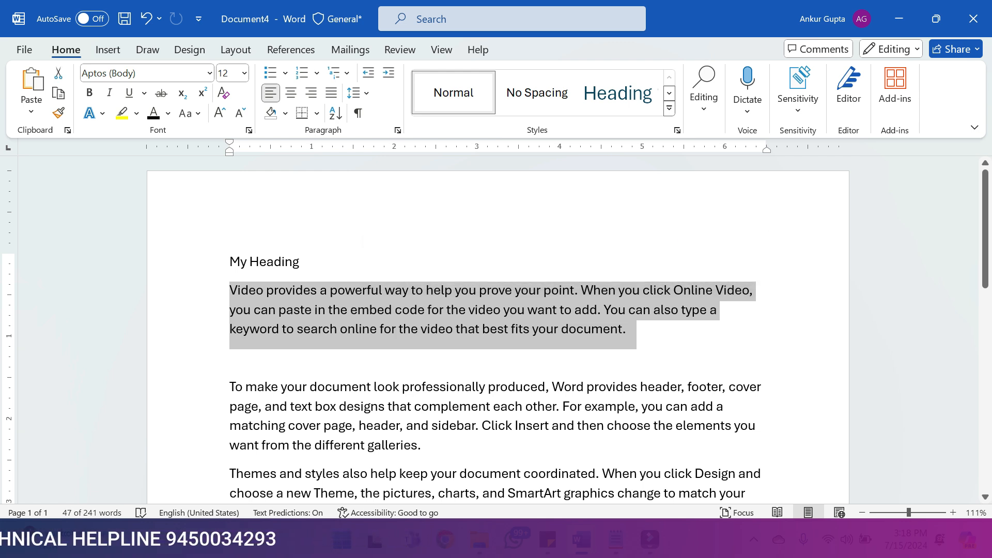
{"action": "left_click", "coordinate": [626, 329]}
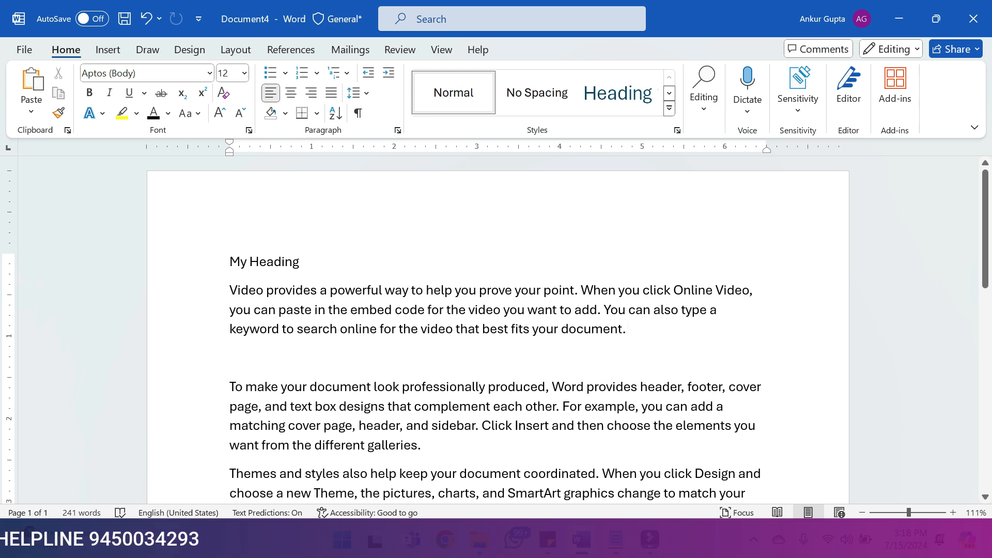
Select the single word Heading in the title and the word "want" in the first body paragraph
{"action": "double_click", "coordinate": [276, 261]}
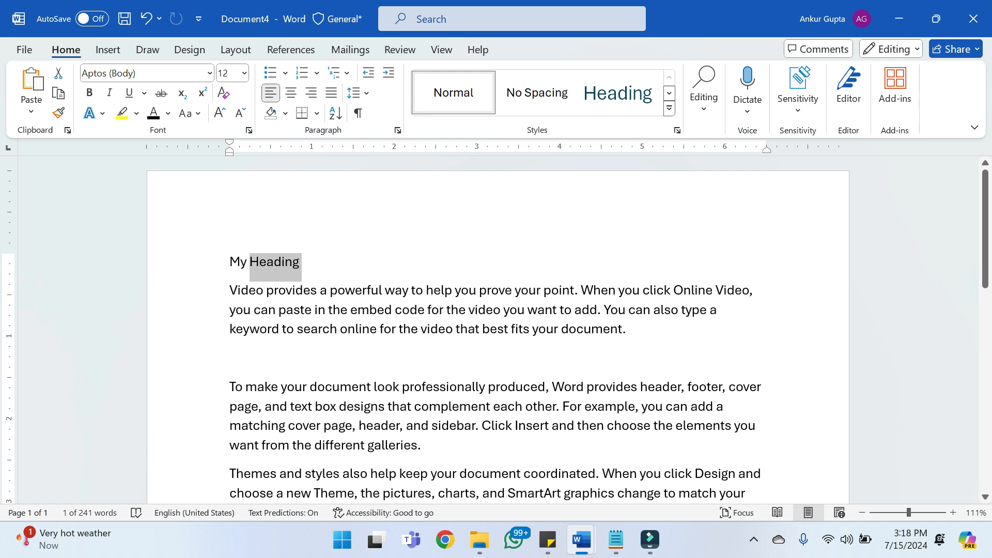
{"action": "double_click", "coordinate": [542, 310]}
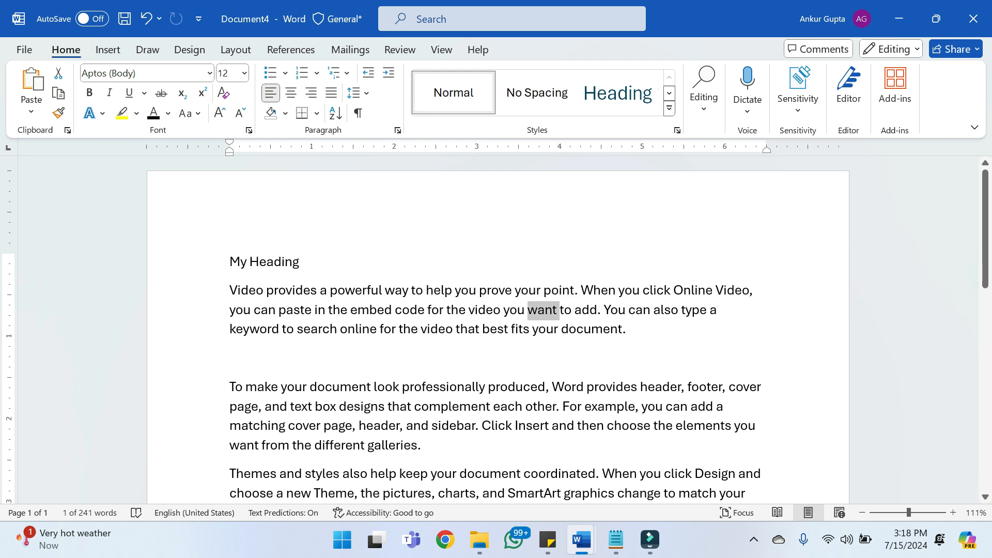
Select the whole first body paragraph, place the cursor on the empty line below it, and view the paste options
{"action": "triple_click", "coordinate": [486, 311]}
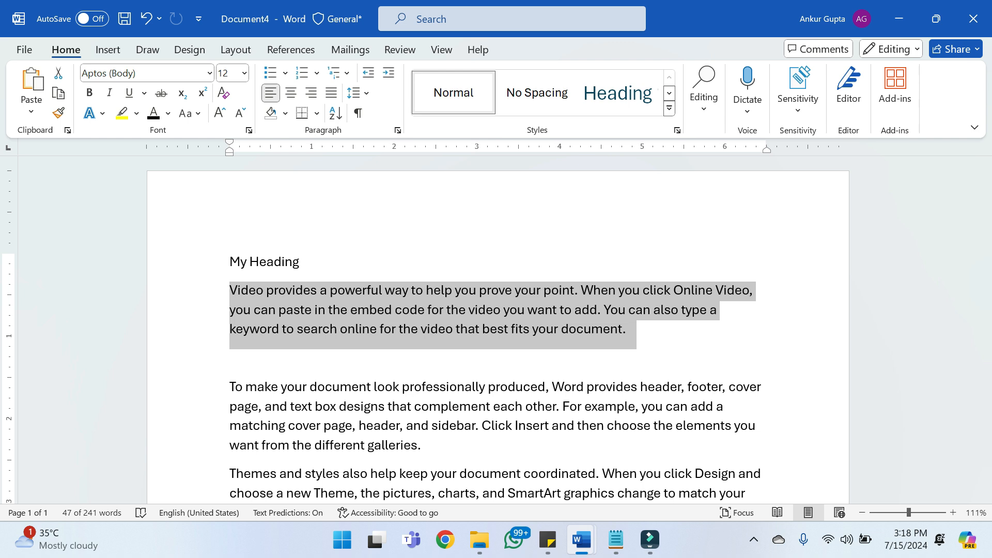
{"action": "left_click", "coordinate": [230, 357]}
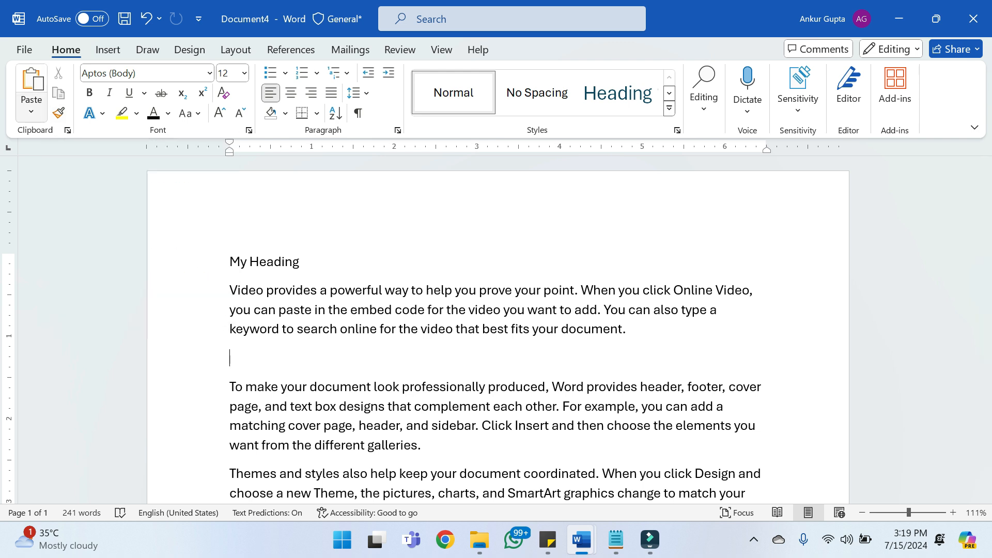
{"action": "left_click", "coordinate": [31, 110]}
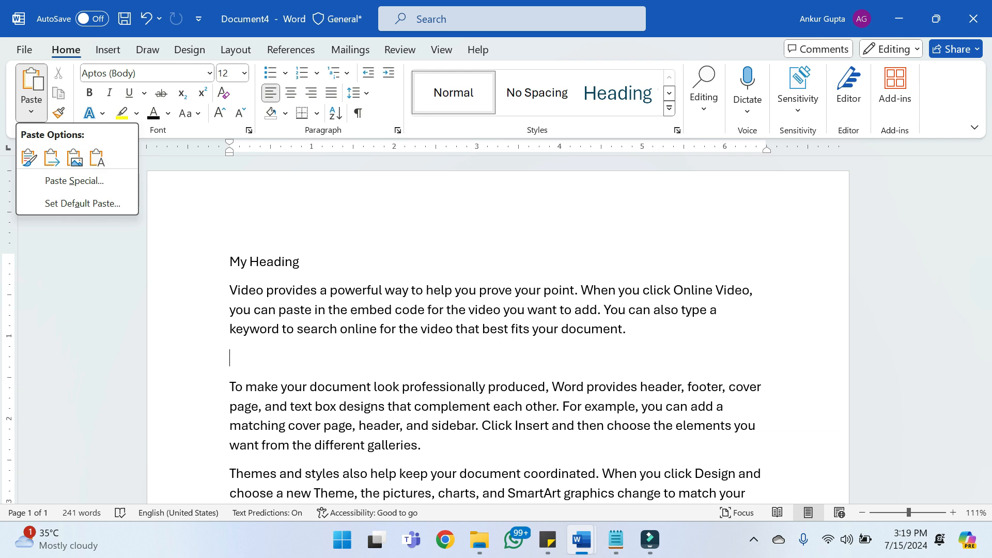
{"action": "key", "text": "Escape"}
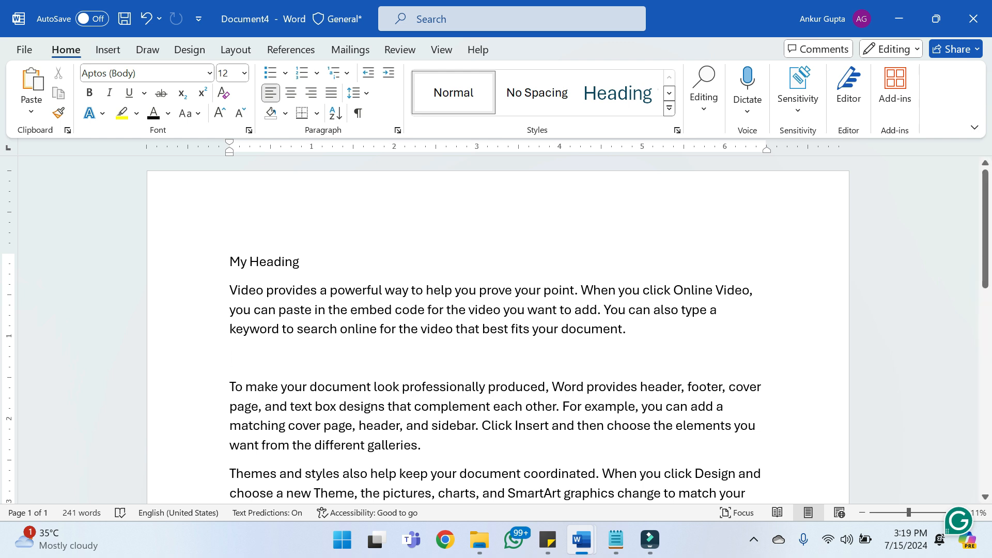
Try the Modern Love font on the whole document's text, and undo the font change
{"action": "key", "text": "ctrl+shift+f"}
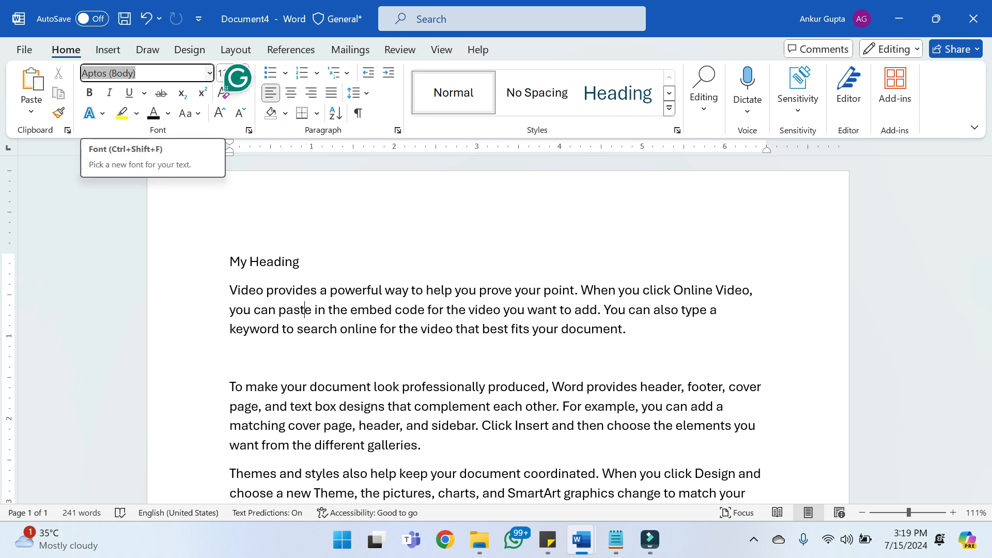
{"action": "left_click", "coordinate": [300, 310]}
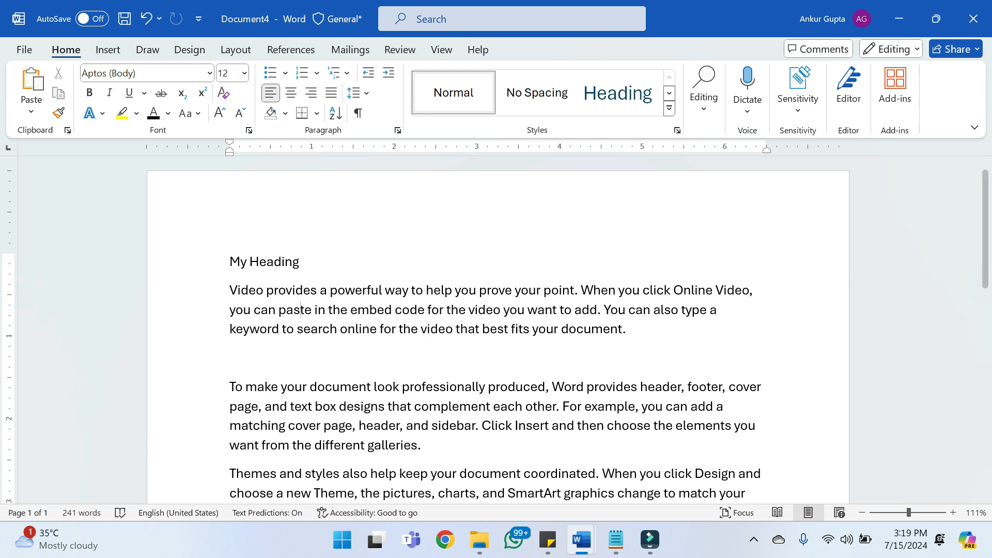
{"action": "key", "text": "ctrl+a"}
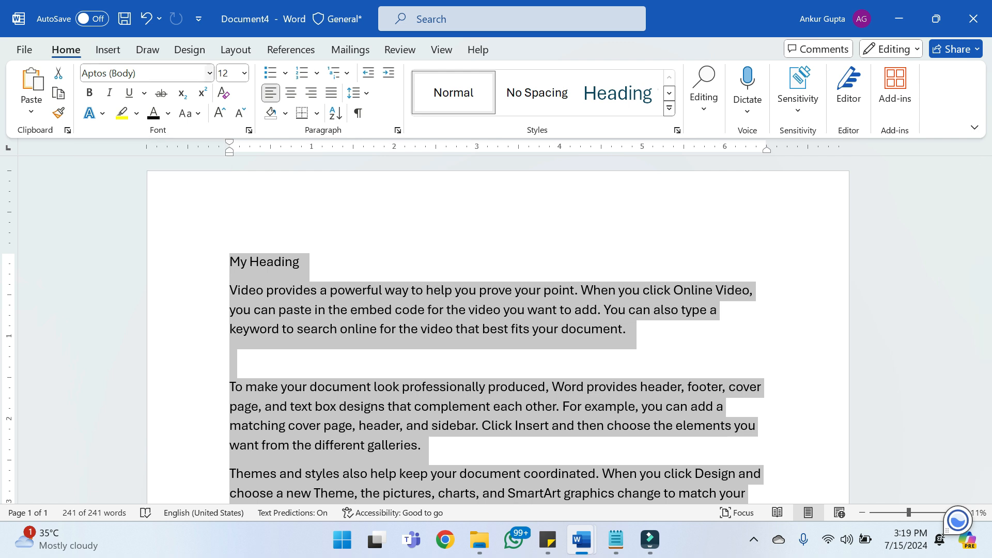
{"action": "left_click", "coordinate": [209, 73]}
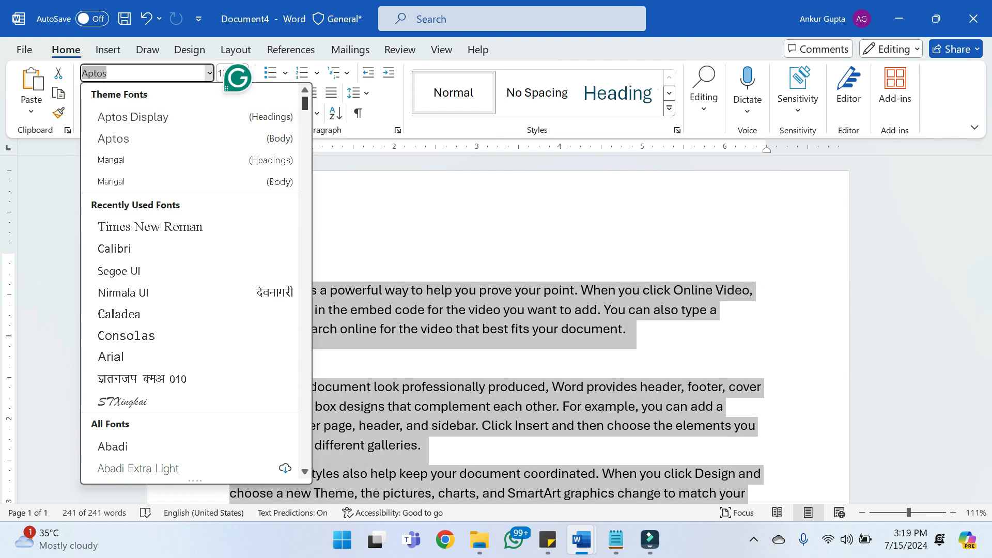
{"action": "scroll", "coordinate": [191, 284], "scroll_direction": "down", "scroll_amount": 20}
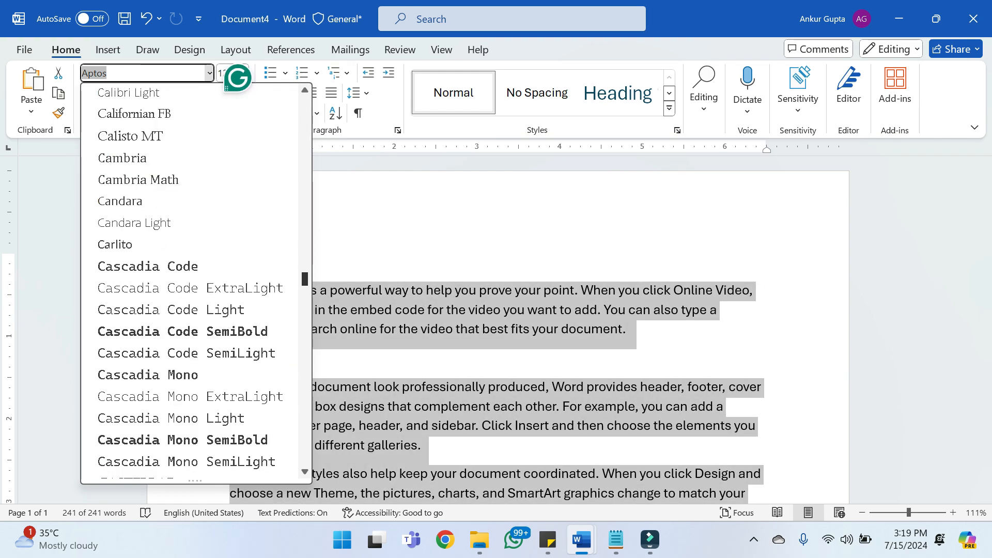
{"action": "scroll", "coordinate": [191, 284], "scroll_direction": "down", "scroll_amount": 20}
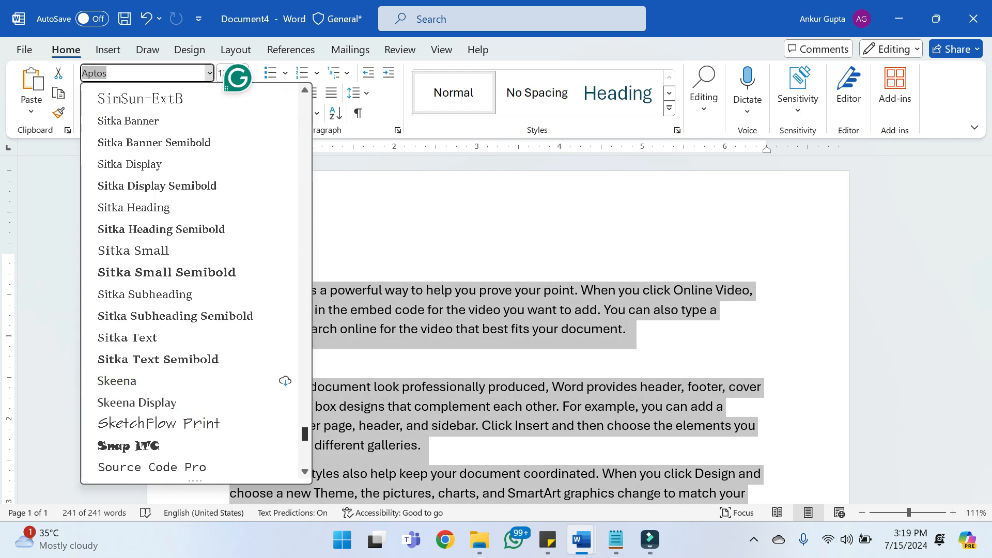
{"action": "scroll", "coordinate": [191, 387], "scroll_direction": "down", "scroll_amount": 8}
{"action": "scroll", "coordinate": [191, 388], "scroll_direction": "up", "scroll_amount": 14}
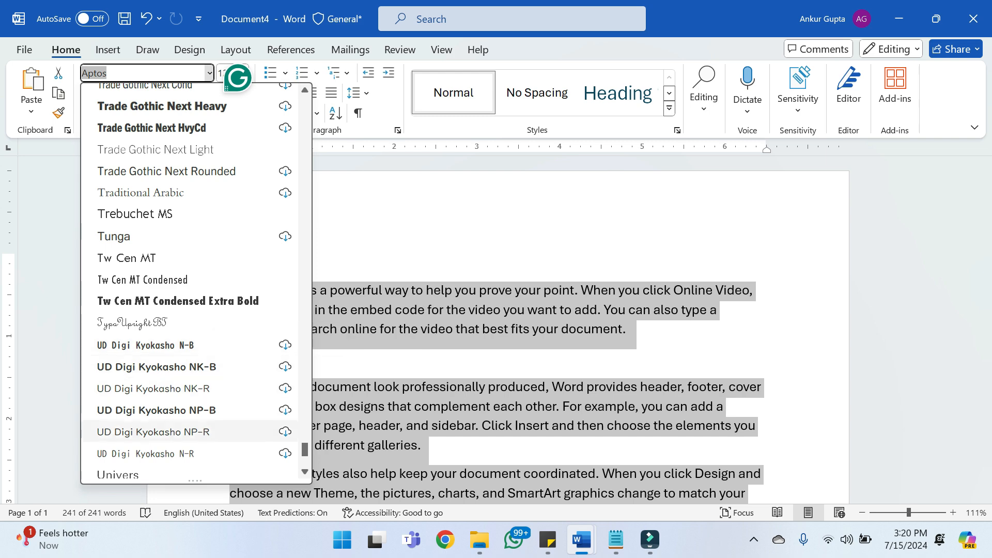
{"action": "left_click_drag", "start_coordinate": [305, 449], "coordinate": [305, 457]}
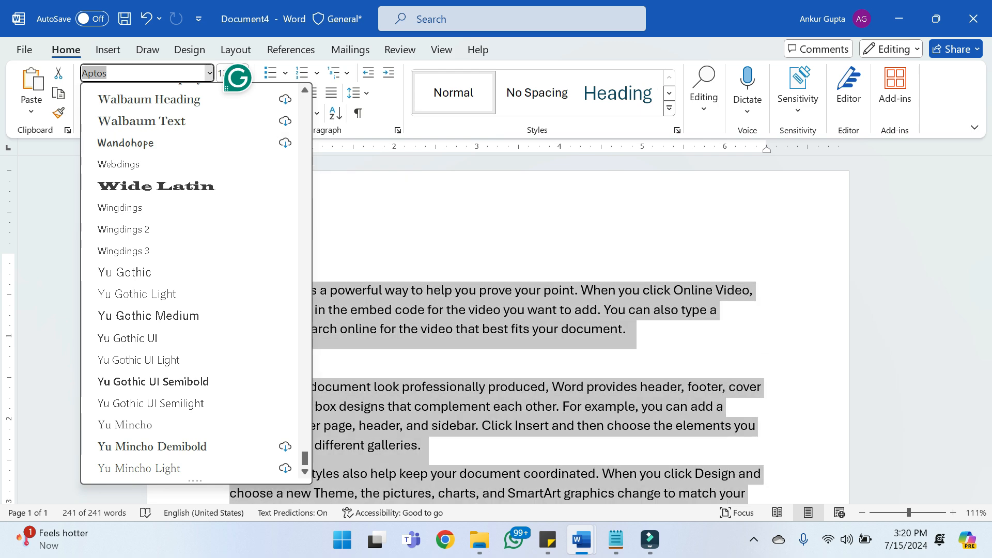
{"action": "scroll", "coordinate": [191, 279], "scroll_direction": "up", "scroll_amount": 20}
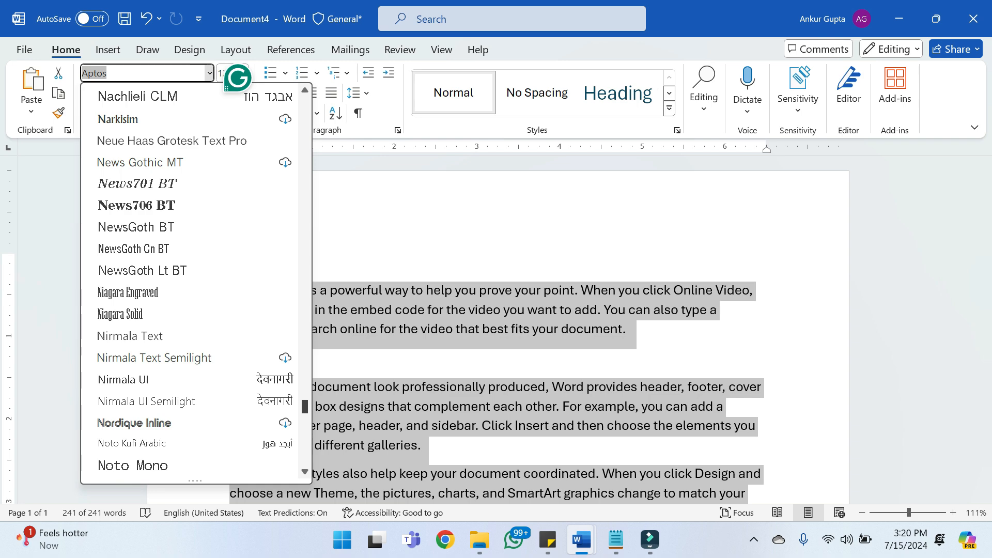
{"action": "scroll", "coordinate": [192, 278], "scroll_direction": "up", "scroll_amount": 20}
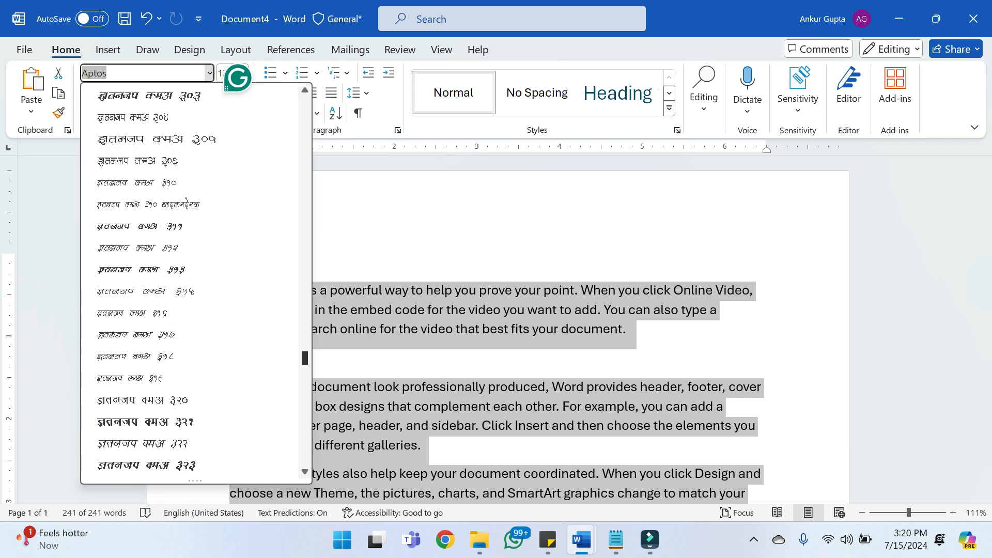
{"action": "scroll", "coordinate": [191, 279], "scroll_direction": "down", "scroll_amount": 15}
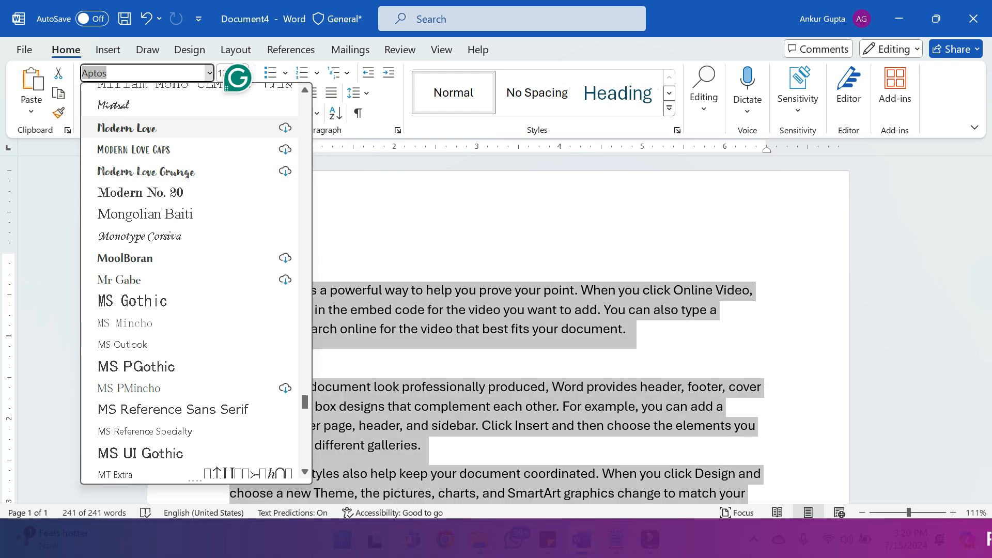
{"action": "left_click", "coordinate": [126, 128]}
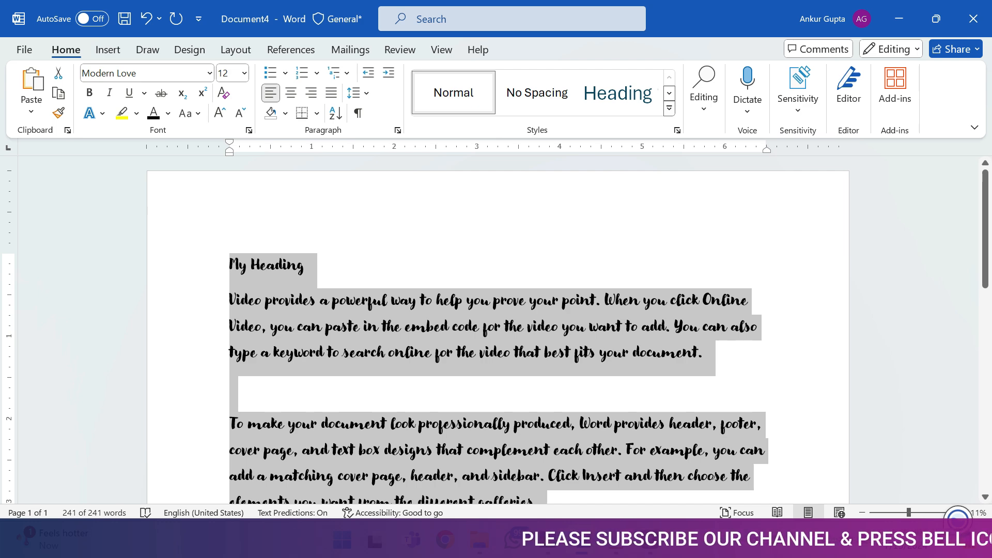
{"action": "key", "text": "ctrl+z"}
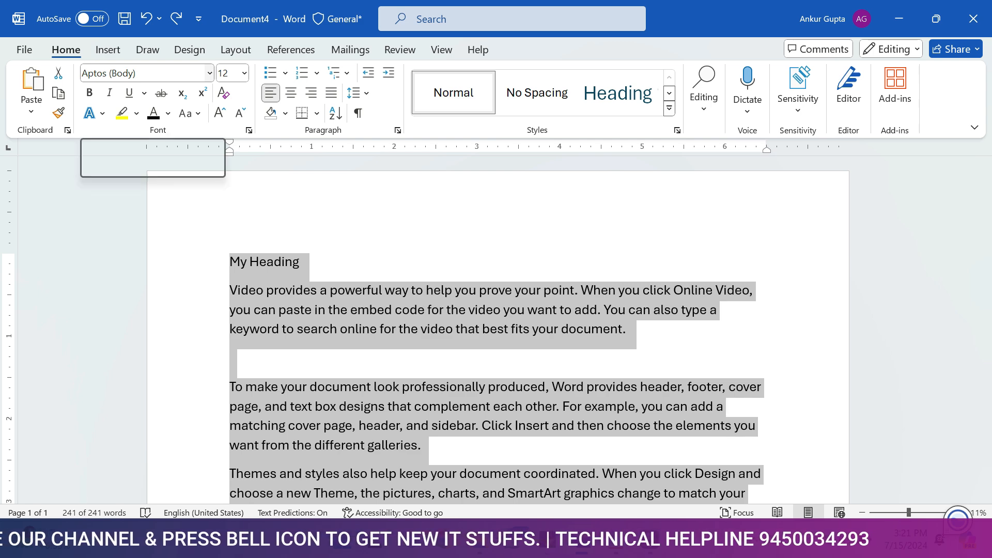
Apply the fonts Segoe UI and Nirmala UI in turn to the whole document's text
{"action": "left_click", "coordinate": [209, 73]}
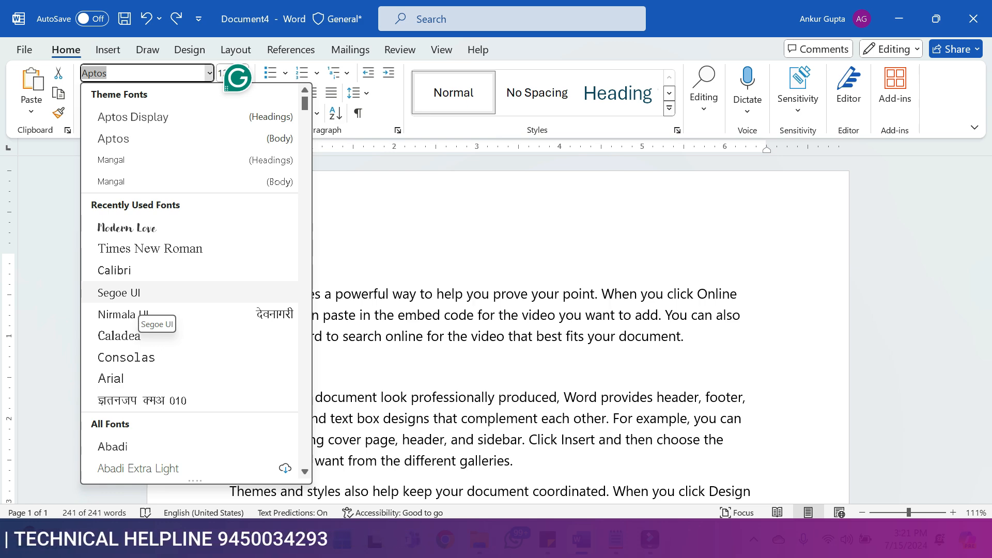
{"action": "left_click", "coordinate": [138, 300]}
{"action": "key", "text": "ctrl+a"}
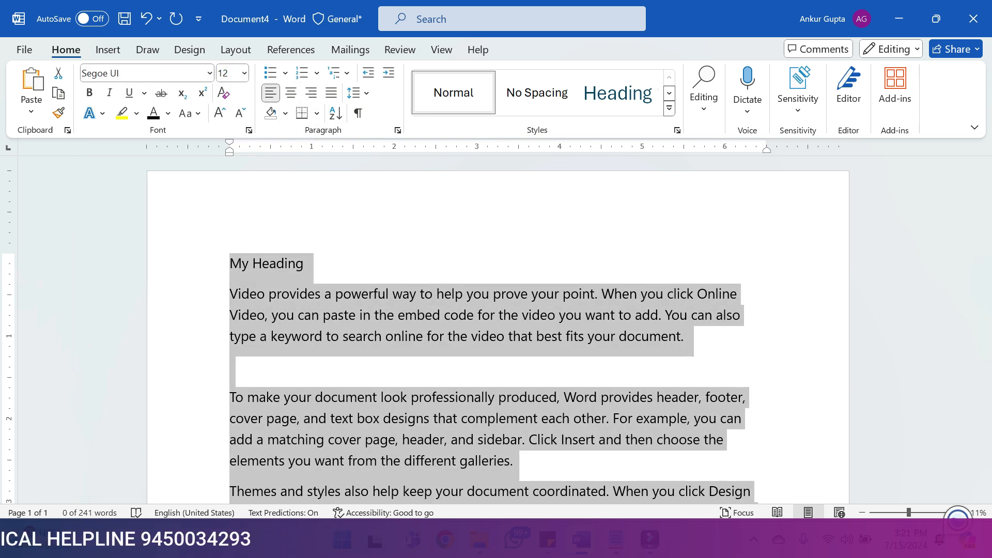
{"action": "left_click", "coordinate": [209, 73]}
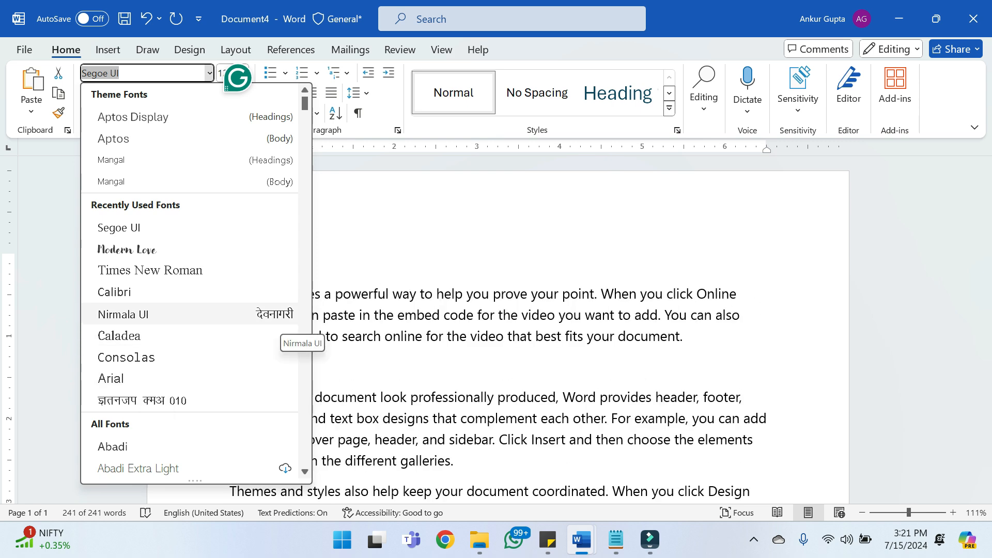
{"action": "left_click", "coordinate": [281, 316]}
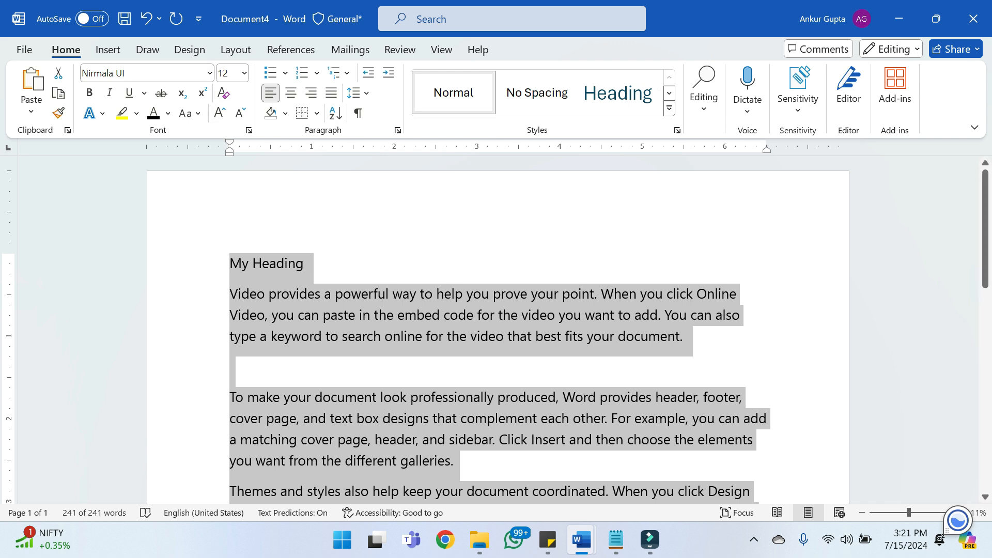
Clear all formatting from the whole document, set its font to Segoe UI, and deselect the text
{"action": "left_click", "coordinate": [223, 93]}
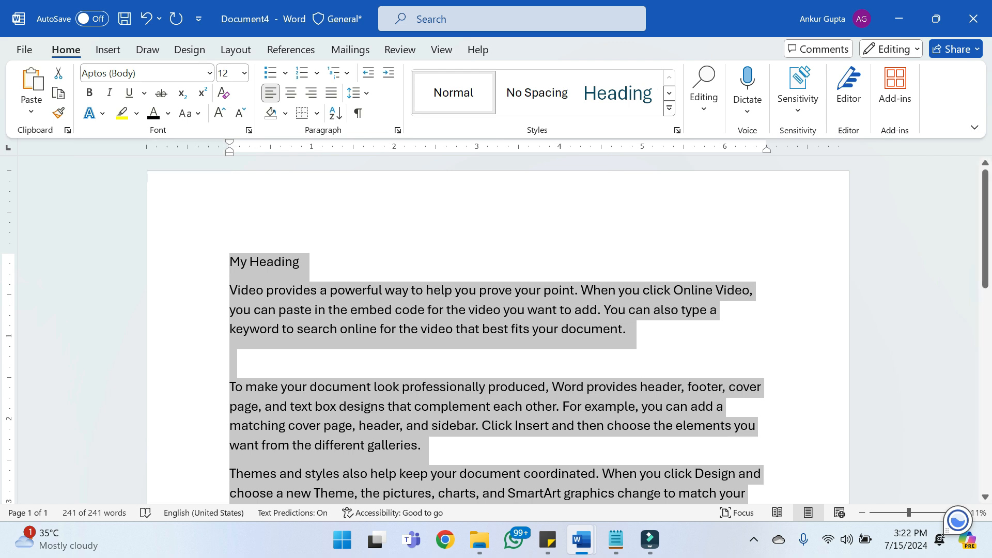
{"action": "left_click", "coordinate": [210, 74]}
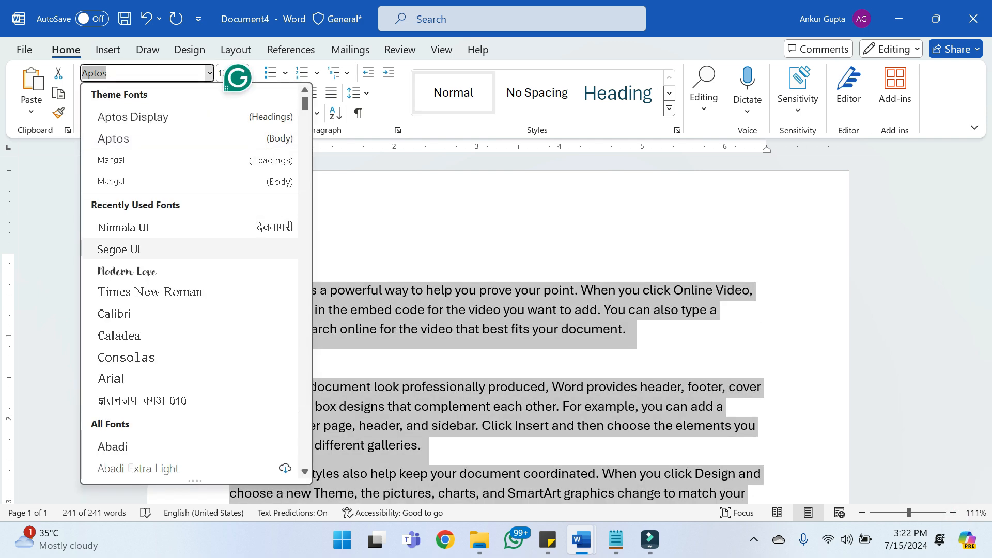
{"action": "left_click", "coordinate": [118, 249]}
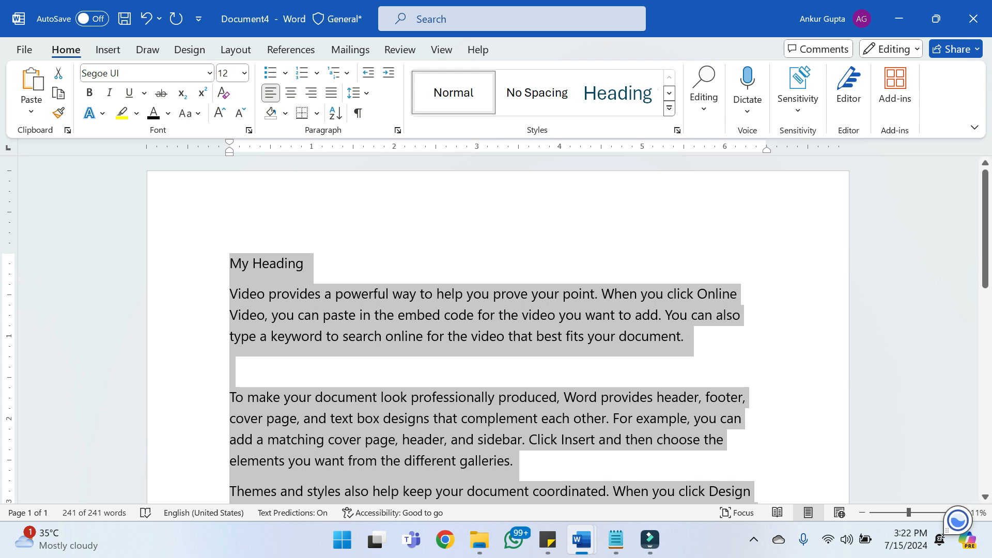
{"action": "left_click", "coordinate": [231, 366]}
Apply the Title style to the My Heading line
{"action": "triple_click", "coordinate": [278, 264]}
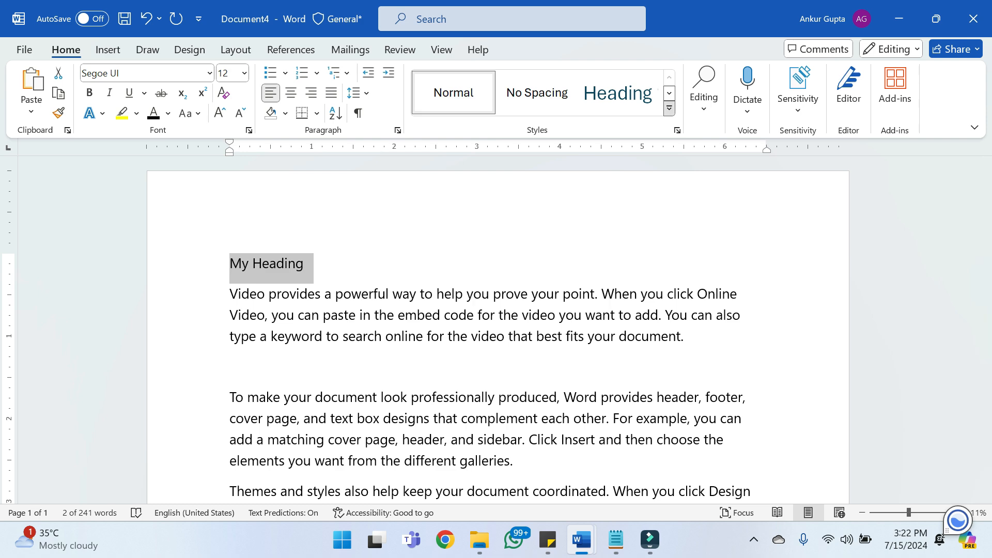
{"action": "left_click", "coordinate": [669, 108]}
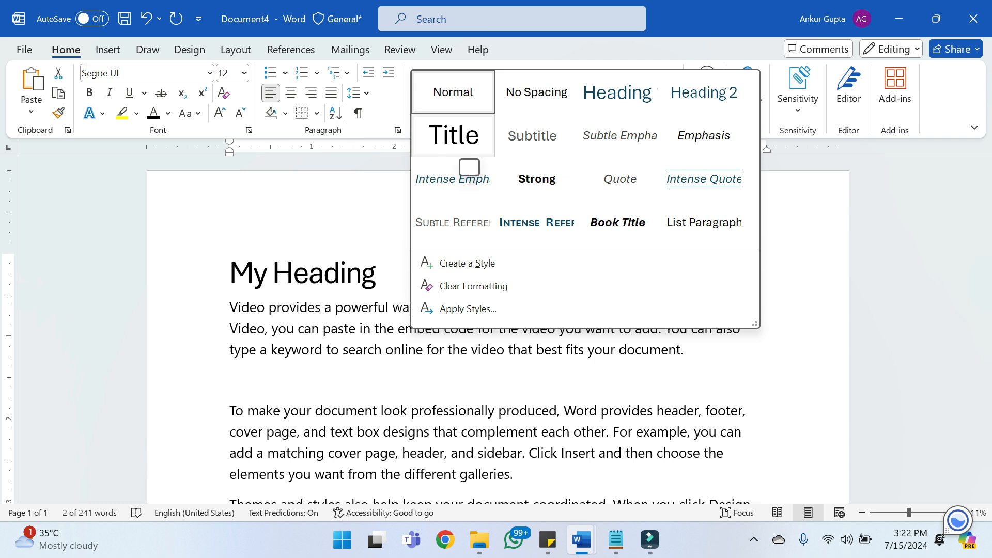
{"action": "left_click", "coordinate": [459, 152]}
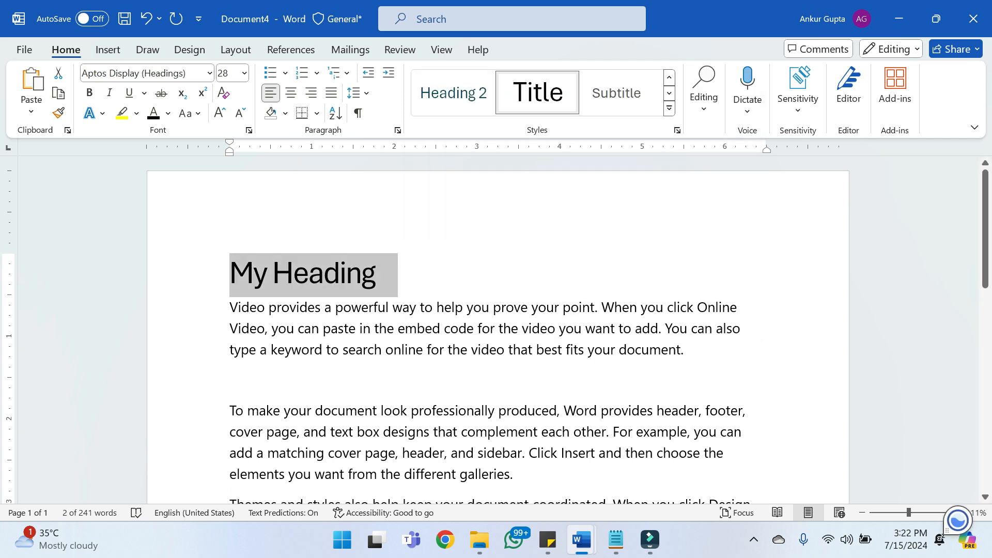
Reselect the My Heading line and make it bold, italic and underlined
{"action": "left_click", "coordinate": [393, 275]}
{"action": "left_click_drag", "start_coordinate": [393, 276], "coordinate": [230, 275]}
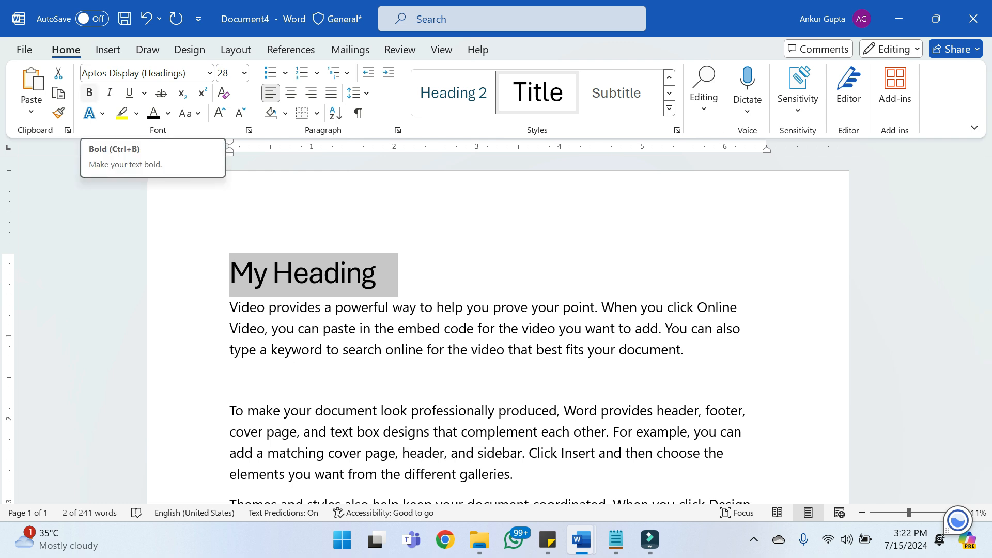
{"action": "left_click", "coordinate": [89, 93]}
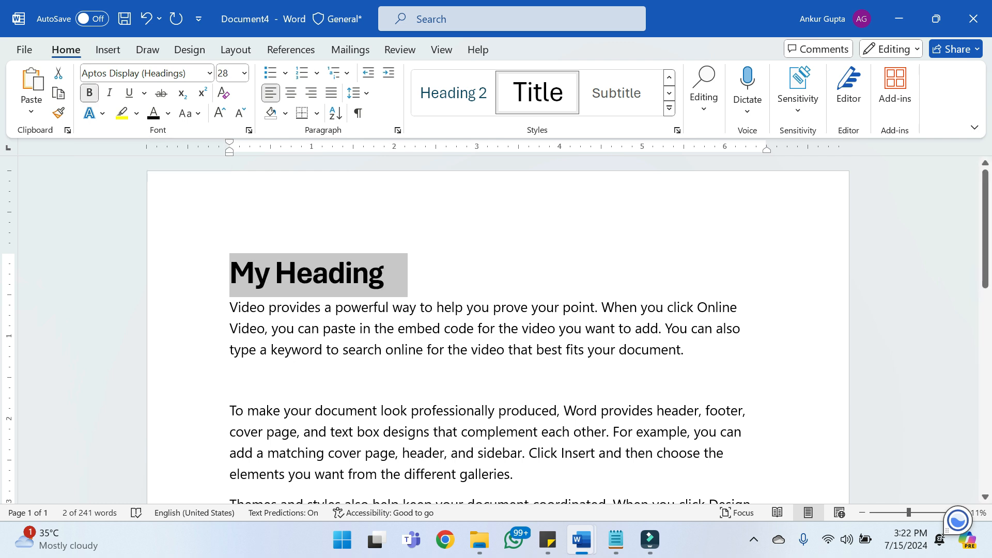
{"action": "left_click", "coordinate": [109, 92]}
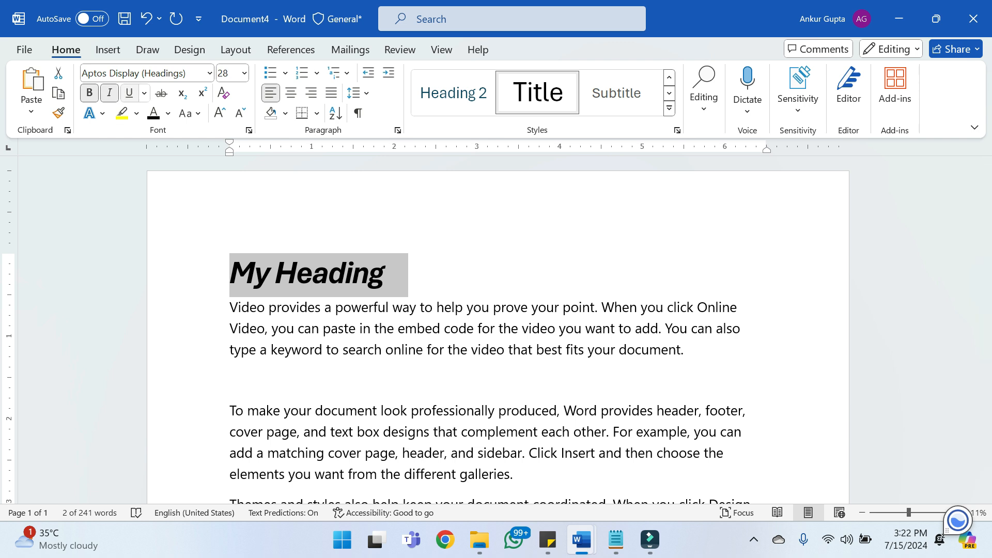
{"action": "left_click", "coordinate": [129, 92]}
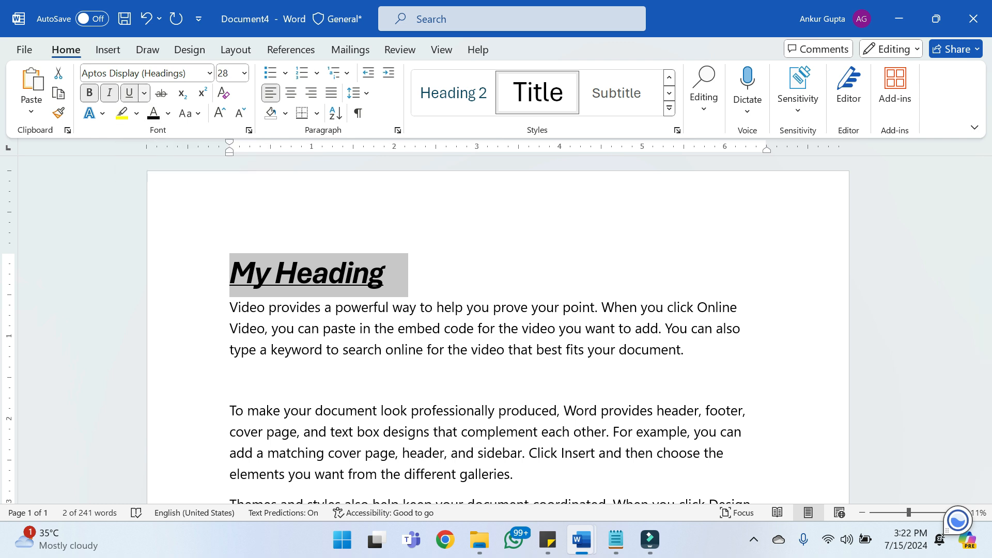
Change the underline style of the My Heading line to a double wavy line
{"action": "left_click", "coordinate": [144, 93]}
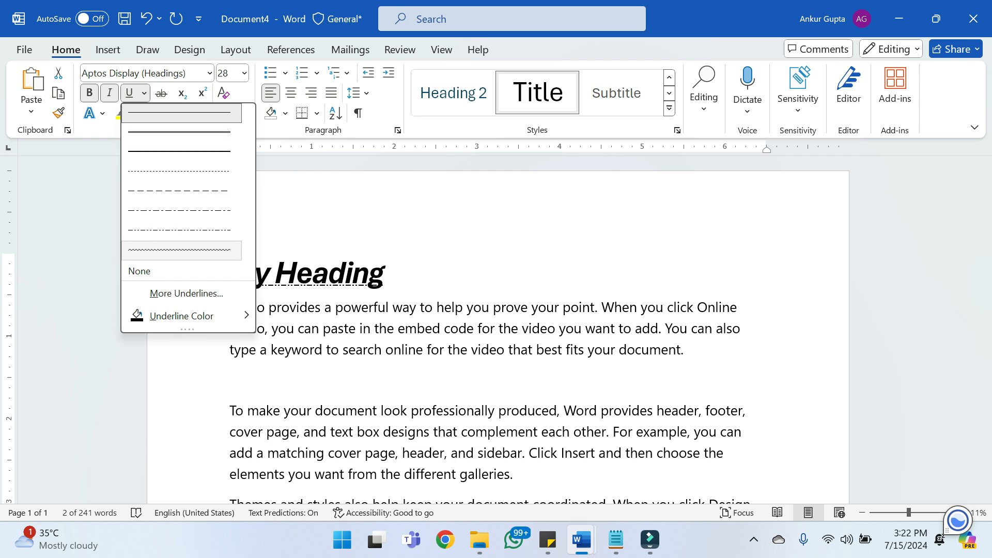
{"action": "left_click", "coordinate": [186, 294]}
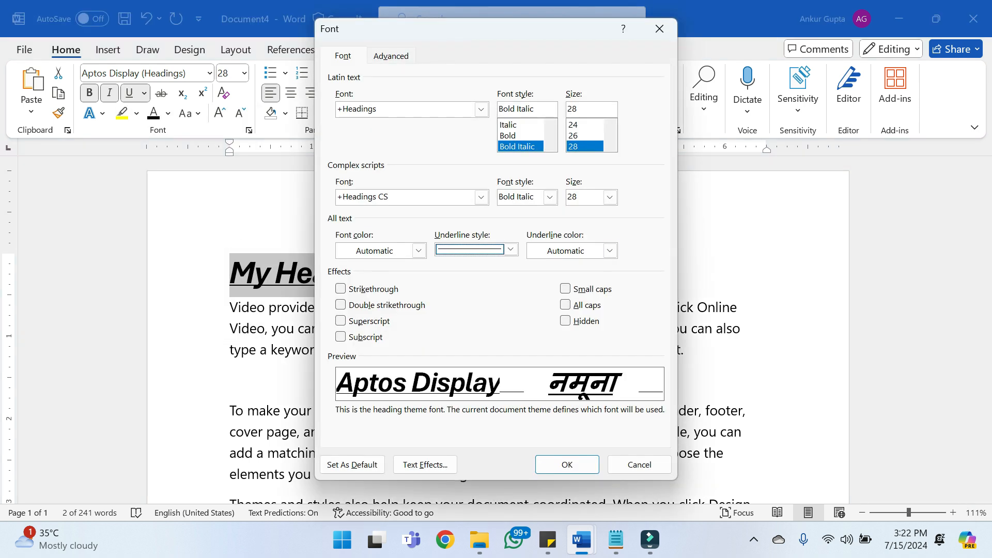
{"action": "left_click", "coordinate": [510, 249]}
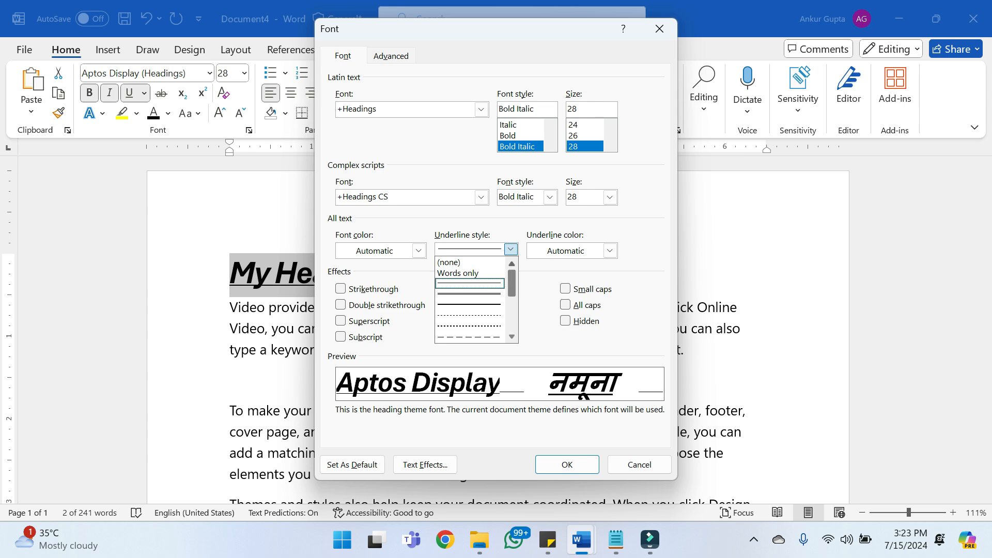
{"action": "scroll", "coordinate": [470, 299], "scroll_direction": "down", "scroll_amount": 3}
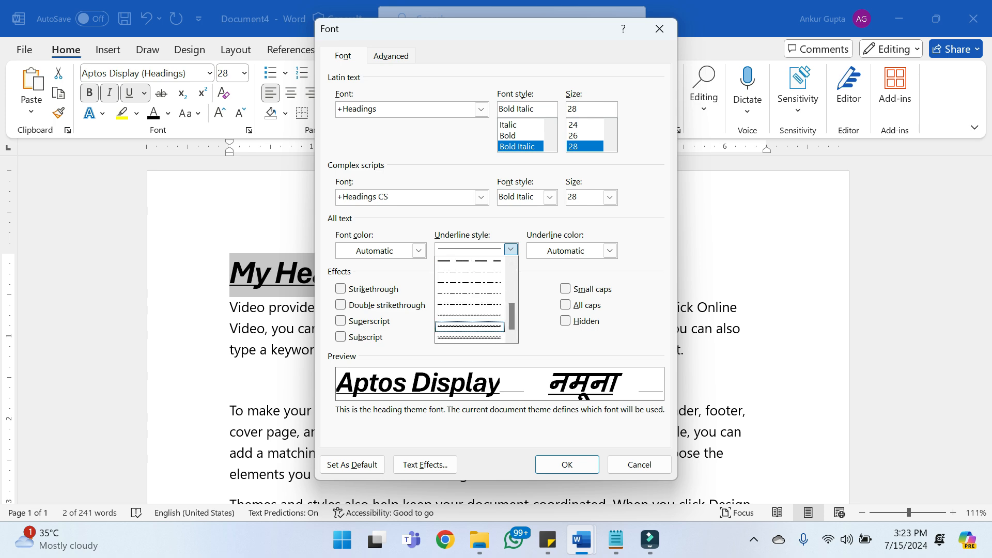
{"action": "left_click", "coordinate": [469, 336]}
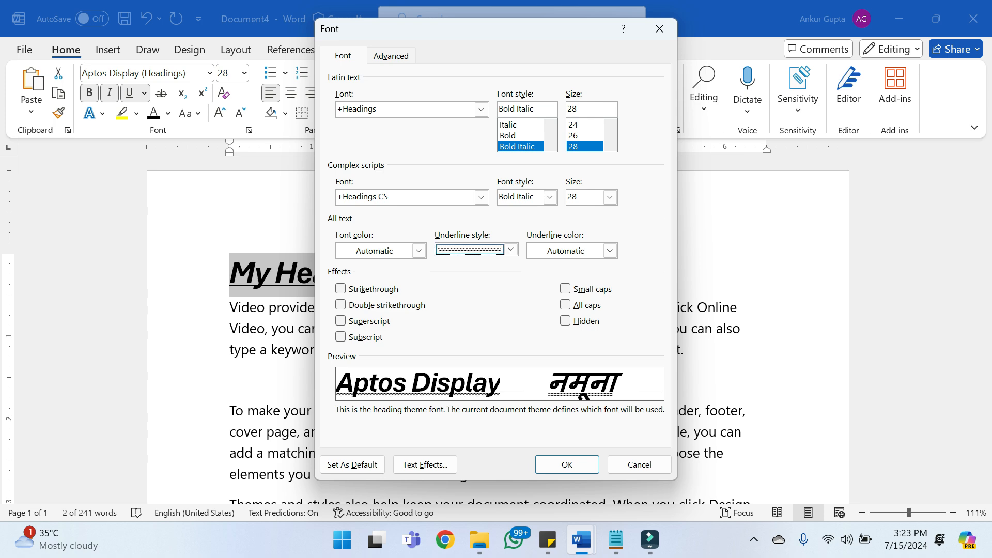
{"action": "left_click", "coordinate": [567, 464]}
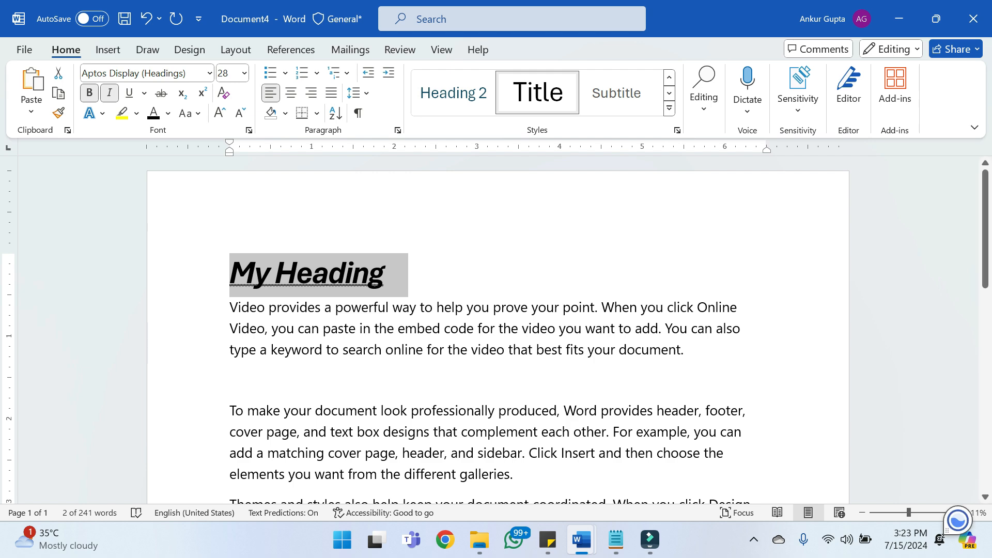
Set the My Heading underline to the gold-orange standard color and deselect the heading
{"action": "left_click_drag", "start_coordinate": [909, 512], "coordinate": [922, 512]}
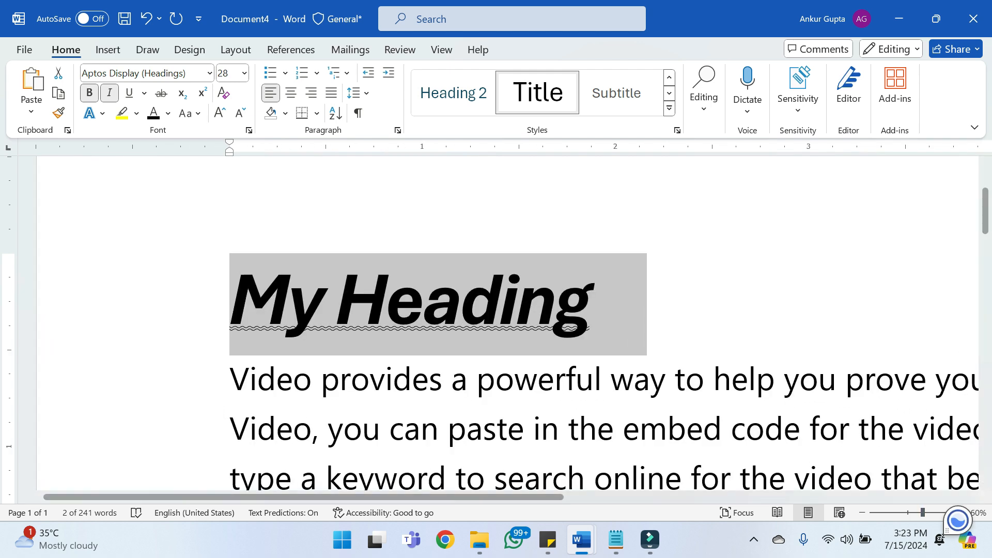
{"action": "left_click", "coordinate": [144, 93]}
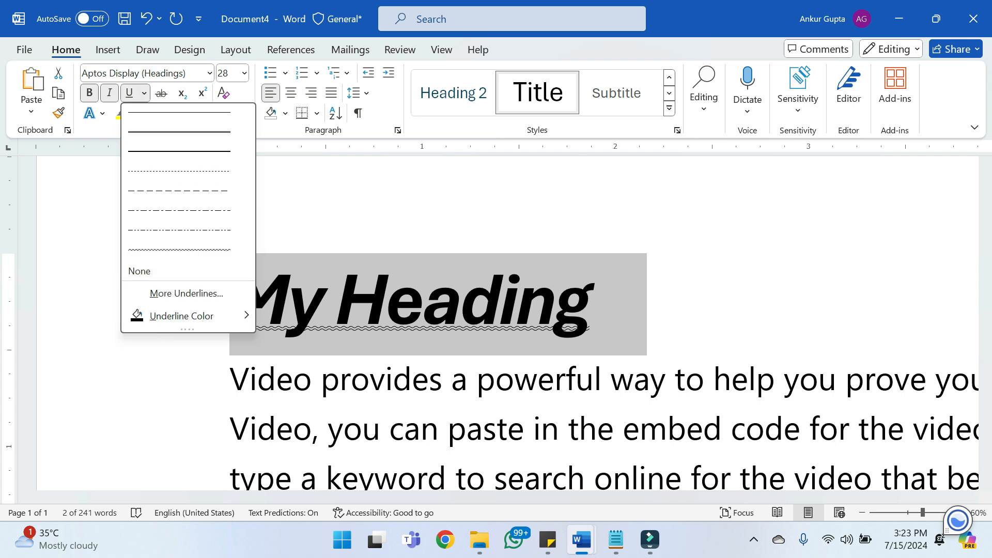
{"action": "mouse_move", "coordinate": [181, 315]}
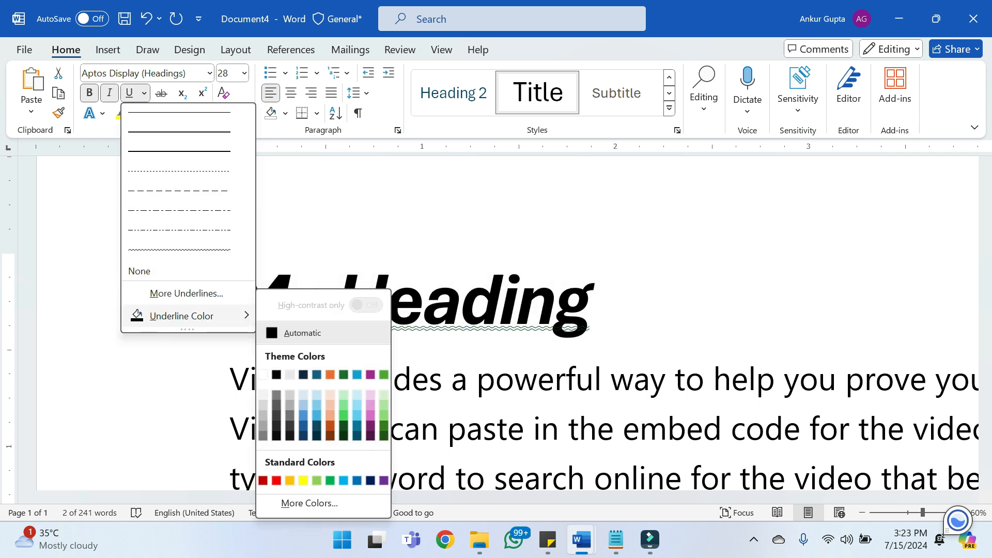
{"action": "left_click", "coordinate": [290, 481]}
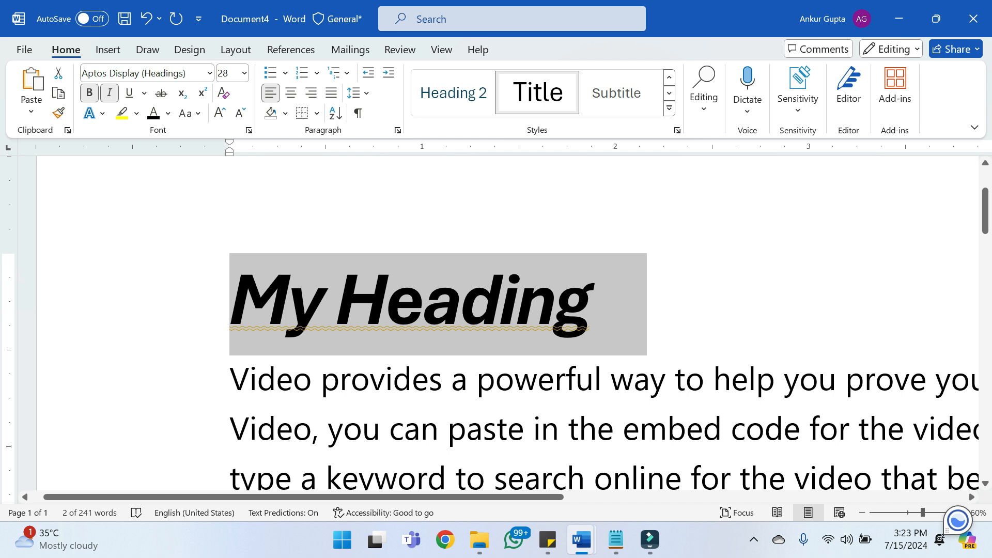
{"action": "left_click", "coordinate": [649, 377]}
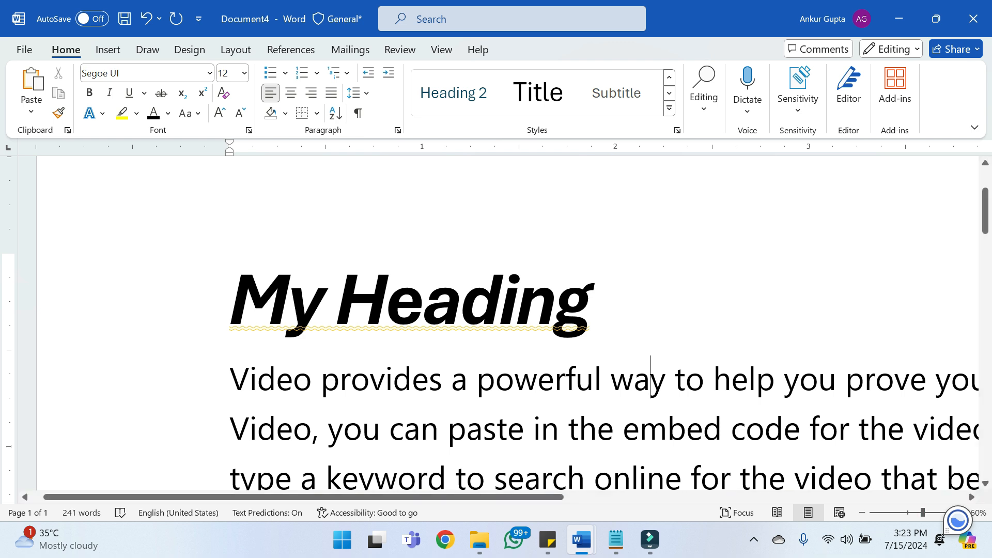
Insert the word Audio after Video at the start of the first paragraph, and strike through Video
{"action": "left_click", "coordinate": [313, 378]}
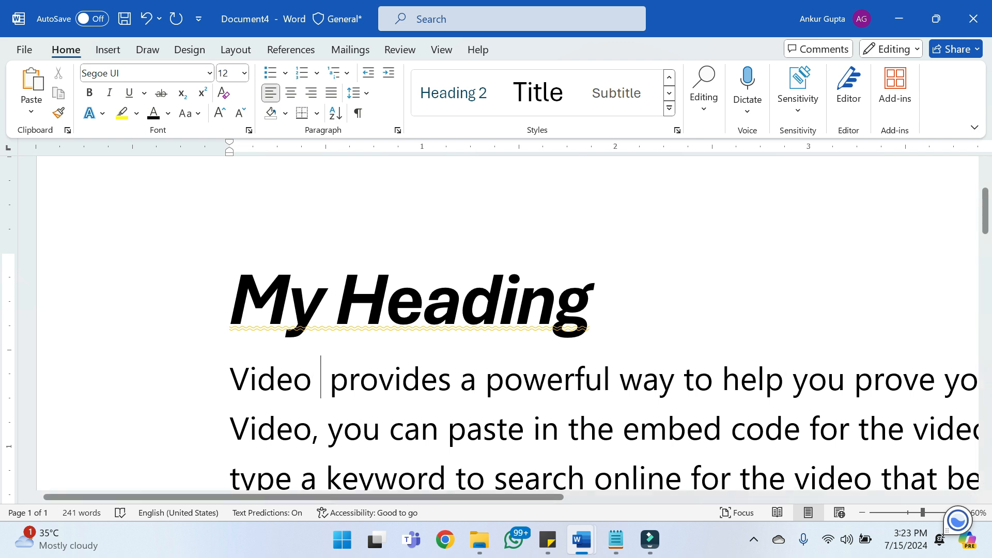
{"action": "type", "text": "Audio"}
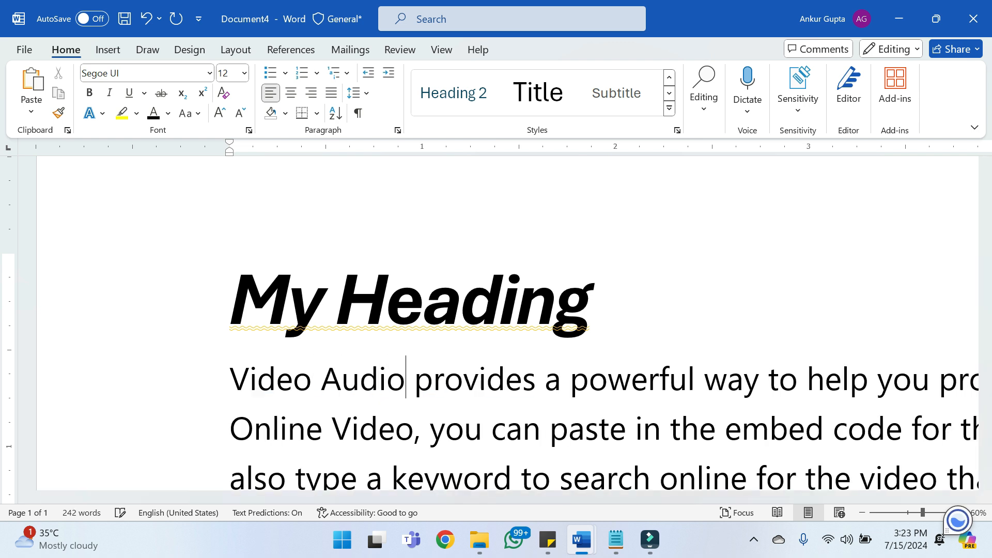
{"action": "left_click", "coordinate": [312, 379]}
{"action": "left_click_drag", "start_coordinate": [313, 379], "coordinate": [230, 380]}
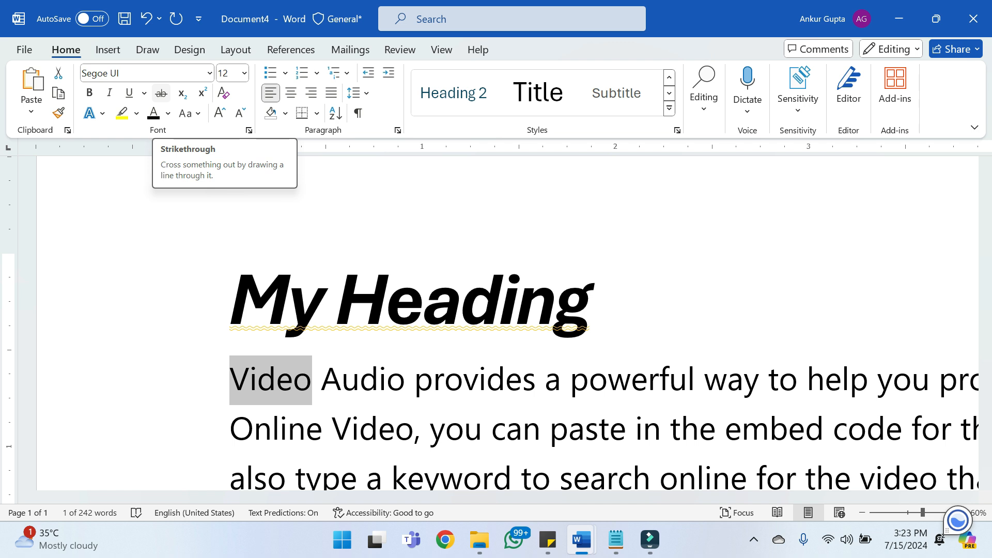
{"action": "left_click", "coordinate": [161, 93]}
{"action": "left_click", "coordinate": [360, 380]}
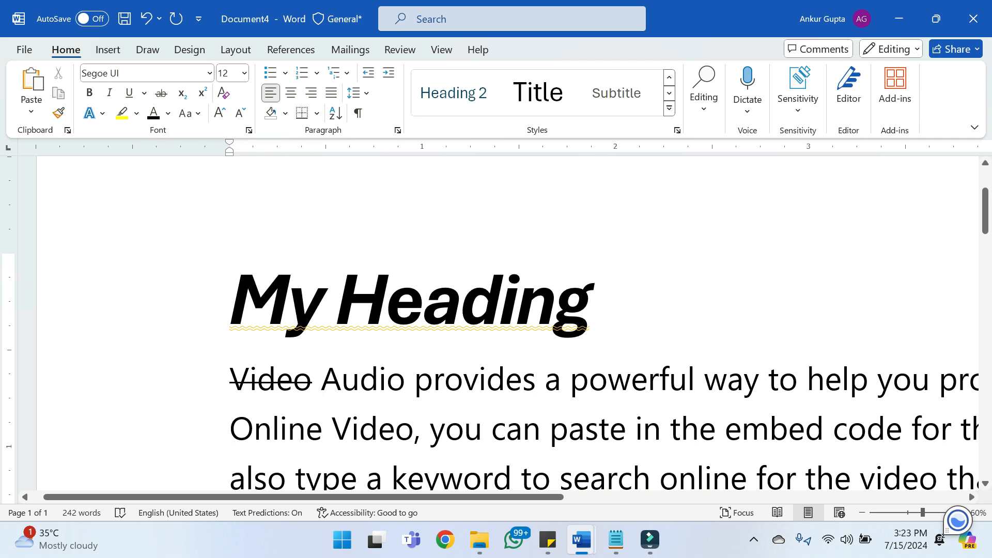
{"action": "left_click", "coordinate": [608, 300]}
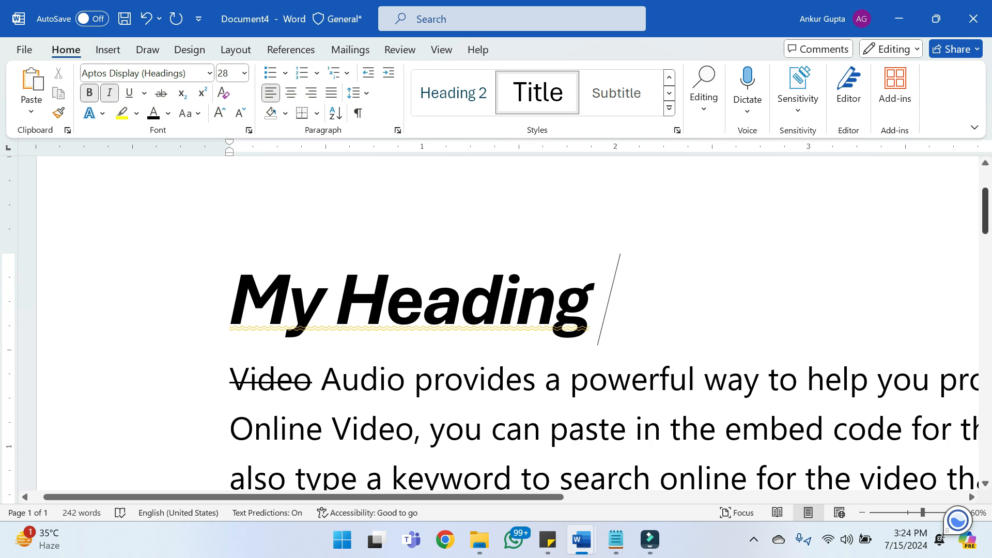
In the first paragraph, make the word keyword bold and the word online italic
{"action": "scroll", "coordinate": [496, 320], "scroll_direction": "down", "scroll_amount": 4}
{"action": "scroll", "coordinate": [495, 320], "scroll_direction": "up", "scroll_amount": 2}
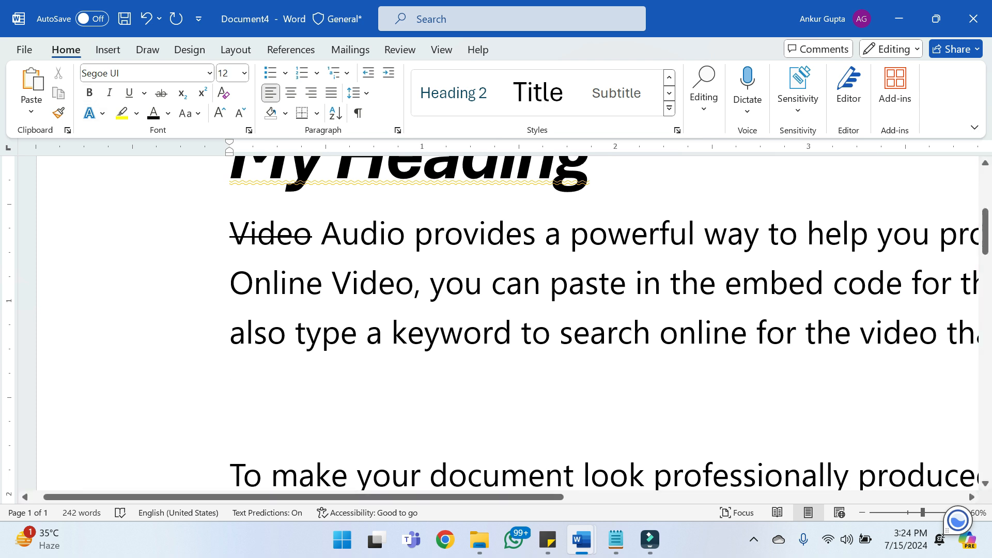
{"action": "left_click_drag", "start_coordinate": [392, 335], "coordinate": [511, 336]}
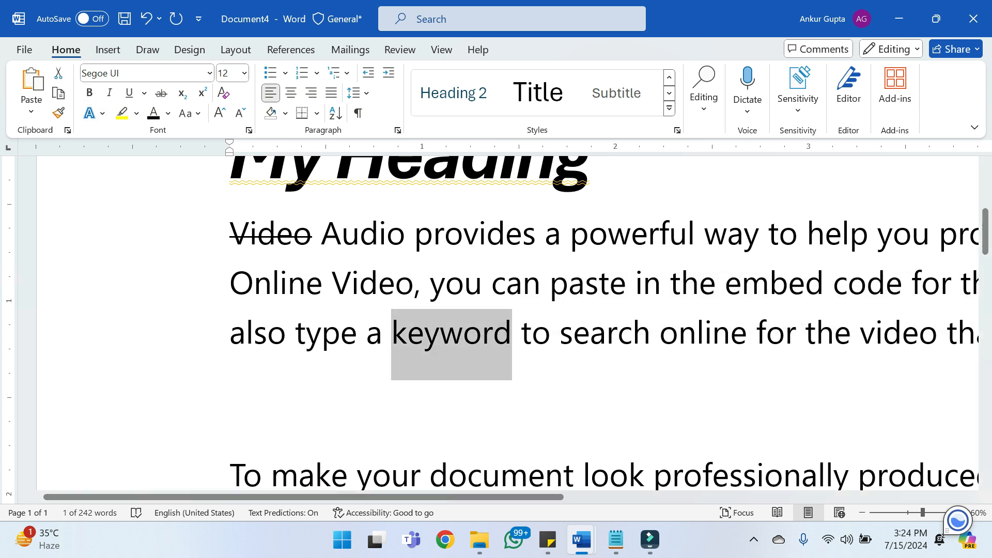
{"action": "left_click", "coordinate": [89, 92]}
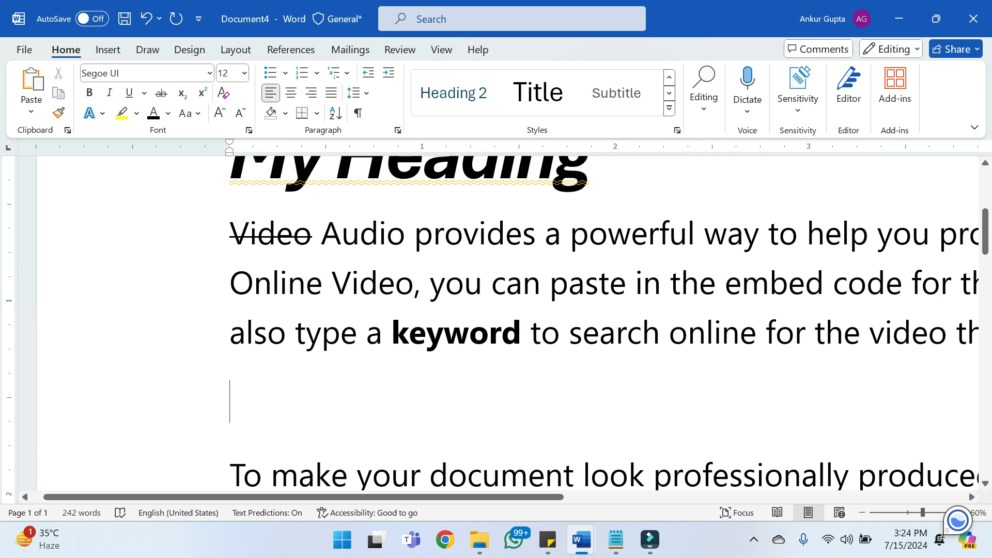
{"action": "left_click_drag", "start_coordinate": [670, 334], "coordinate": [756, 334]}
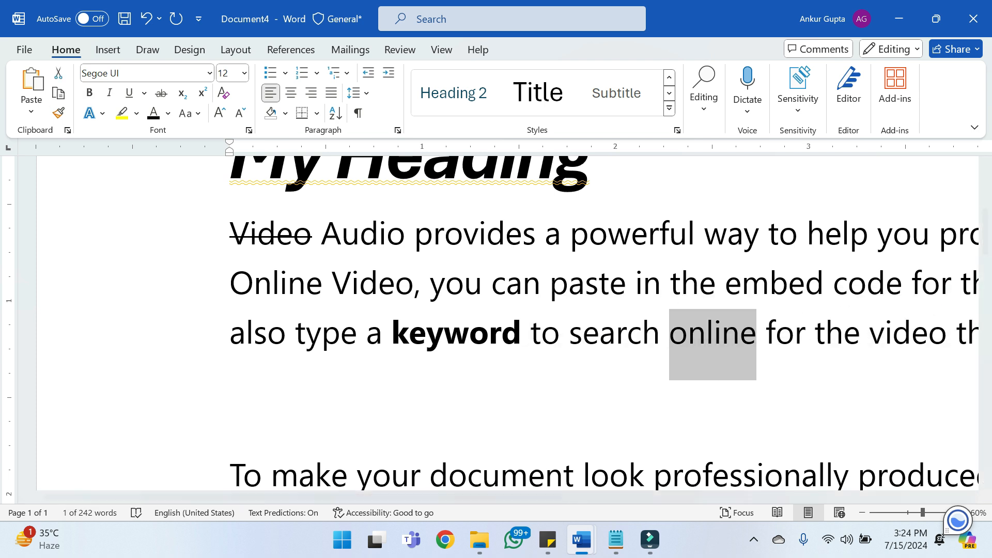
{"action": "key", "text": "ctrl+i"}
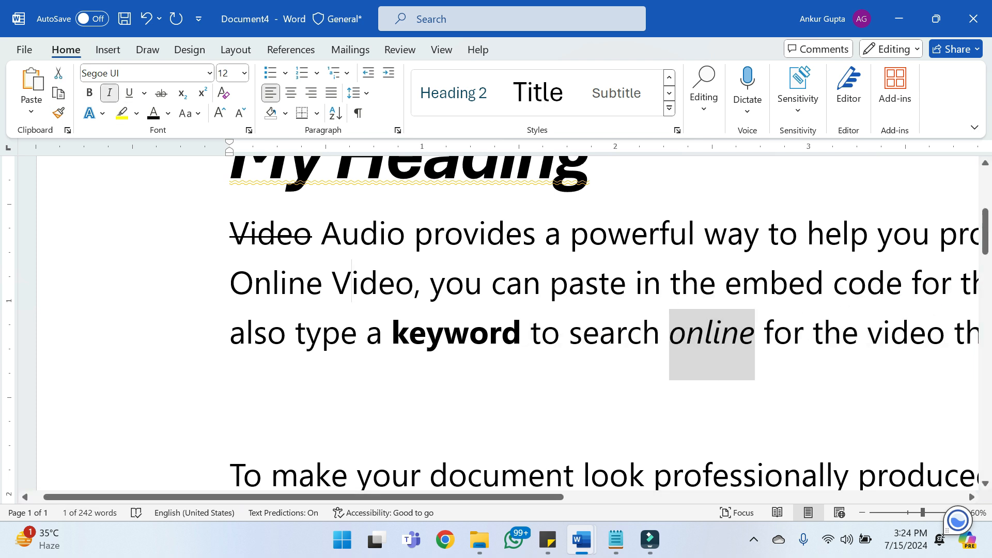
{"action": "left_click", "coordinate": [351, 283]}
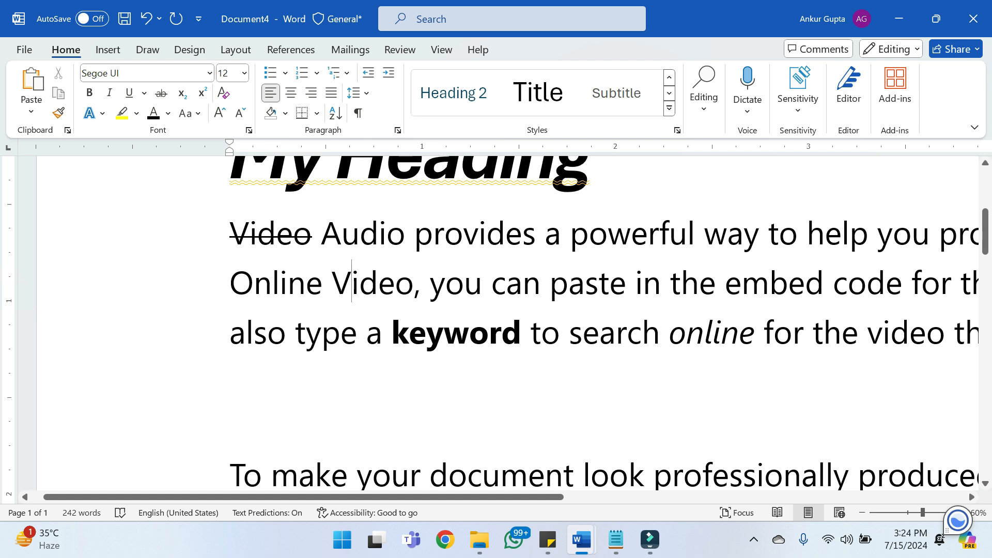
Highlight the word provides in the first paragraph in yellow, and re-highlight it in bright green
{"action": "left_click_drag", "start_coordinate": [415, 234], "coordinate": [536, 234]}
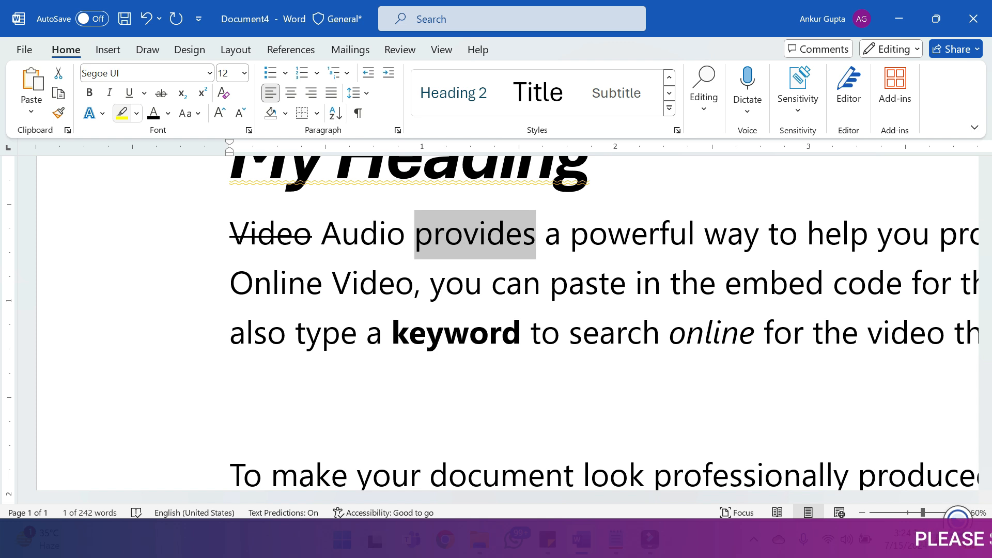
{"action": "left_click", "coordinate": [122, 113]}
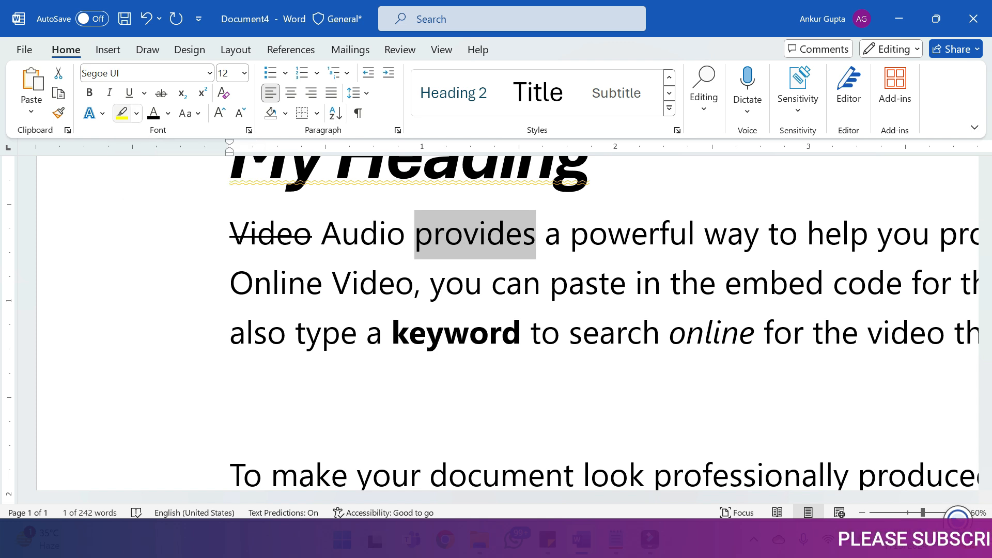
{"action": "left_click", "coordinate": [136, 113]}
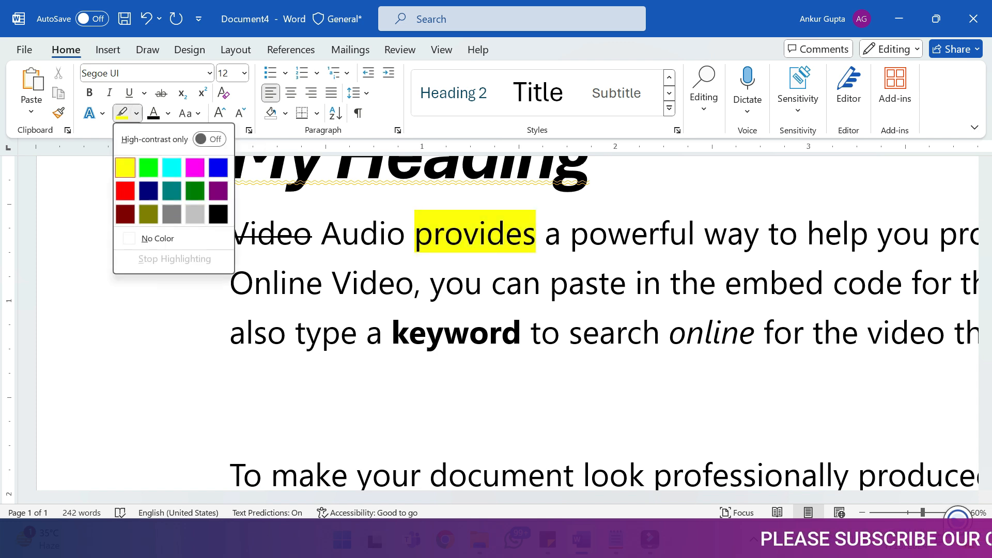
{"action": "left_click", "coordinate": [149, 167]}
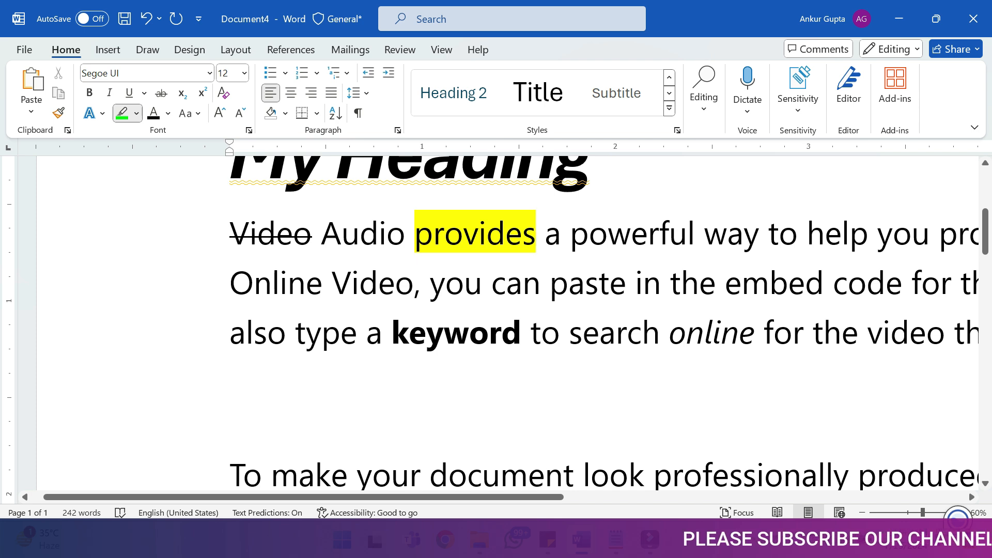
{"action": "key", "text": "shift+Left"}
{"action": "key", "text": "shift+Left"}
{"action": "left_click_drag", "start_coordinate": [506, 235], "coordinate": [416, 235]}
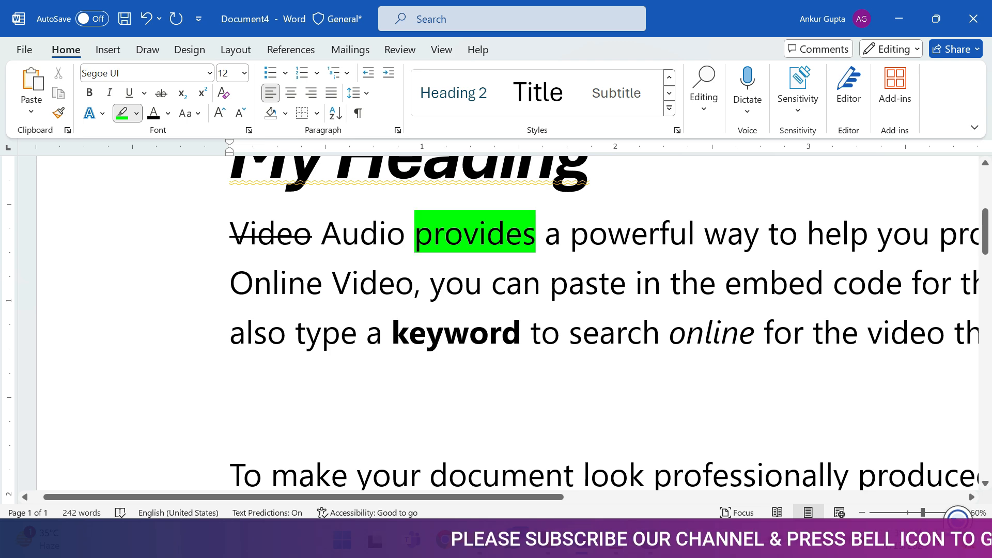
Highlight the entire first paragraph in bright green and turn off the highlighter
{"action": "left_click_drag", "start_coordinate": [231, 235], "coordinate": [847, 334]}
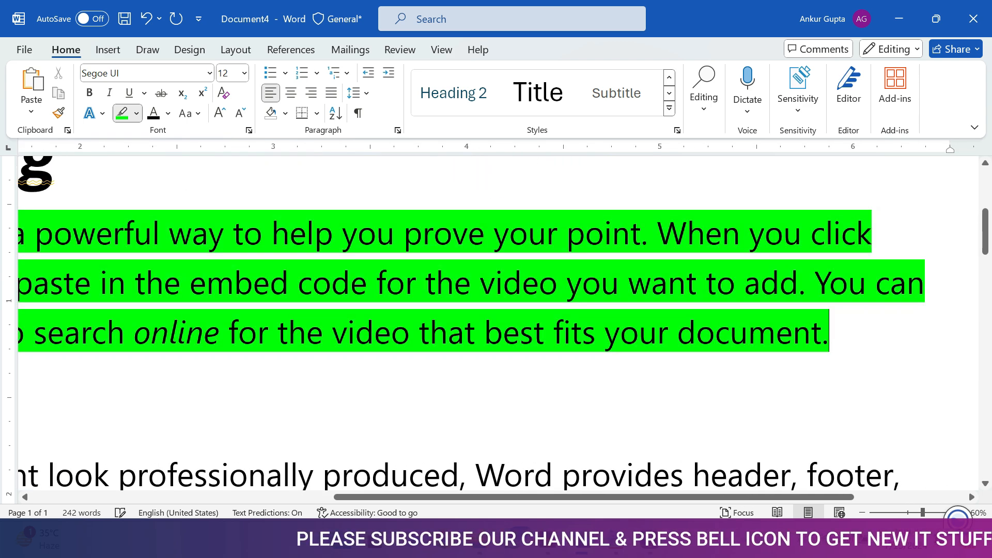
{"action": "left_click_drag", "start_coordinate": [563, 497], "coordinate": [325, 497]}
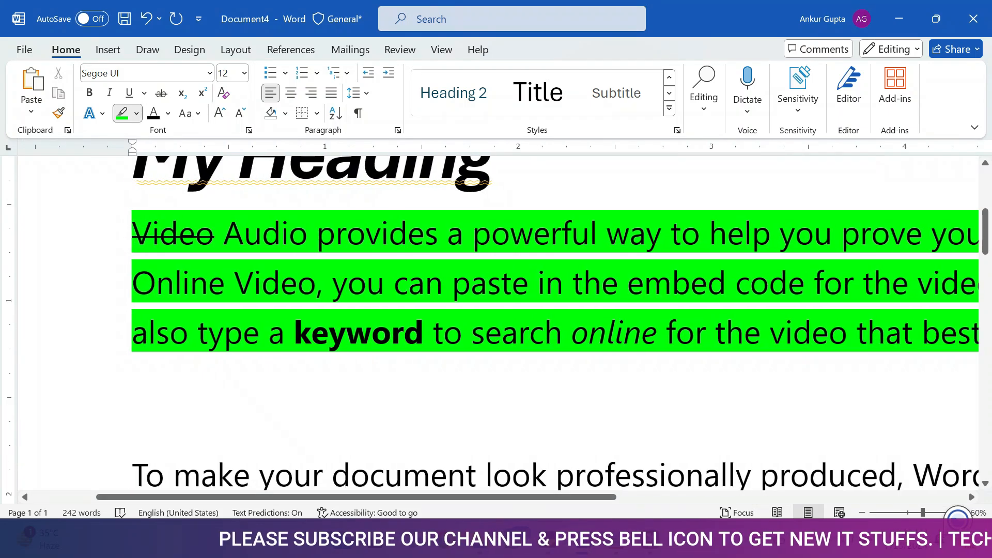
{"action": "scroll", "coordinate": [498, 325], "scroll_direction": "down", "scroll_amount": 10}
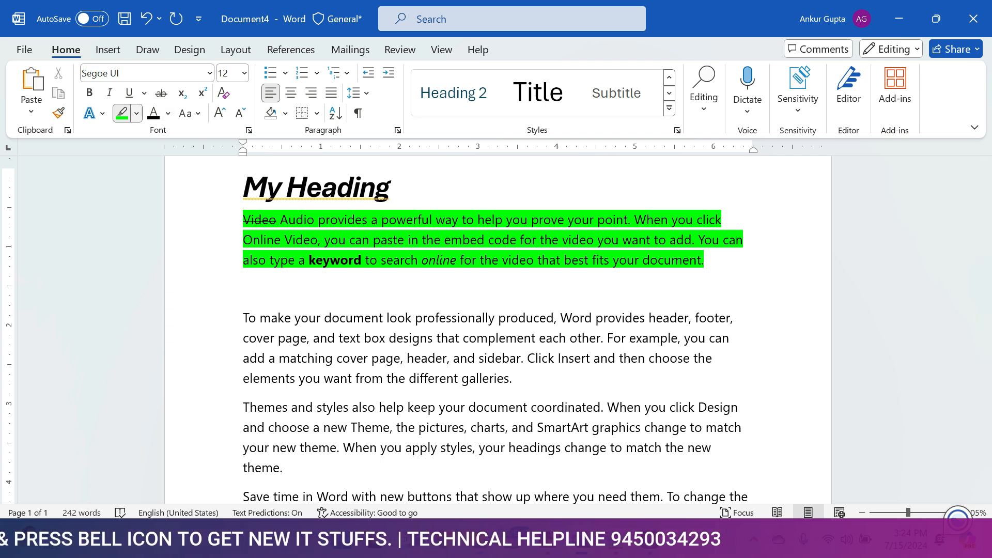
{"action": "mouse_move", "coordinate": [705, 260]}
{"action": "left_mouse_down"}
{"action": "mouse_move", "coordinate": [245, 202]}
{"action": "mouse_move", "coordinate": [244, 220]}
{"action": "mouse_move", "coordinate": [705, 259]}
{"action": "left_mouse_up"}
{"action": "left_click", "coordinate": [122, 113]}
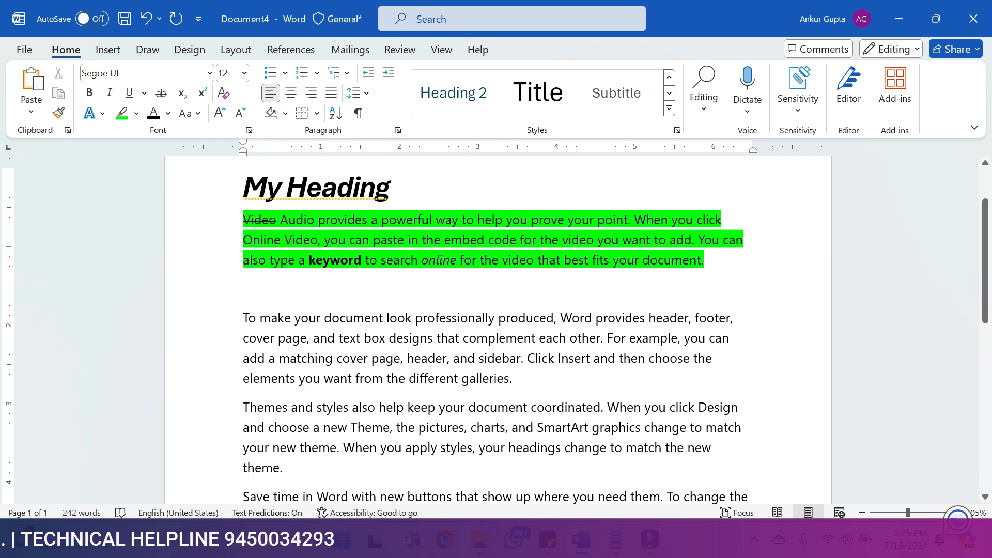
Apply yellow shading to the paragraph beginning "To make your document look professionally produced"
{"action": "left_click_drag", "start_coordinate": [243, 318], "coordinate": [517, 380]}
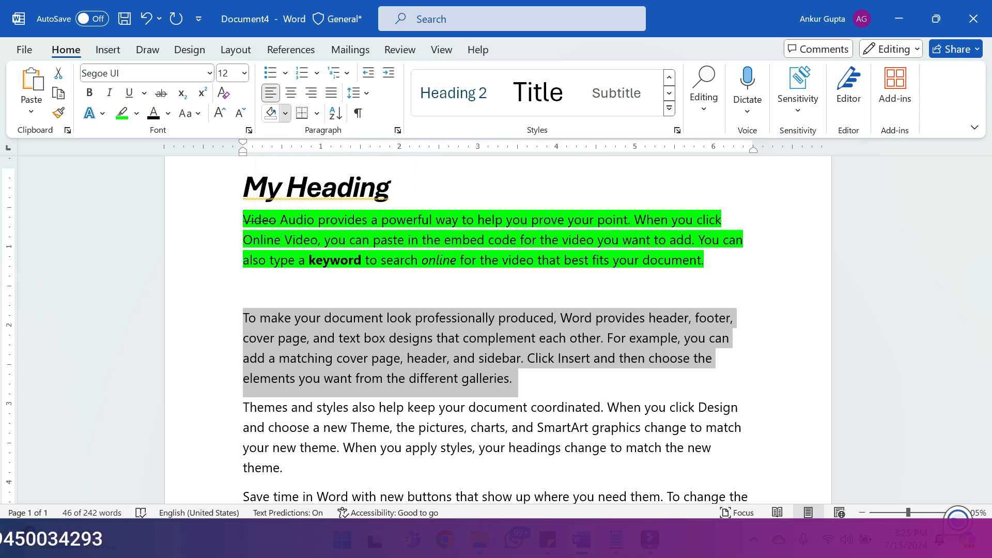
{"action": "left_click", "coordinate": [285, 113]}
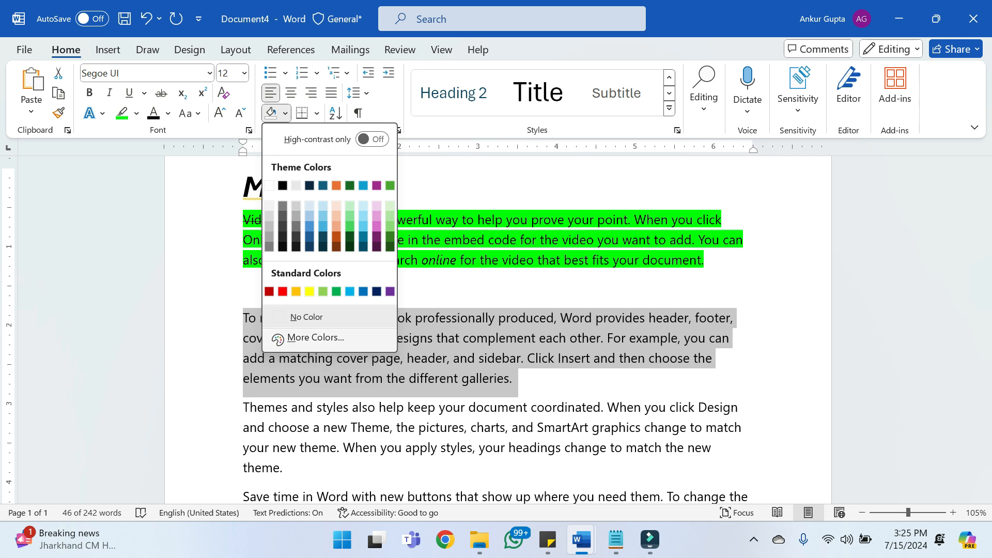
{"action": "left_click", "coordinate": [309, 291]}
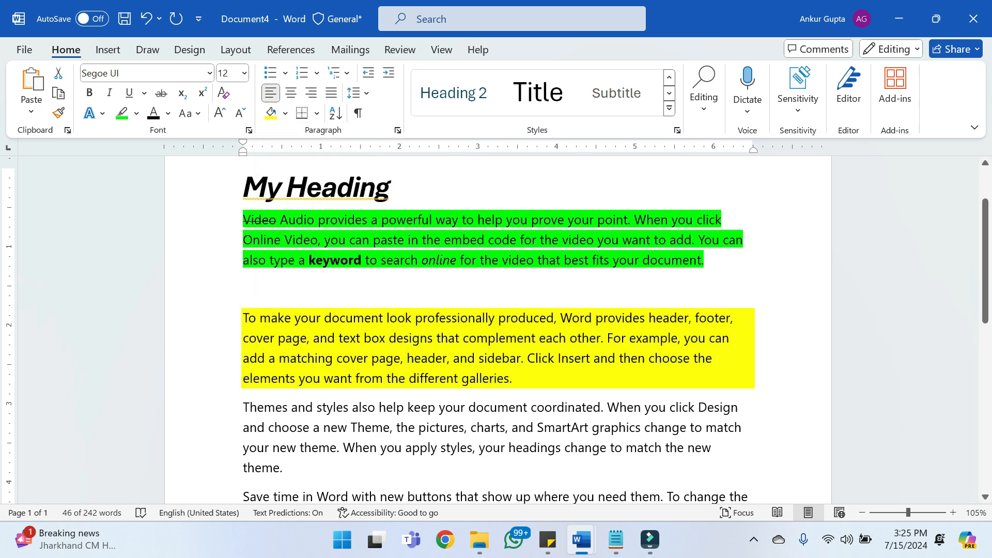
Change the highlight of the entire first paragraph under My Heading to yellow
{"action": "left_click_drag", "start_coordinate": [718, 262], "coordinate": [244, 221]}
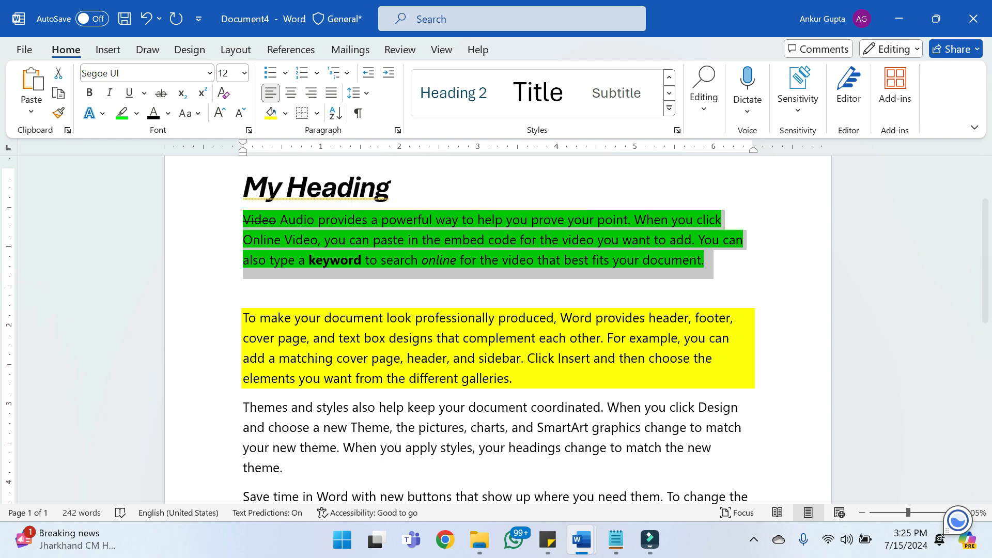
{"action": "left_click", "coordinate": [137, 113]}
{"action": "left_click", "coordinate": [125, 167]}
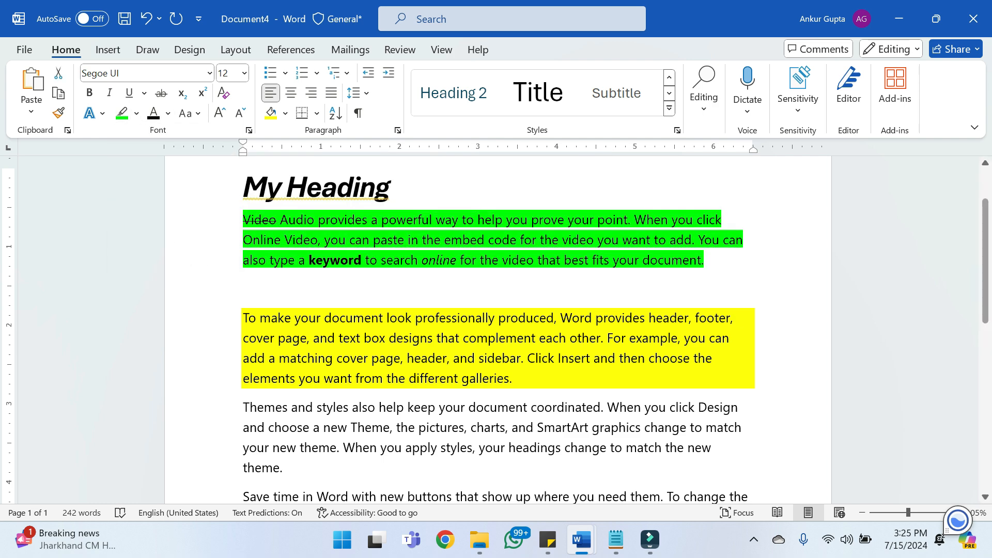
{"action": "left_click", "coordinate": [262, 219]}
{"action": "left_click", "coordinate": [427, 378]}
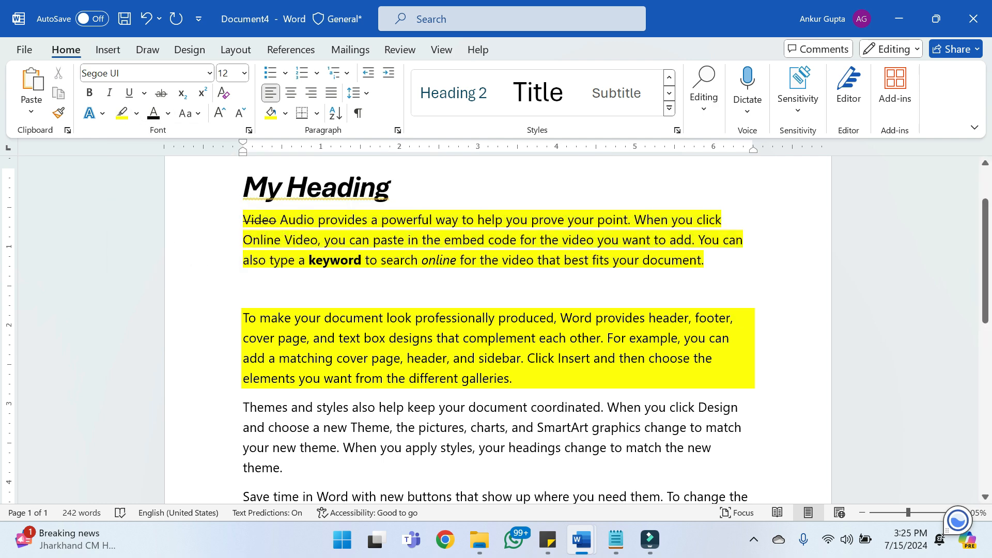
Compare the highlighted first paragraph with the shaded paragraph below it to see how highlighting and shading differ
{"action": "left_click_drag", "start_coordinate": [707, 260], "coordinate": [244, 220]}
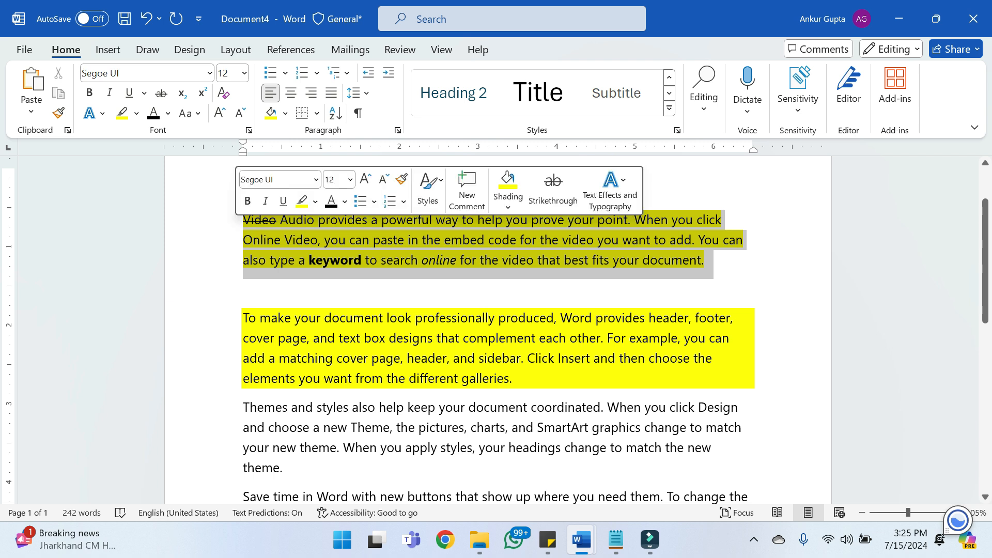
{"action": "left_click", "coordinate": [405, 317]}
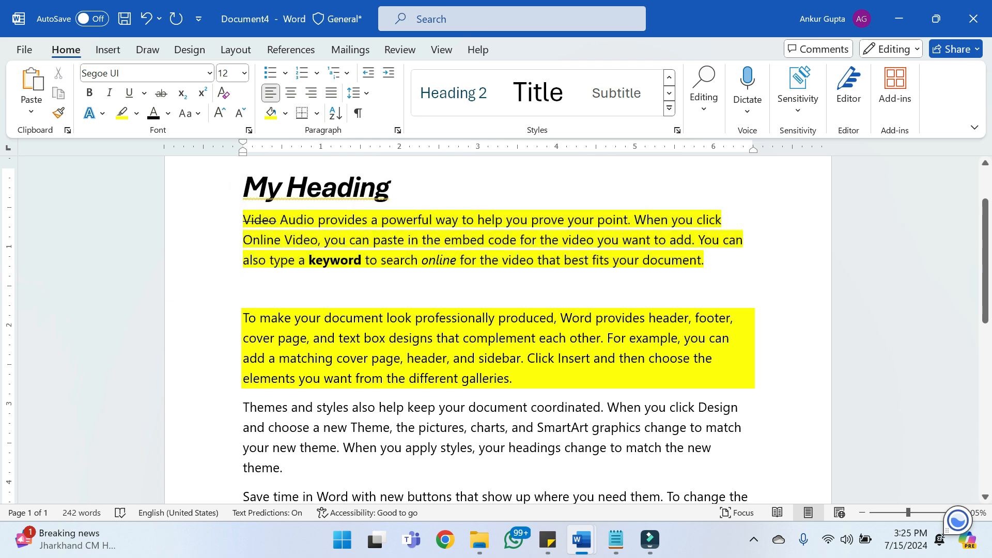
{"action": "left_click", "coordinate": [223, 320]}
{"action": "left_click", "coordinate": [517, 378]}
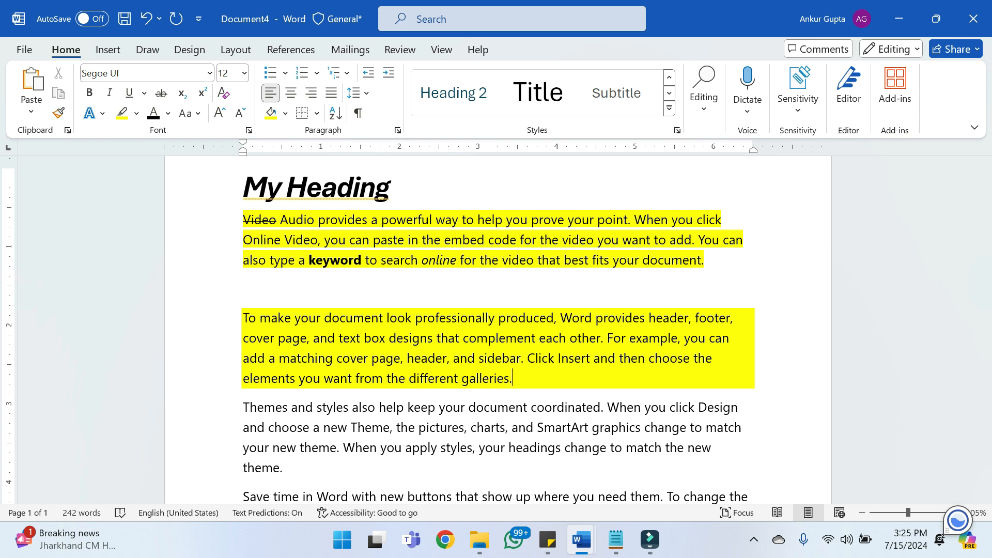
{"action": "left_click_drag", "start_coordinate": [513, 379], "coordinate": [243, 317]}
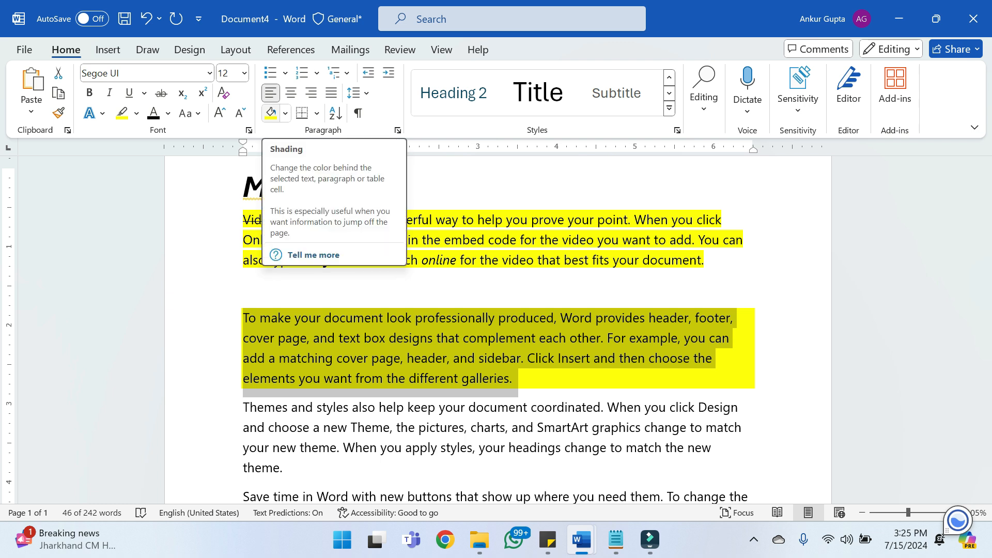
{"action": "left_click", "coordinate": [580, 317]}
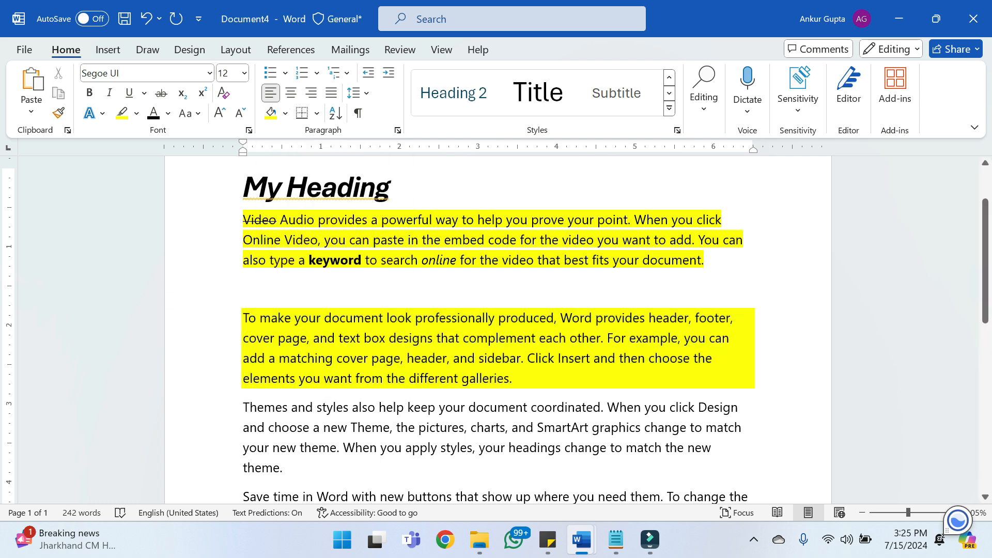
{"action": "left_click_drag", "start_coordinate": [713, 273], "coordinate": [243, 220]}
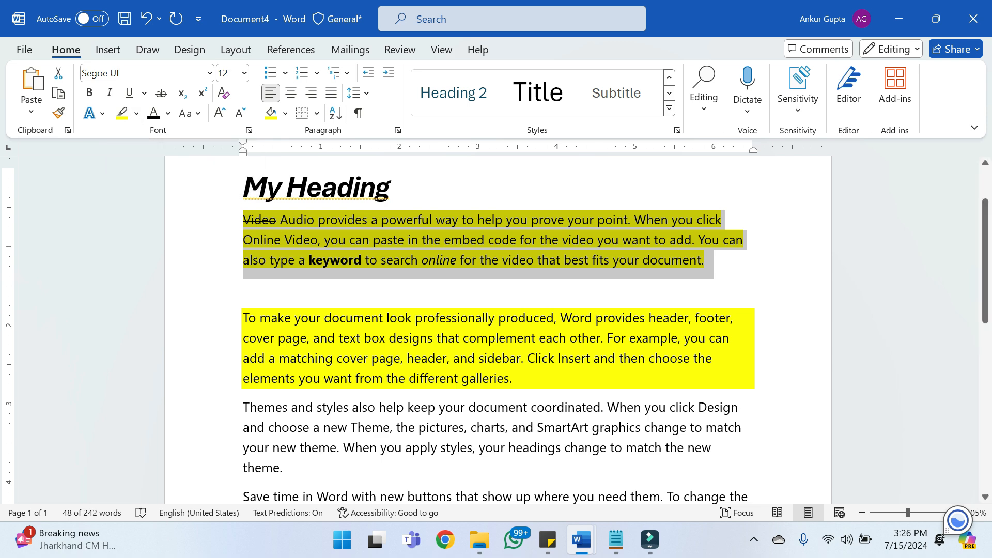
{"action": "left_click", "coordinate": [536, 358]}
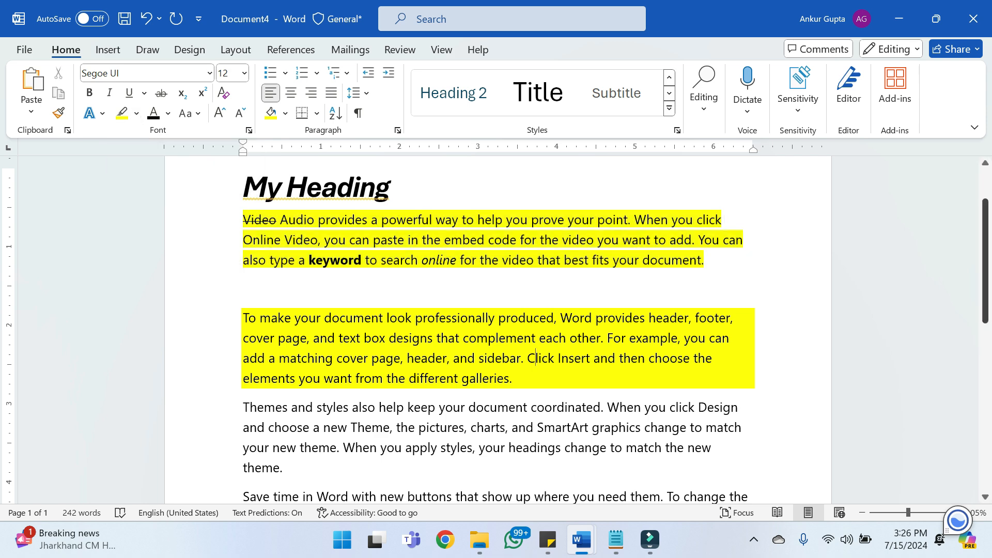
Set the font color of the paragraph beginning "Save time in Word" to red
{"action": "scroll", "coordinate": [496, 331], "scroll_direction": "down", "scroll_amount": 5}
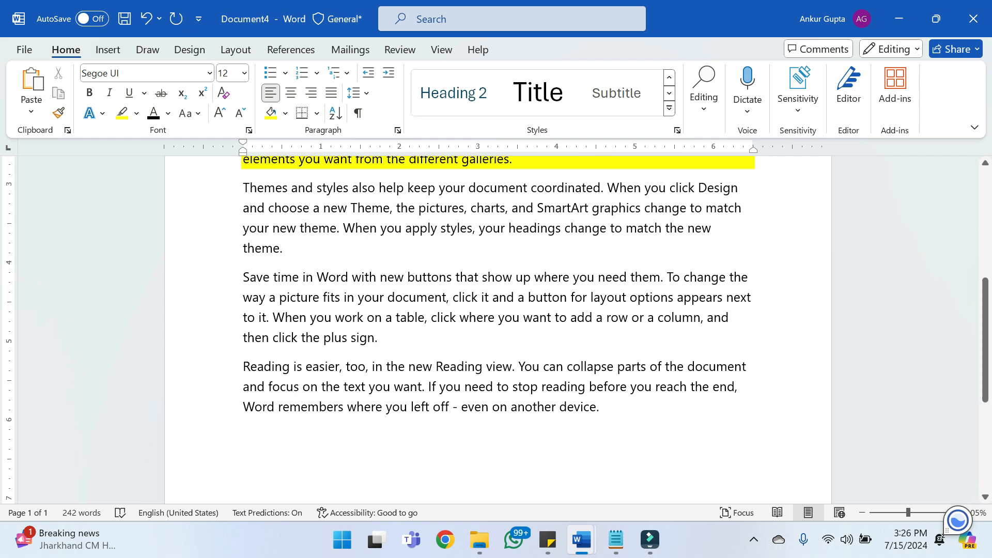
{"action": "left_click_drag", "start_coordinate": [244, 278], "coordinate": [383, 338]}
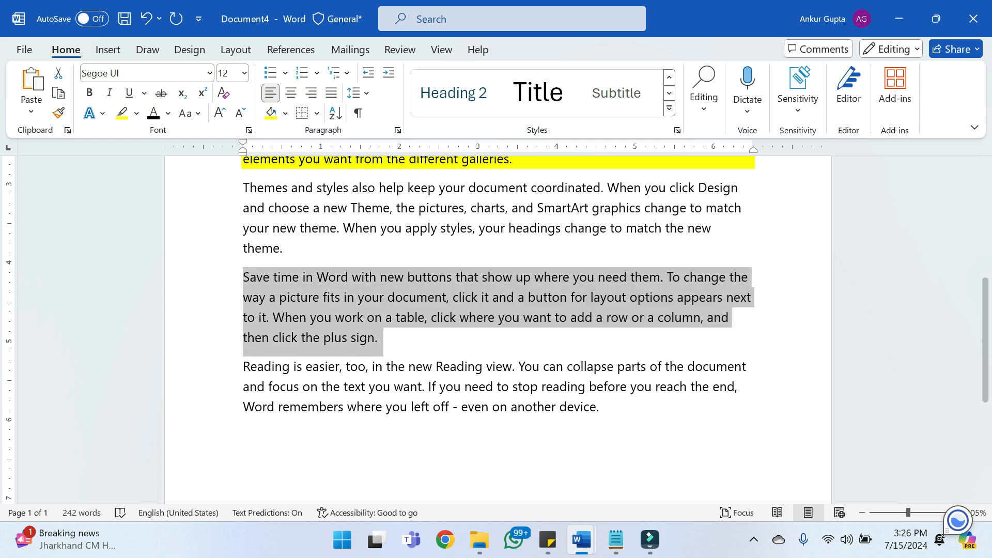
{"action": "left_click", "coordinate": [168, 113]}
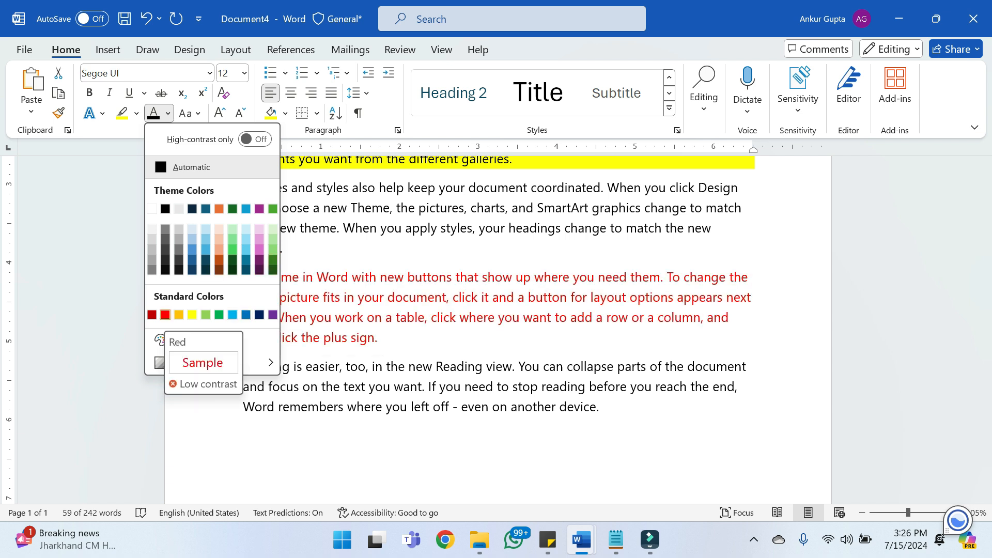
{"action": "left_click", "coordinate": [165, 314]}
{"action": "left_click", "coordinate": [378, 337]}
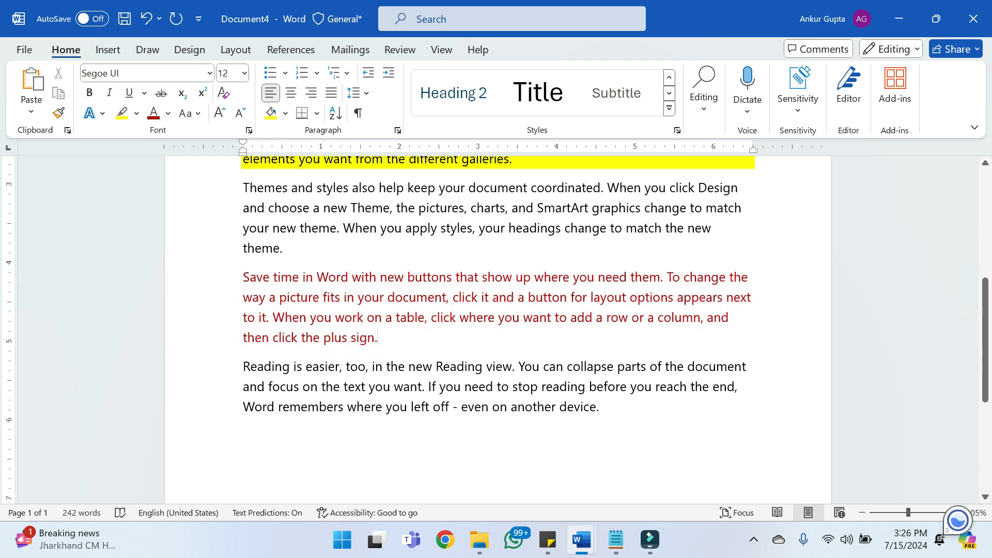
Apply the red font color to all text in the document and undo the last two color changes
{"action": "key", "text": "ctrl+a"}
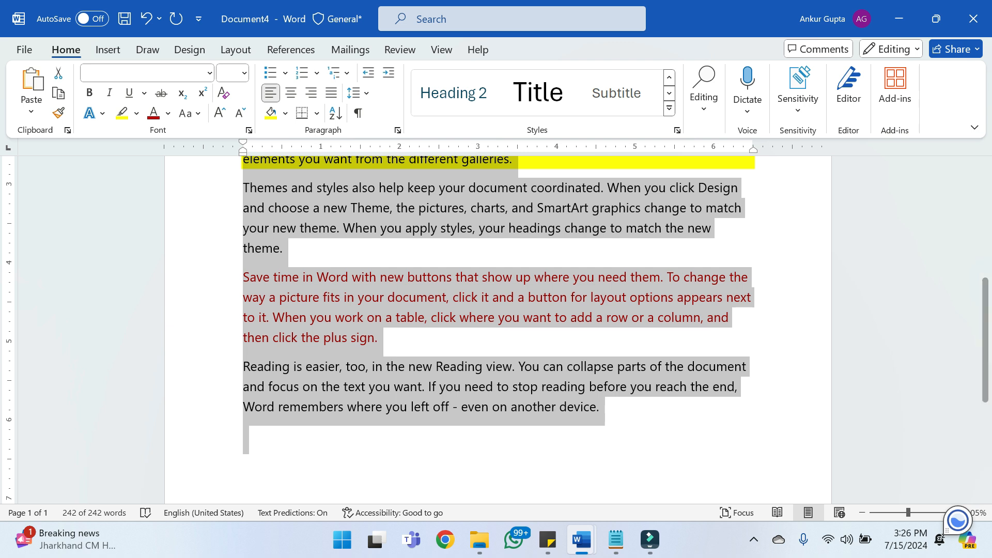
{"action": "left_click", "coordinate": [153, 113]}
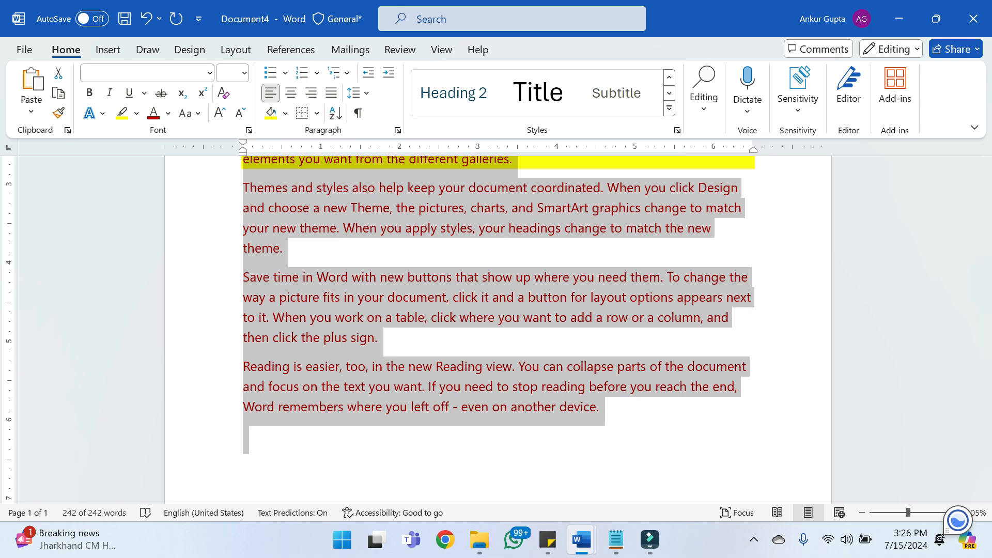
{"action": "key", "text": "ctrl+z"}
{"action": "key", "text": "ctrl+z"}
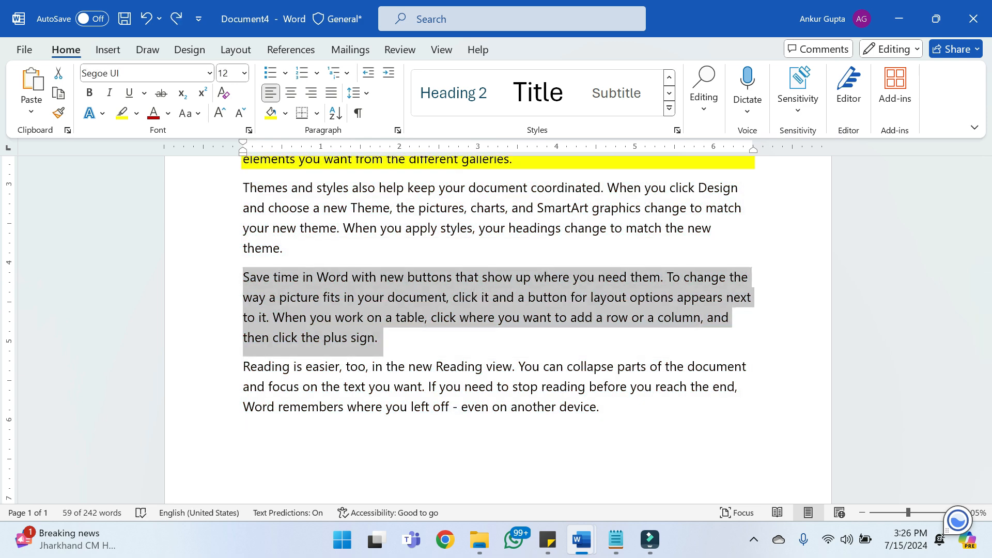
Redo the red font color on the paragraph beginning "Save time in Word"
{"action": "left_click", "coordinate": [244, 434]}
{"action": "key", "text": "ctrl+y"}
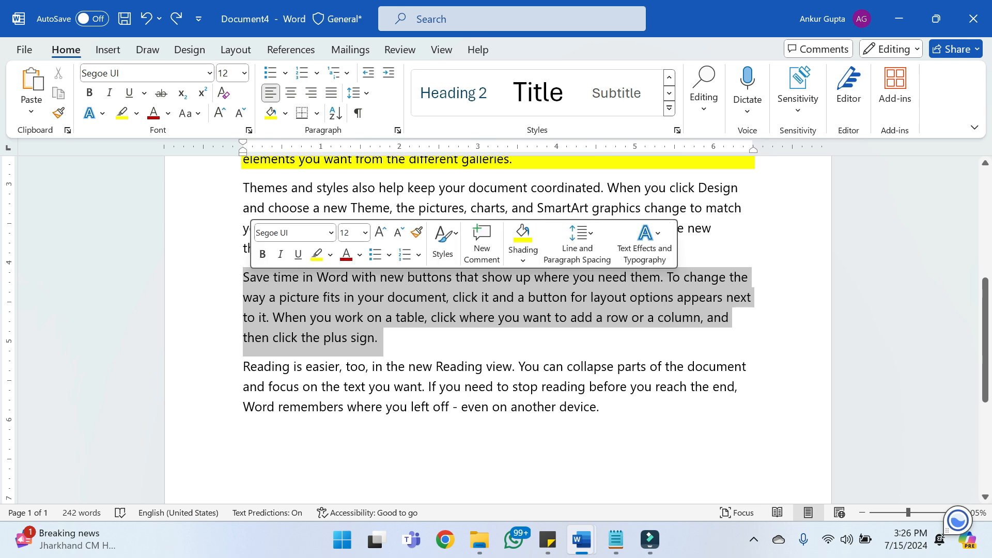
{"action": "key", "text": "ctrl+y"}
{"action": "left_click", "coordinate": [375, 337]}
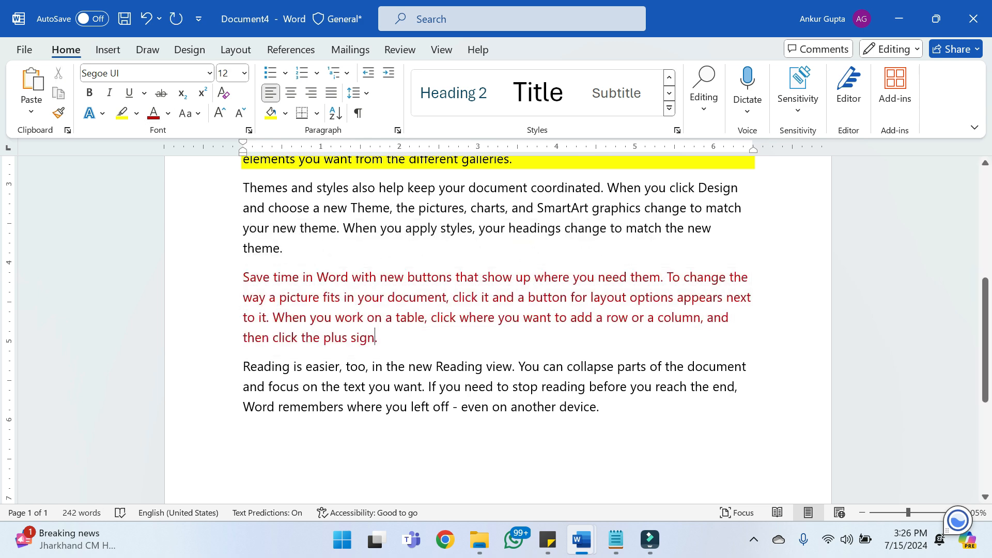
Add the sentence "The quick brown fox jumps over the lazy dog." on a new line at the end of the document
{"action": "scroll", "coordinate": [495, 331], "scroll_direction": "up", "scroll_amount": 5}
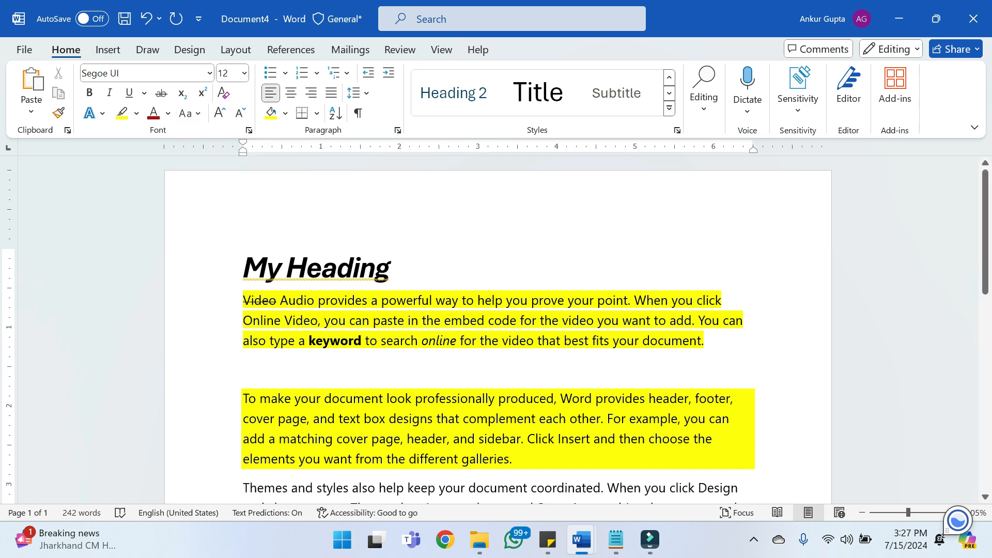
{"action": "scroll", "coordinate": [497, 330], "scroll_direction": "down", "scroll_amount": 6}
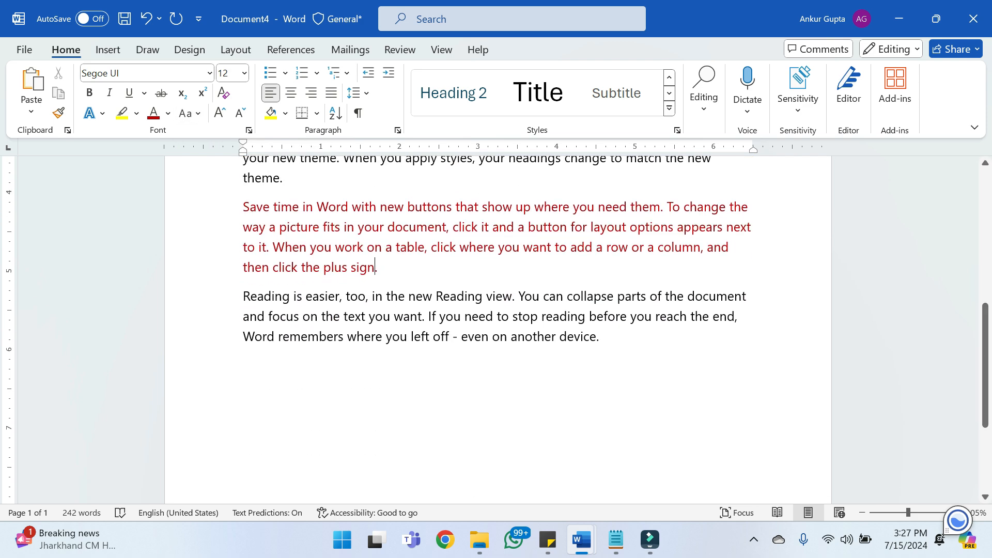
{"action": "key", "text": "Return"}
{"action": "key", "text": "Return"}
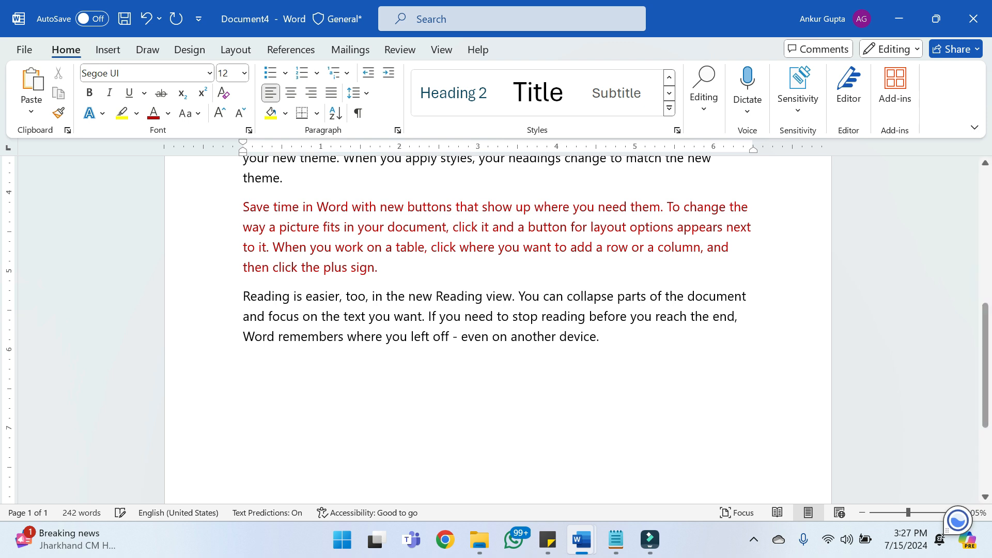
{"action": "scroll", "coordinate": [498, 331], "scroll_direction": "up", "scroll_amount": 12}
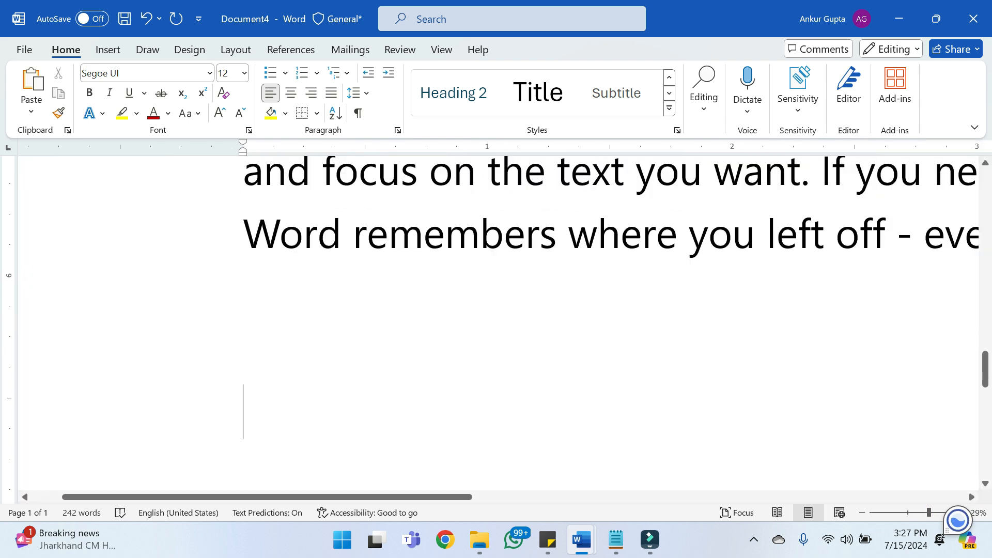
{"action": "type", "text": "The "}
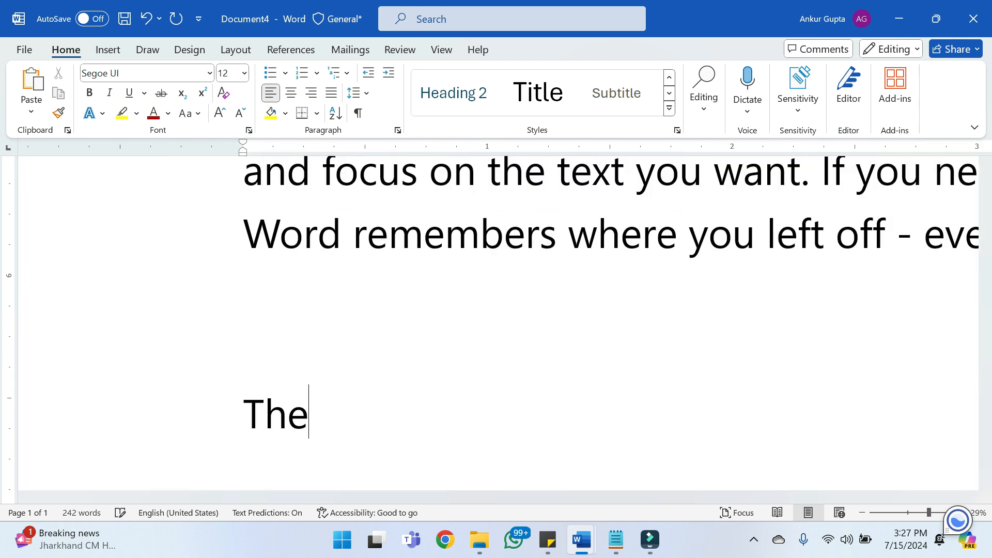
{"action": "type", "text": "qu"}
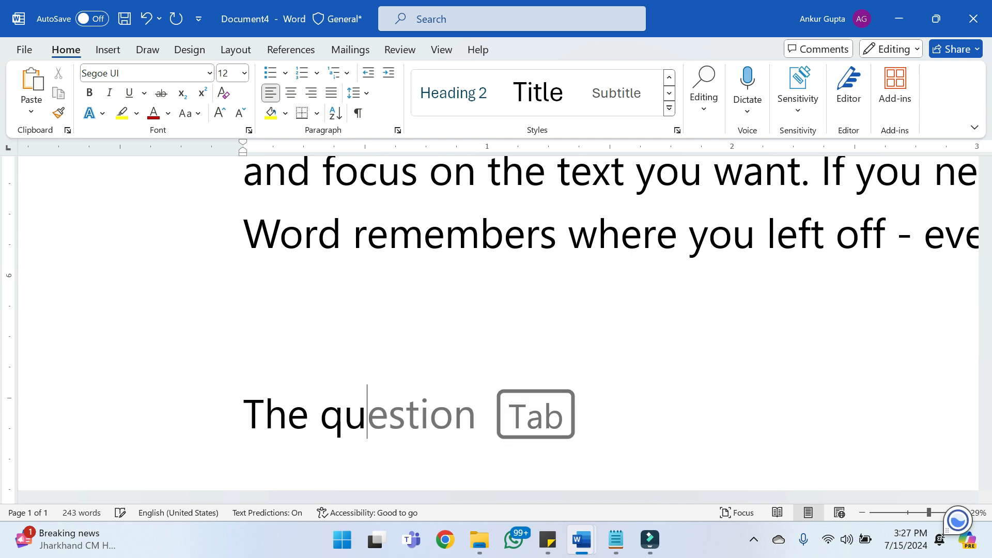
{"action": "type", "text": "ick b"}
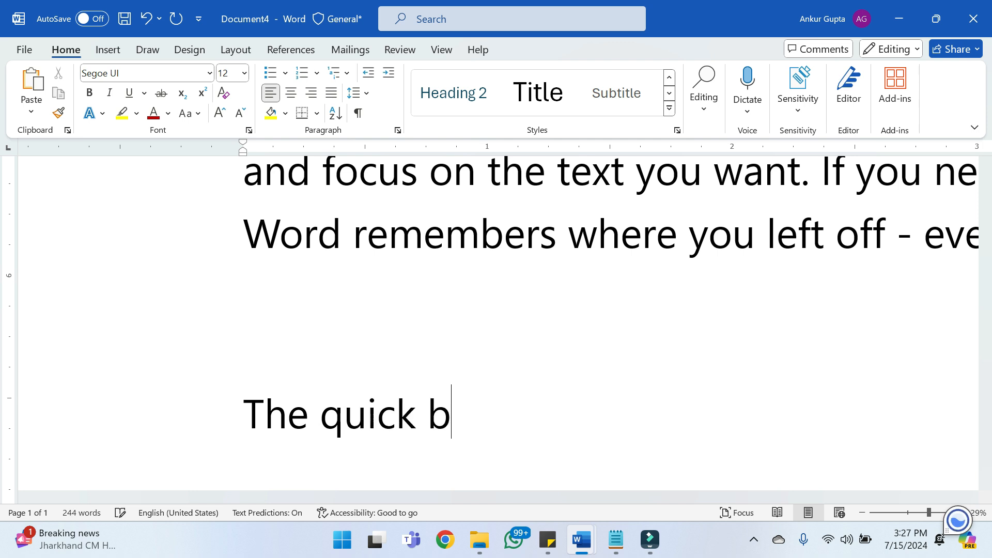
{"action": "type", "text": "rown fox "}
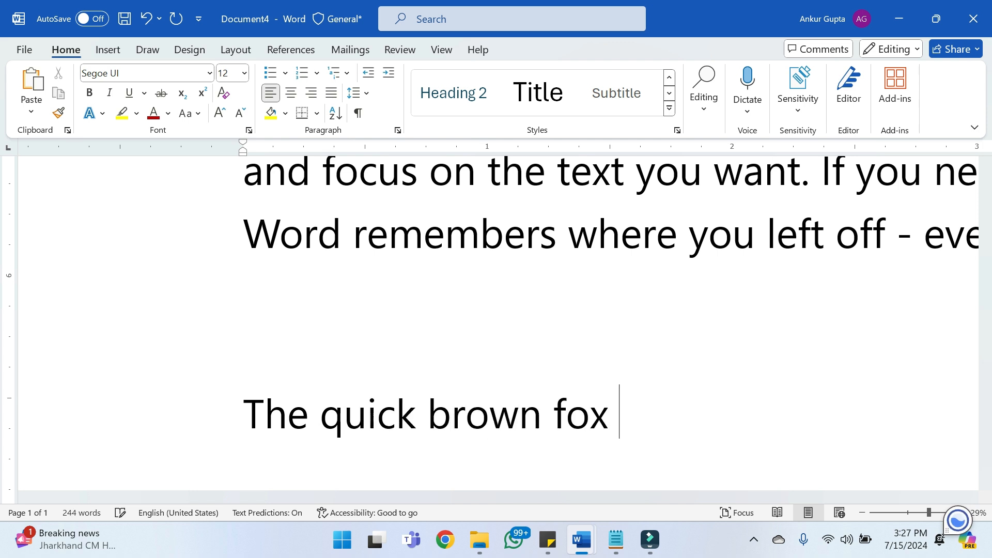
{"action": "type", "text": "jumps ove"}
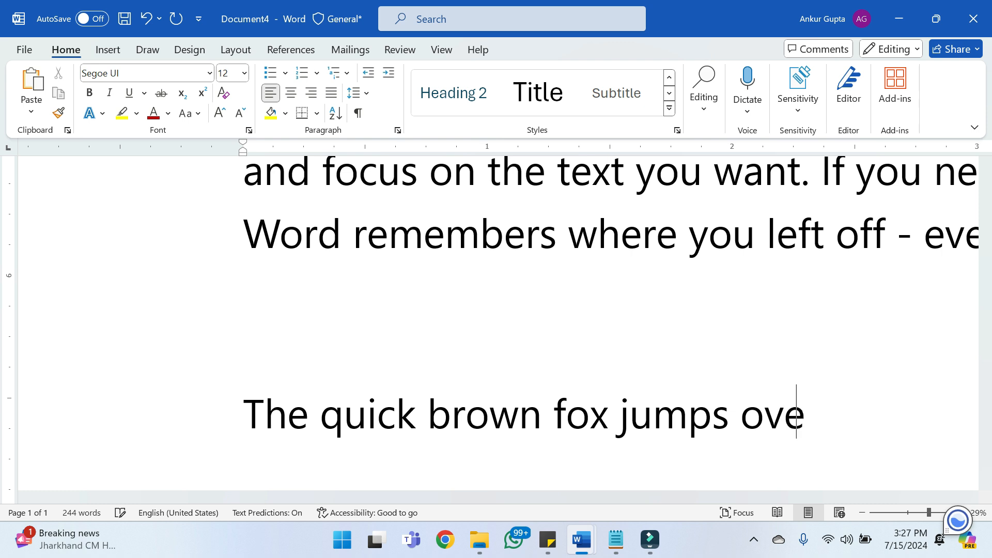
{"action": "type", "text": "r the laz"}
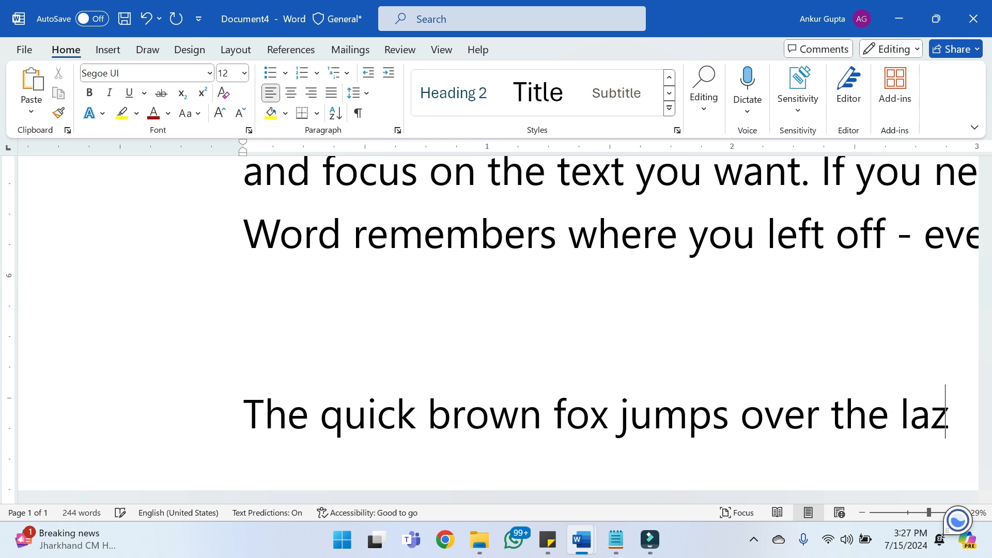
{"action": "type", "text": "y dog."}
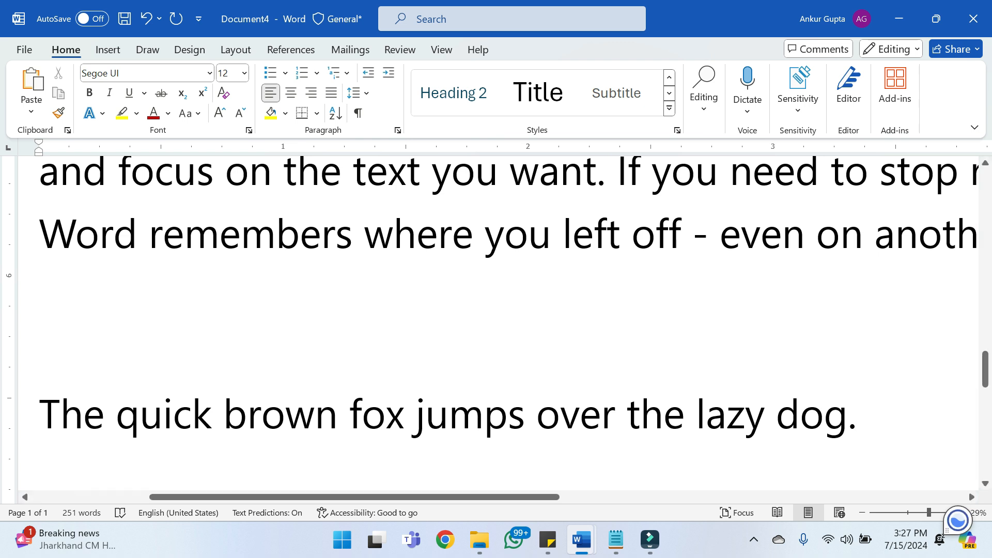
Convert the sentence "The quick brown fox jumps over the lazy dog." at the end of the document to UPPERCASE
{"action": "left_click_drag", "start_coordinate": [857, 417], "coordinate": [39, 417]}
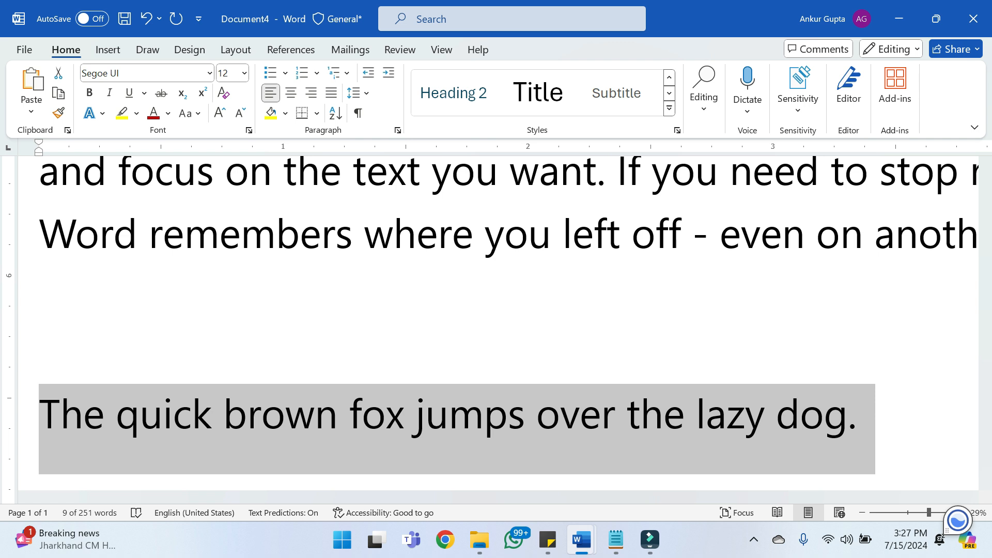
{"action": "left_click", "coordinate": [507, 413]}
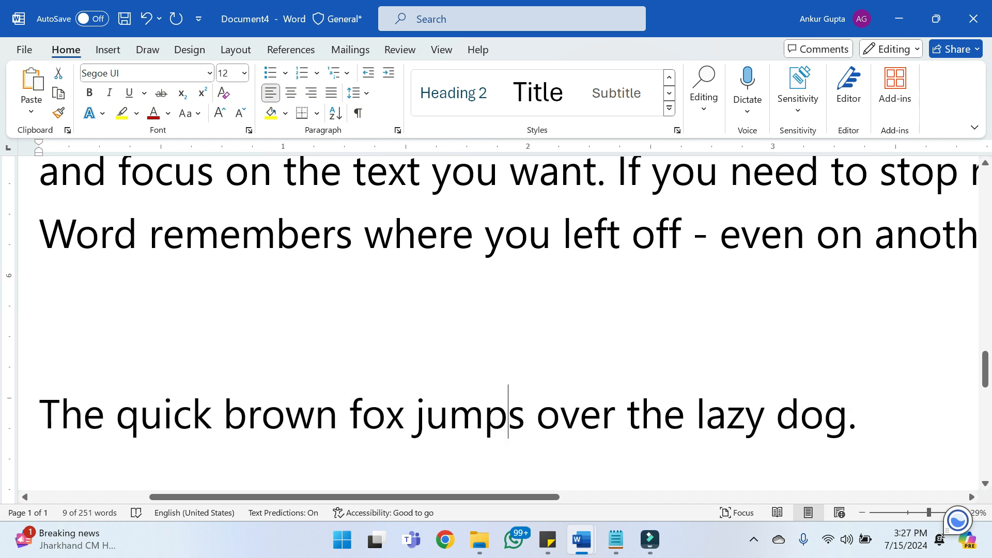
{"action": "scroll", "coordinate": [496, 320], "scroll_direction": "left", "scroll_amount": 3}
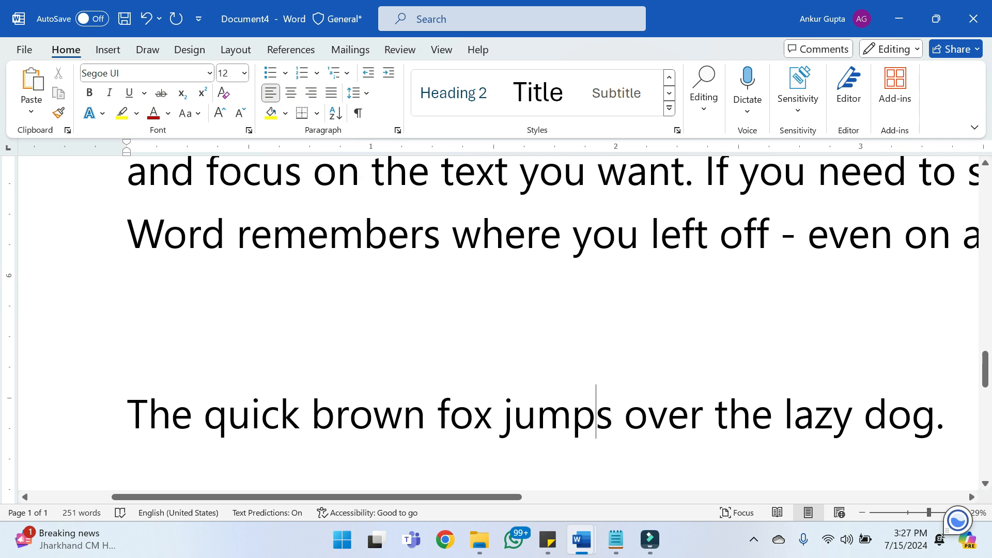
{"action": "left_click_drag", "start_coordinate": [953, 416], "coordinate": [127, 415]}
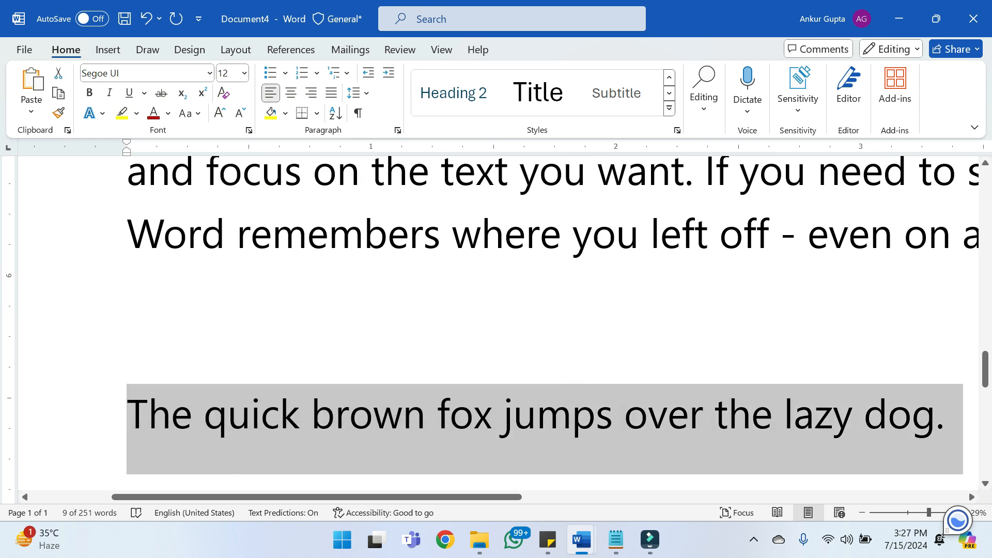
{"action": "left_click", "coordinate": [189, 113]}
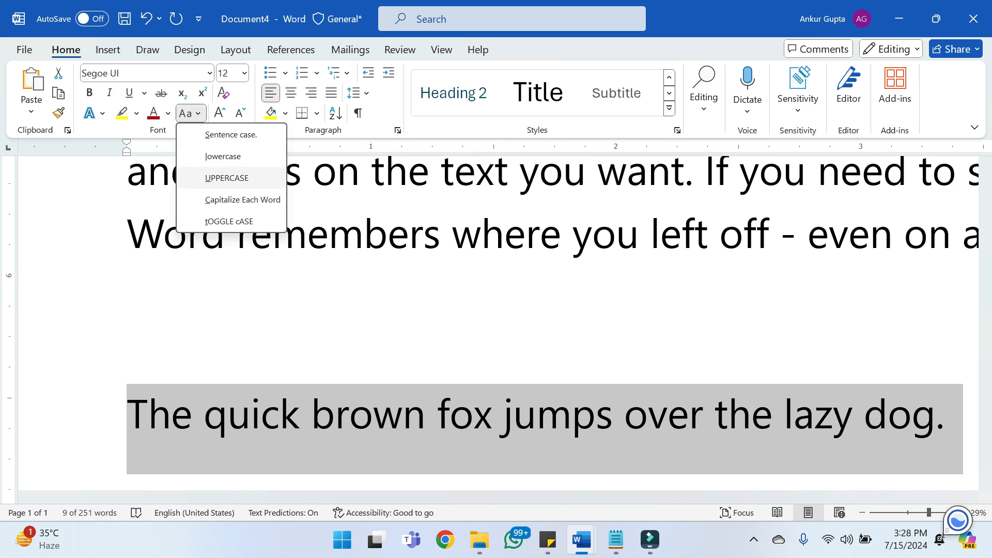
{"action": "left_click", "coordinate": [227, 178]}
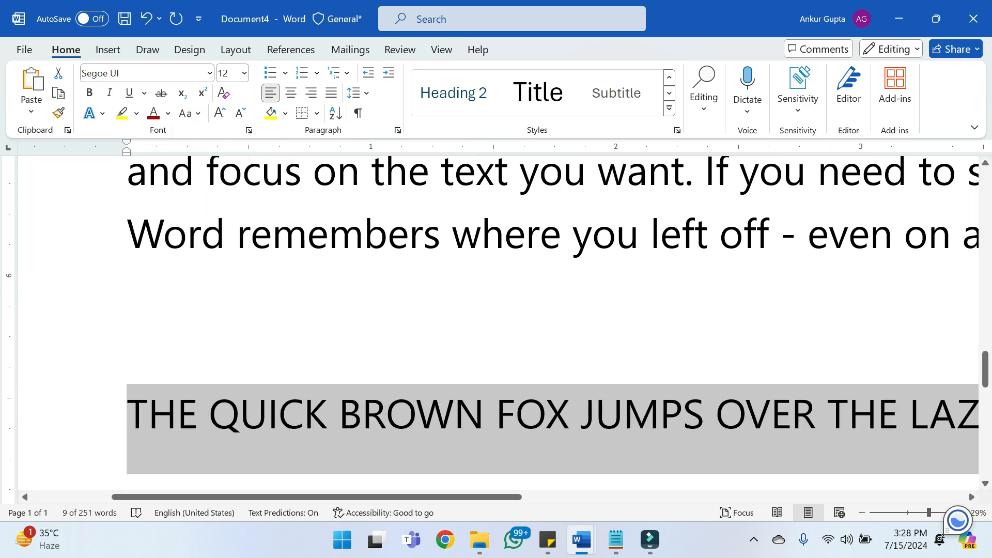
Change the whole fox sentence at the end of the document to lowercase
{"action": "left_click_drag", "start_coordinate": [316, 497], "coordinate": [360, 497]}
{"action": "left_click", "coordinate": [202, 414]}
{"action": "triple_click", "coordinate": [261, 415]}
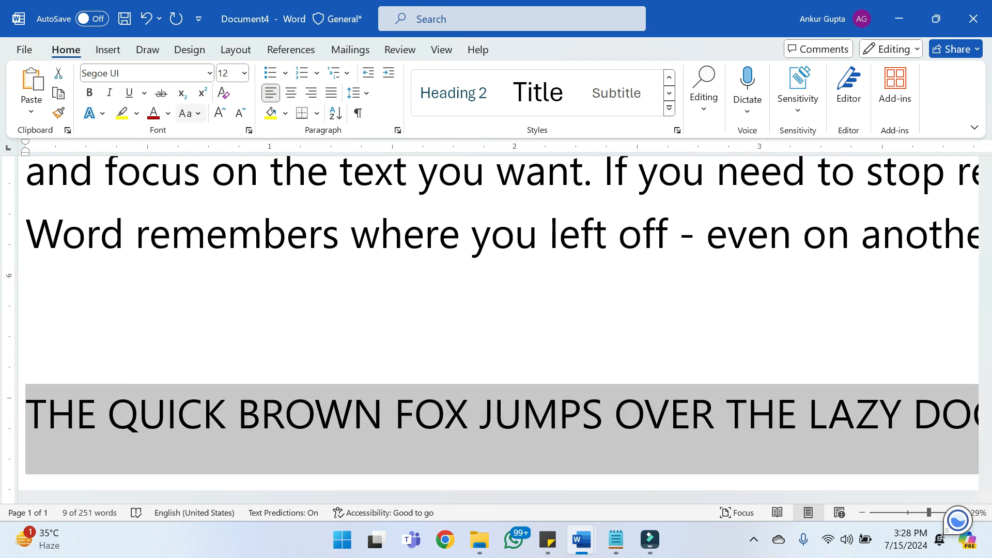
{"action": "left_click", "coordinate": [189, 113]}
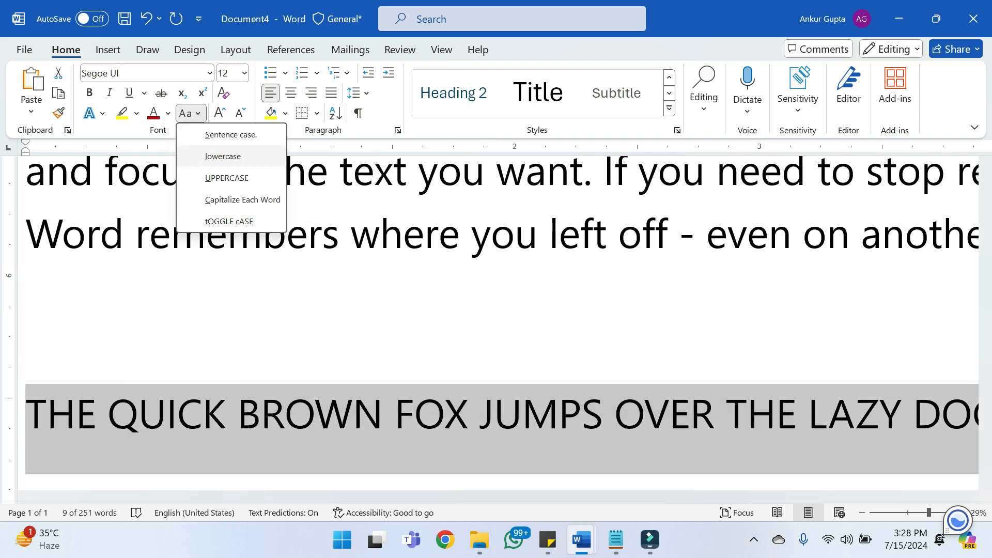
{"action": "left_click", "coordinate": [222, 156]}
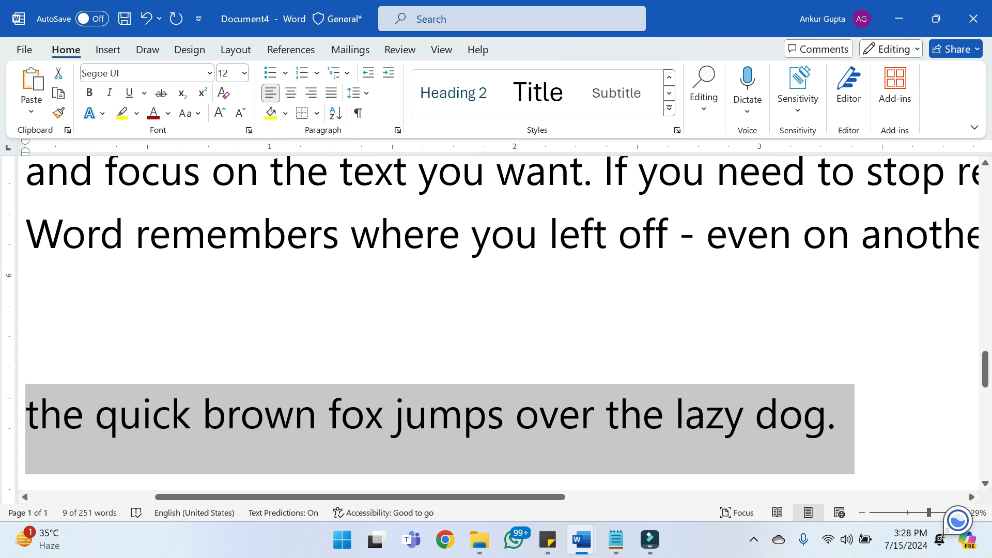
Apply Sentence case to the selected fox sentence
{"action": "scroll", "coordinate": [500, 320], "scroll_direction": "left", "scroll_amount": 3}
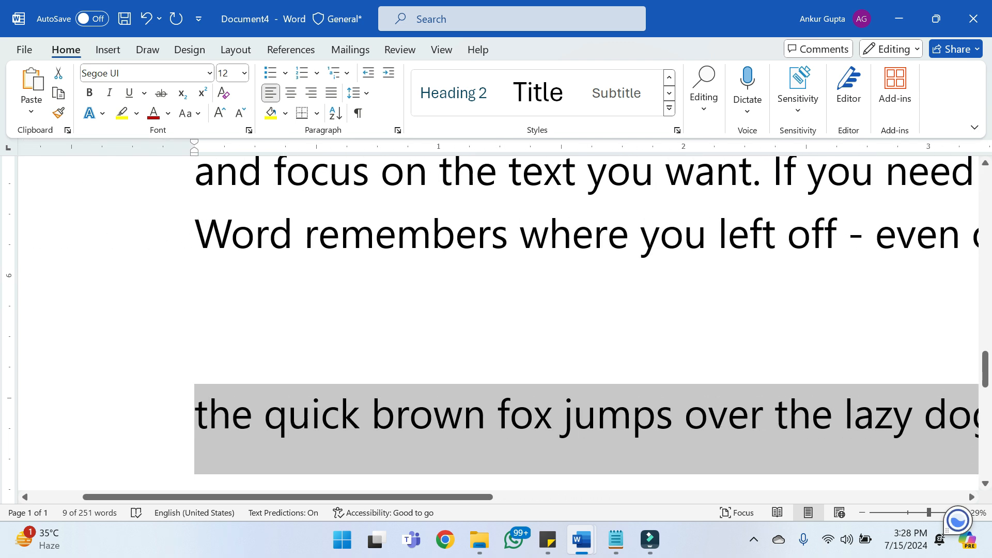
{"action": "left_click", "coordinate": [185, 113]}
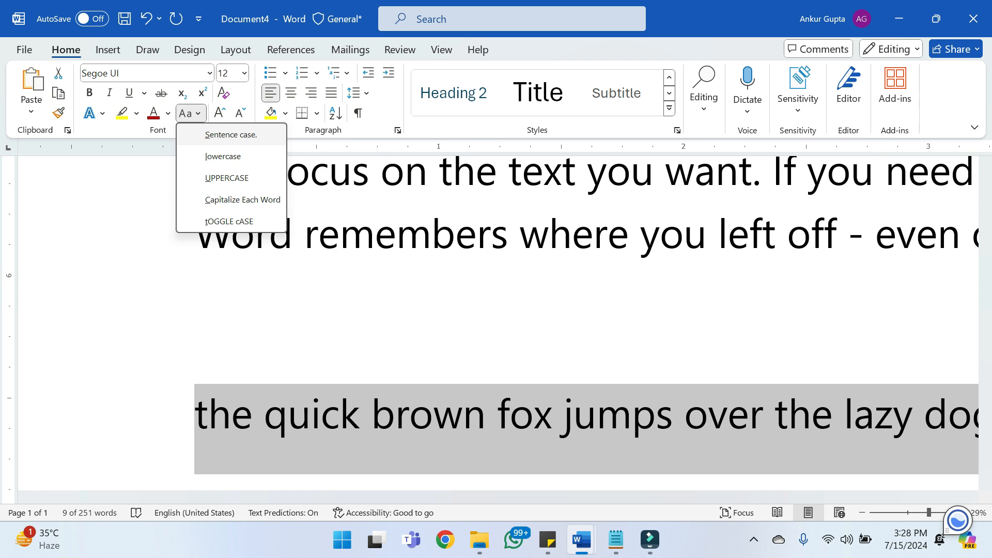
{"action": "left_click", "coordinate": [231, 134]}
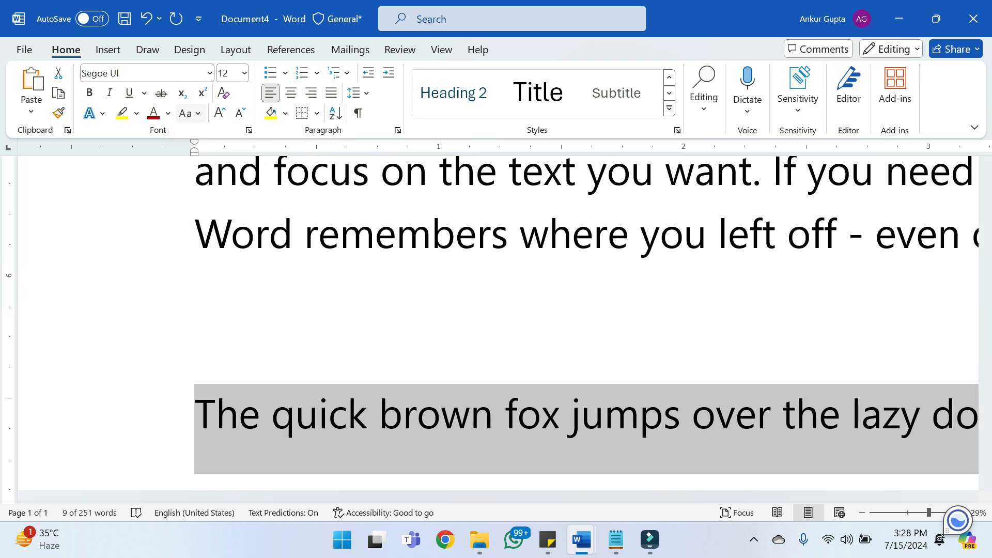
Apply Capitalize Each Word to the fox sentence, followed by tOGGLE cASE
{"action": "left_click", "coordinate": [186, 114]}
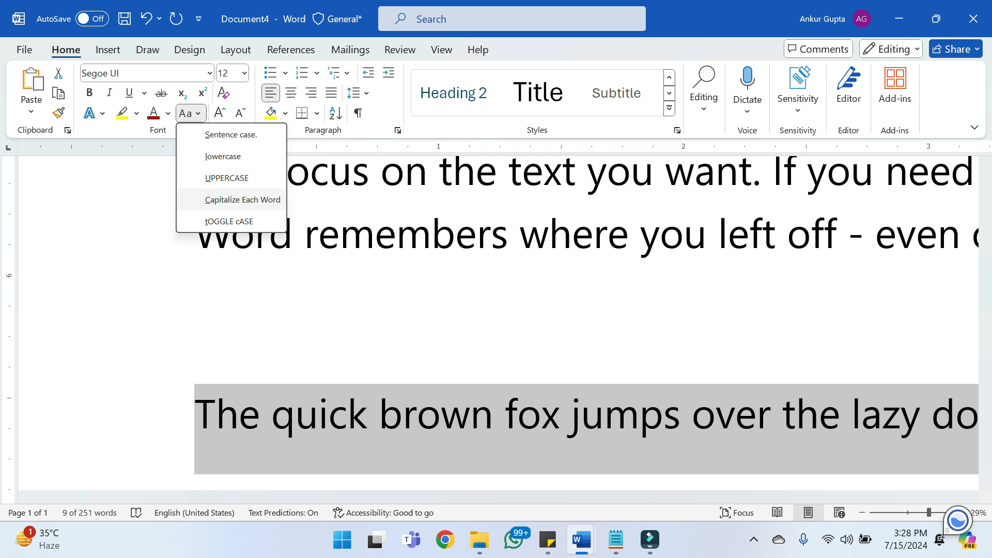
{"action": "left_click", "coordinate": [242, 200]}
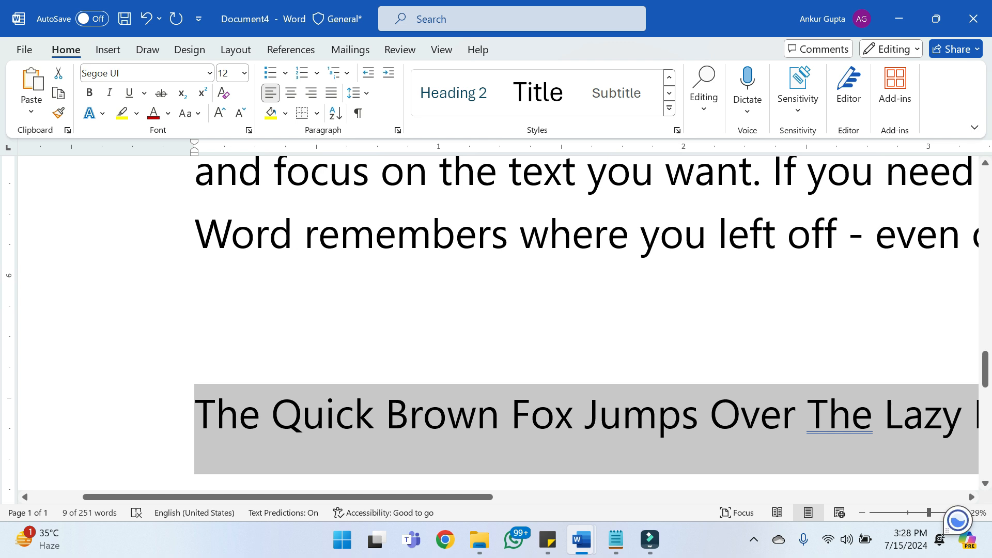
{"action": "left_click", "coordinate": [191, 113]}
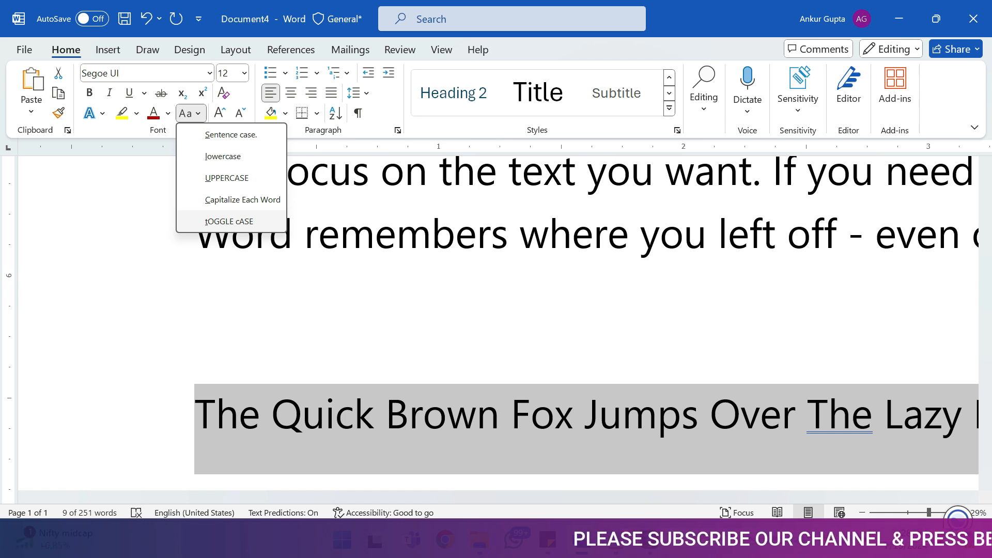
{"action": "left_click", "coordinate": [229, 222]}
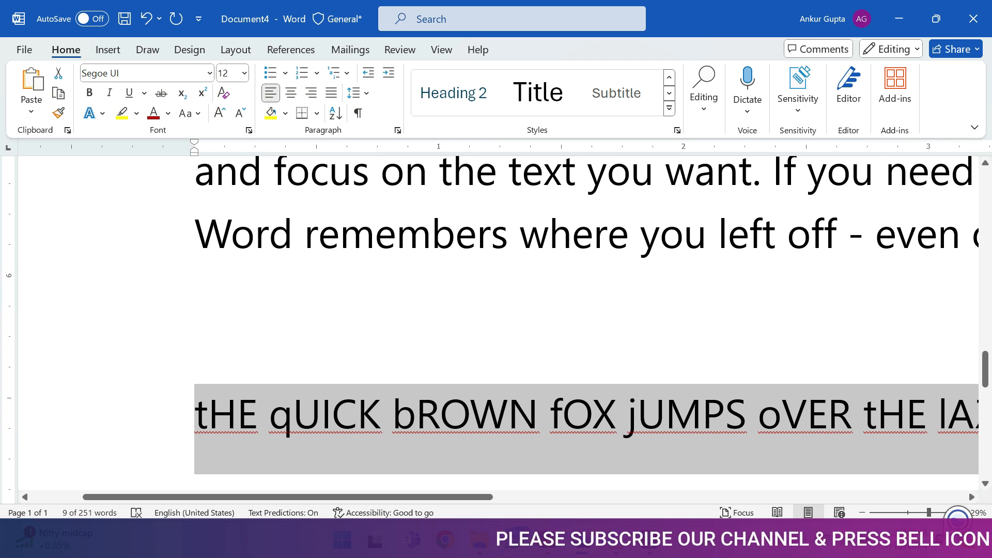
{"action": "right_click", "coordinate": [293, 414]}
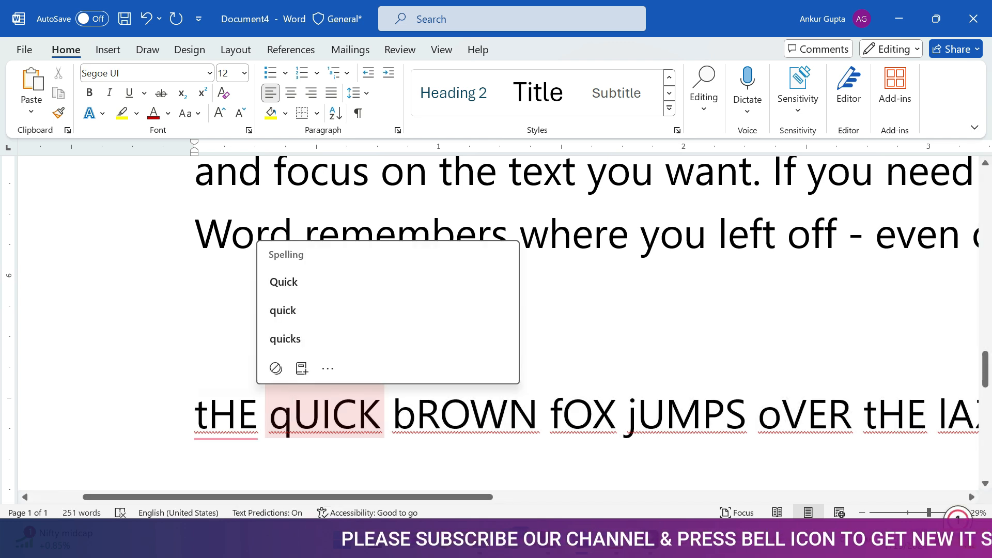
{"action": "left_click_drag", "start_coordinate": [393, 416], "coordinate": [415, 416]}
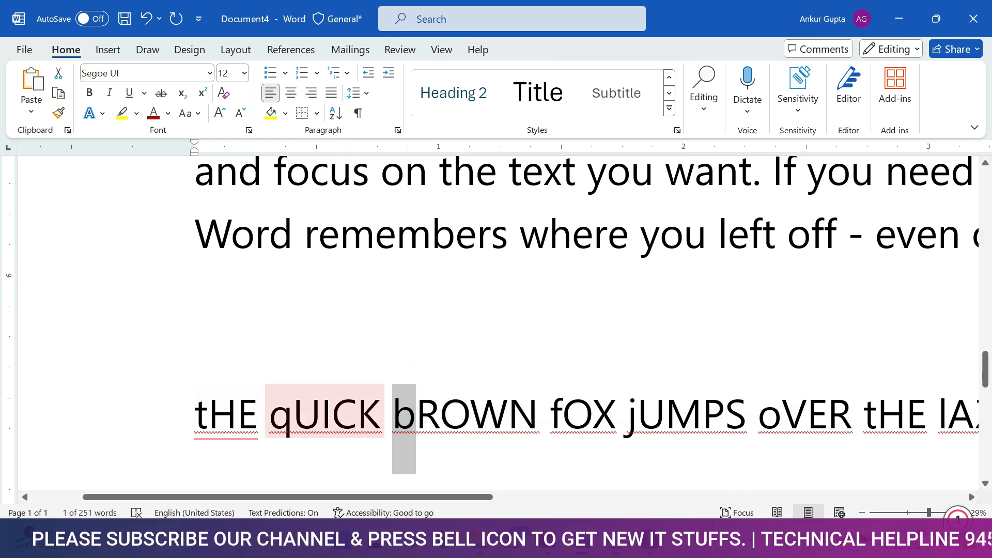
Enter a first name in lowercase on the blank line above the fox sentence and apply tOGGLE cASE to it
{"action": "left_click", "coordinate": [196, 322]}
{"action": "type", "text": "ankur"}
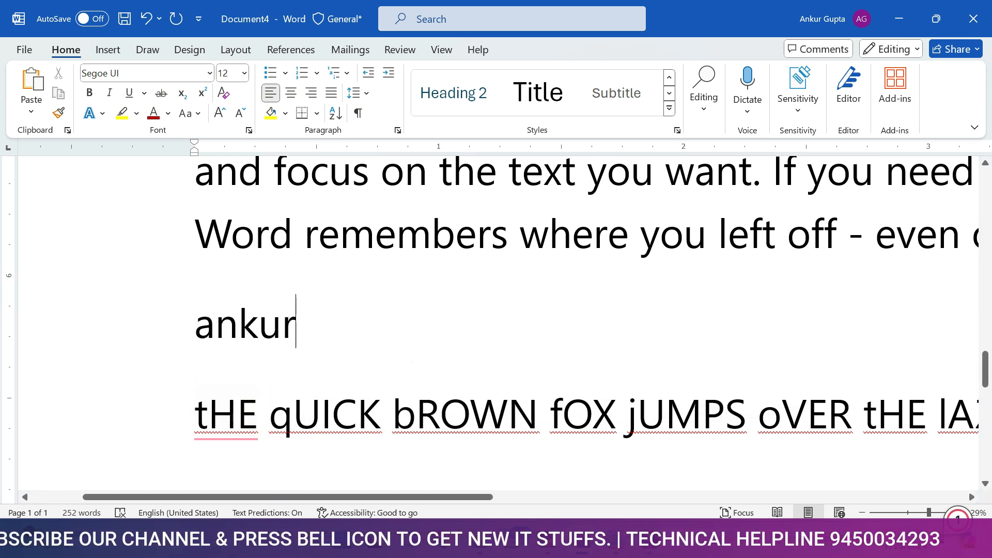
{"action": "left_click", "coordinate": [168, 331]}
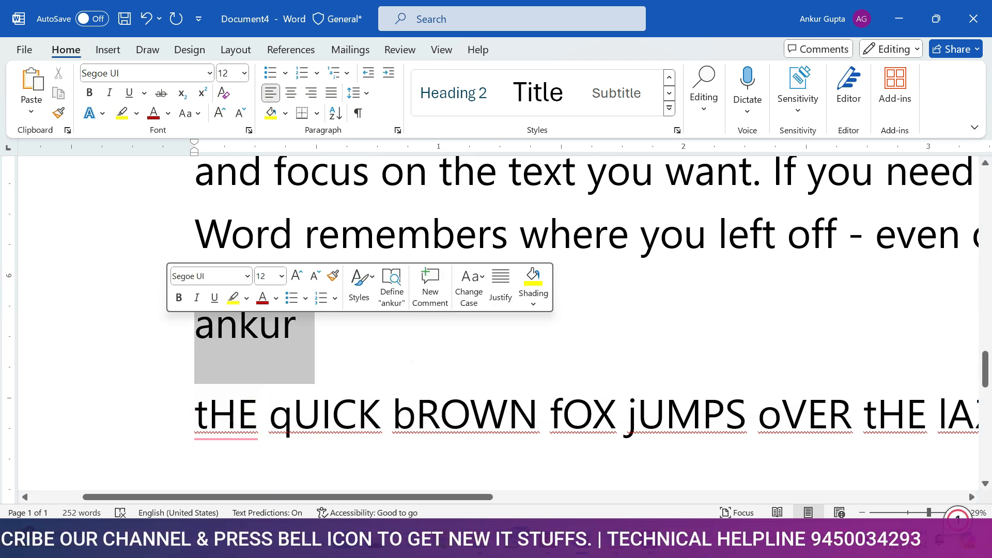
{"action": "left_click", "coordinate": [191, 113]}
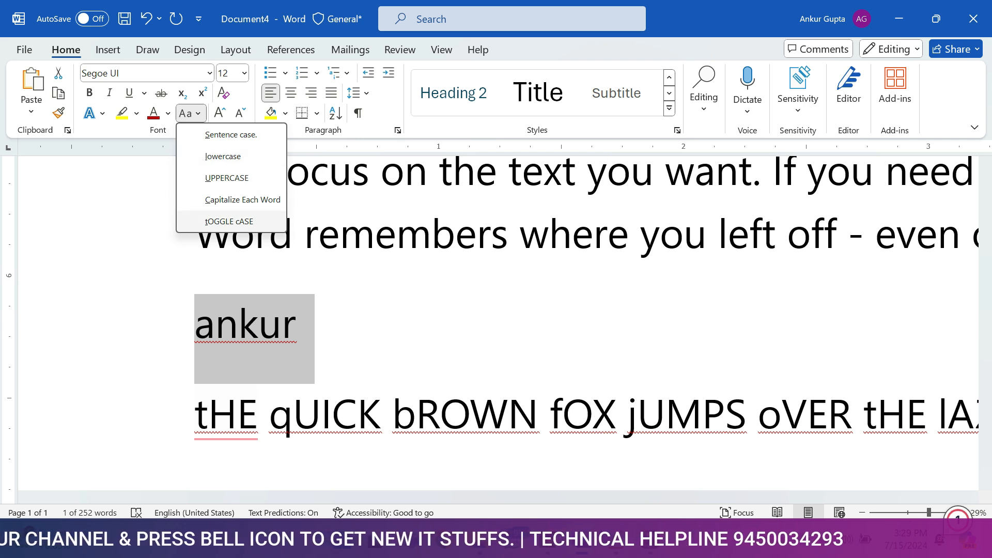
{"action": "left_click", "coordinate": [228, 221]}
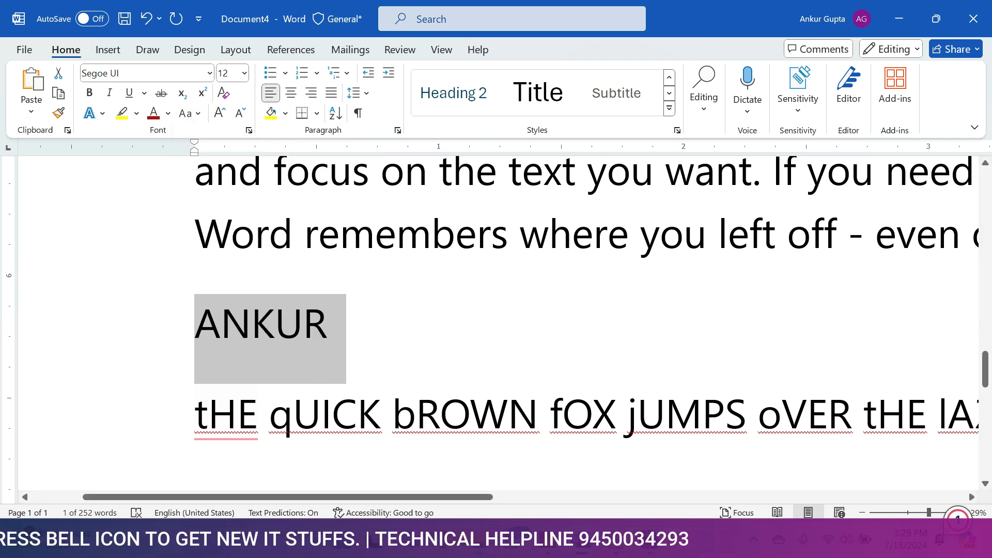
{"action": "left_click", "coordinate": [329, 324]}
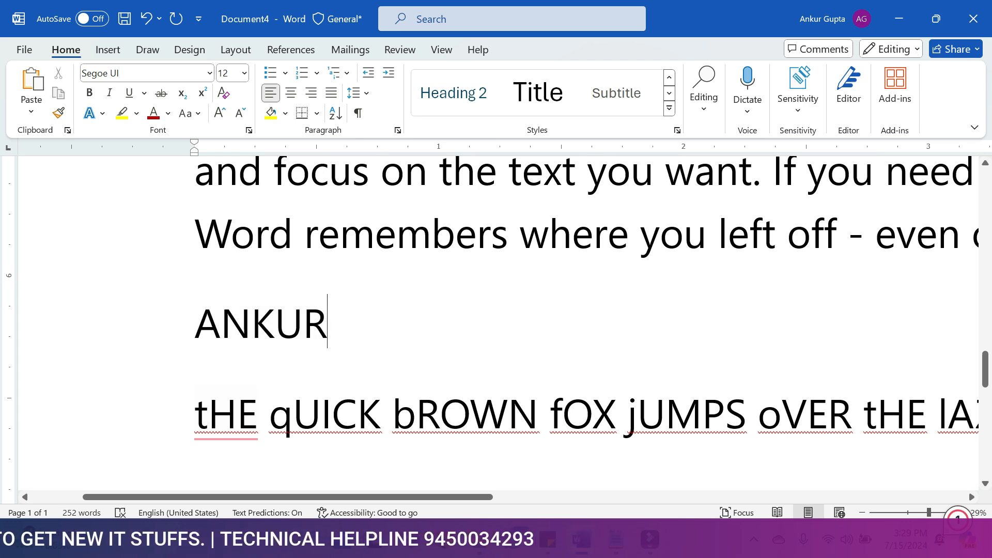
{"action": "left_click", "coordinate": [191, 113]}
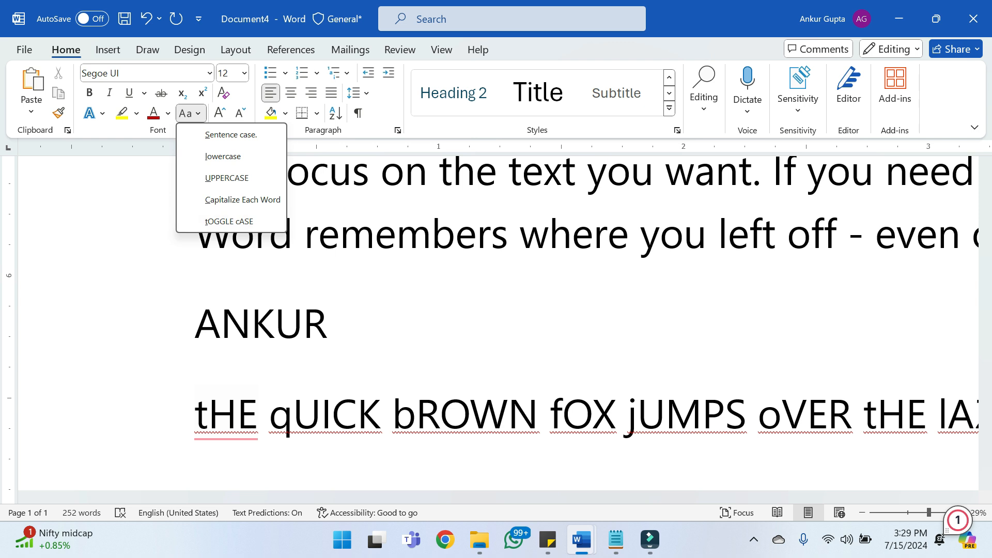
{"action": "key", "text": "Escape"}
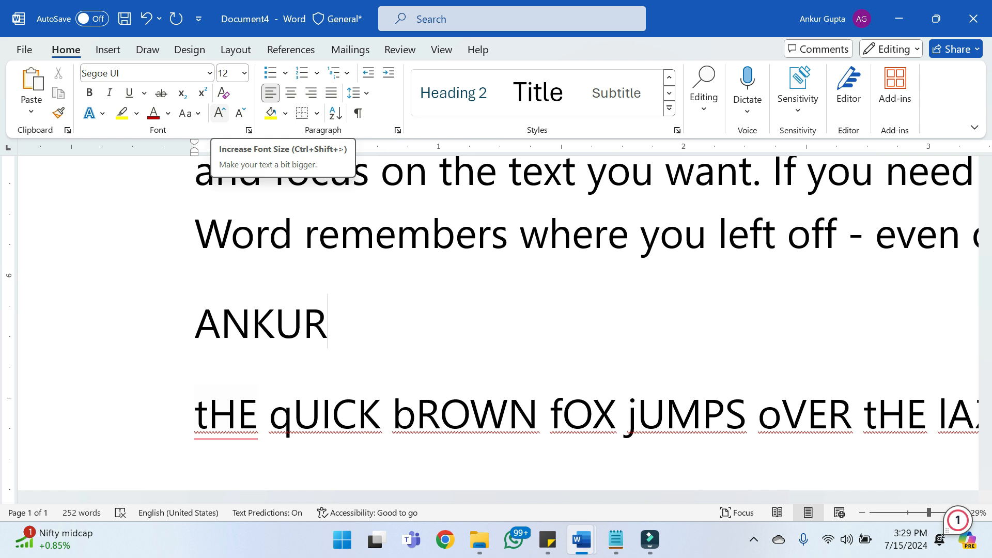
Increase the font size of the name above the fox sentence stepwise to 22
{"action": "left_click", "coordinate": [174, 325]}
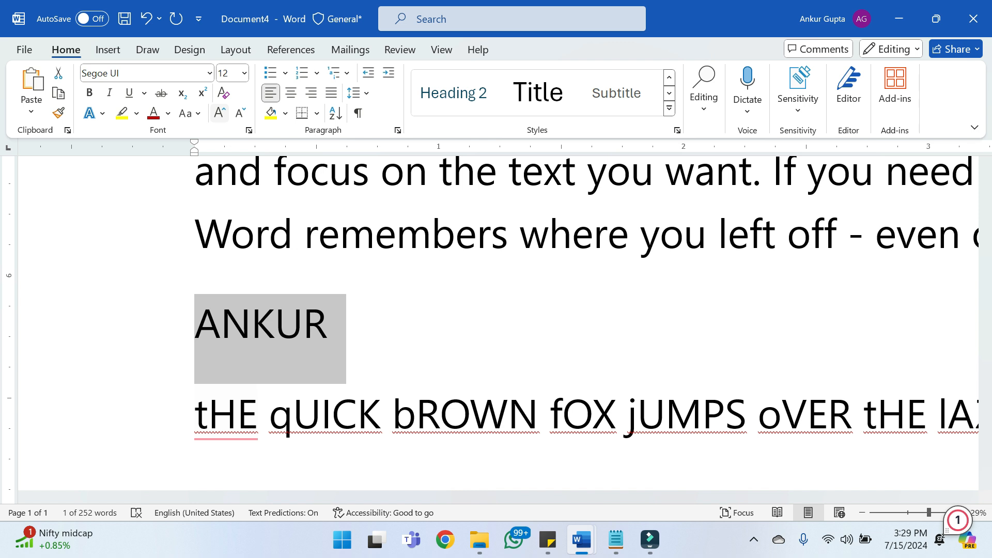
{"action": "left_click", "coordinate": [219, 113]}
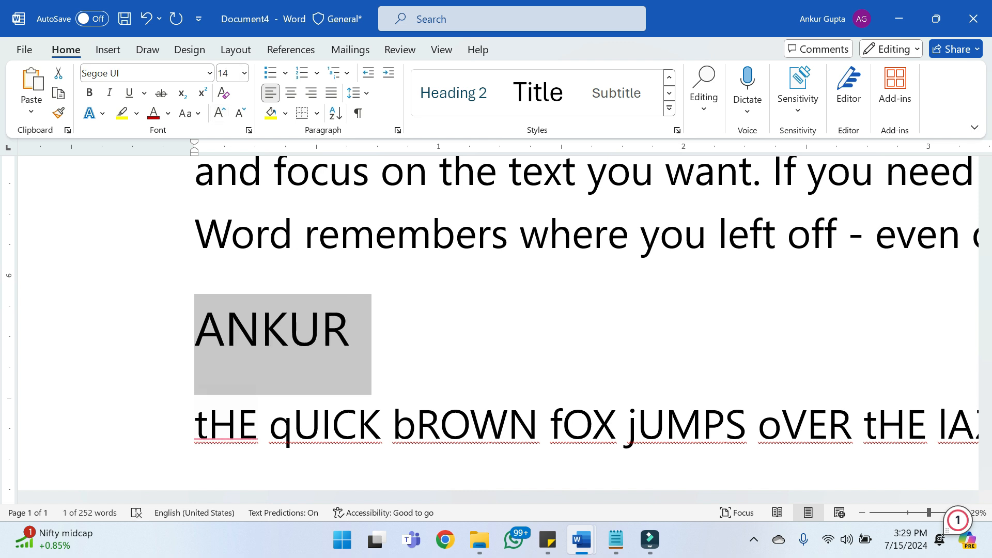
{"action": "left_click", "coordinate": [219, 113]}
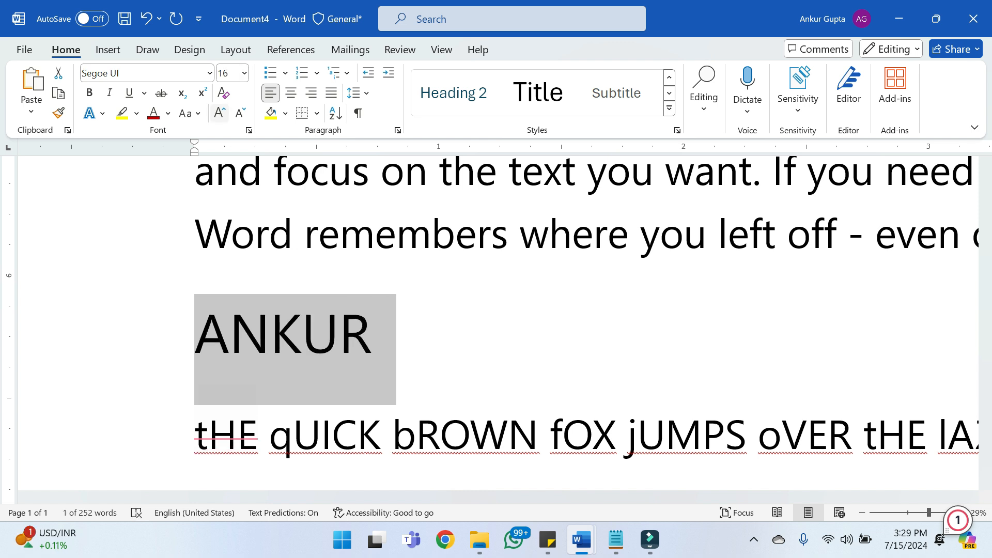
{"action": "left_click", "coordinate": [219, 112]}
{"action": "left_click", "coordinate": [219, 113]}
{"action": "left_click", "coordinate": [219, 112]}
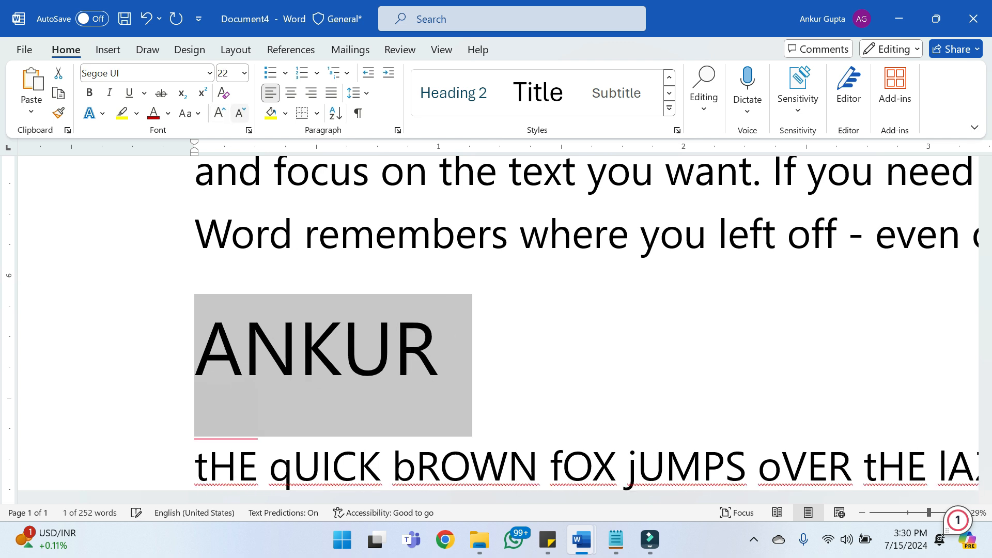
Decrease the font size of the name above the fox sentence stepwise to 12
{"action": "left_click", "coordinate": [239, 113]}
{"action": "left_click", "coordinate": [239, 113]}
{"action": "left_click", "coordinate": [239, 112]}
{"action": "left_click", "coordinate": [239, 113]}
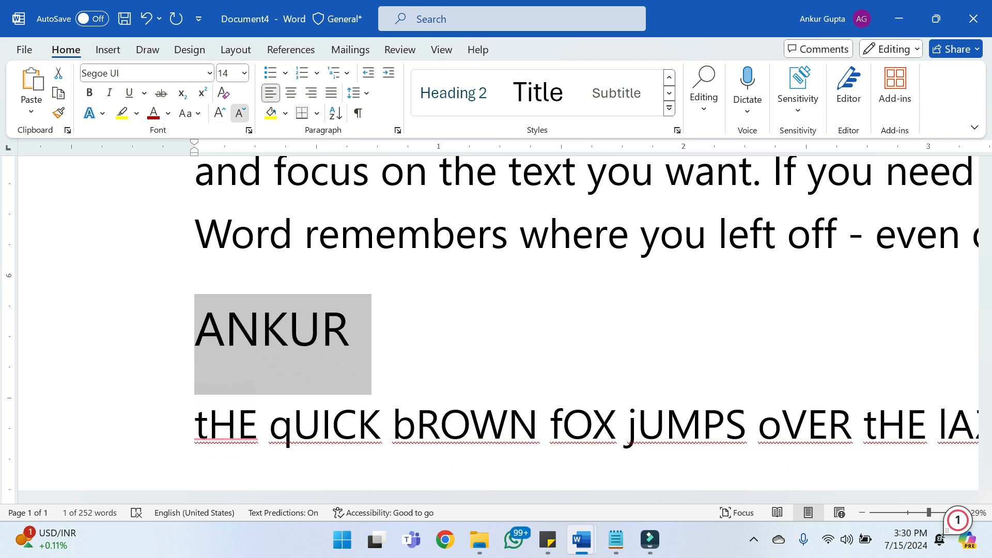
{"action": "left_click", "coordinate": [239, 113]}
{"action": "left_click", "coordinate": [330, 322]}
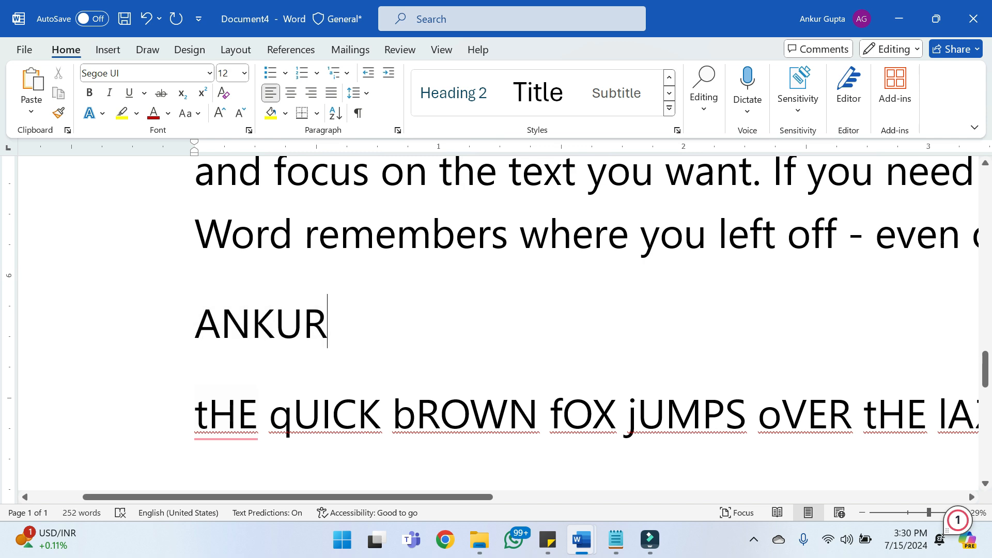
Grow the font size of all text in the document by one increment, then shrink it by two increments
{"action": "key", "text": "ctrl+a"}
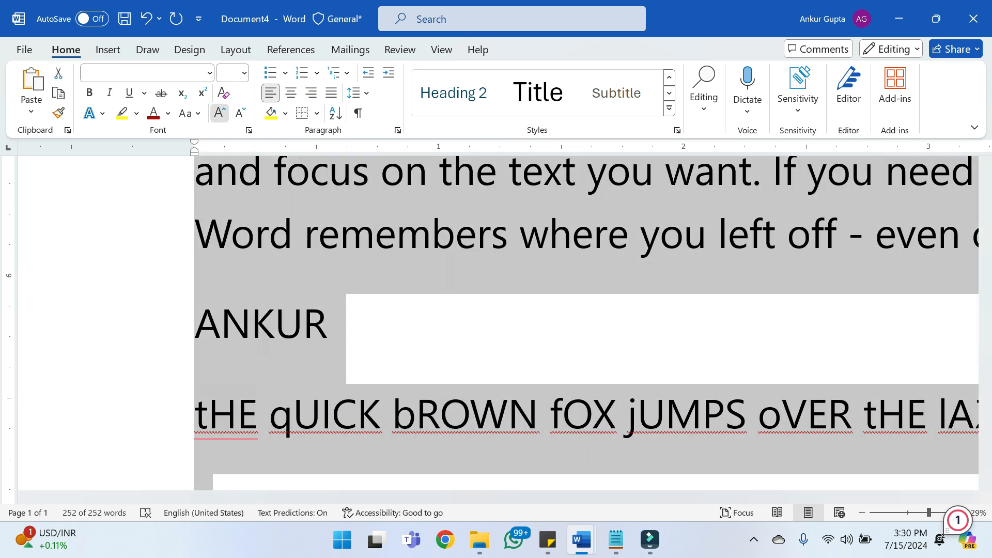
{"action": "left_click", "coordinate": [219, 113]}
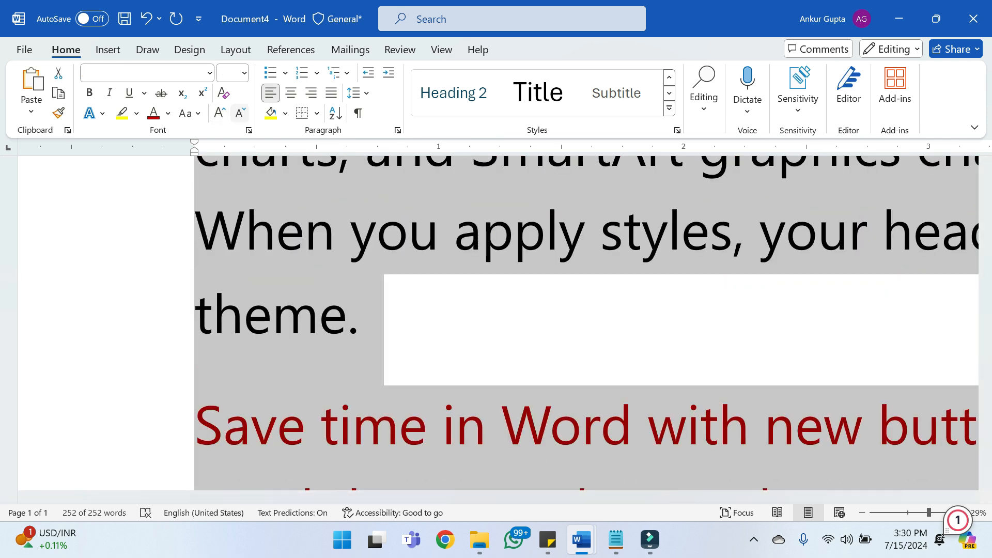
{"action": "left_click", "coordinate": [240, 113]}
{"action": "left_click", "coordinate": [241, 113]}
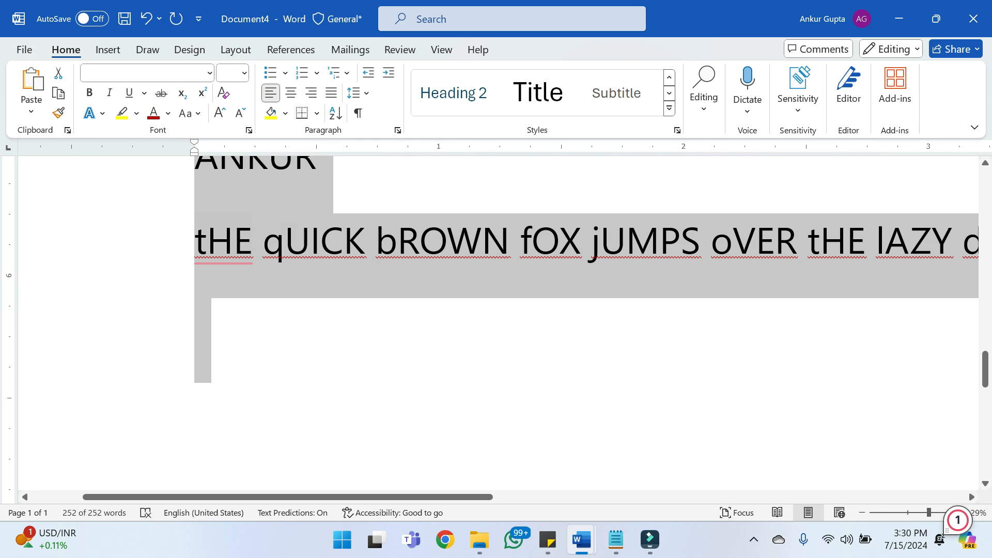
{"action": "left_click", "coordinate": [195, 323]}
Delete the empty line between the first and second body paragraphs under the heading
{"action": "mouse_move", "coordinate": [985, 369]}
{"action": "left_mouse_down"}
{"action": "mouse_move", "coordinate": [985, 340]}
{"action": "mouse_move", "coordinate": [985, 355]}
{"action": "left_mouse_up"}
{"action": "left_click_drag", "start_coordinate": [331, 279], "coordinate": [195, 279]}
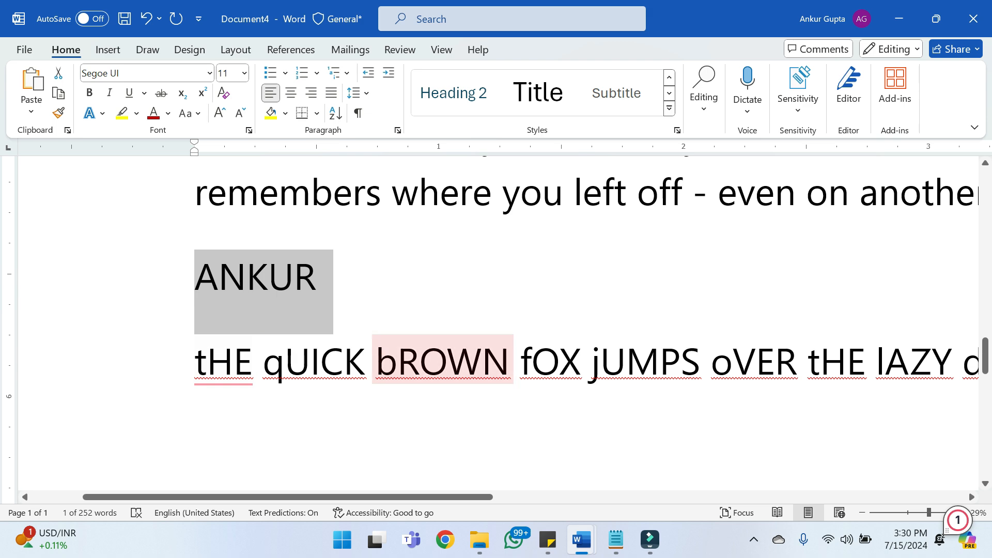
{"action": "scroll", "coordinate": [496, 320], "scroll_direction": "down", "scroll_amount": 5, "text": "ctrl"}
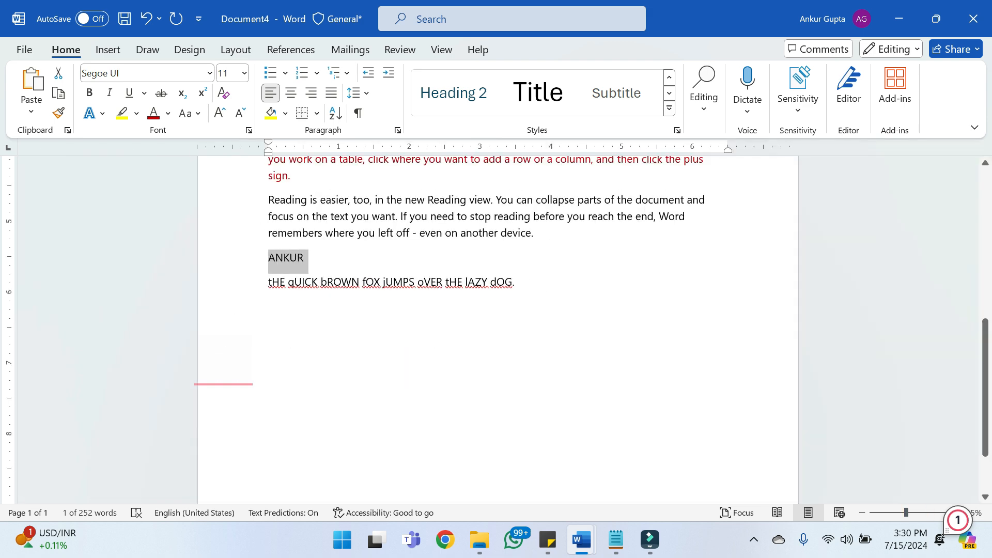
{"action": "scroll", "coordinate": [496, 330], "scroll_direction": "up", "scroll_amount": 5}
{"action": "scroll", "coordinate": [496, 330], "scroll_direction": "up", "scroll_amount": 3}
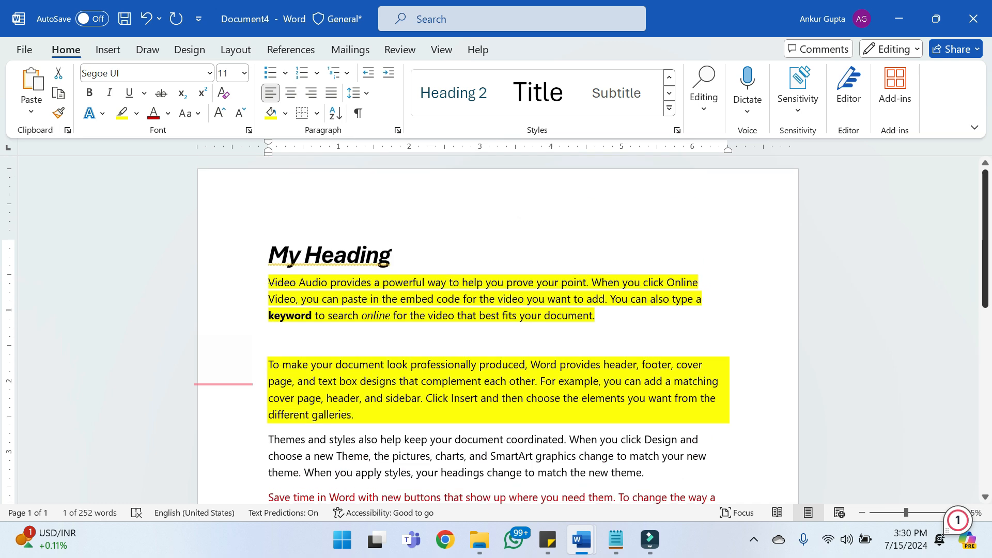
{"action": "left_click", "coordinate": [268, 339]}
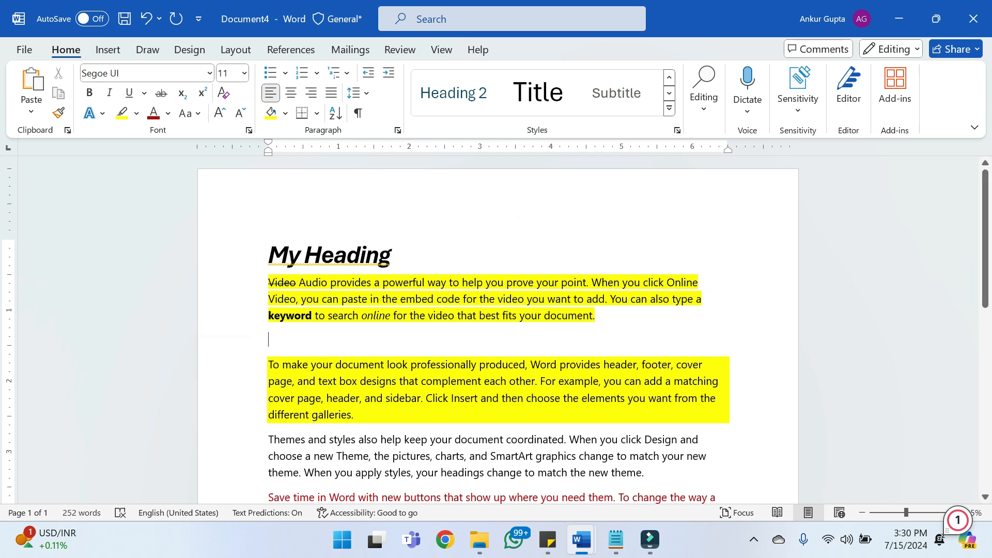
{"action": "key", "text": "BackSpace"}
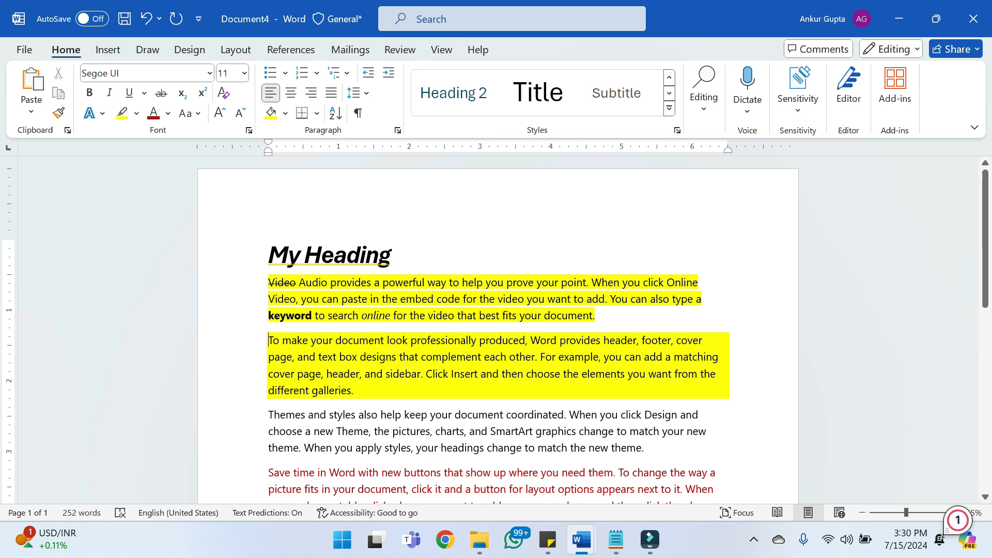
Clear all formatting from the entire document, including the heading
{"action": "key", "text": "ctrl+a"}
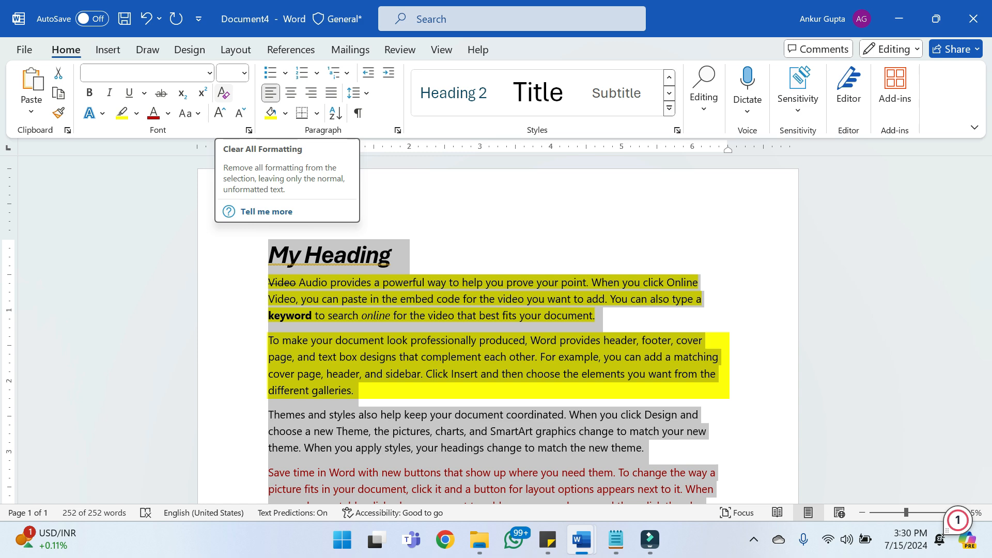
{"action": "left_click", "coordinate": [223, 93]}
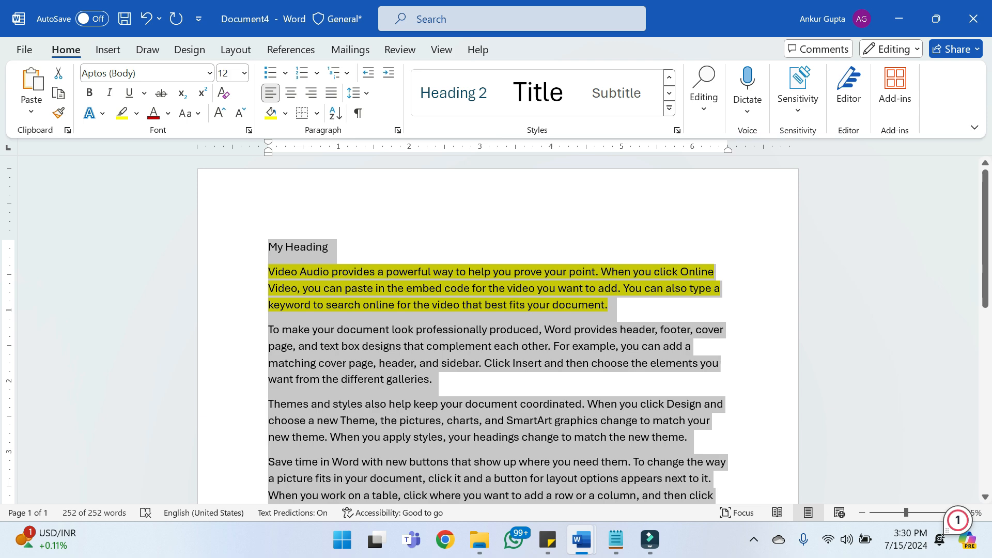
{"action": "left_click", "coordinate": [507, 381]}
Remove the yellow highlight from the first body paragraph by setting its text highlight to no color
{"action": "left_click_drag", "start_coordinate": [611, 305], "coordinate": [268, 271]}
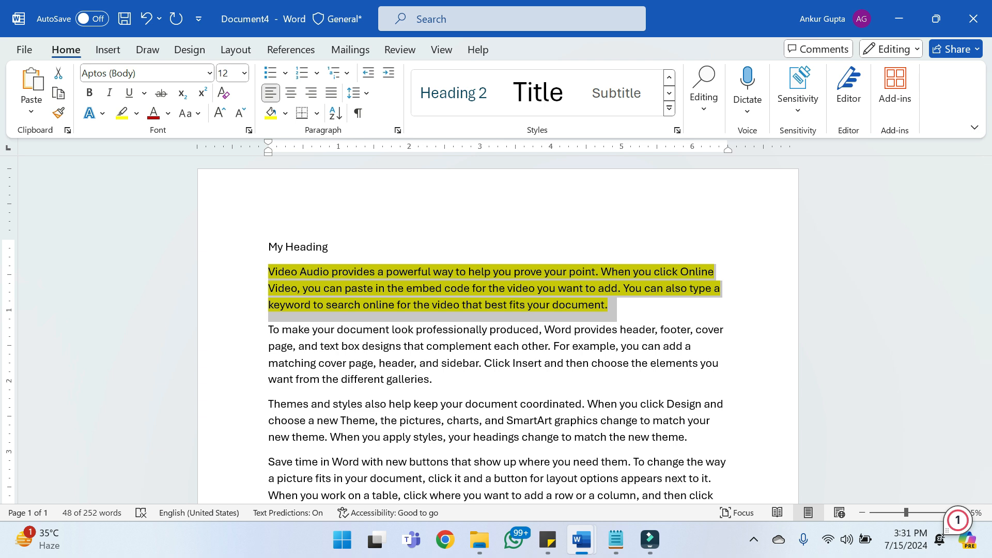
{"action": "triple_click", "coordinate": [632, 363]}
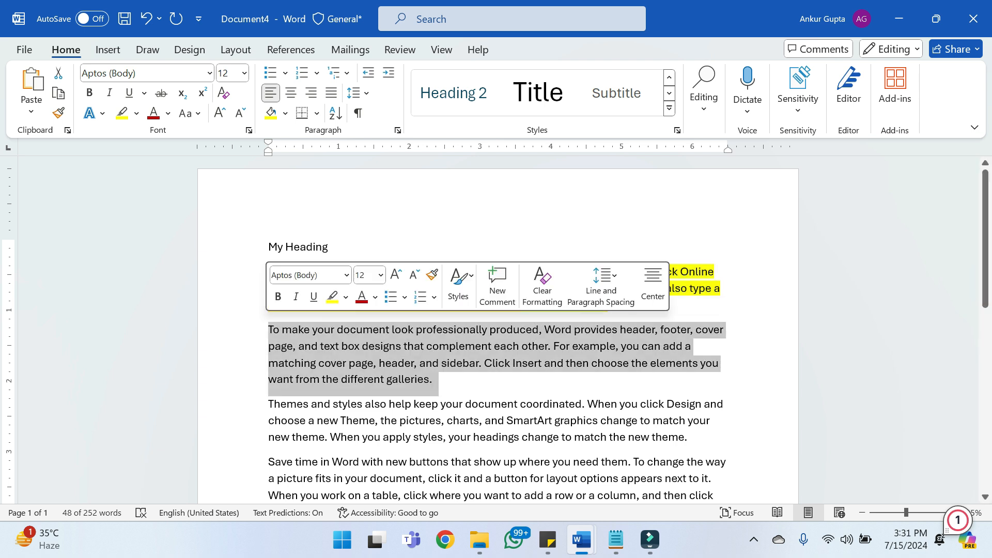
{"action": "left_click", "coordinate": [632, 363]}
{"action": "triple_click", "coordinate": [516, 288]}
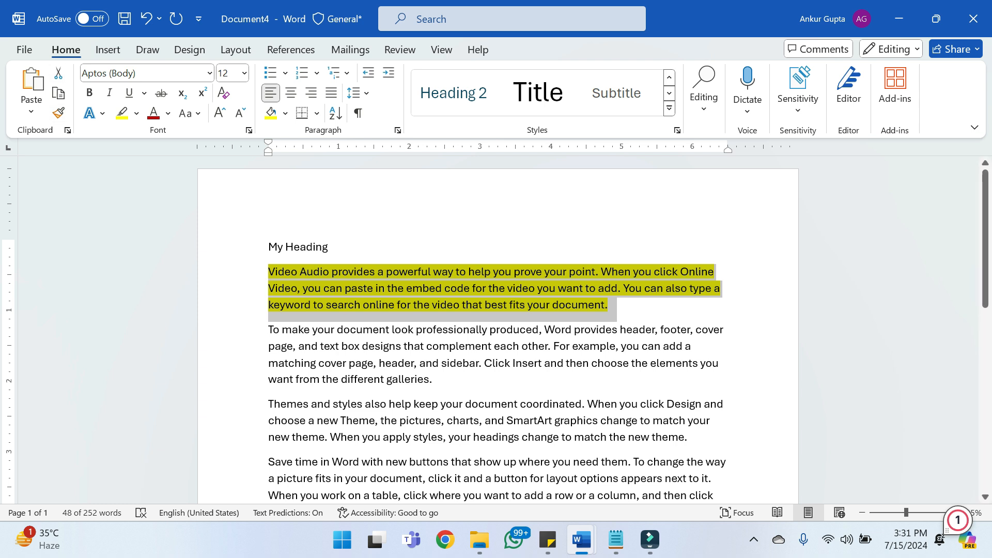
{"action": "left_click", "coordinate": [403, 346]}
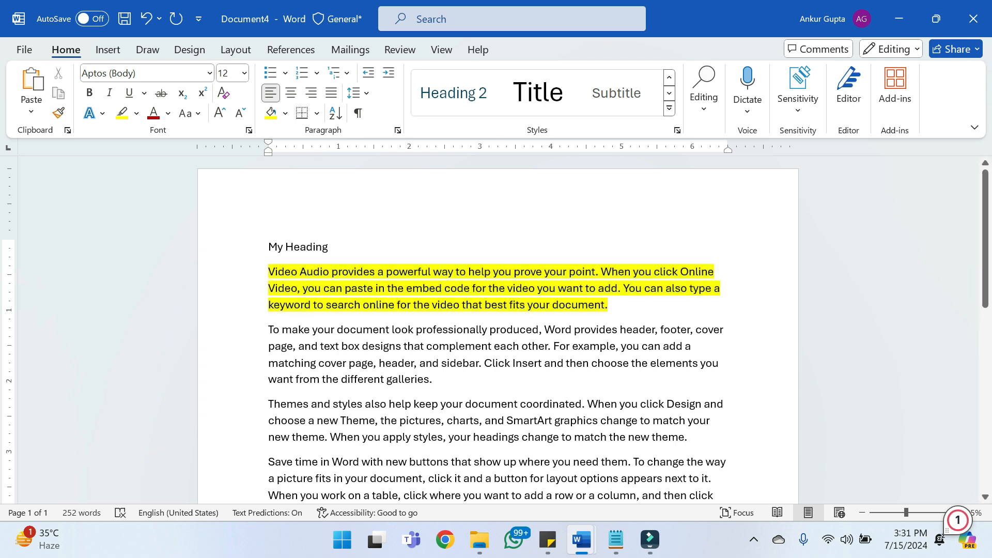
{"action": "left_click_drag", "start_coordinate": [609, 305], "coordinate": [269, 271]}
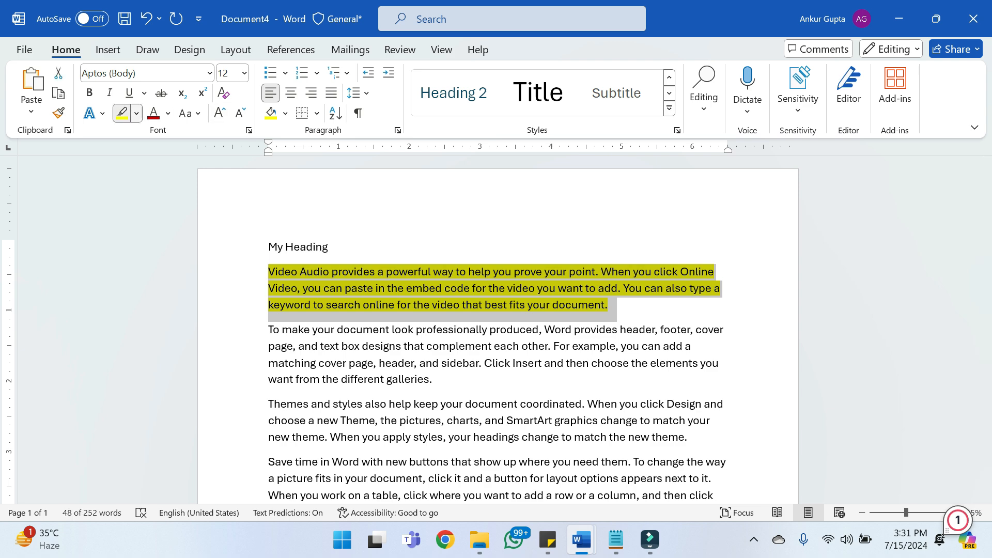
{"action": "left_click", "coordinate": [137, 113]}
{"action": "left_click", "coordinate": [160, 237]}
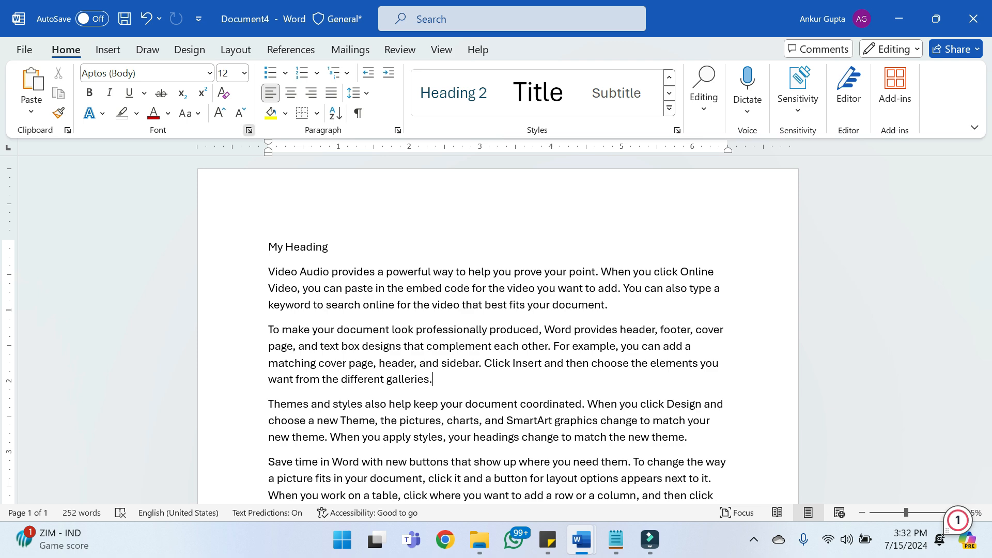
Examine the Font dialog's basic and advanced settings and the Clipboard pane, closing each without changes
{"action": "left_click", "coordinate": [248, 131]}
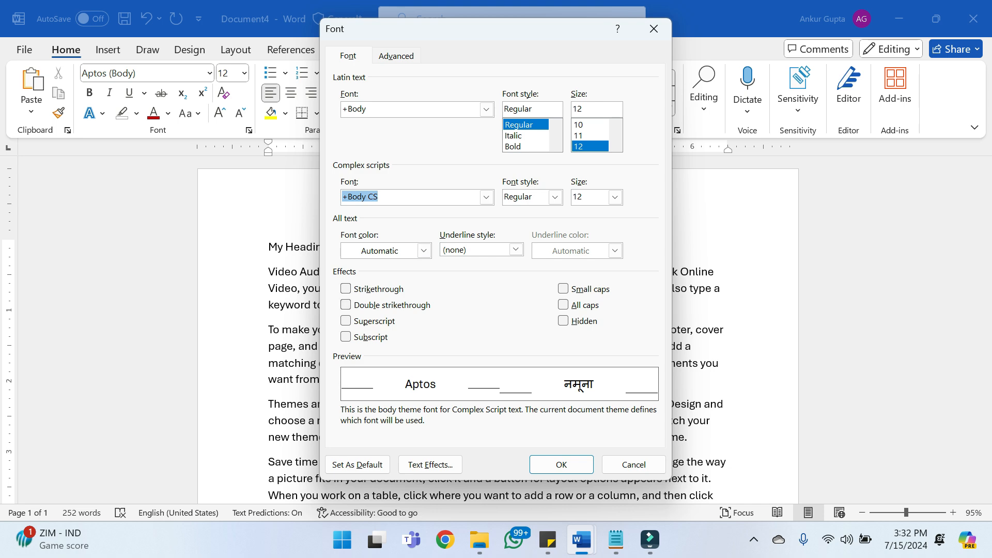
{"action": "left_click", "coordinate": [653, 29]}
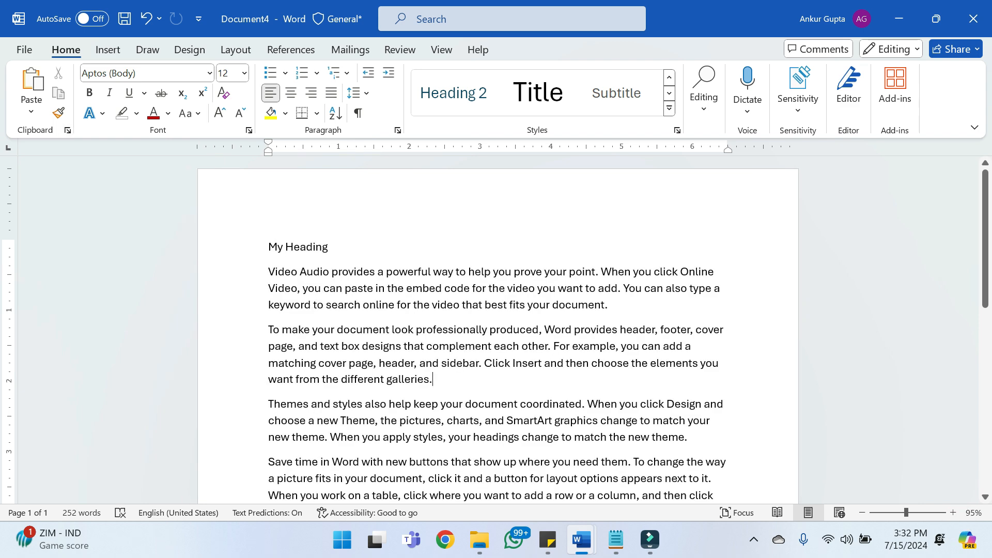
{"action": "left_click", "coordinate": [68, 130]}
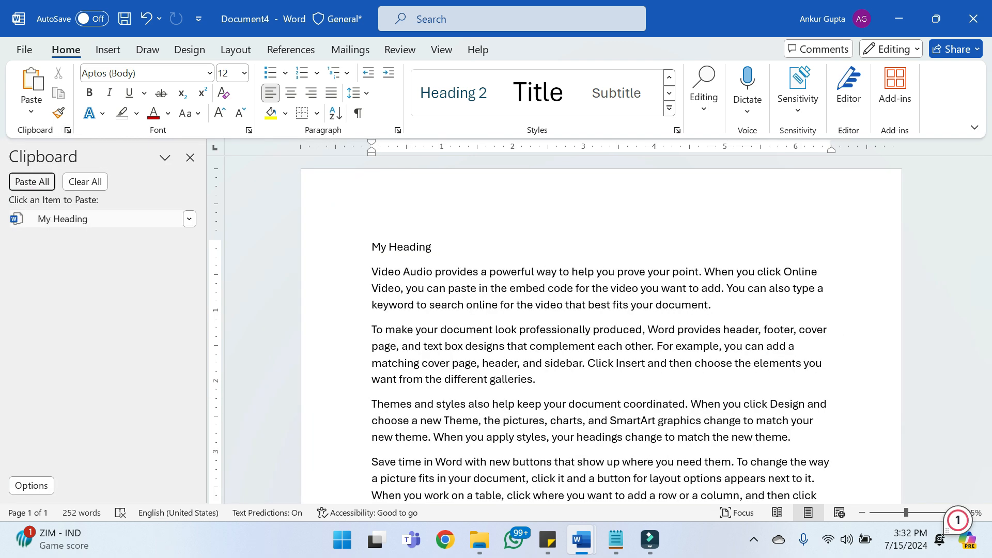
{"action": "left_click", "coordinate": [190, 158]}
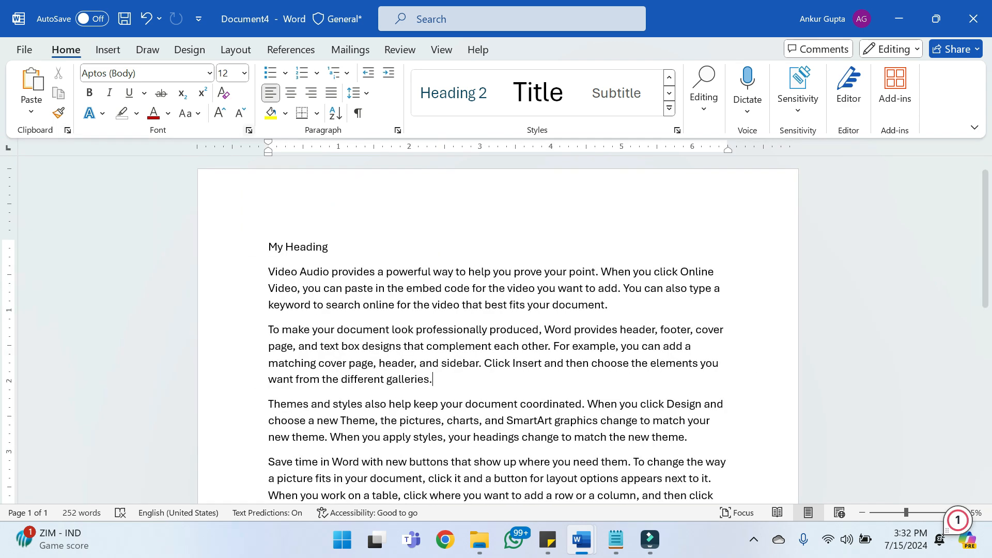
{"action": "left_click", "coordinate": [249, 130]}
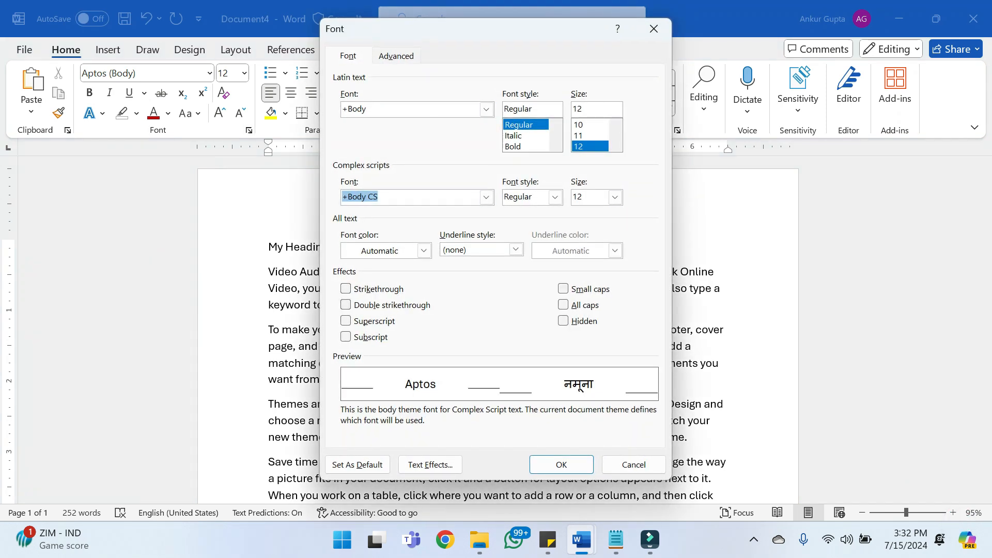
{"action": "key", "text": "ctrl+Tab"}
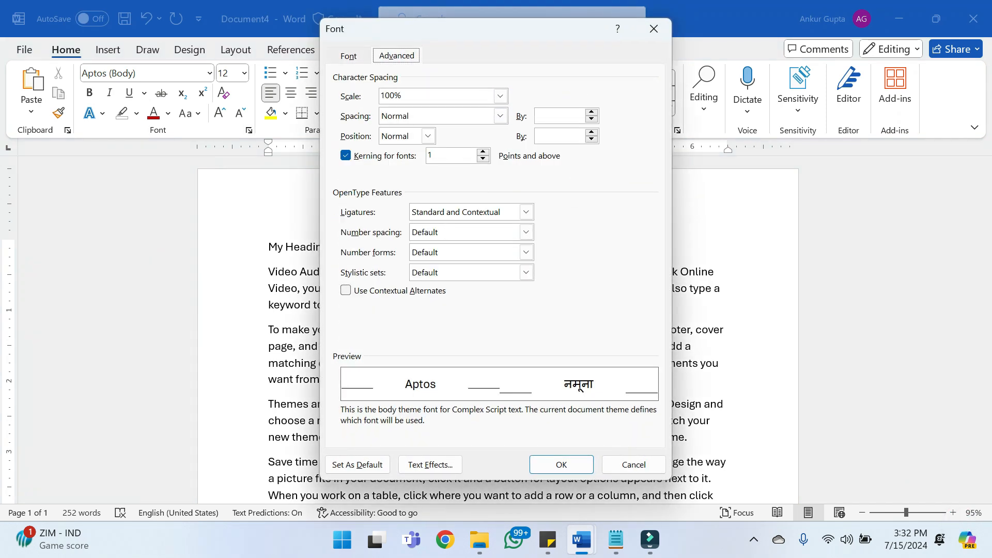
{"action": "left_click", "coordinate": [654, 29]}
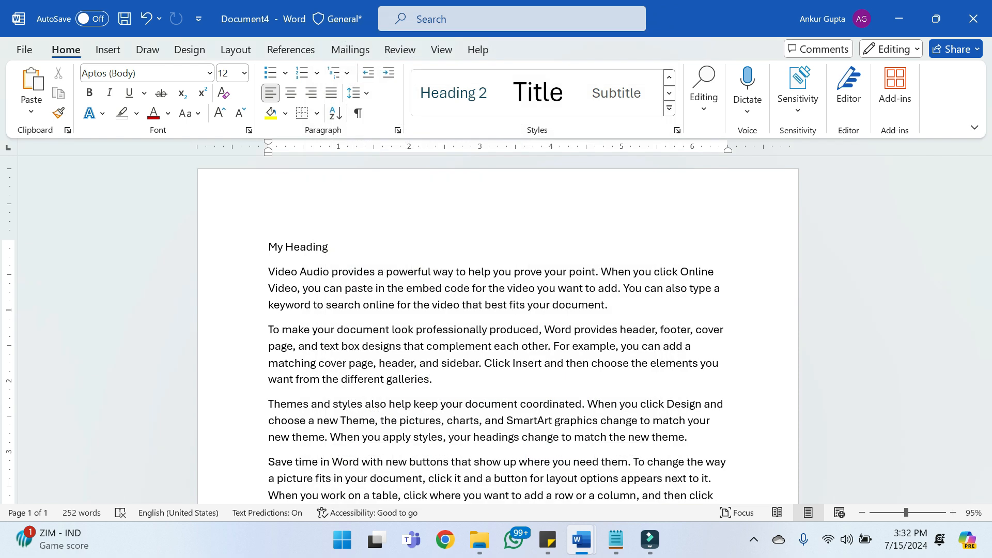
View the indents and spacing settings in the Paragraph dialog and cancel it without changes
{"action": "left_click", "coordinate": [397, 130]}
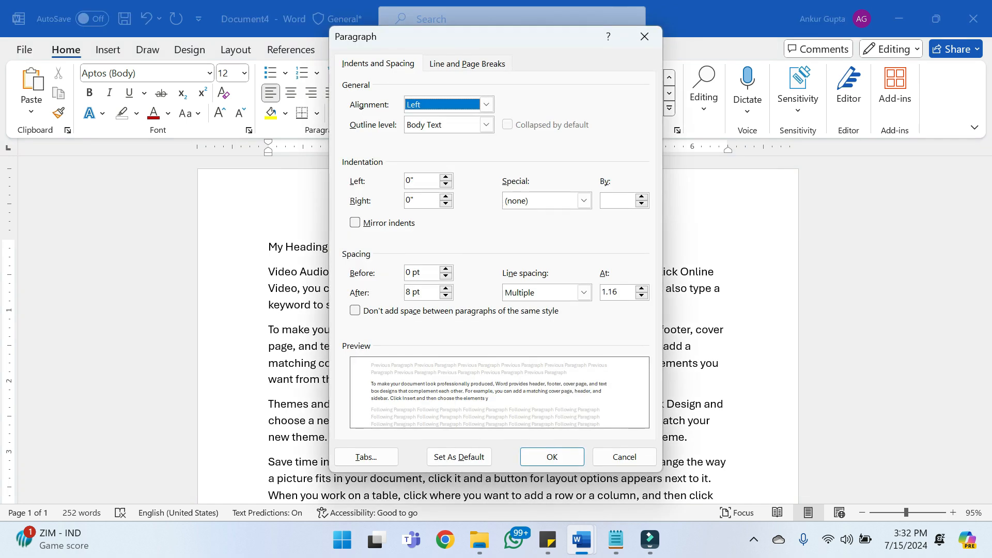
{"action": "left_click_drag", "start_coordinate": [452, 47], "coordinate": [519, 78]}
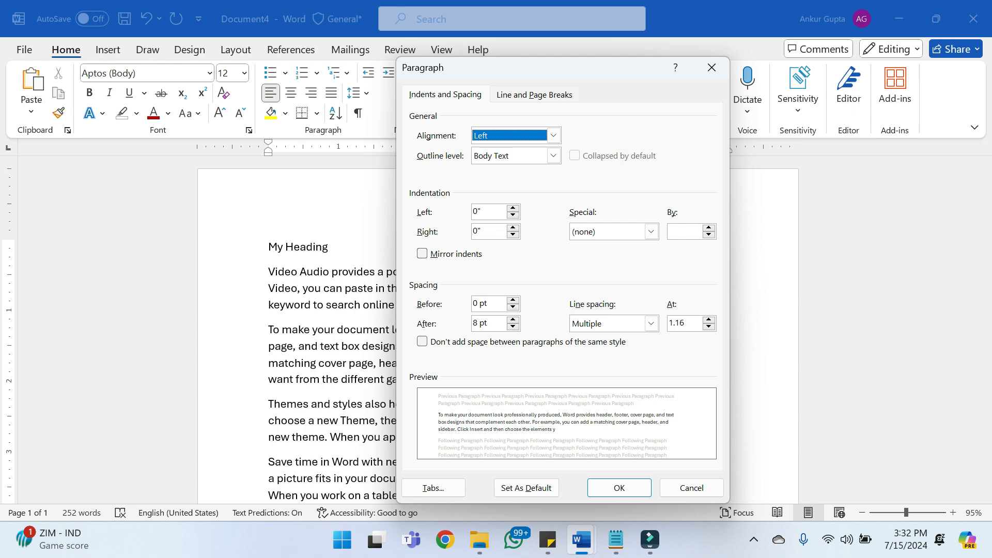
{"action": "left_click", "coordinate": [691, 488]}
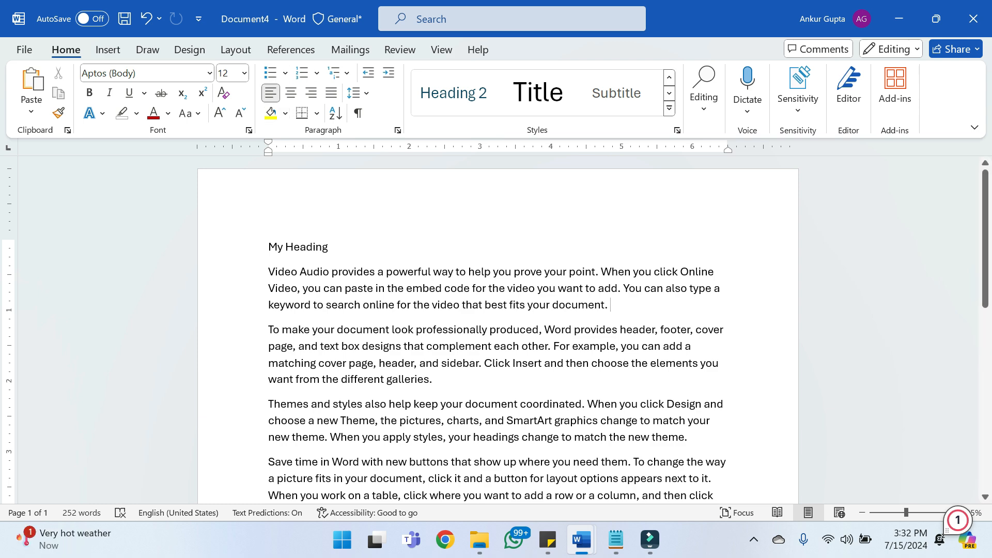
Add two empty lines after the fox sentence at the document's end and insert a page break
{"action": "key", "text": "ctrl+End"}
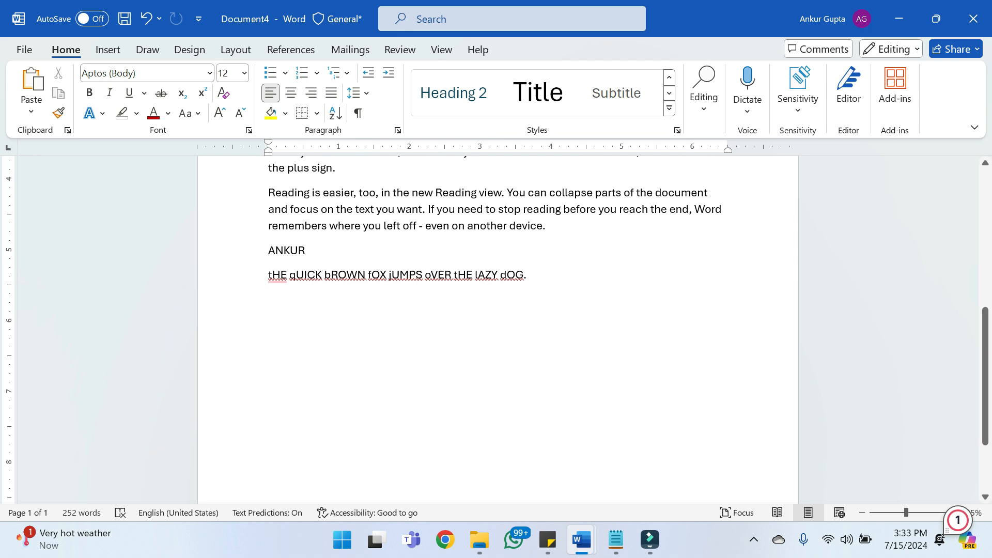
{"action": "key", "text": "Return"}
{"action": "key", "text": "Return"}
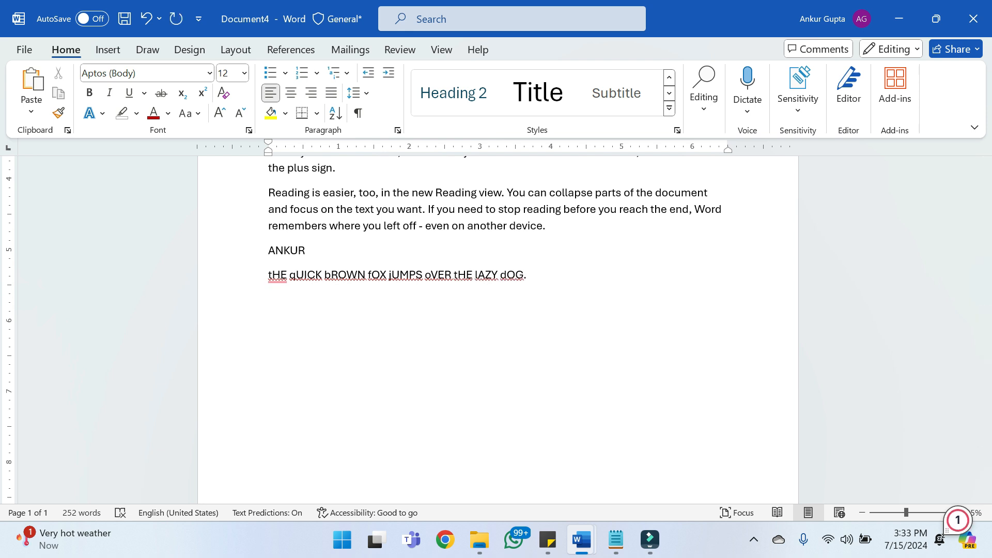
{"action": "scroll", "coordinate": [496, 330], "scroll_direction": "up", "scroll_amount": 3}
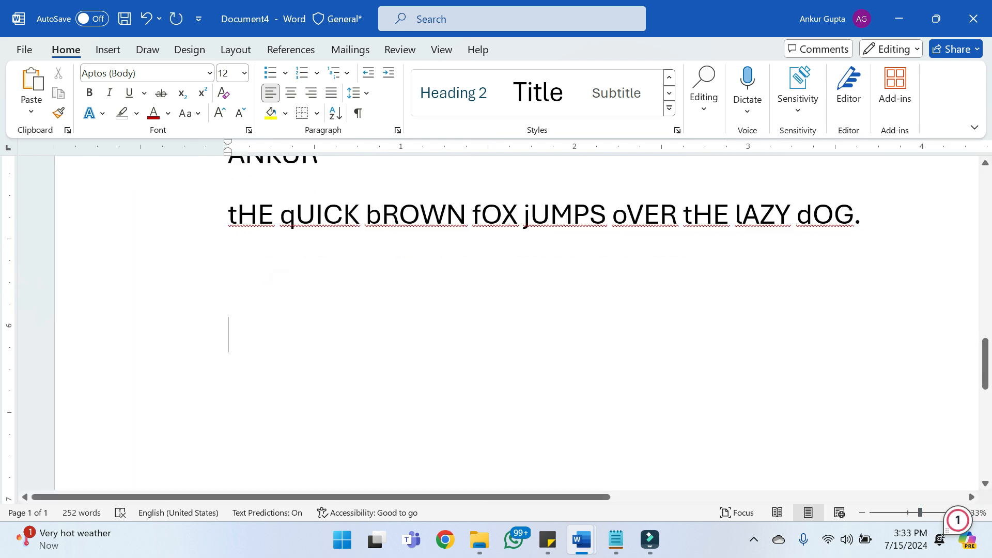
{"action": "key", "text": "ctrl+Return"}
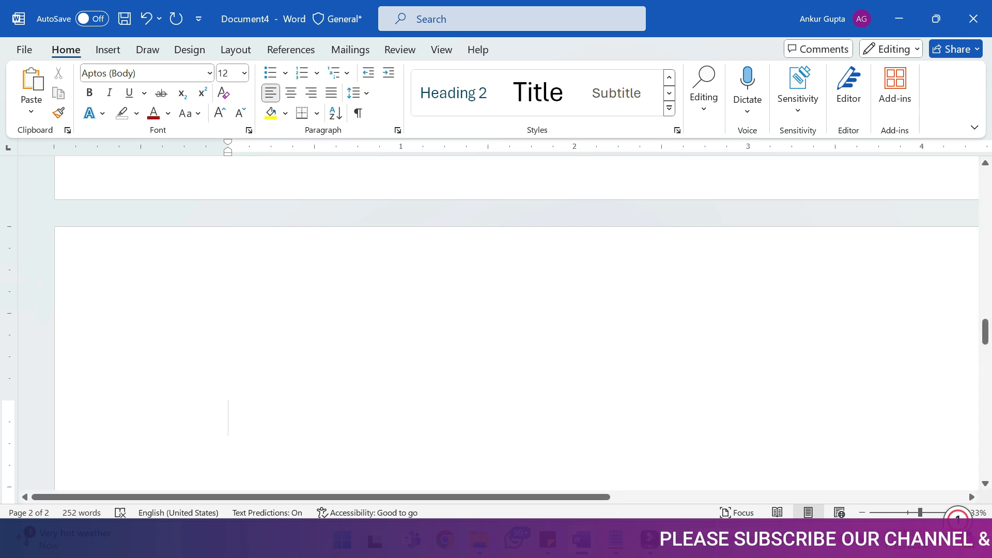
Enter "Unordered list in word:" as the first line of the new page and start a new line
{"action": "type", "text": "Un"}
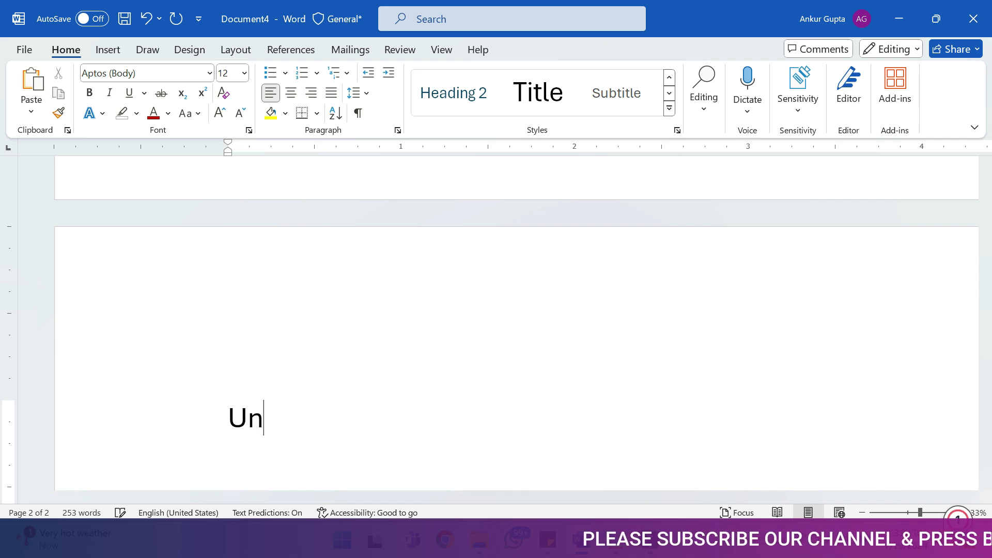
{"action": "type", "text": "ordered"}
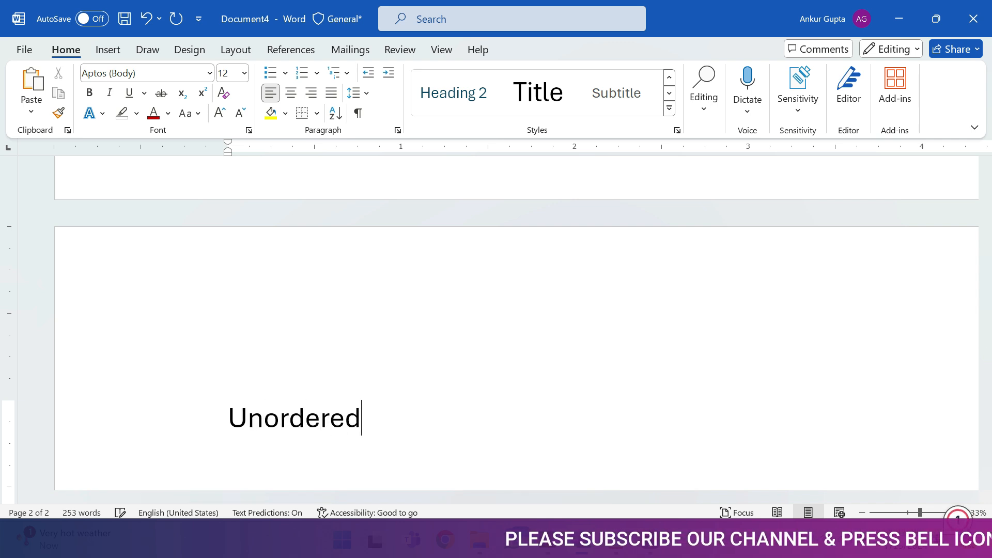
{"action": "type", "text": " list in word"}
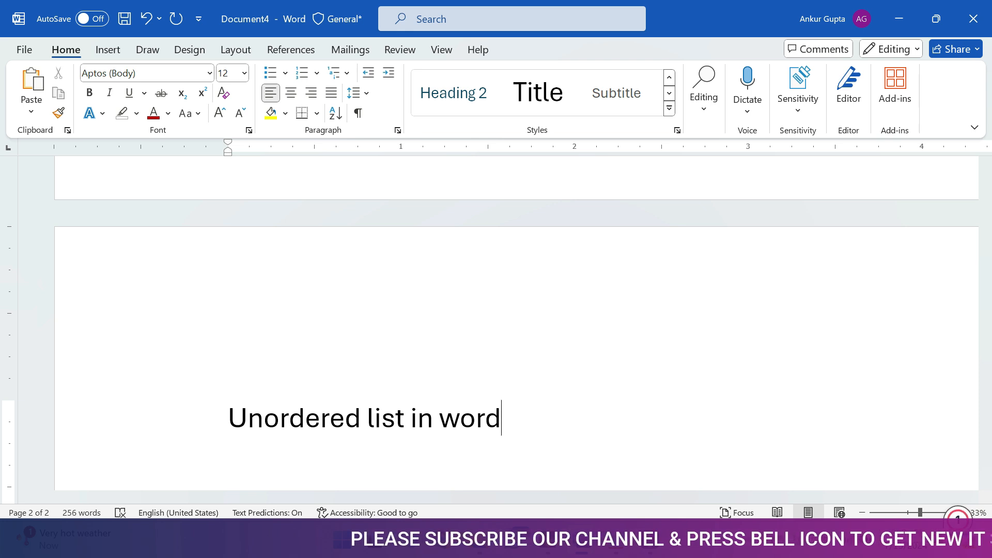
{"action": "type", "text": ":"}
{"action": "key", "text": "Return"}
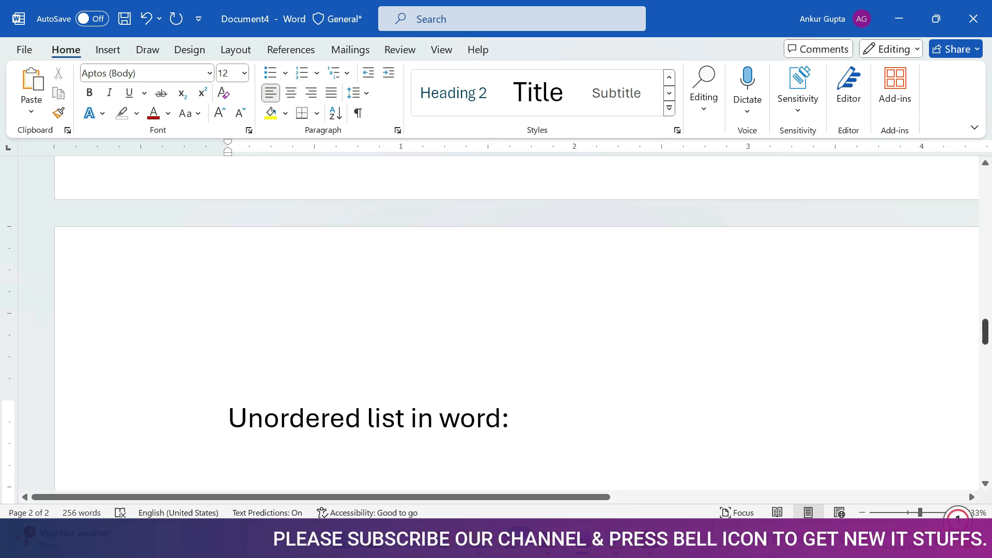
Enter "Breakfast" on the line below "Unordered list in word:", without a trailing colon
{"action": "left_click_drag", "start_coordinate": [985, 332], "coordinate": [985, 350]}
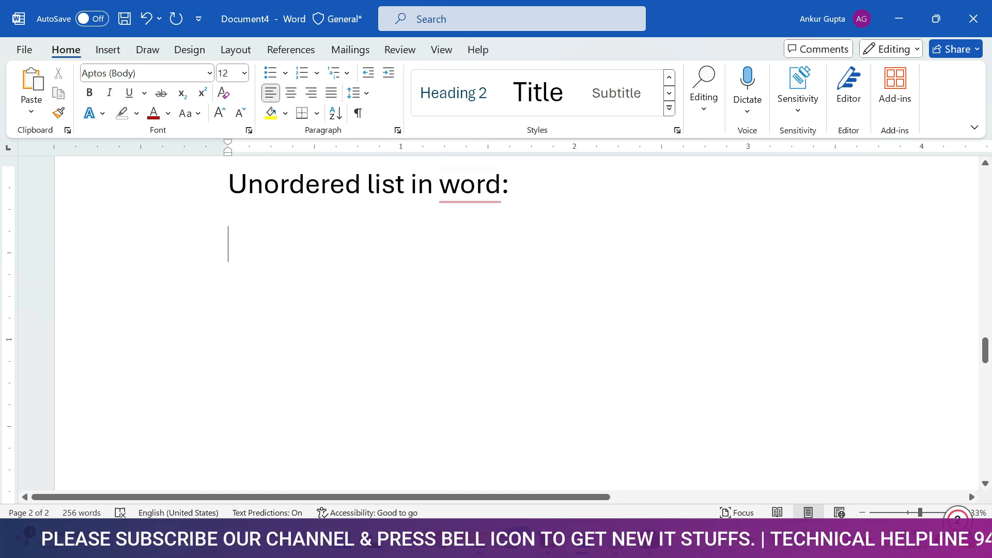
{"action": "type", "text": "B"}
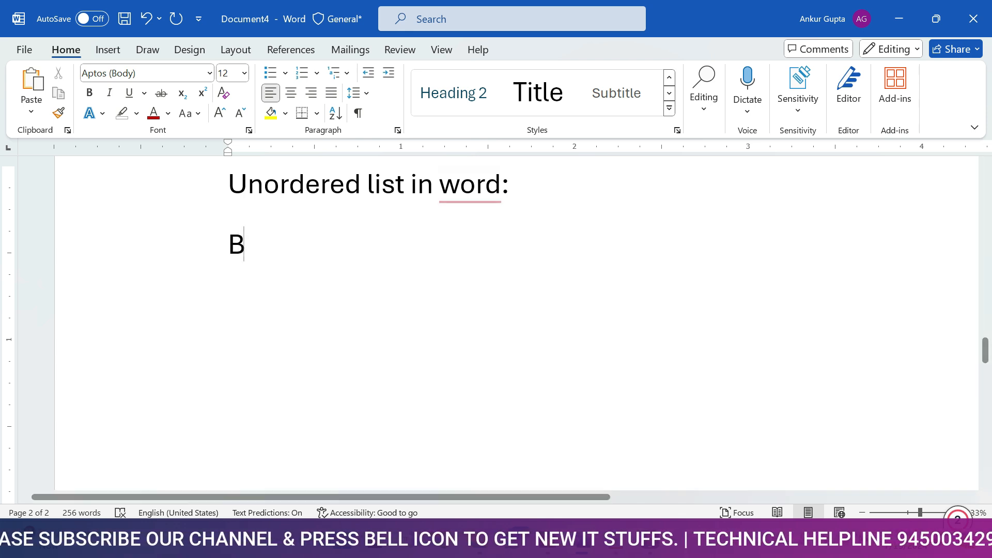
{"action": "type", "text": "reakfas"}
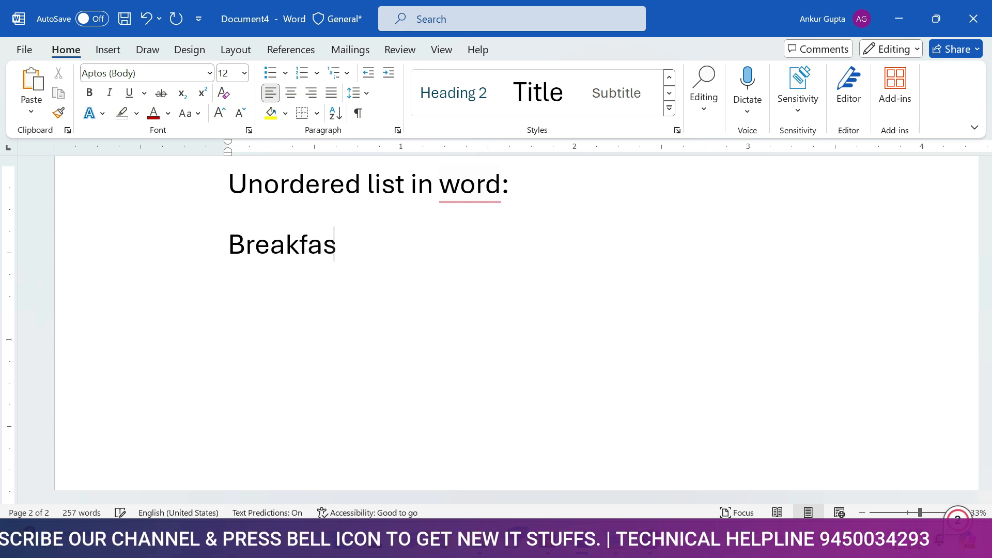
{"action": "type", "text": "t:"}
{"action": "key", "text": "BackSpace"}
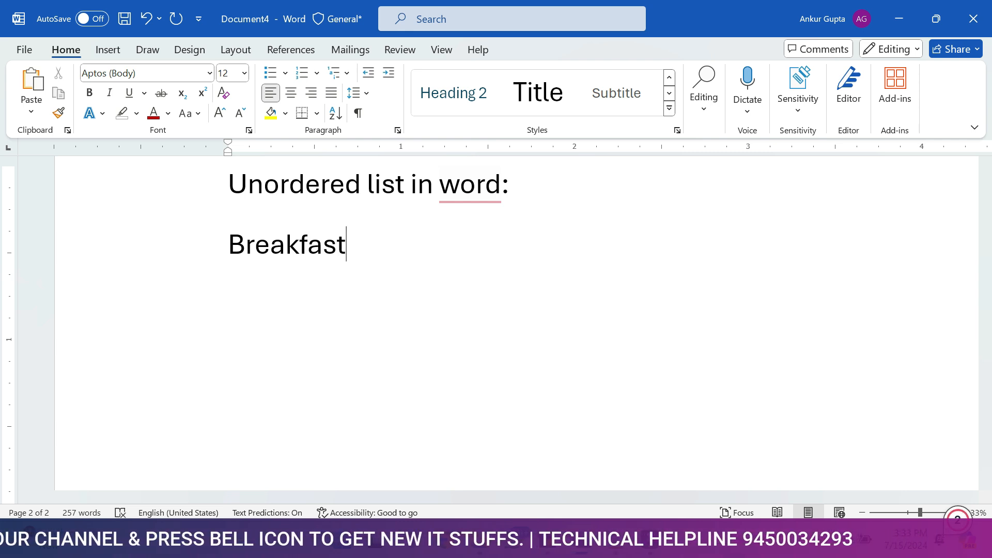
Complete the heading as "Breakfast List:" and start a checkmark bulleted list on the line below it
{"action": "type", "text": "List:"}
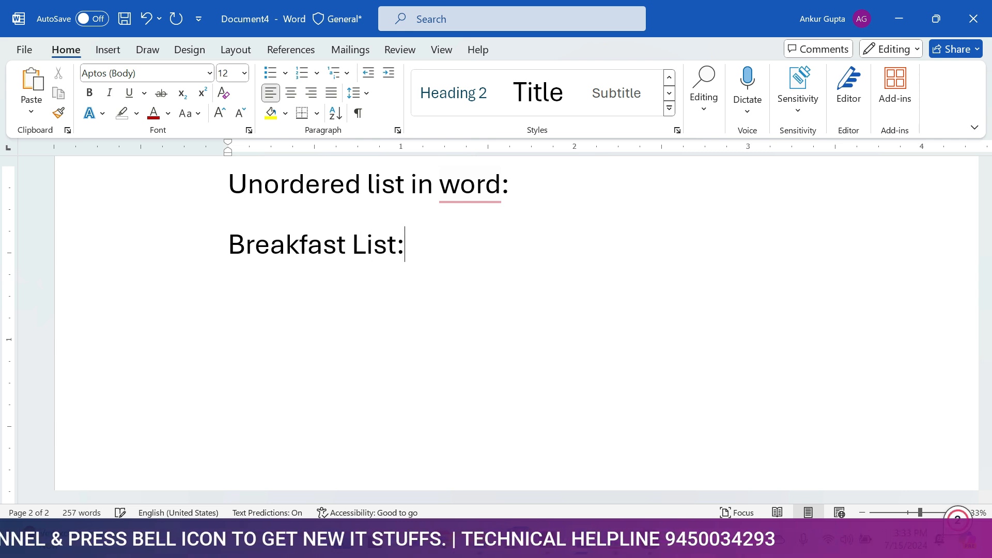
{"action": "key", "text": "Return"}
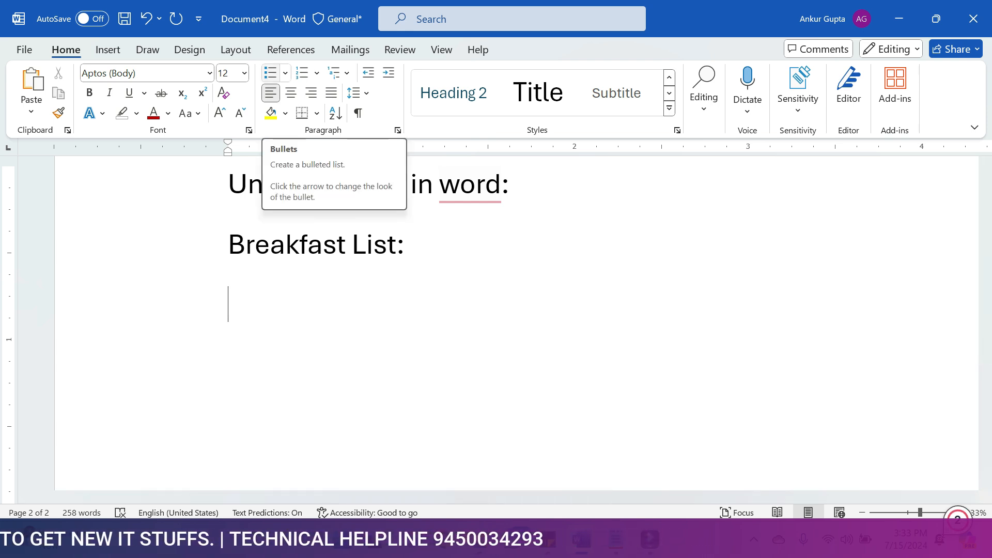
{"action": "left_click", "coordinate": [285, 73]}
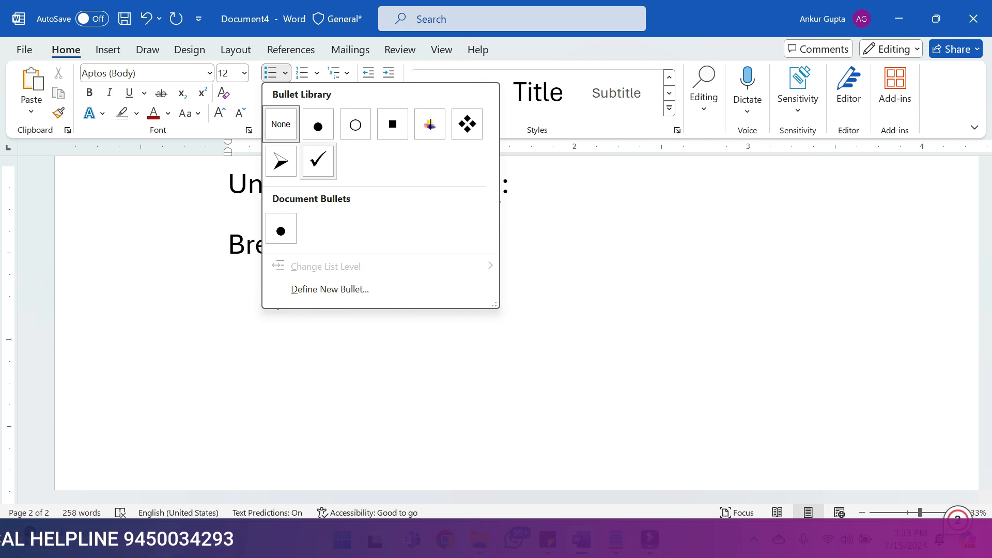
{"action": "left_click", "coordinate": [318, 160]}
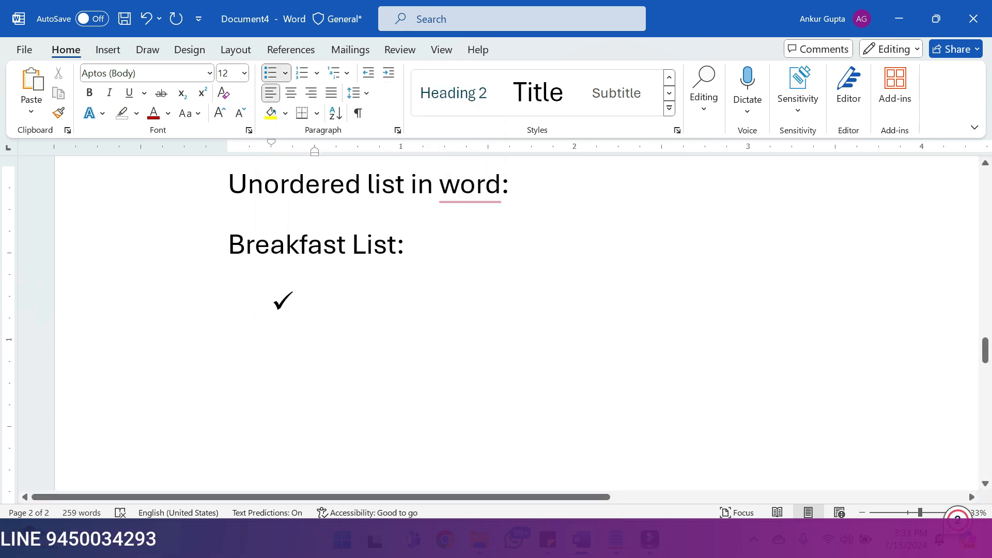
Enter "Tea" and "Coffee" as the first two items of the checkmark list
{"action": "type", "text": "tea"}
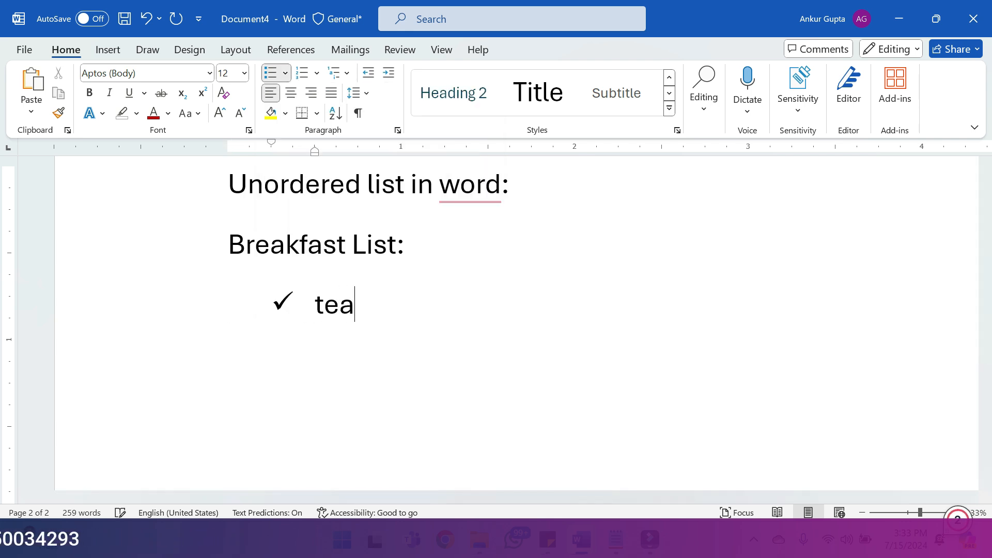
{"action": "key", "text": "Return"}
{"action": "type", "text": "co"}
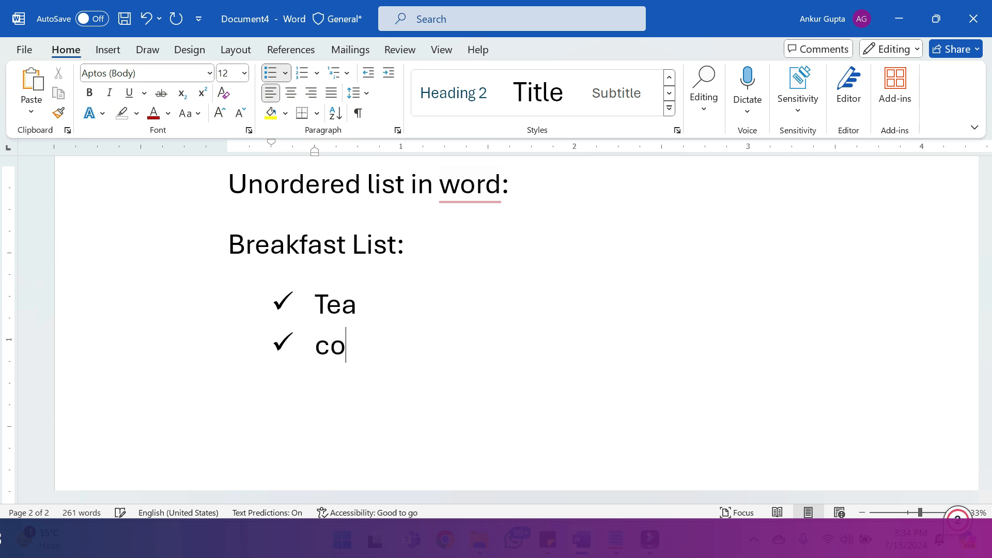
{"action": "type", "text": "ffee"}
{"action": "key", "text": "Return"}
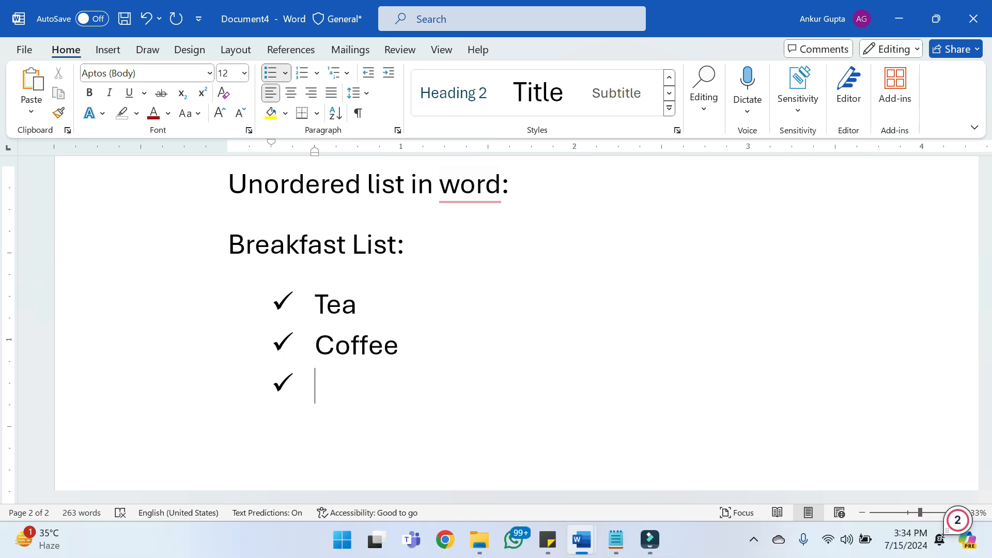
Add "Sandwich" and "Paneer Pakoda" as the third and fourth list items and start another item
{"action": "type", "text": "N"}
{"action": "key", "text": "BackSpace"}
{"action": "type", "text": "Sand"}
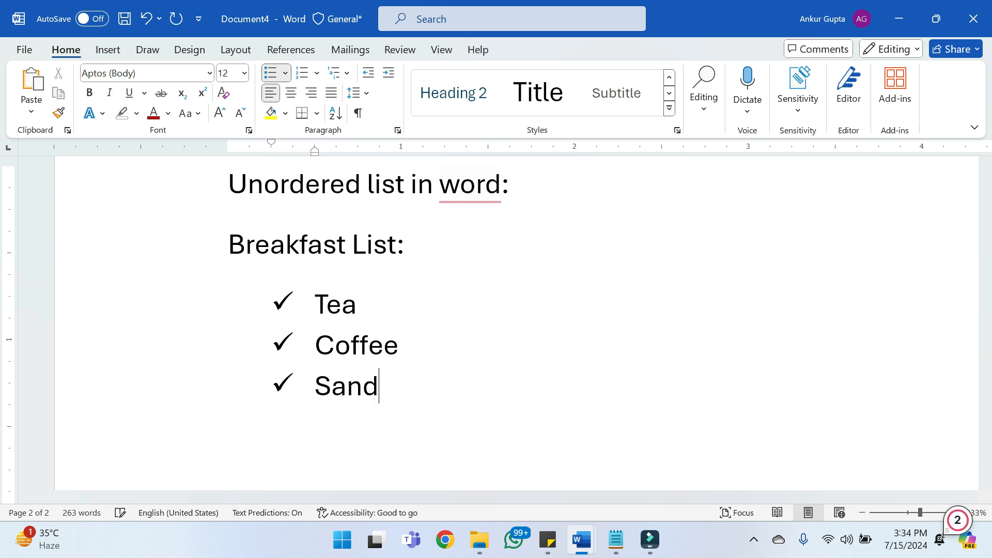
{"action": "type", "text": "wich"}
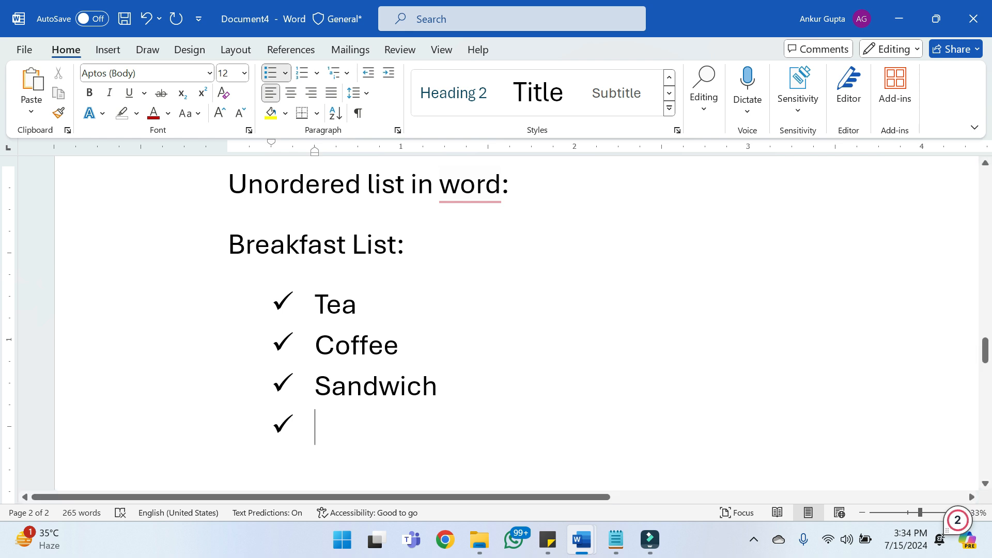
{"action": "type", "text": "P"}
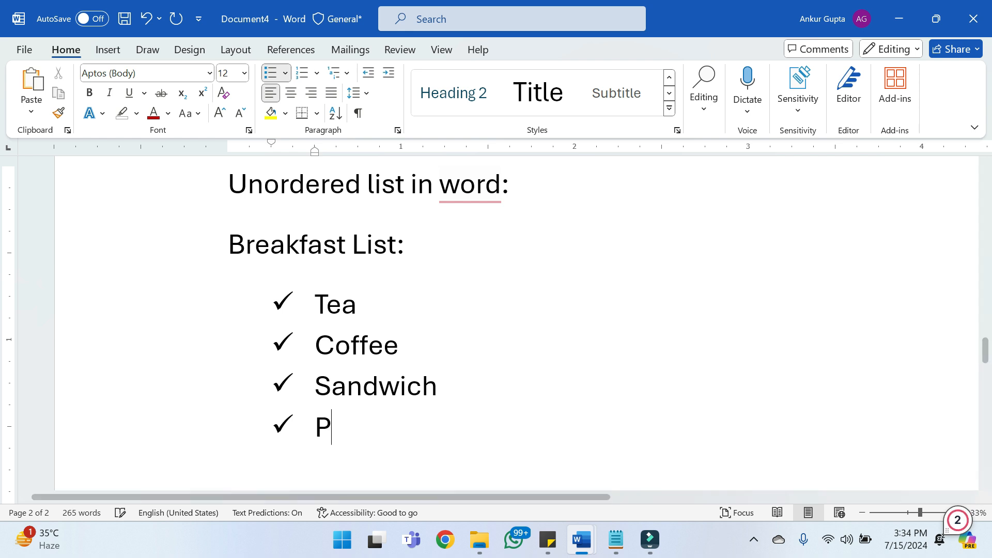
{"action": "type", "text": "aneer Pakoda"}
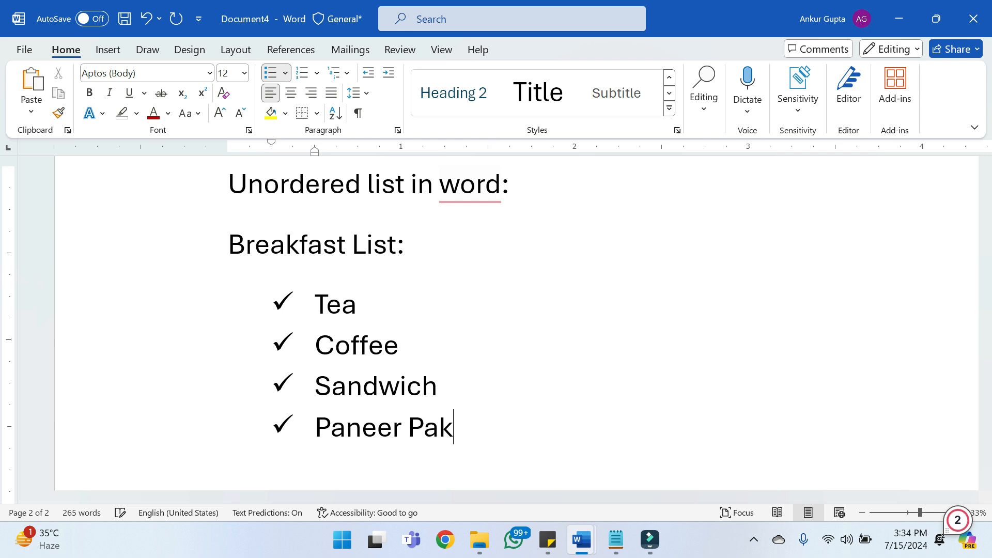
{"action": "key", "text": "Return"}
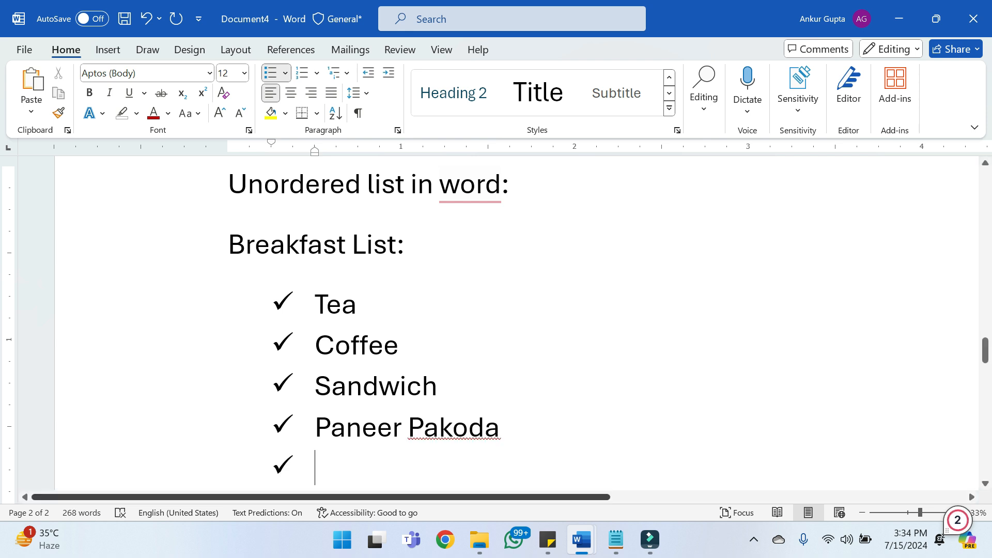
Add "Poha" and "Chhole kulche" as the last two items of the breakfast list
{"action": "scroll", "coordinate": [517, 320], "scroll_direction": "down", "scroll_amount": 3}
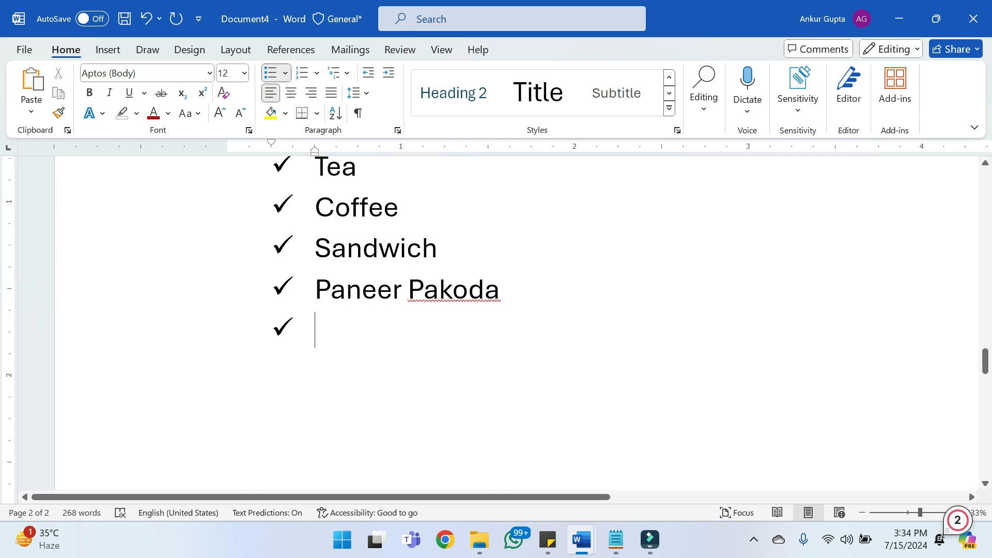
{"action": "type", "text": "Poha"}
{"action": "key", "text": "Return"}
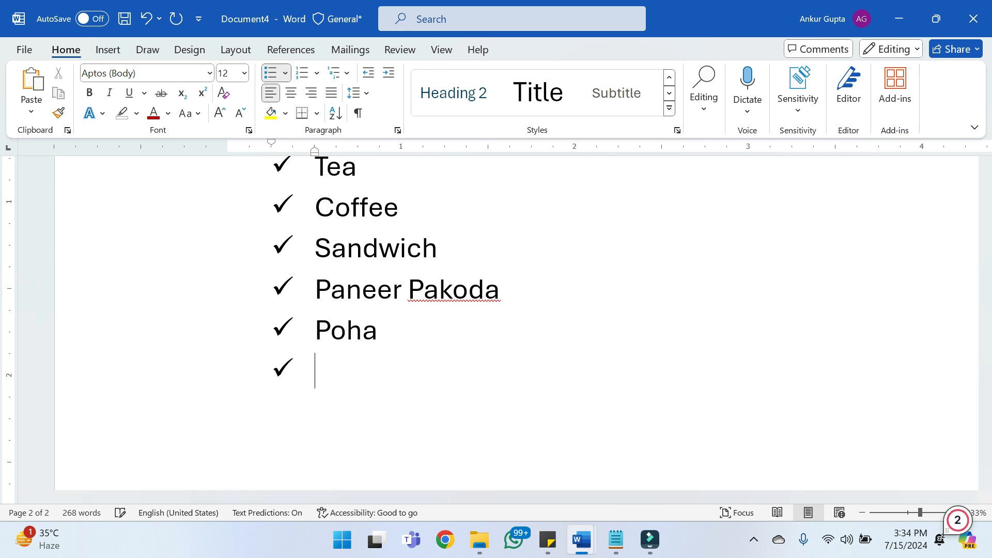
{"action": "type", "text": "Chhole"}
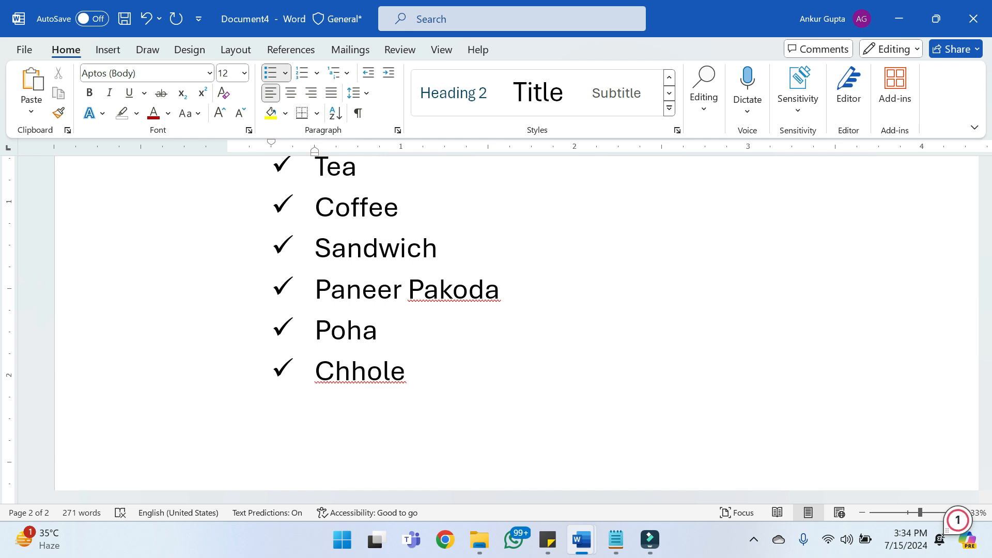
{"action": "type", "text": " kulche"}
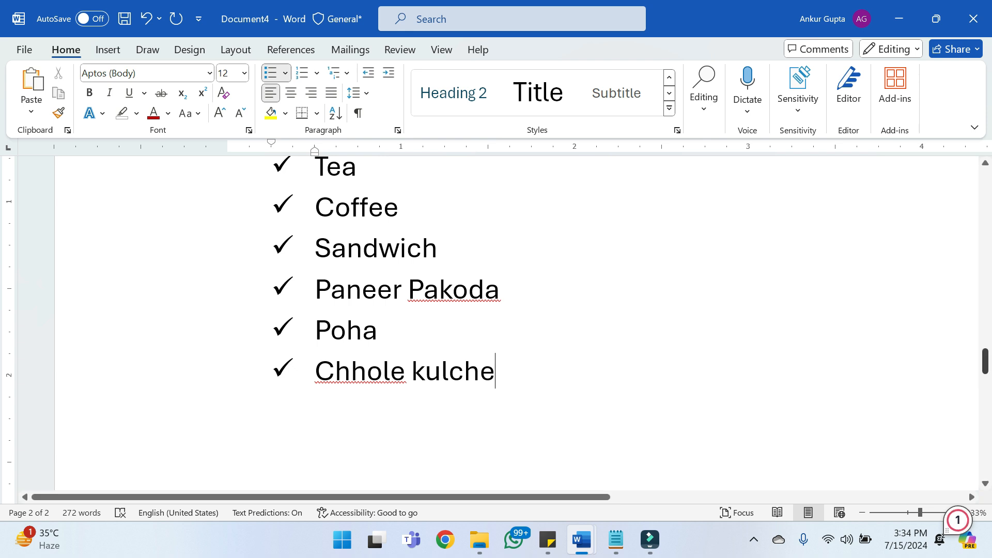
Add the flagged word "Pakoda" to the spelling dictionary
{"action": "mouse_move", "coordinate": [985, 362]}
{"action": "left_mouse_down"}
{"action": "mouse_move", "coordinate": [985, 352]}
{"action": "mouse_move", "coordinate": [985, 362]}
{"action": "left_mouse_up"}
{"action": "left_click_drag", "start_coordinate": [985, 361], "coordinate": [985, 357]}
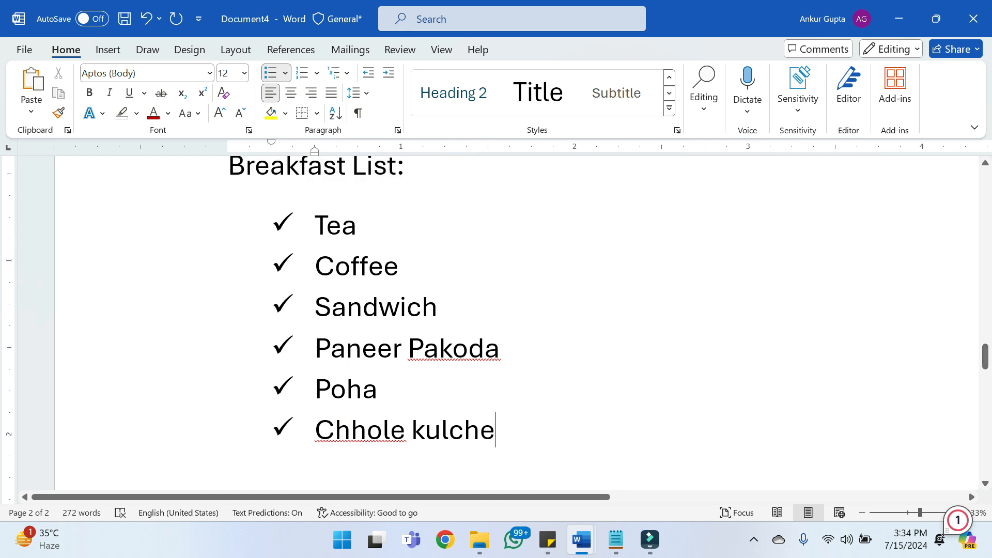
{"action": "right_click", "coordinate": [439, 348]}
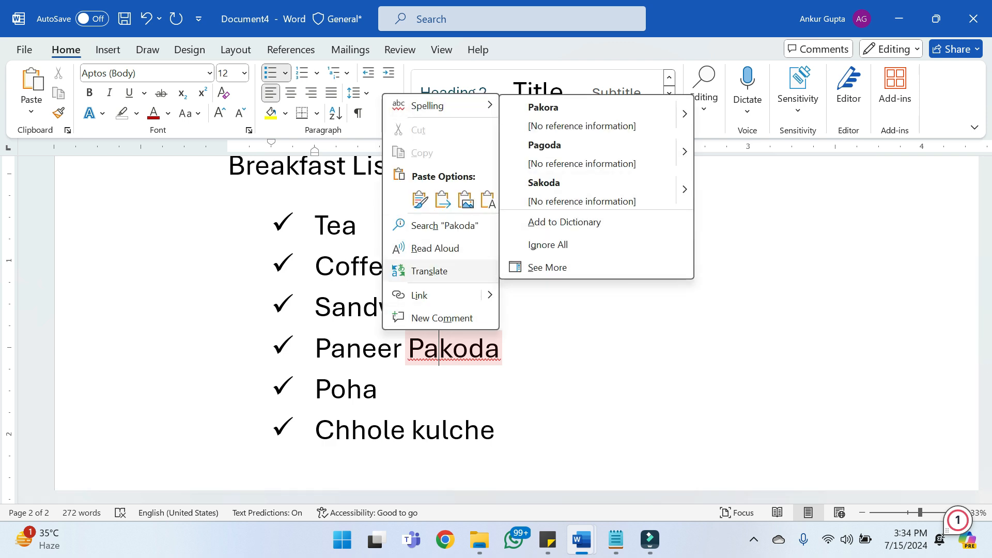
{"action": "right_click", "coordinate": [439, 347]}
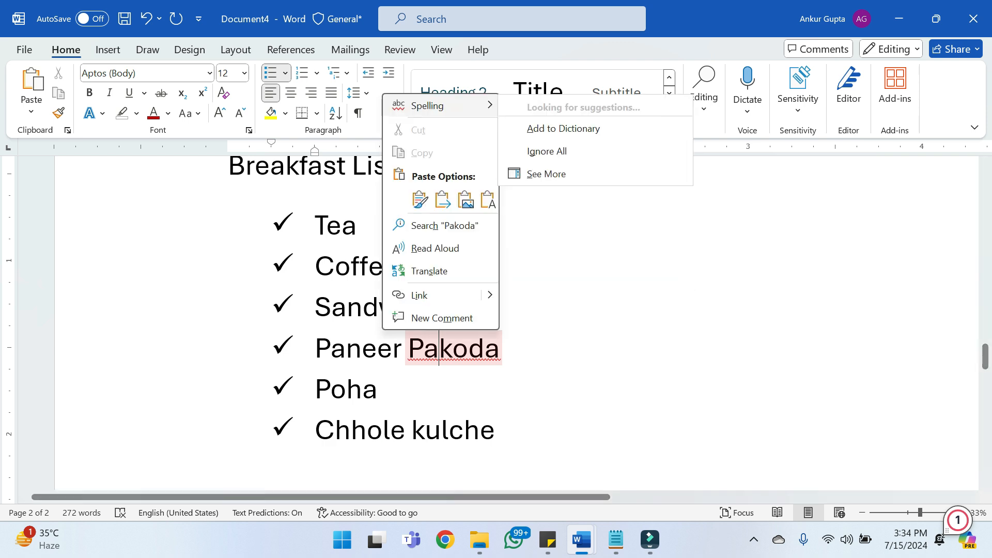
{"action": "left_click", "coordinate": [564, 221]}
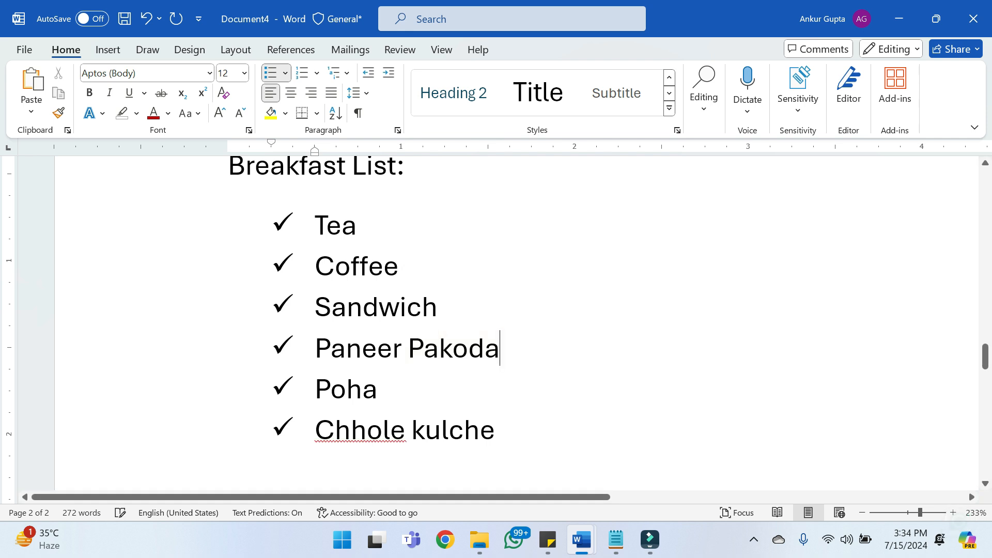
Ignore all spelling flags for "Chhole" and add "kulche" to the dictionary
{"action": "left_click", "coordinate": [351, 430]}
{"action": "right_click", "coordinate": [352, 430]}
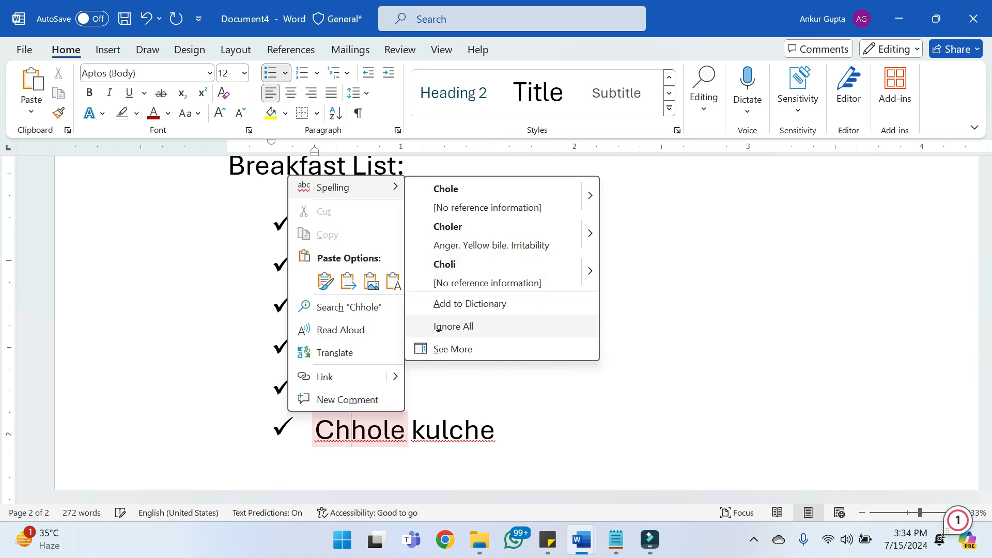
{"action": "left_click", "coordinate": [453, 326]}
{"action": "left_click", "coordinate": [448, 430]}
{"action": "right_click", "coordinate": [448, 430]}
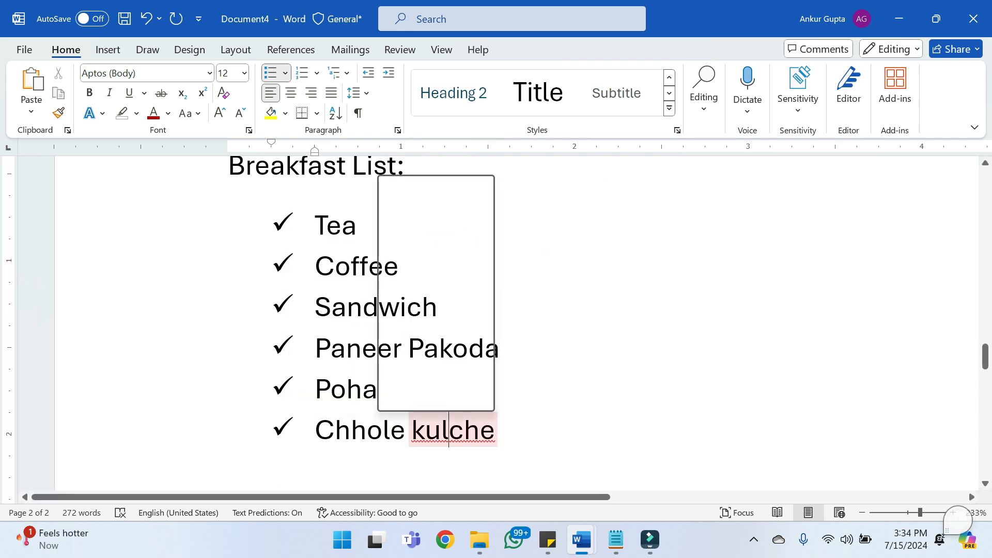
{"action": "left_click", "coordinate": [559, 303]}
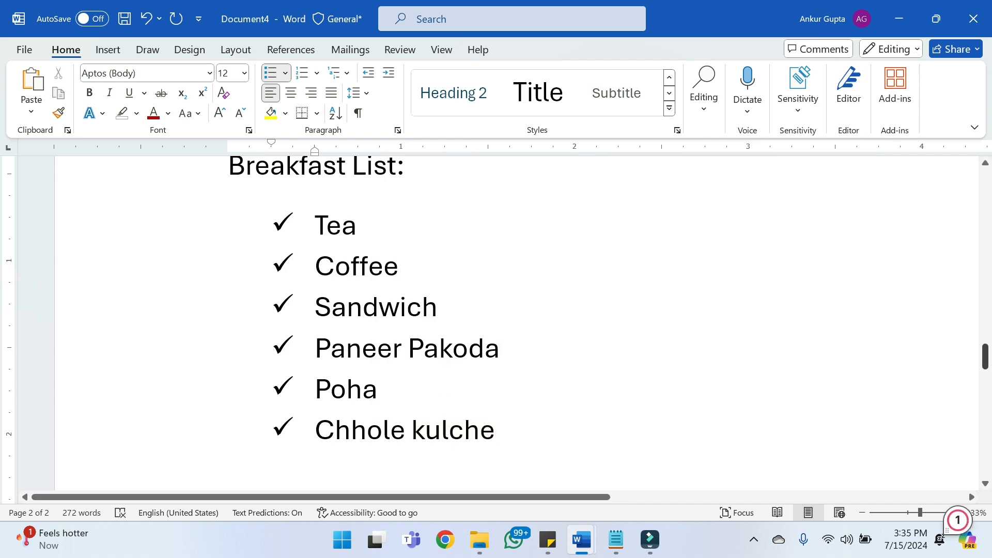
Change the bullets of all six breakfast items to solid round dots, followed by the multicoloured cross from the bullet library
{"action": "left_click_drag", "start_coordinate": [504, 457], "coordinate": [316, 227]}
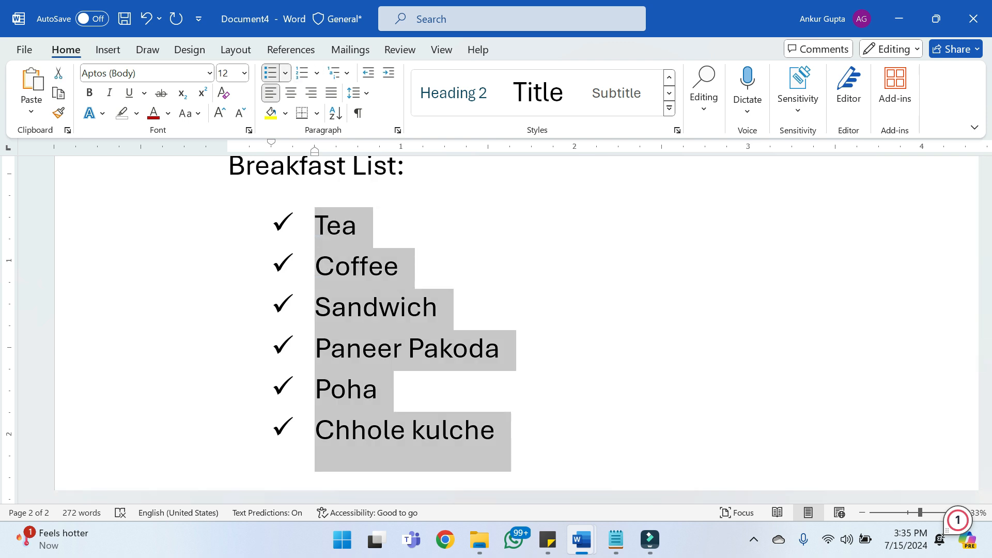
{"action": "left_click", "coordinate": [285, 73]}
{"action": "left_click", "coordinate": [318, 192]}
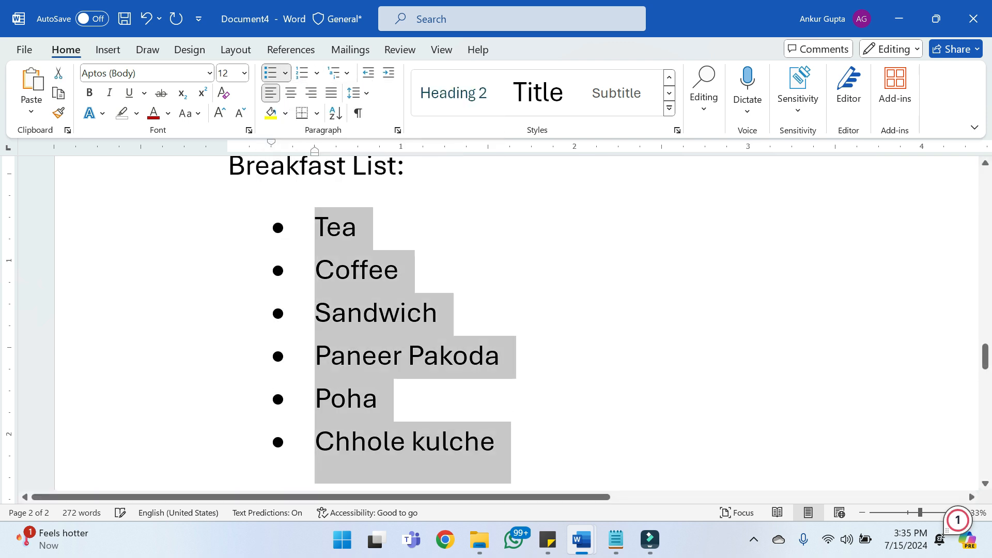
{"action": "left_click", "coordinate": [284, 72]}
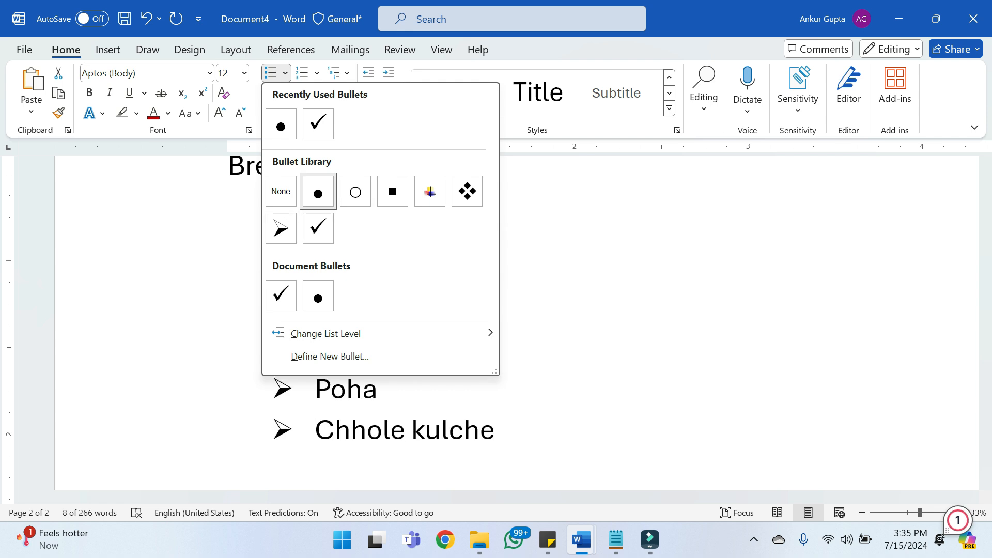
{"action": "left_click", "coordinate": [432, 191]}
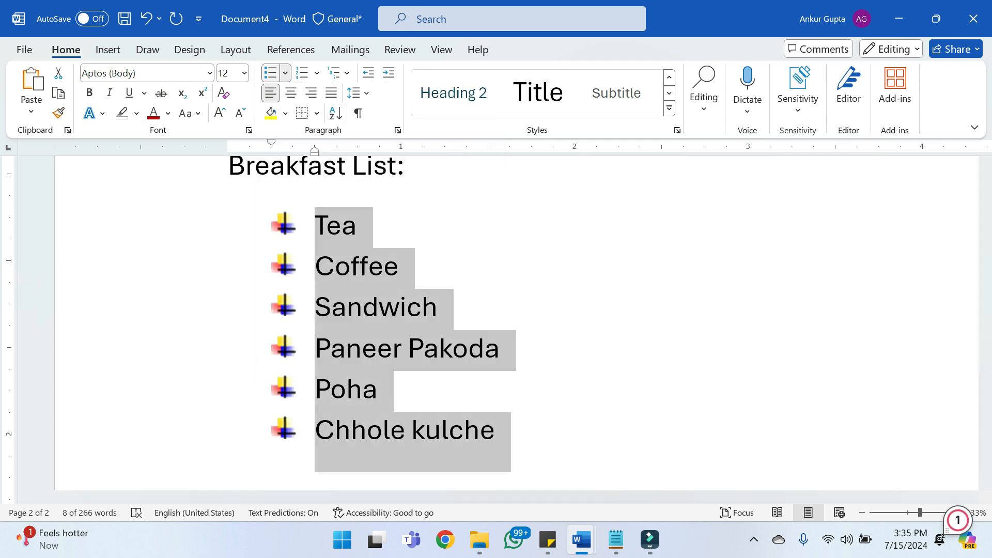
Define a new bullet for the selected list using the double right arrow (character code 222) from the Symbol font
{"action": "left_click", "coordinate": [285, 72]}
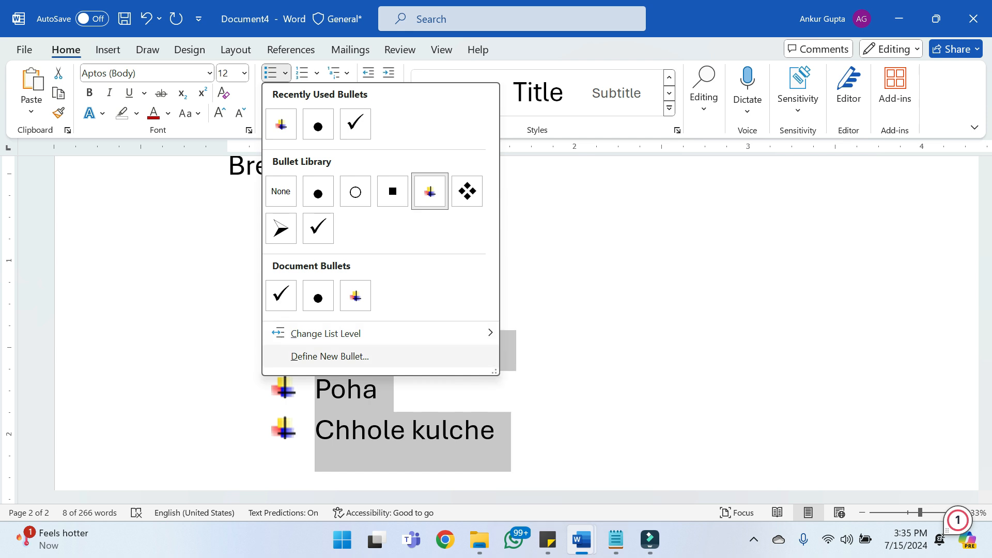
{"action": "left_click", "coordinate": [330, 356]}
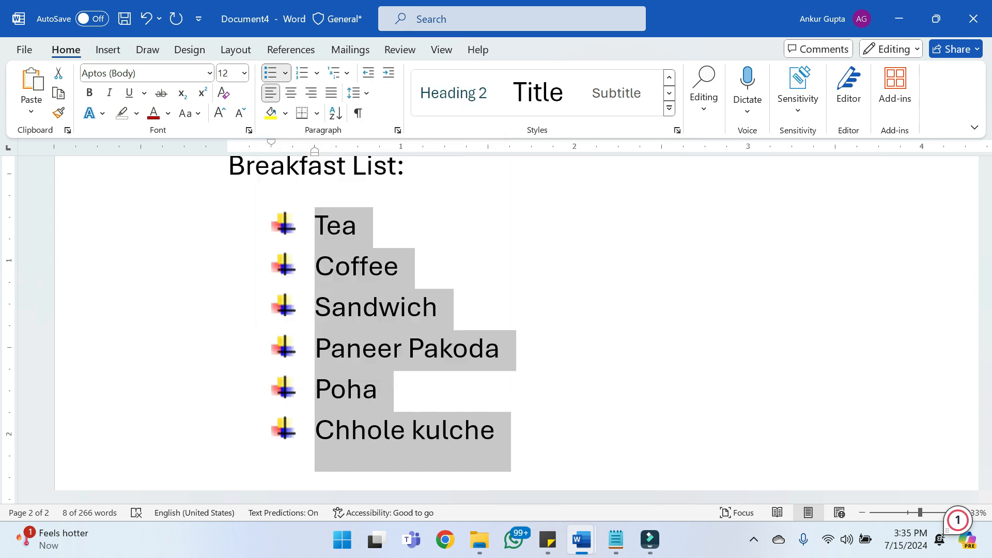
{"action": "left_click", "coordinate": [427, 155]}
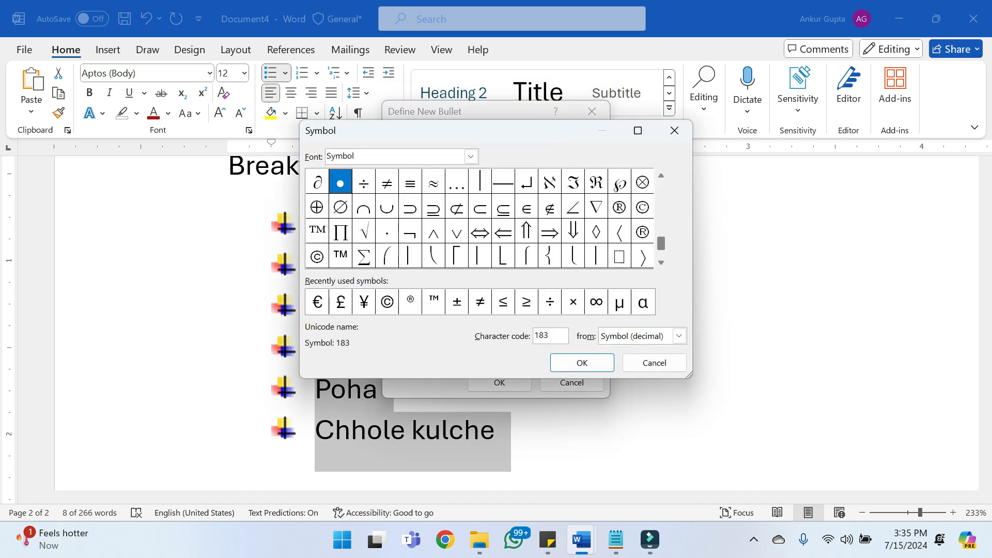
{"action": "scroll", "coordinate": [479, 218], "scroll_direction": "up", "scroll_amount": 3}
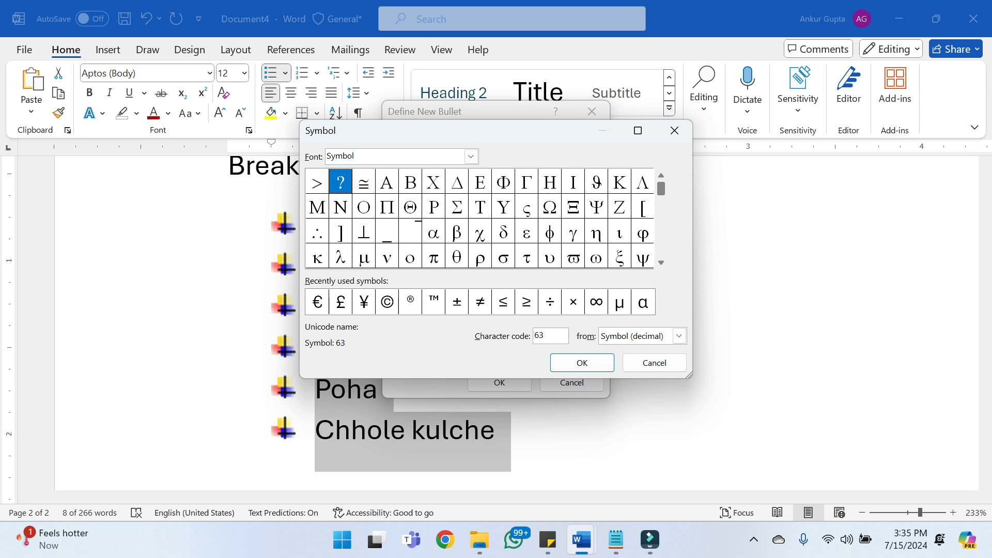
{"action": "scroll", "coordinate": [480, 218], "scroll_direction": "down", "scroll_amount": 3}
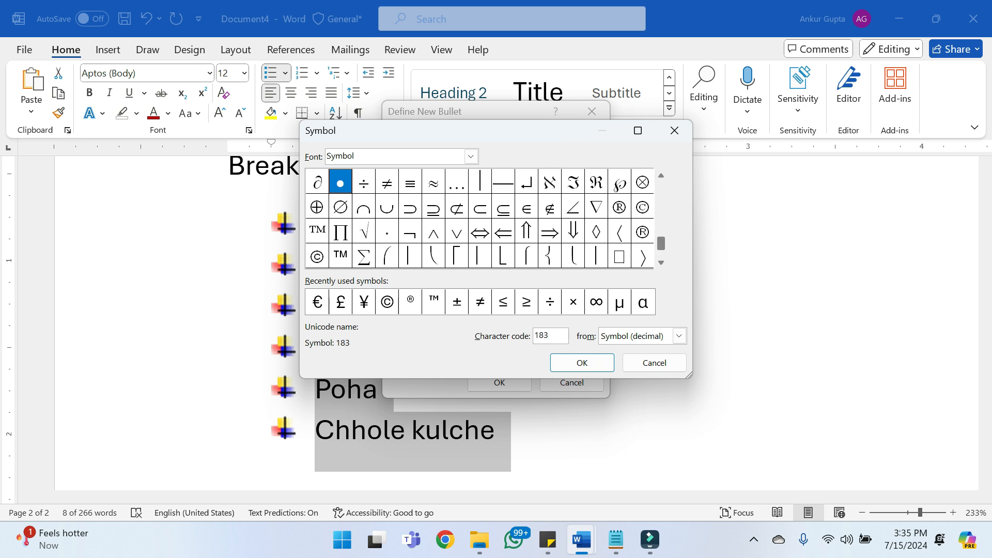
{"action": "left_click", "coordinate": [550, 231]}
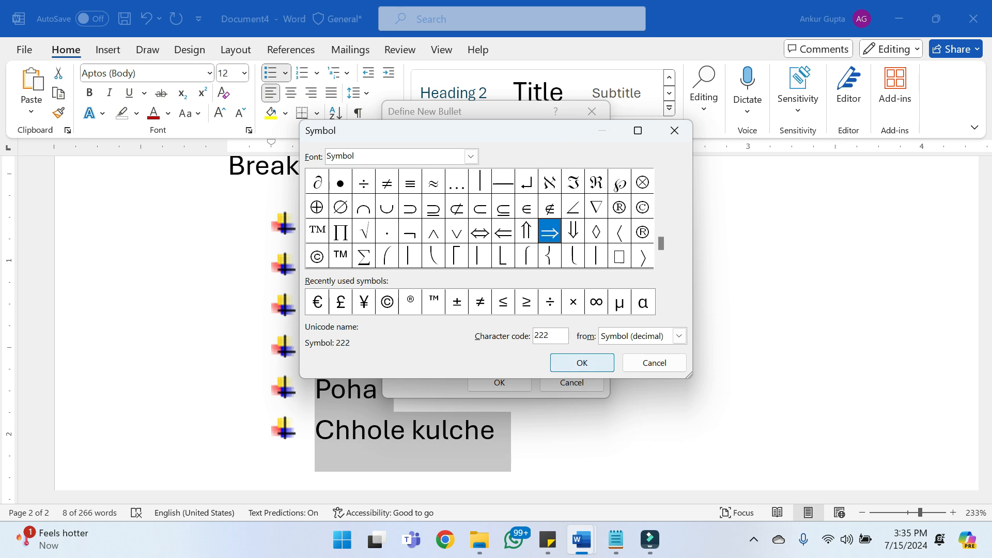
{"action": "left_click", "coordinate": [581, 363]}
{"action": "left_click", "coordinate": [499, 382]}
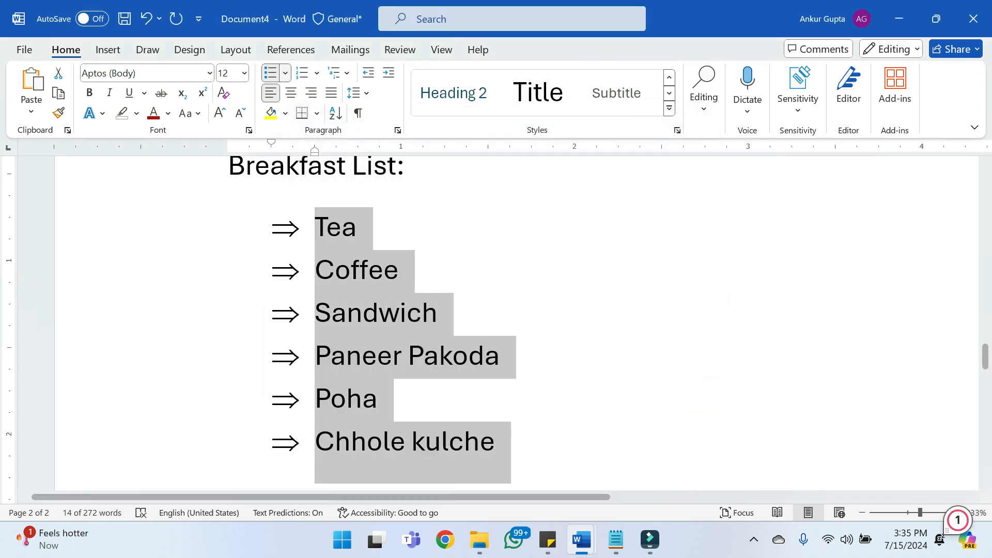
Define a new bullet for the selected breakfast list using the empty rectangle (character code 240) from the Symbol font
{"action": "left_click", "coordinate": [286, 73]}
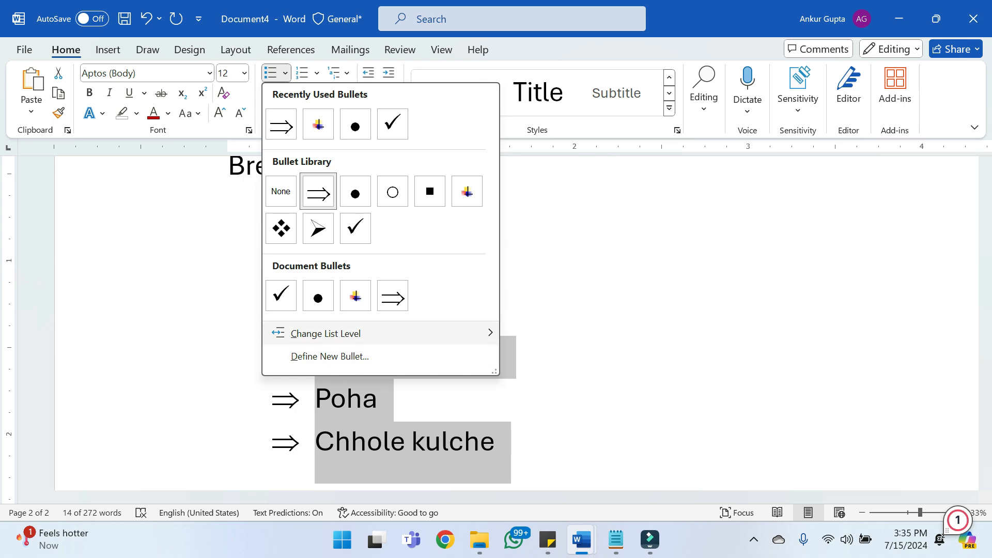
{"action": "mouse_move", "coordinate": [325, 334]}
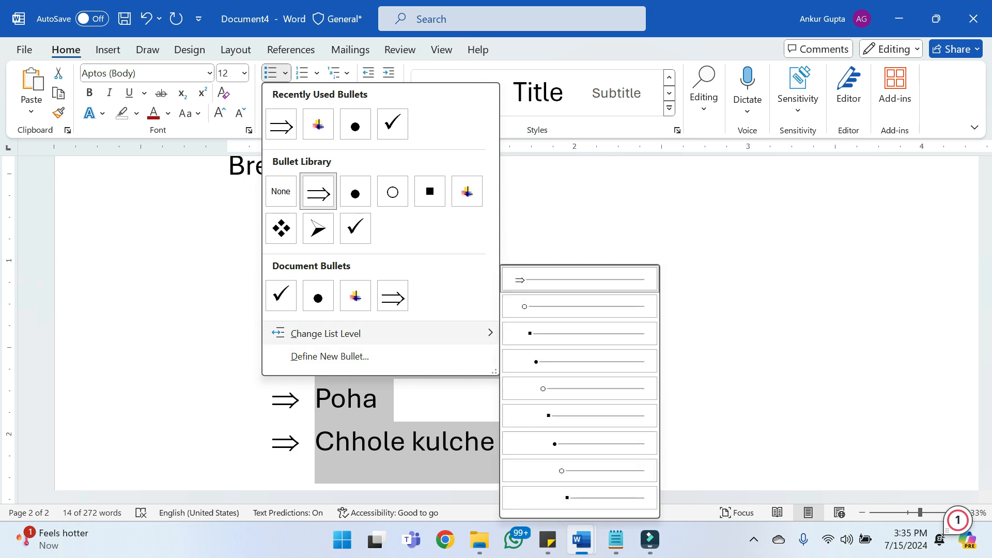
{"action": "left_click", "coordinate": [330, 356]}
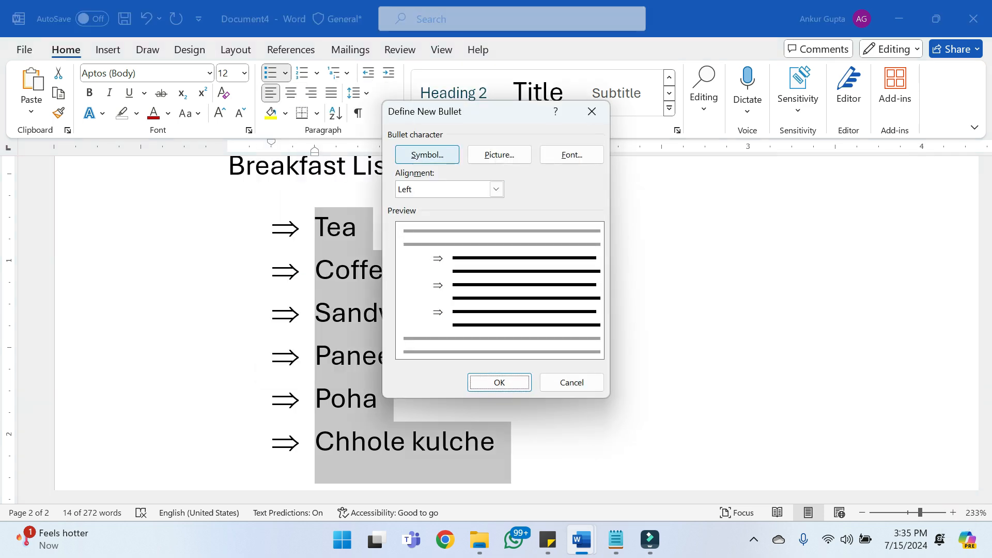
{"action": "left_click", "coordinate": [427, 155]}
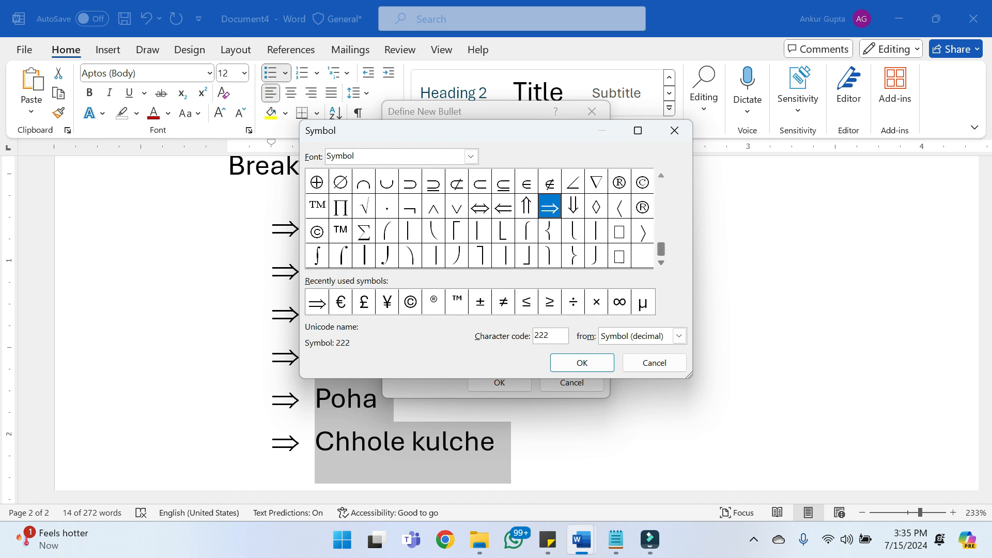
{"action": "left_click", "coordinate": [620, 231]}
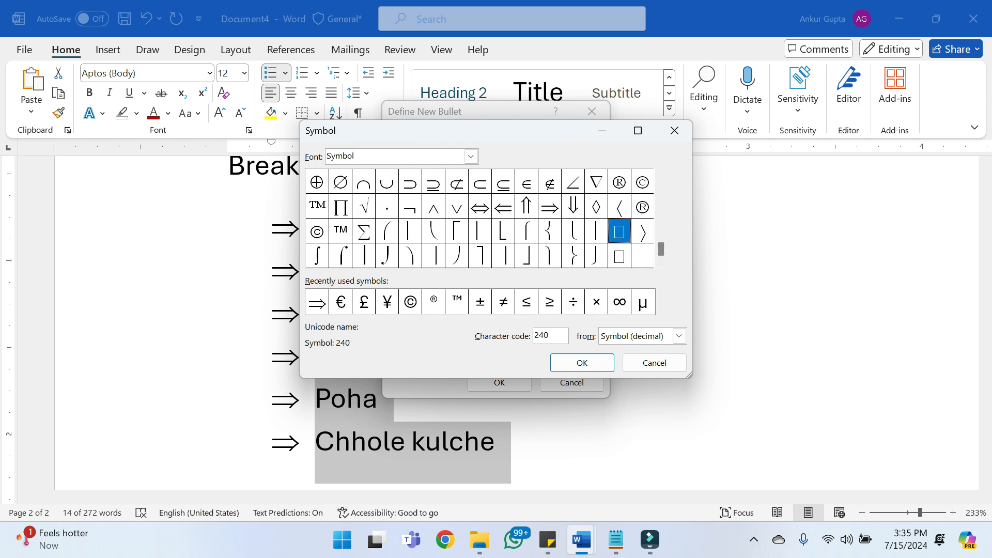
{"action": "left_click", "coordinate": [582, 362]}
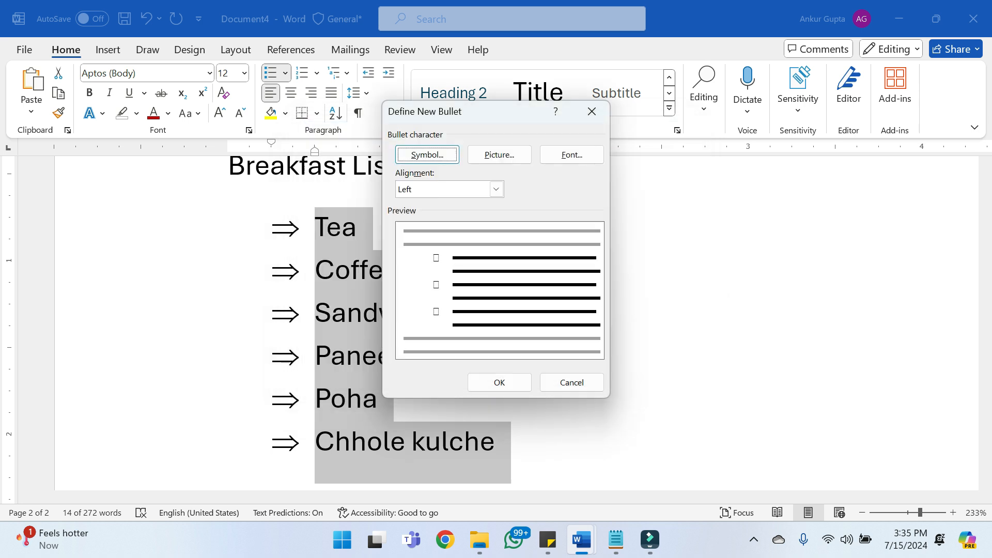
{"action": "key", "text": "Return"}
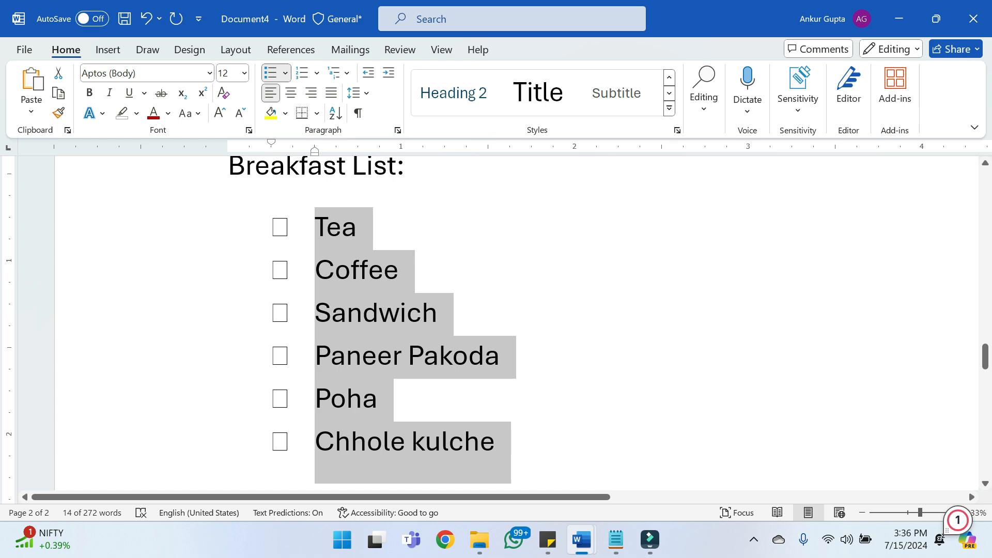
Find and open the Paint app to draw a custom bullet picture
{"action": "key", "text": "super"}
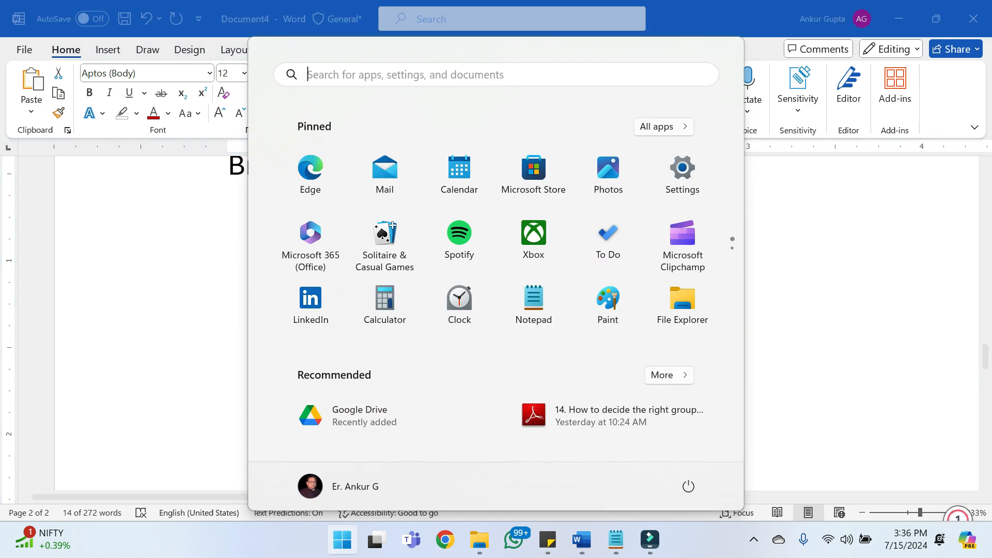
{"action": "type", "text": "pai"}
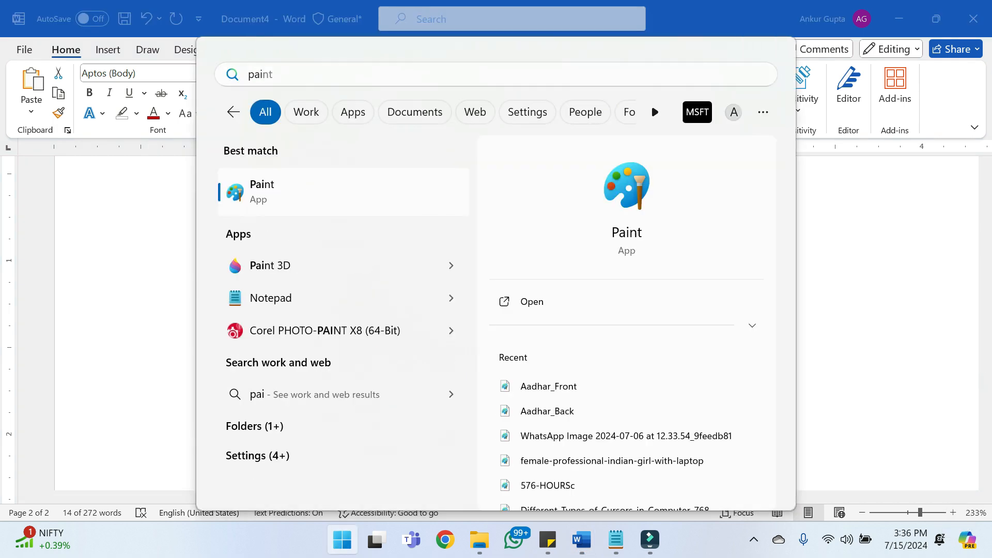
{"action": "key", "text": "Return"}
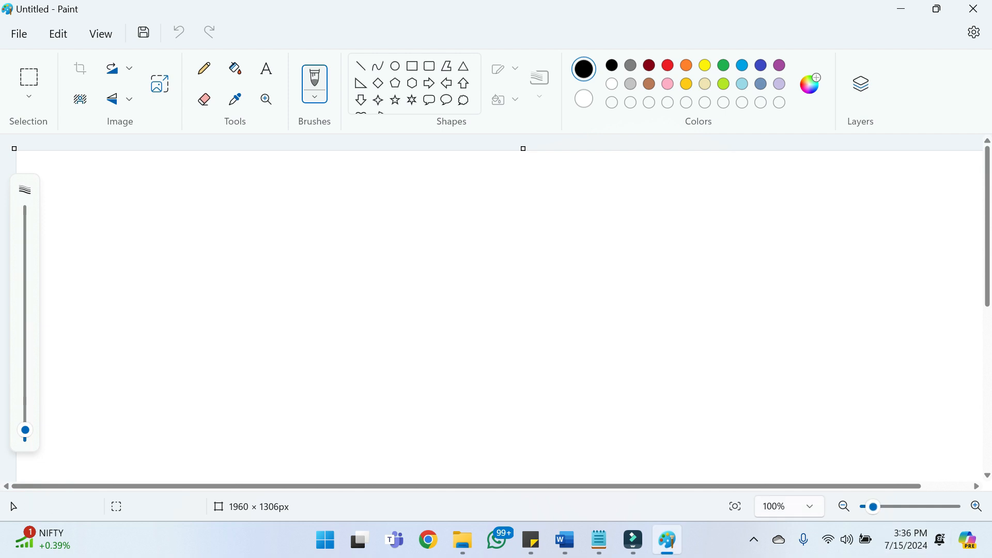
Draw a circle about 309 × 313 px in the upper-left part of the canvas and fill it with black
{"action": "left_click", "coordinate": [843, 506]}
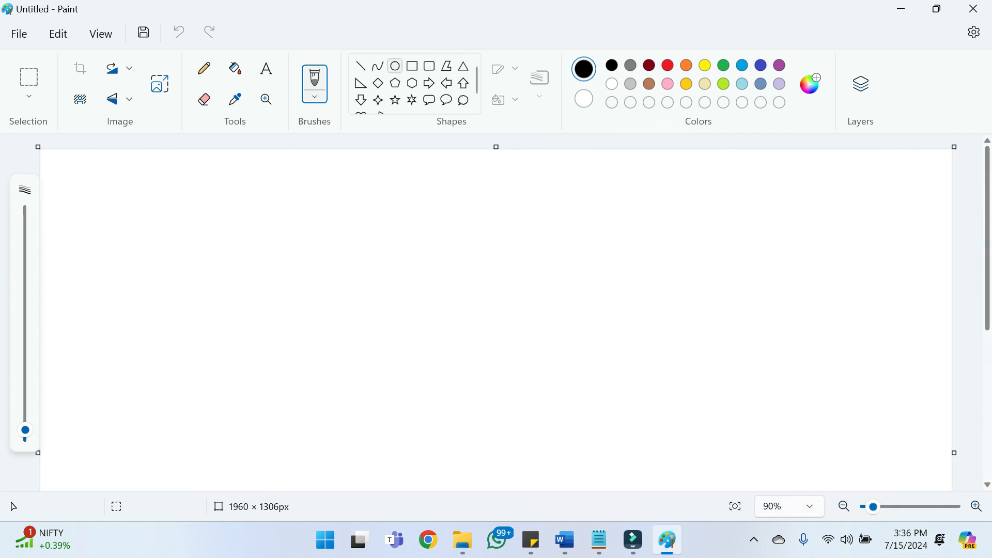
{"action": "left_click", "coordinate": [395, 66]}
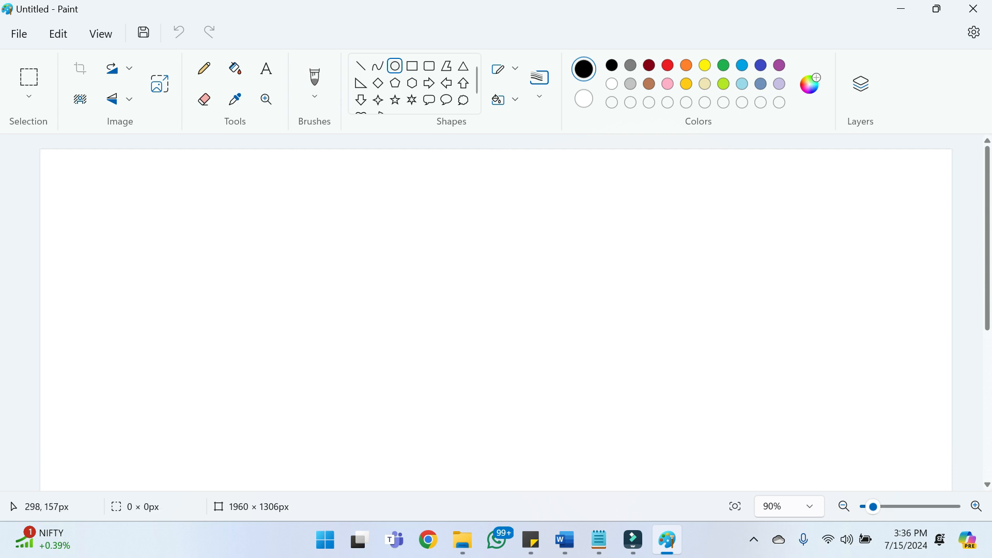
{"action": "left_click_drag", "start_coordinate": [179, 222], "coordinate": [322, 368]}
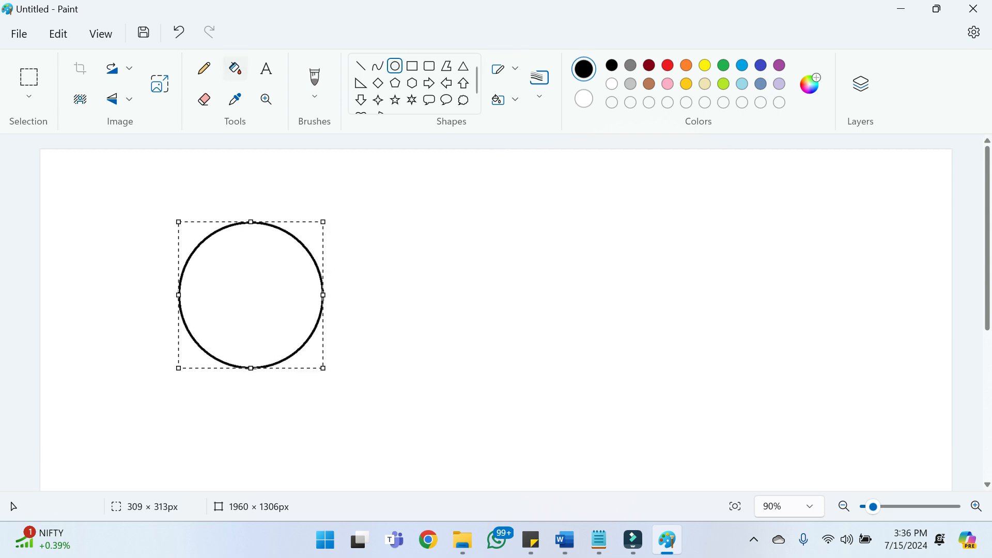
{"action": "left_click", "coordinate": [235, 68]}
{"action": "left_click", "coordinate": [240, 267]}
Draw a horizontal rectangle about 661 × 132 px across the circle's middle and fill both protruding ends with black
{"action": "left_click", "coordinate": [412, 66]}
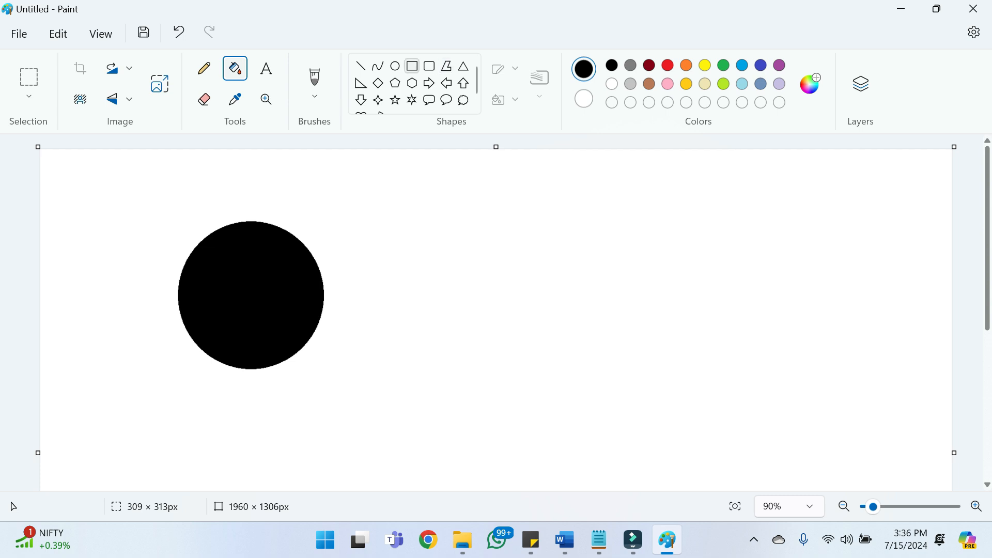
{"action": "left_click_drag", "start_coordinate": [98, 266], "coordinate": [406, 328]}
{"action": "left_click_drag", "start_coordinate": [120, 291], "coordinate": [122, 291]}
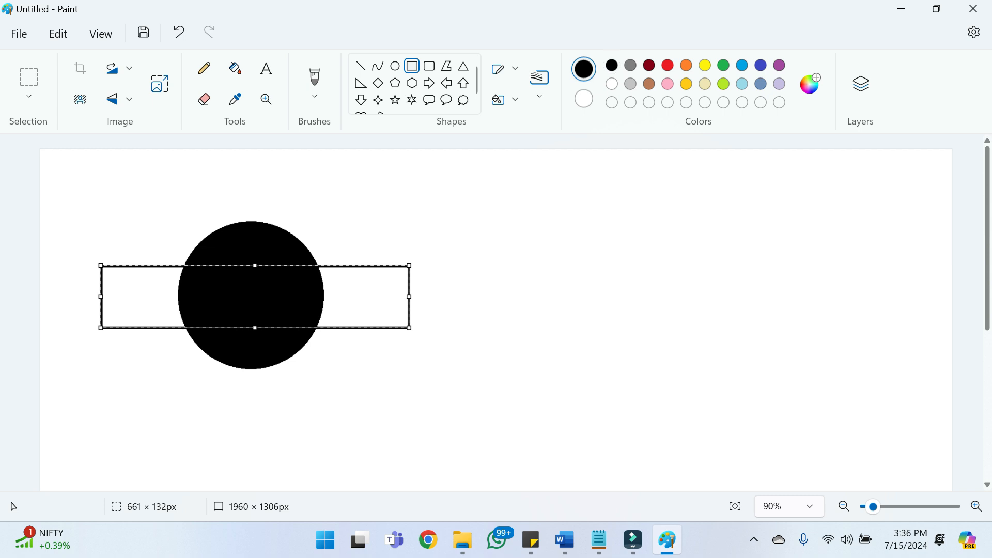
{"action": "left_click", "coordinate": [235, 68]}
{"action": "left_click", "coordinate": [361, 297]}
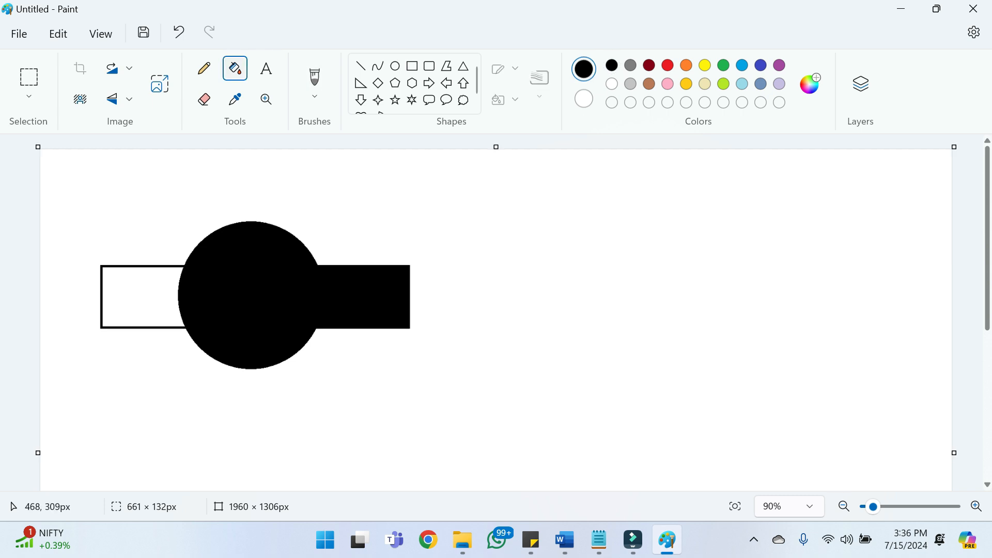
{"action": "left_click", "coordinate": [142, 297]}
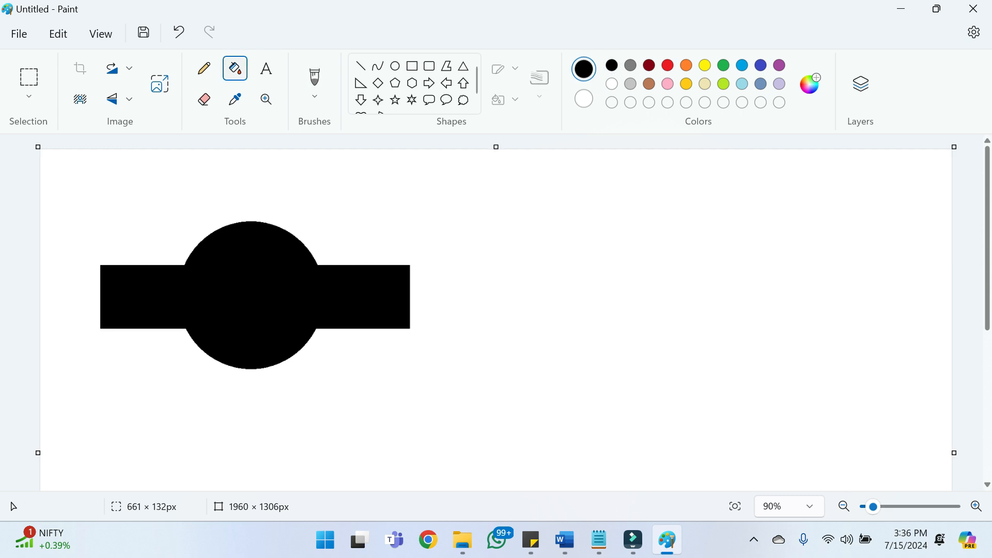
Shrink the canvas from its bottom and right edges to about 855 × 550 px around the black shape
{"action": "left_click", "coordinate": [843, 506]}
{"action": "left_click", "coordinate": [844, 506]}
{"action": "left_click", "coordinate": [844, 507]}
{"action": "left_click", "coordinate": [844, 506]}
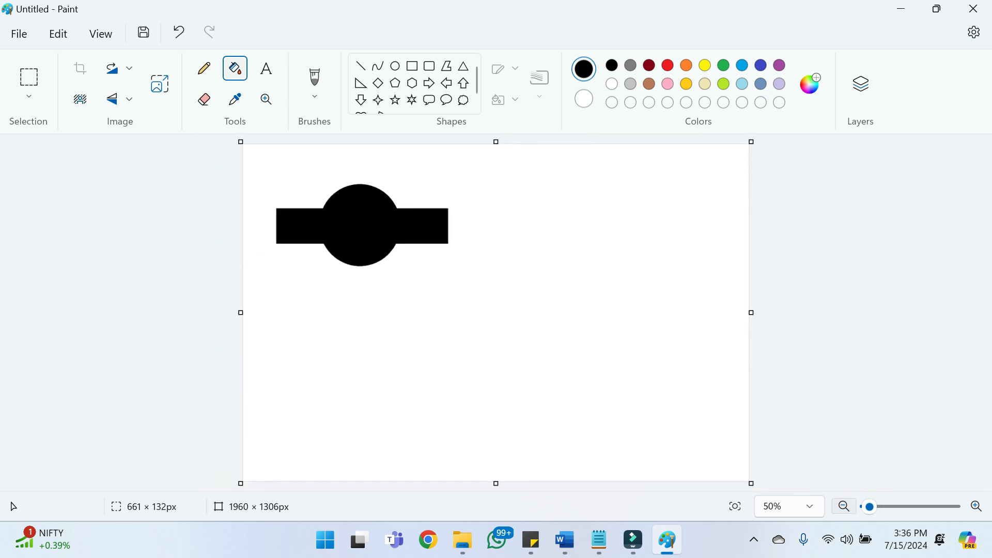
{"action": "left_click", "coordinate": [844, 506]}
{"action": "left_click_drag", "start_coordinate": [496, 449], "coordinate": [496, 291]}
{"action": "left_click_drag", "start_coordinate": [701, 313], "coordinate": [502, 293]}
Move the whole drawing closer to the canvas's upper-left corner and trim the canvas to about 712 × 387 px
{"action": "key", "text": "ctrl+a"}
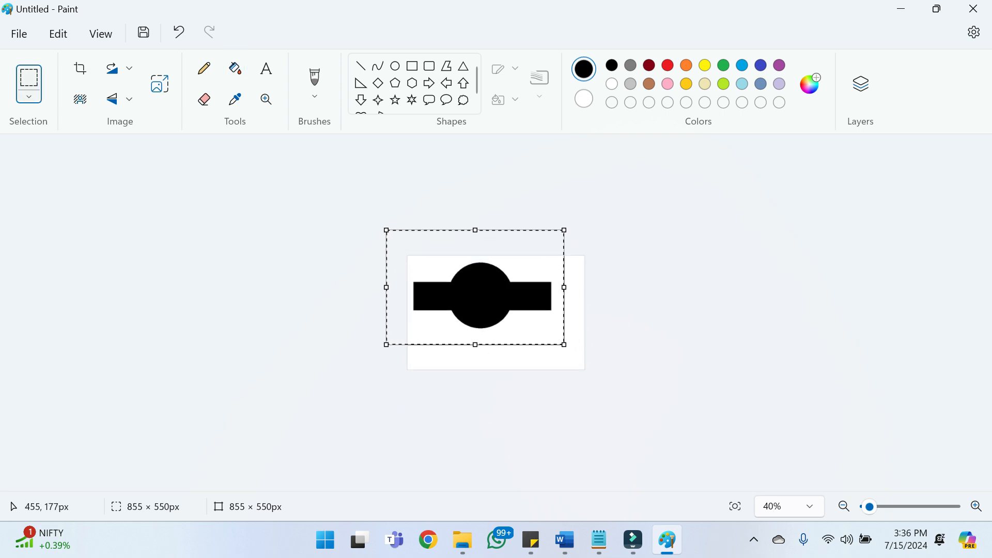
{"action": "left_click", "coordinate": [589, 313]}
{"action": "left_click_drag", "start_coordinate": [587, 313], "coordinate": [557, 313]}
{"action": "left_click_drag", "start_coordinate": [496, 372], "coordinate": [495, 339]}
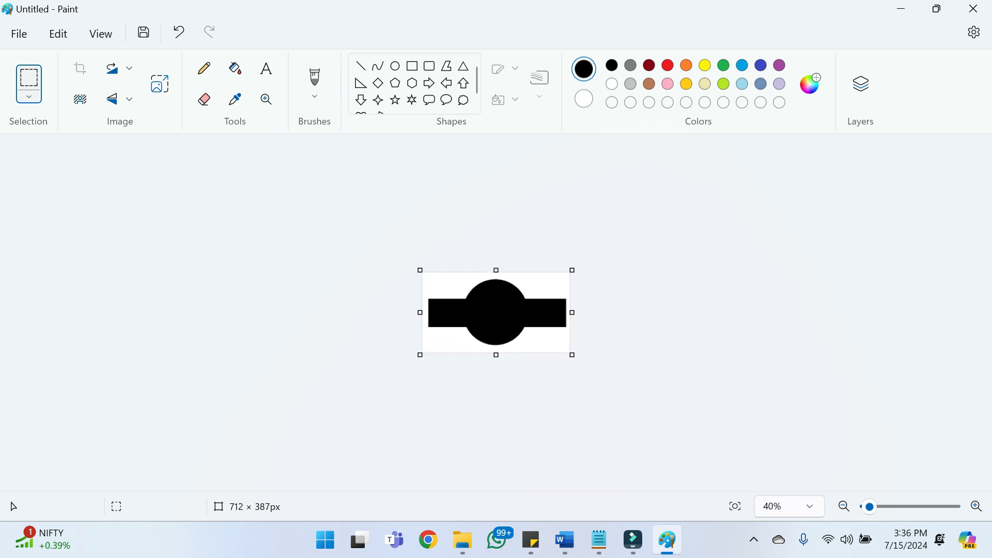
Save the drawing to the Desktop as a JPEG named "bullet" and close Paint to return to the Word document
{"action": "key", "text": "ctrl+s"}
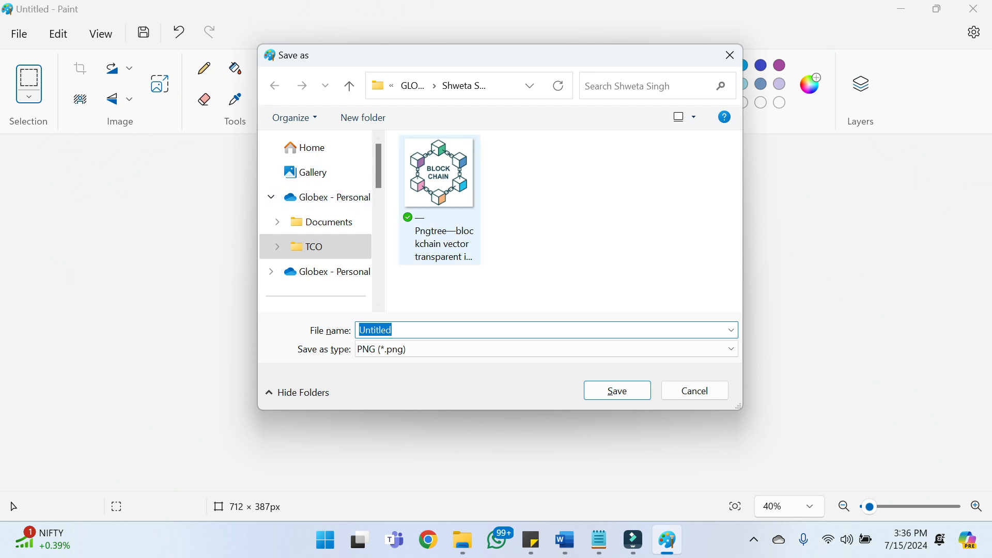
{"action": "left_click", "coordinate": [391, 86]}
{"action": "left_click", "coordinate": [413, 138]}
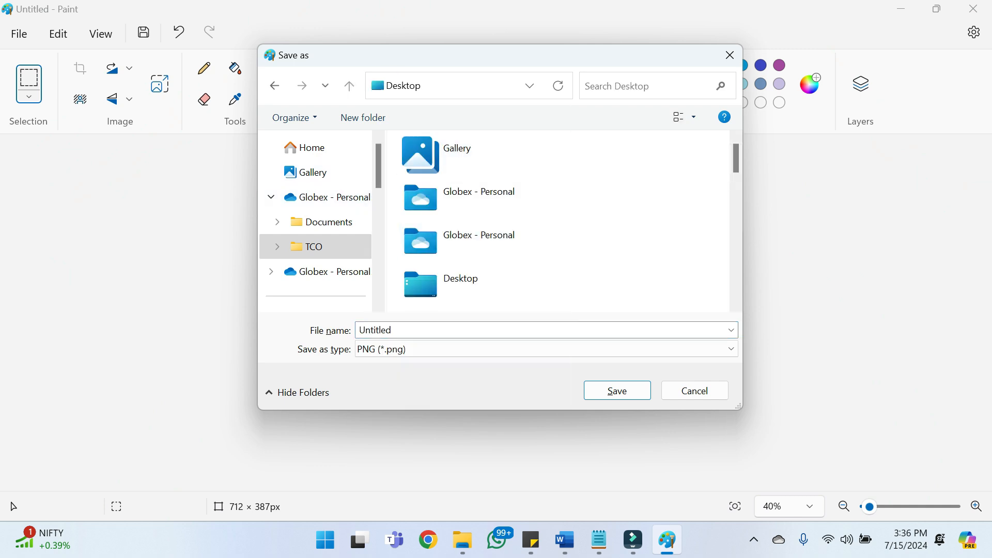
{"action": "type", "text": "bullet"}
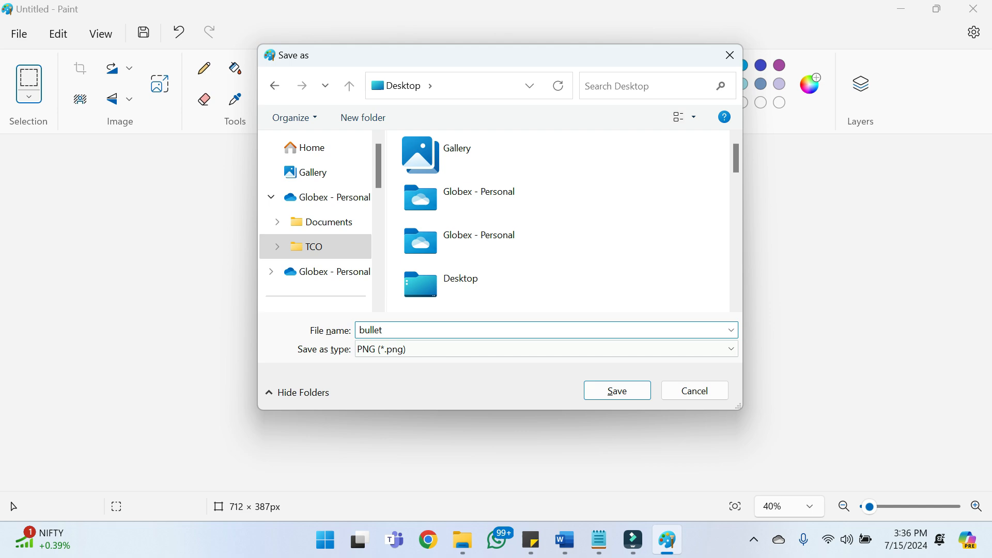
{"action": "left_click", "coordinate": [547, 349]}
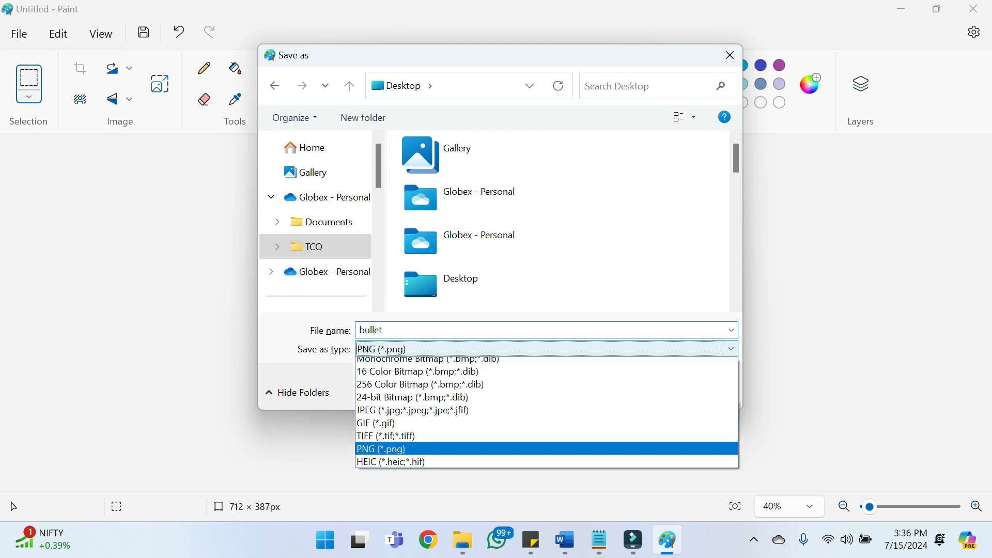
{"action": "key", "text": "j"}
{"action": "key", "text": "Return"}
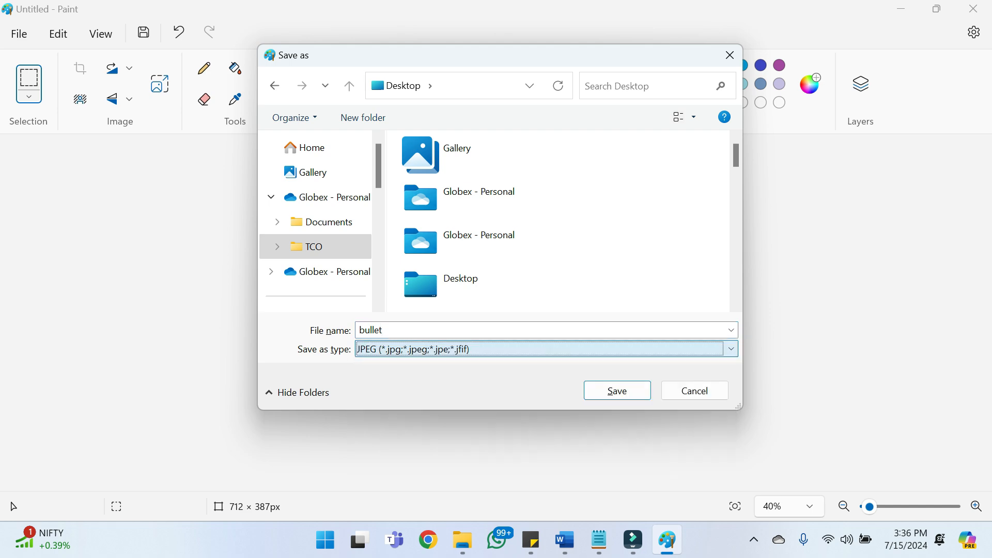
{"action": "left_click", "coordinate": [616, 391]}
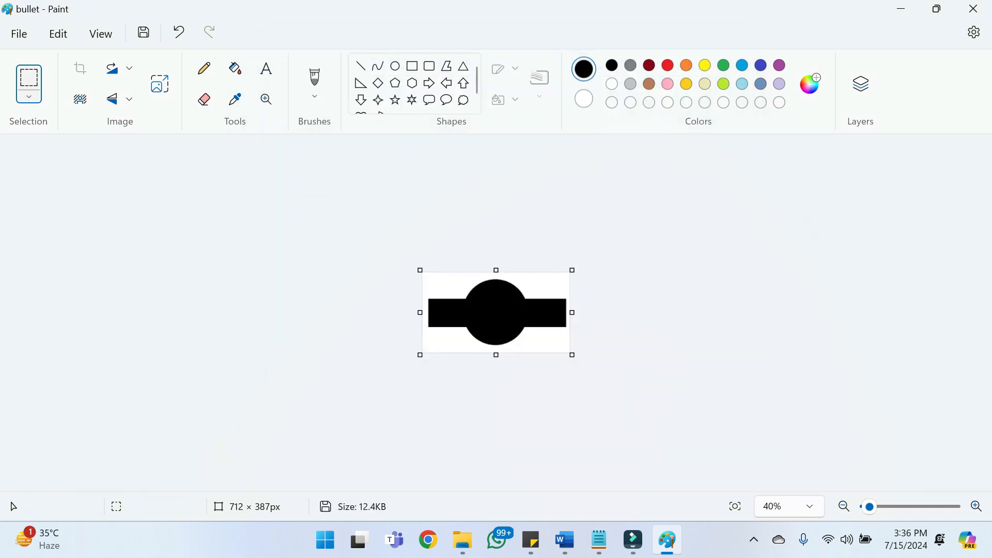
{"action": "left_click", "coordinate": [973, 8]}
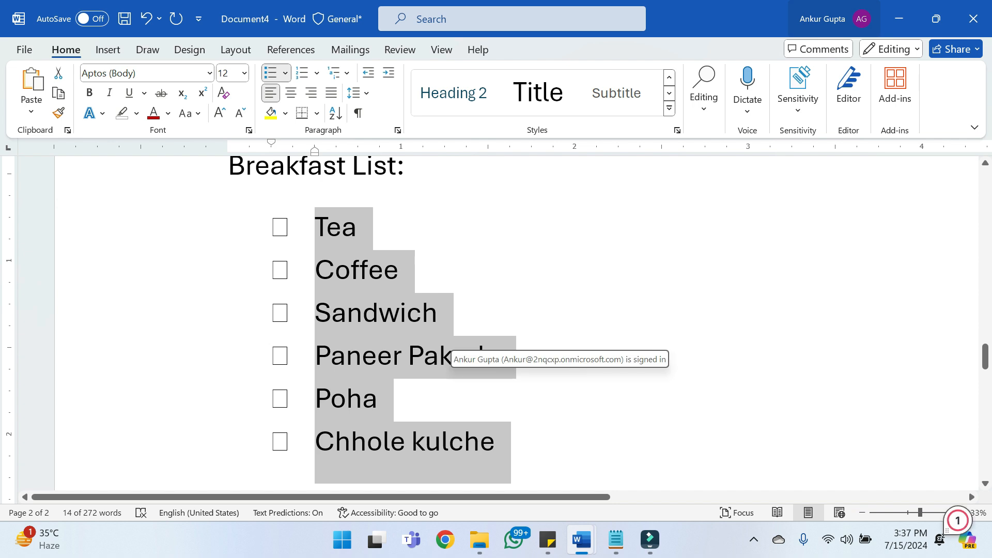
Define the "bullet" JPG from the Desktop as a new picture bullet for all the selected breakfast items
{"action": "left_click", "coordinate": [285, 73]}
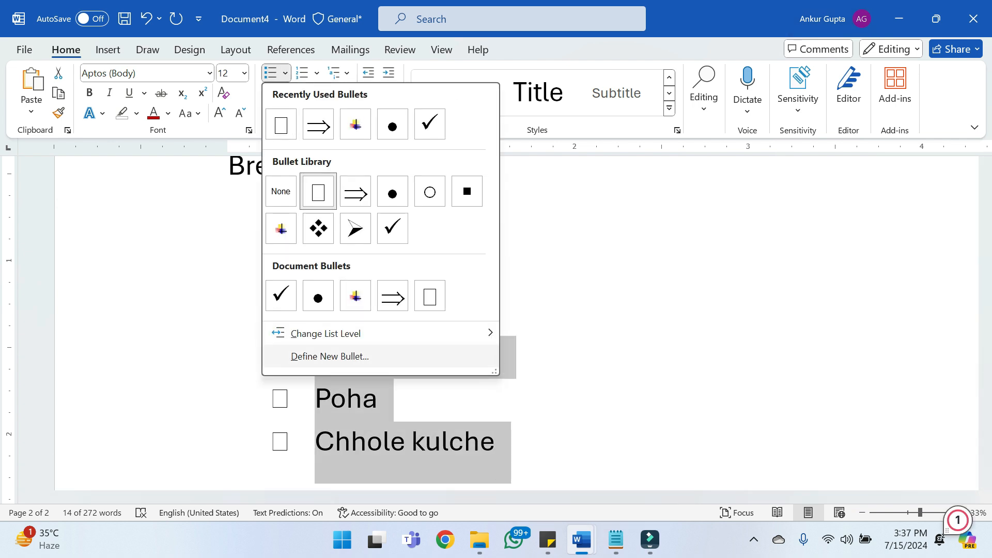
{"action": "left_click", "coordinate": [327, 354]}
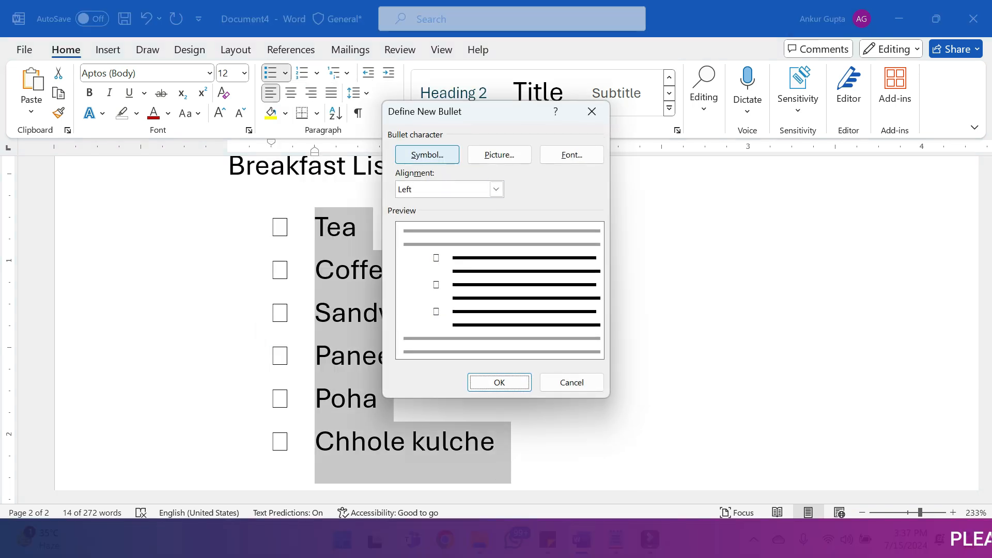
{"action": "left_click", "coordinate": [499, 154]}
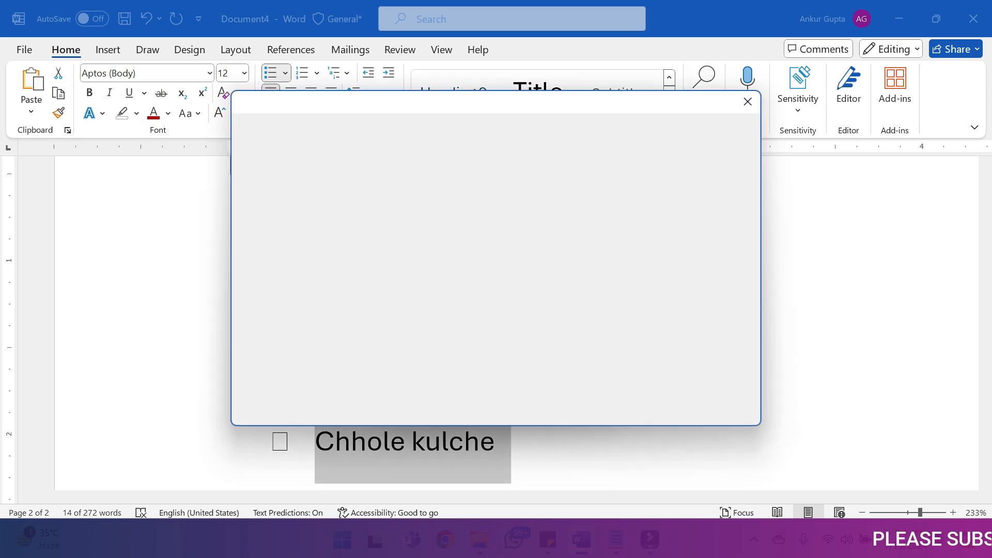
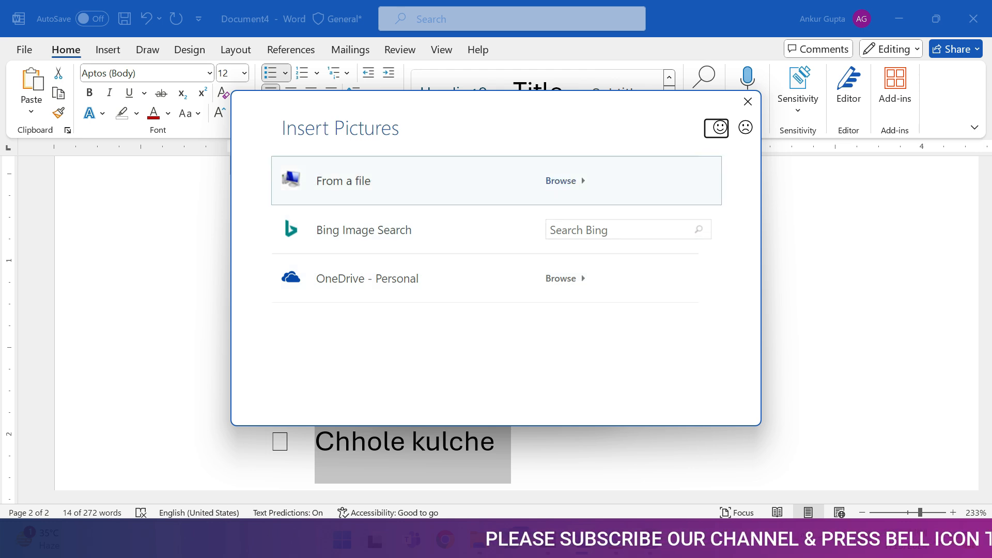
{"action": "key", "text": "Escape"}
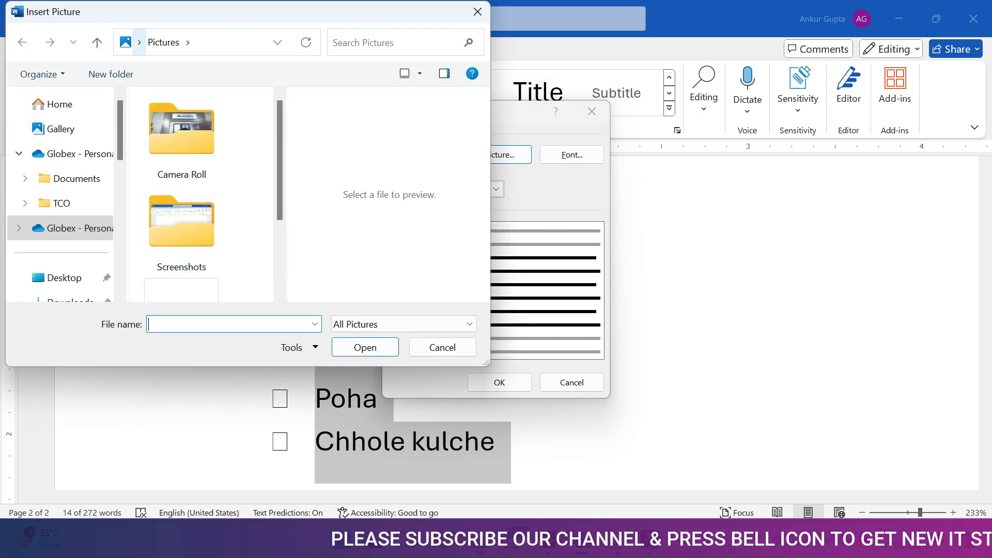
{"action": "left_click", "coordinate": [139, 42]}
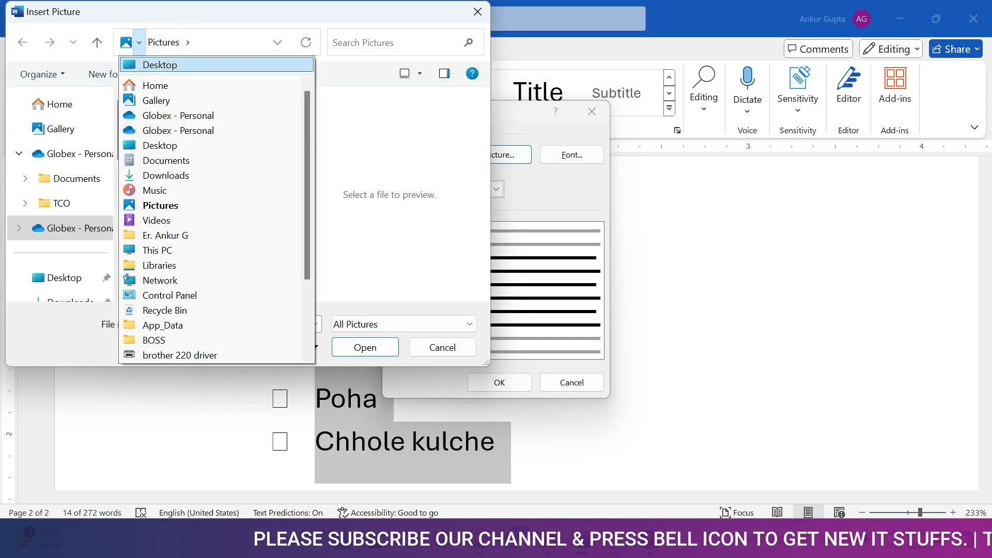
{"action": "left_click", "coordinate": [160, 65]}
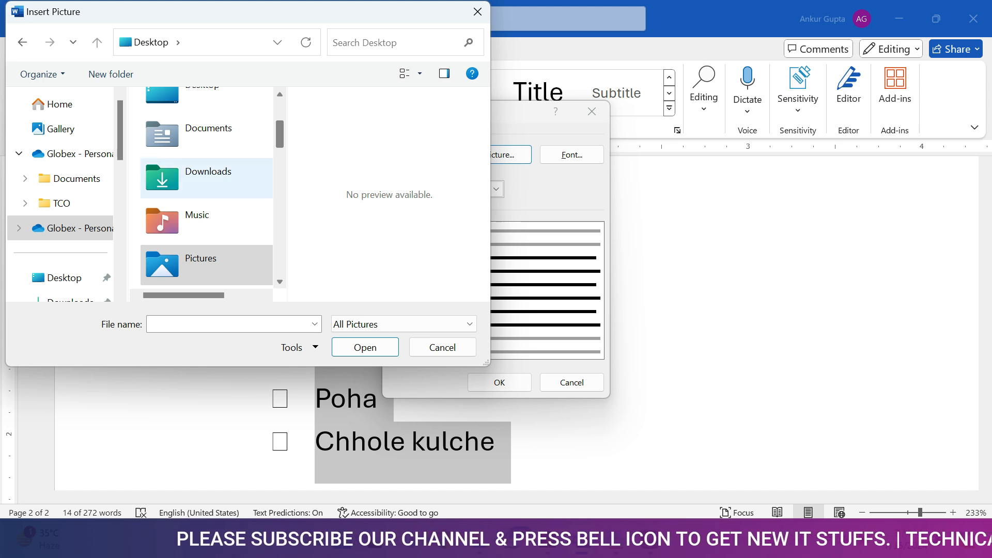
{"action": "left_click", "coordinate": [206, 185]}
{"action": "key", "text": "b"}
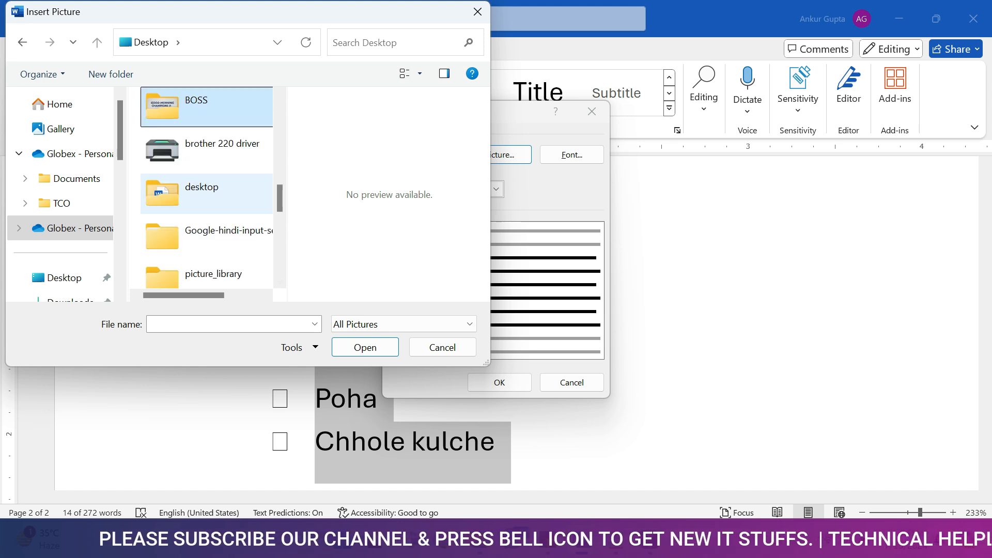
{"action": "key", "text": "b"}
{"action": "key", "text": "b"}
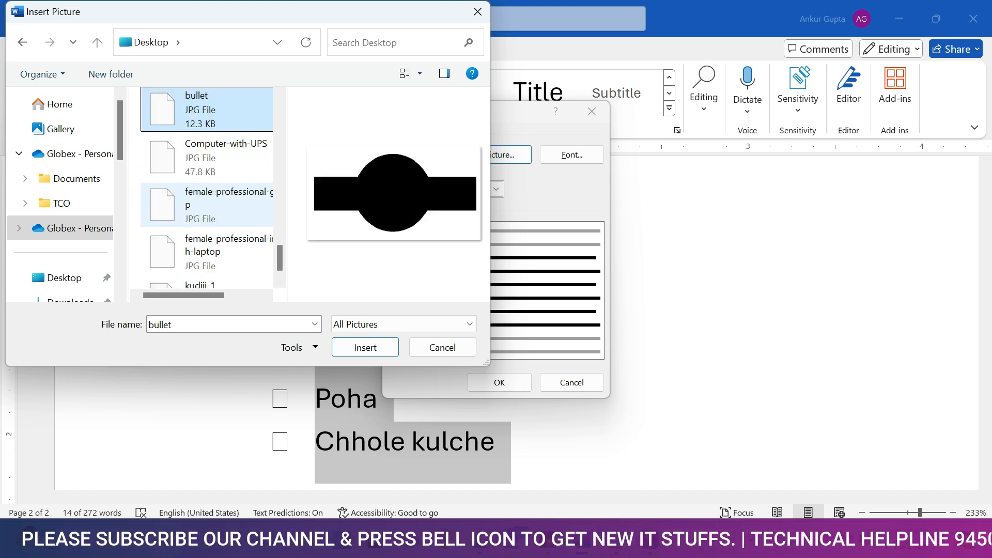
{"action": "left_click", "coordinate": [365, 347]}
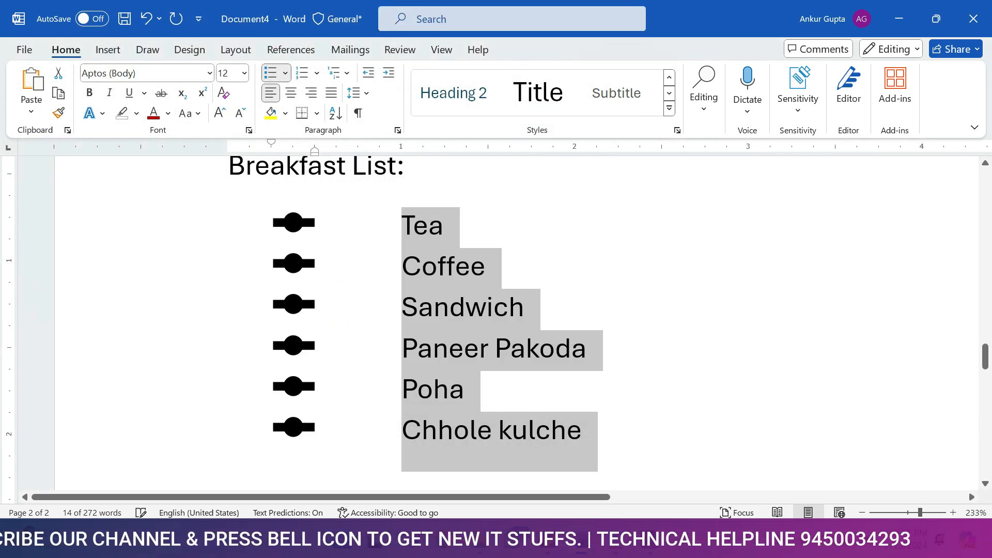
Add "Paneer tikka" as a new bulleted item after Chhole kulche
{"action": "left_click", "coordinate": [583, 431]}
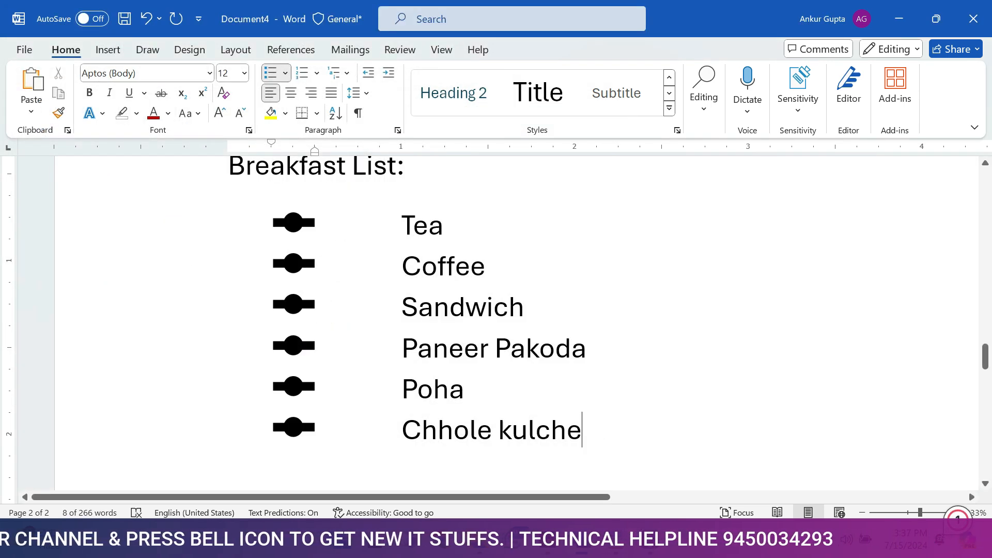
{"action": "key", "text": "Return"}
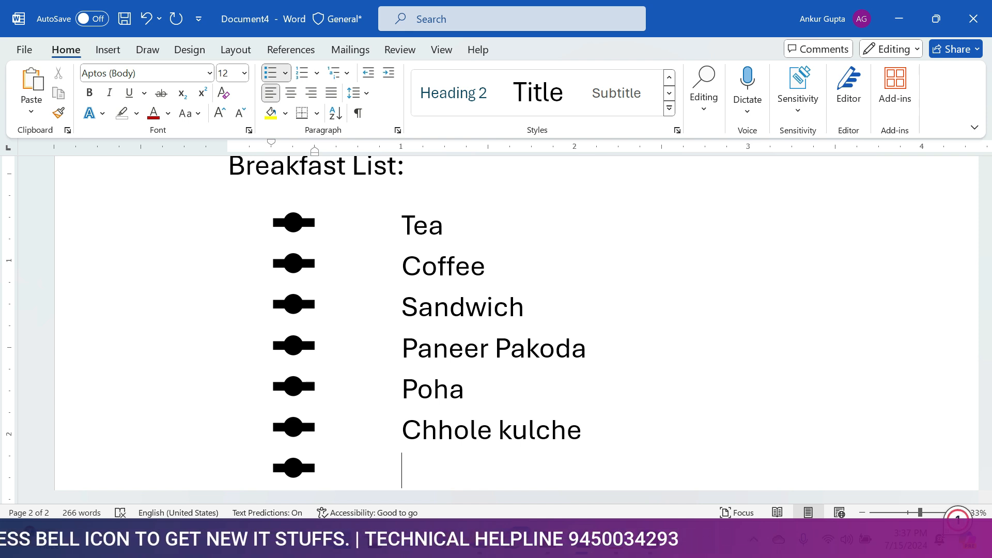
{"action": "type", "text": "So"}
{"action": "key", "text": "BackSpace"}
{"action": "key", "text": "BackSpace"}
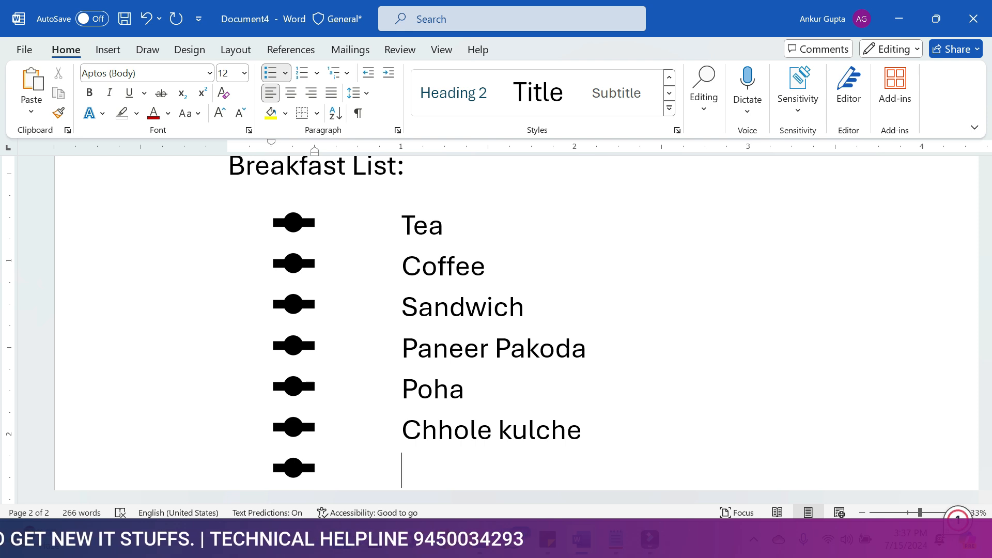
{"action": "type", "text": "Paneer"}
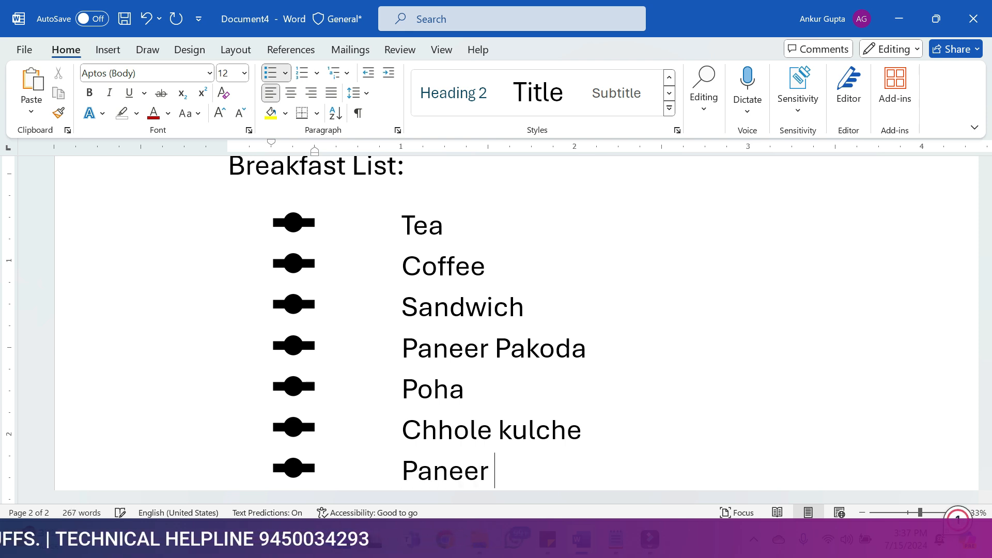
{"action": "type", "text": " tikka"}
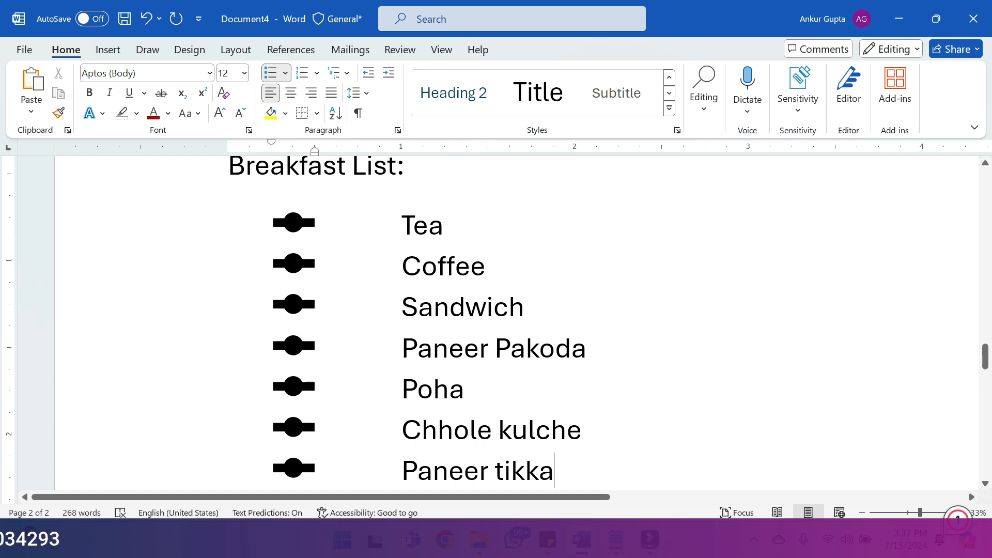
Review the picture-bulleted breakfast list and the bullet designs offered in the bullet library
{"action": "left_click_drag", "start_coordinate": [554, 471], "coordinate": [402, 226]}
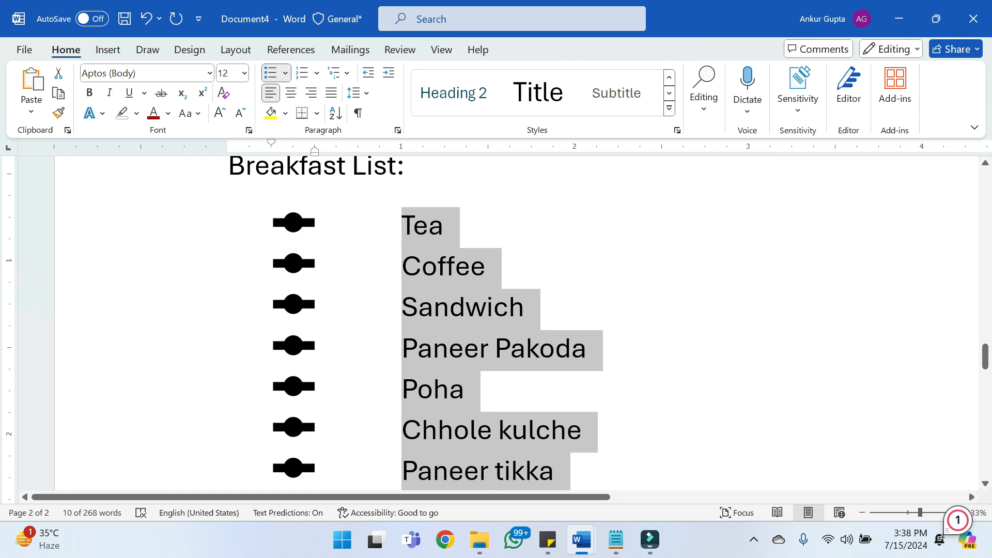
{"action": "left_click", "coordinate": [464, 389]}
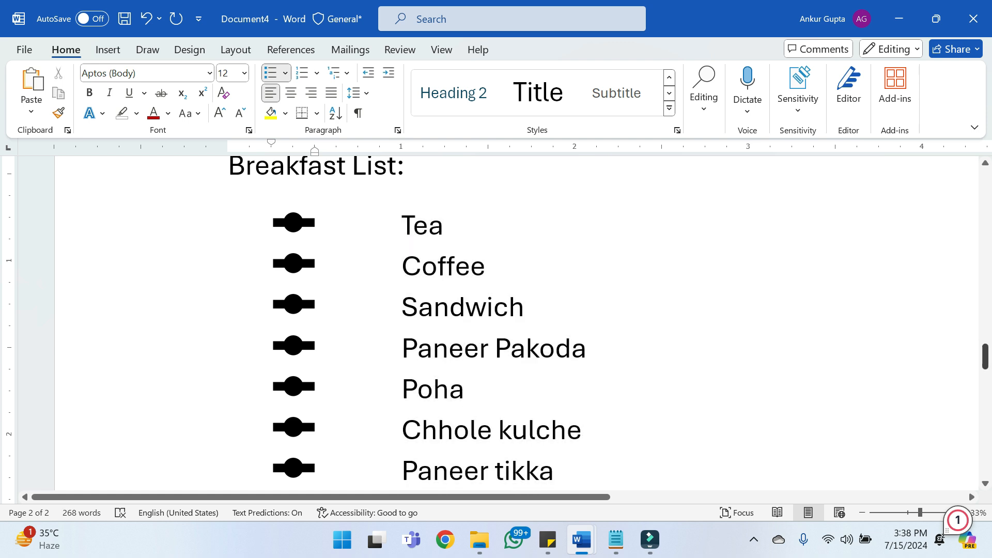
{"action": "left_click_drag", "start_coordinate": [985, 359], "coordinate": [985, 367]}
{"action": "left_click", "coordinate": [555, 360]}
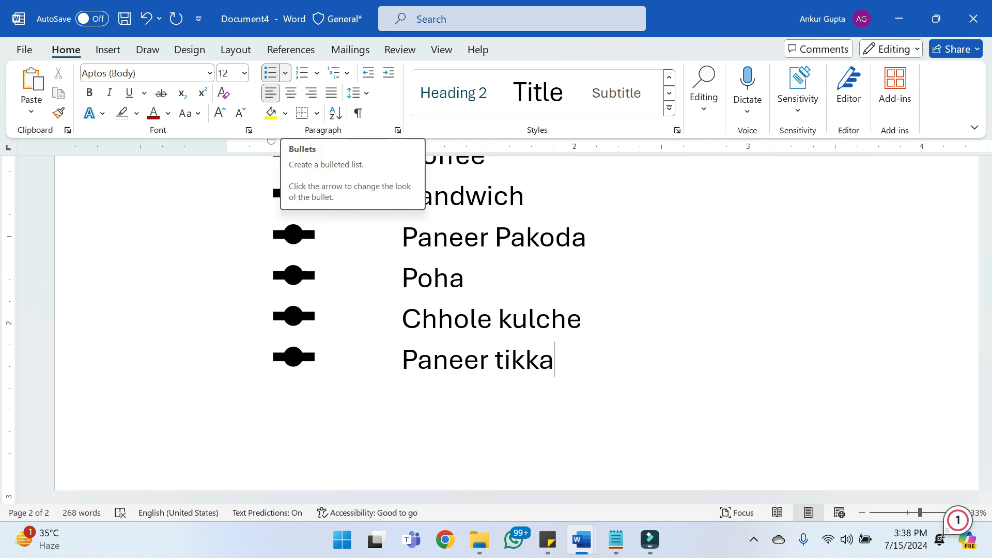
{"action": "left_click", "coordinate": [285, 73]}
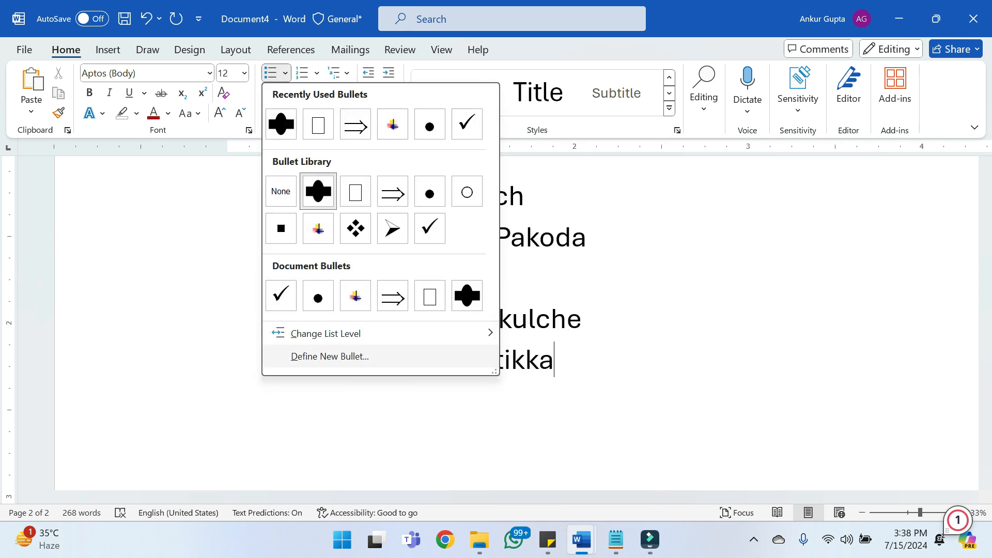
{"action": "left_click", "coordinate": [329, 356]}
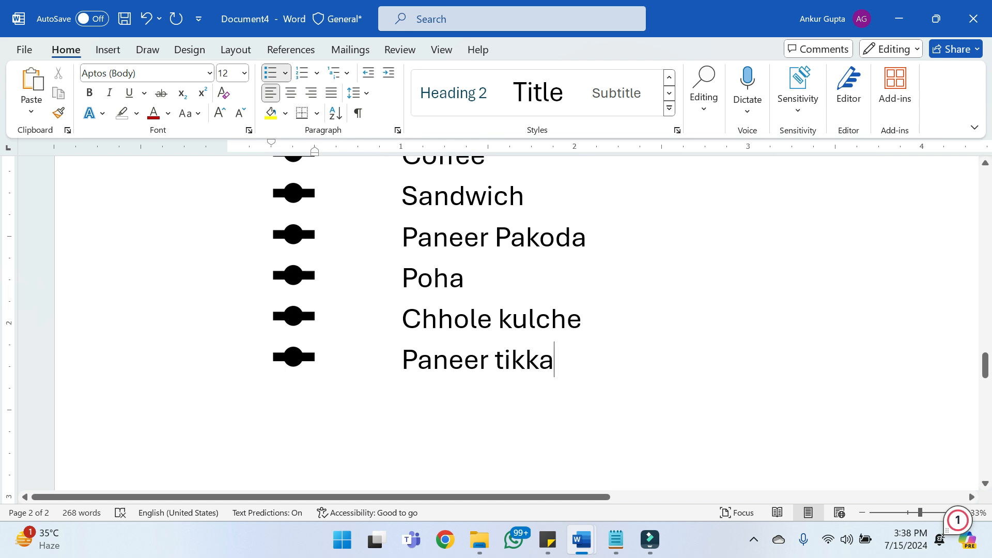
{"action": "left_click_drag", "start_coordinate": [563, 364], "coordinate": [411, 243]}
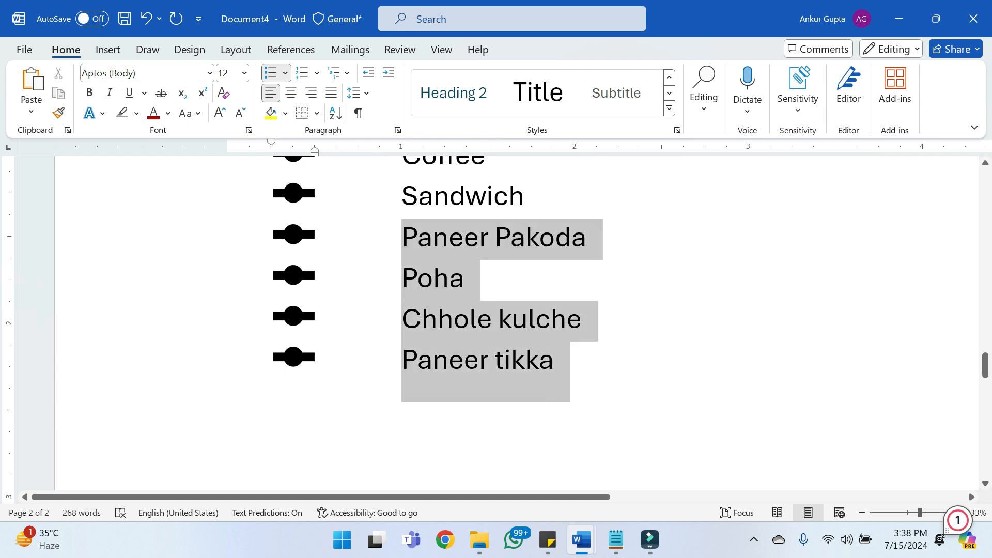
End the bulleted list below Paneer tikka and add the heading "Lunch List (Ordered List):" with a new line under it
{"action": "left_click", "coordinate": [594, 364]}
{"action": "key", "text": "Return"}
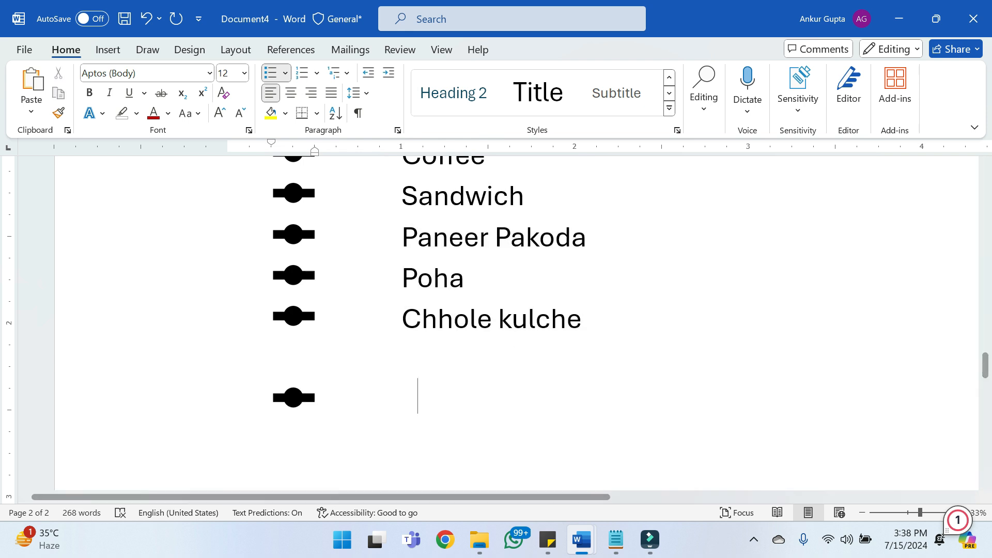
{"action": "key", "text": "BackSpace"}
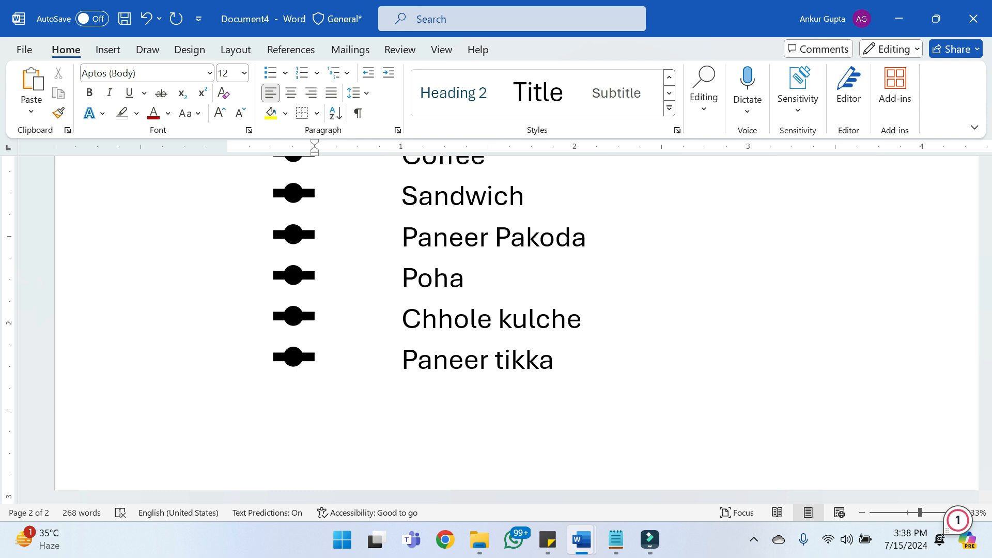
{"action": "type", "text": "Lunch "}
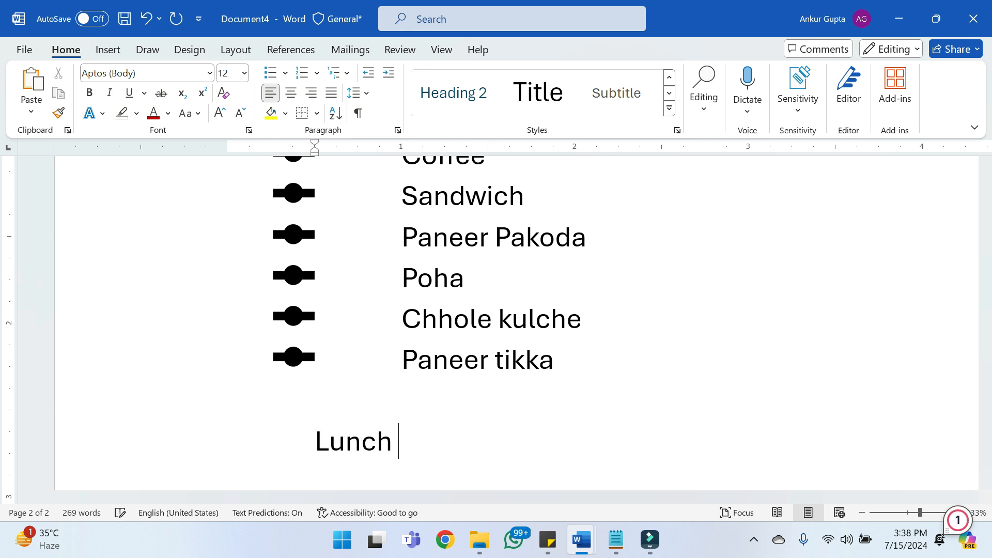
{"action": "type", "text": "List"}
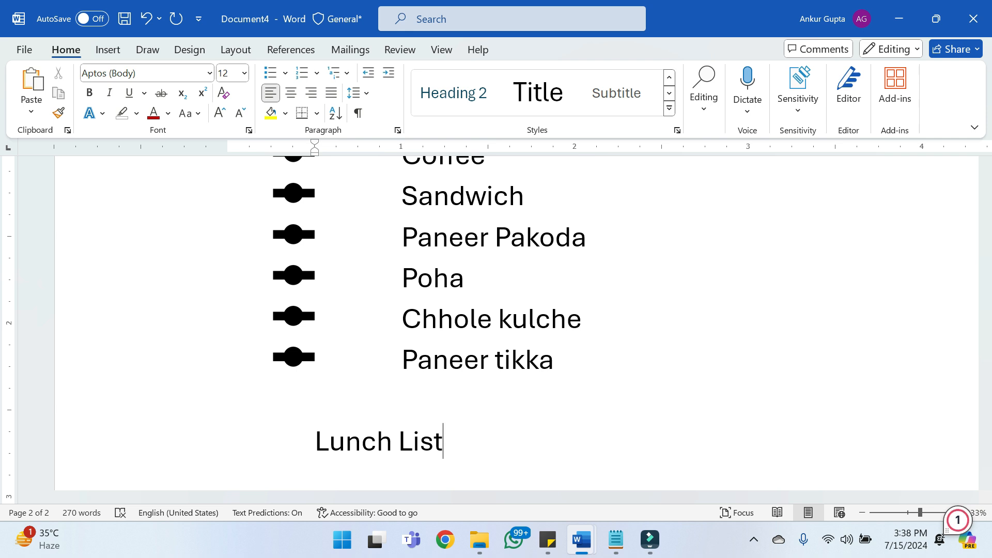
{"action": "type", "text": " (Or"}
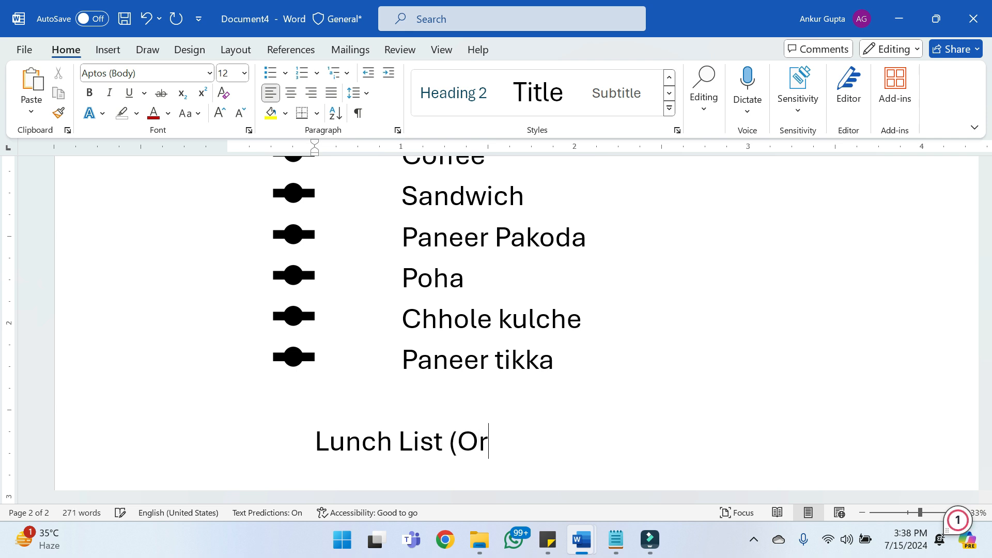
{"action": "type", "text": "dered List)"}
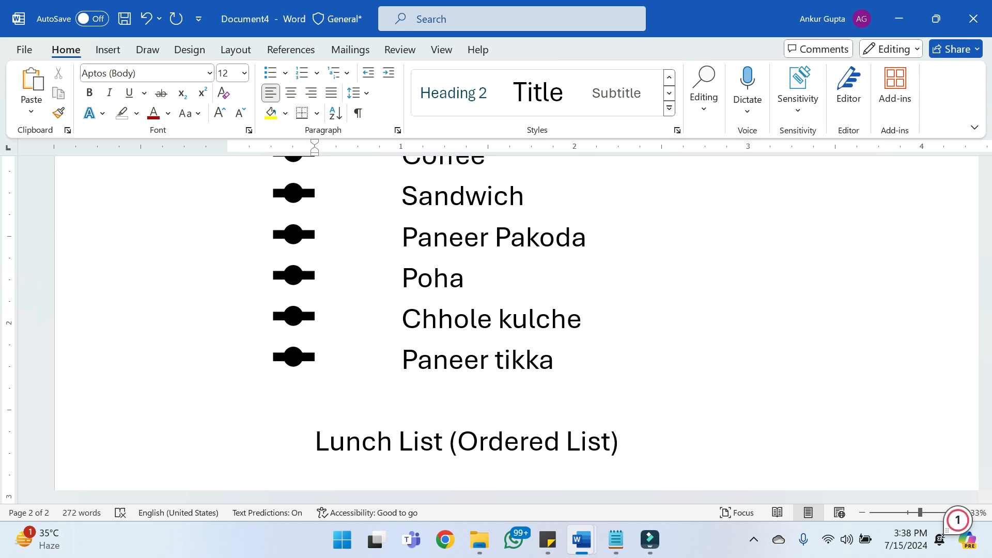
{"action": "type", "text": ":"}
{"action": "key", "text": "Return"}
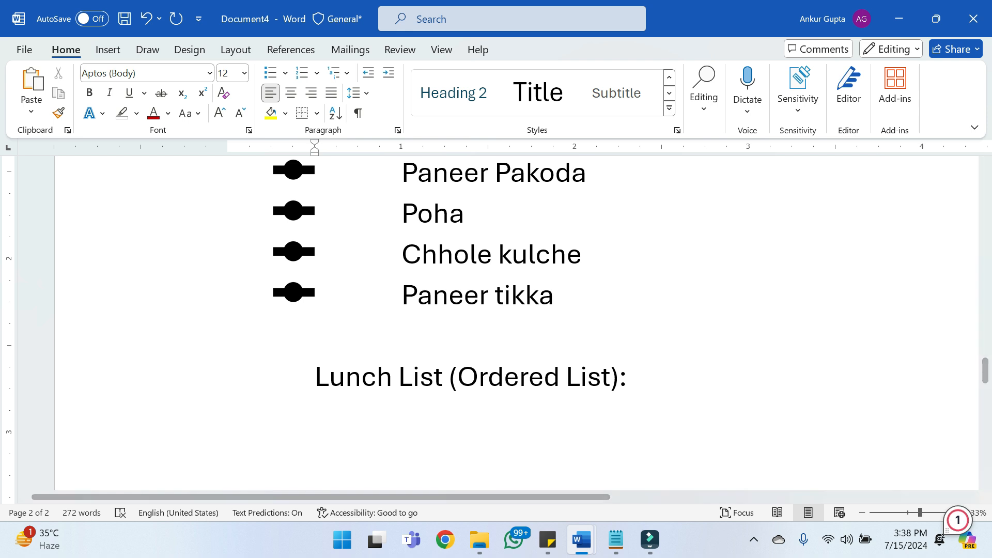
Start a numbered list in the 1. 2. 3. format with "Paneer Do pyaza" and begin the second item with "Shahi Pa"
{"action": "left_click", "coordinate": [317, 73]}
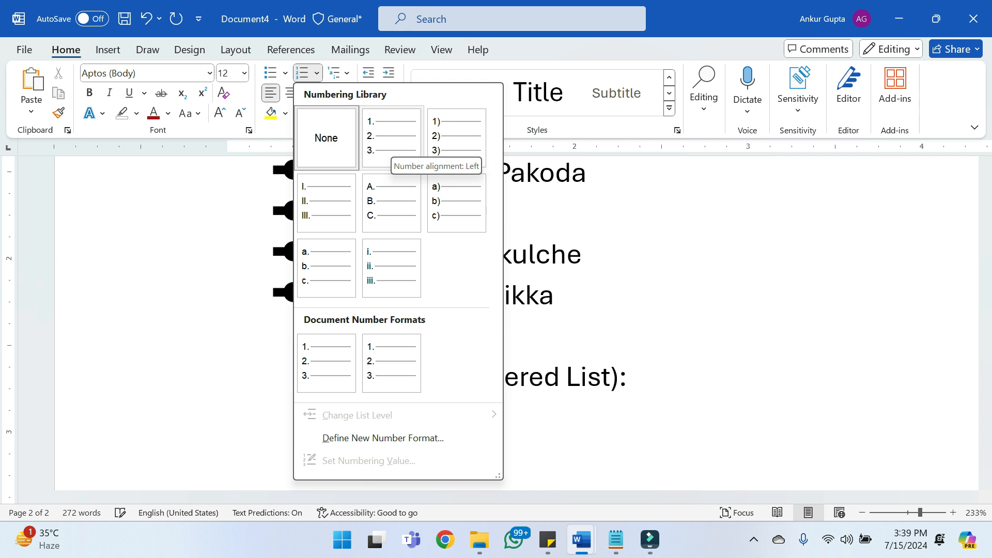
{"action": "left_click", "coordinate": [391, 138]}
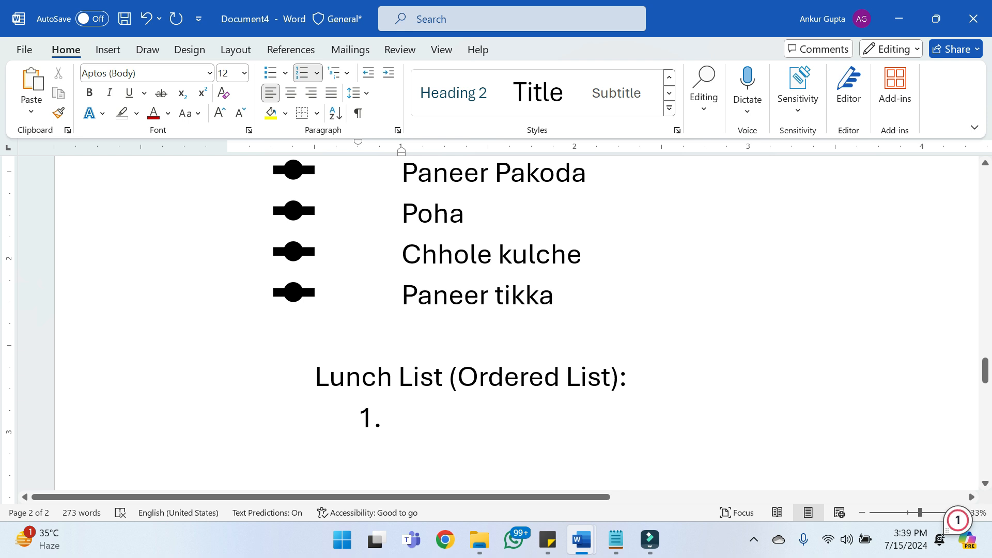
{"action": "type", "text": "Paneer"}
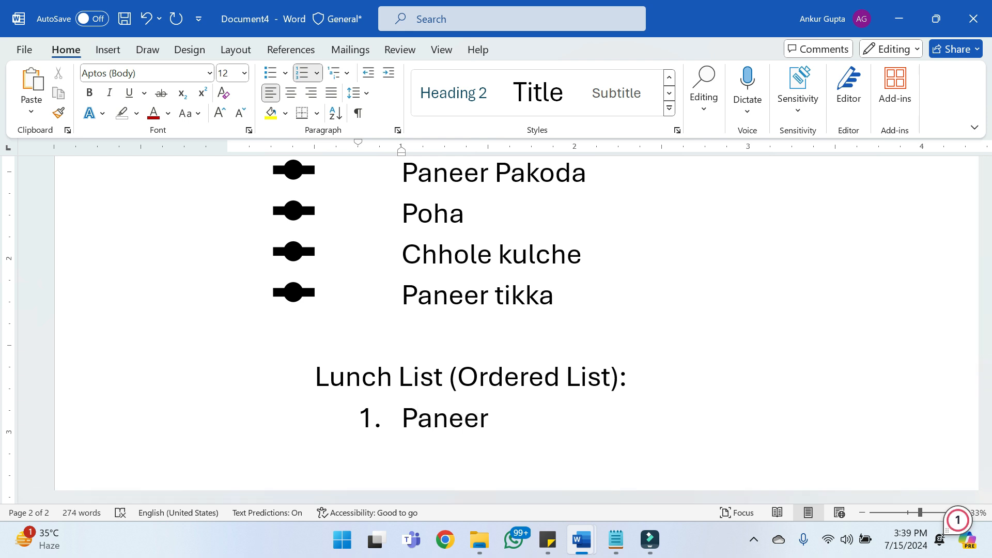
{"action": "type", "text": " Do pya"}
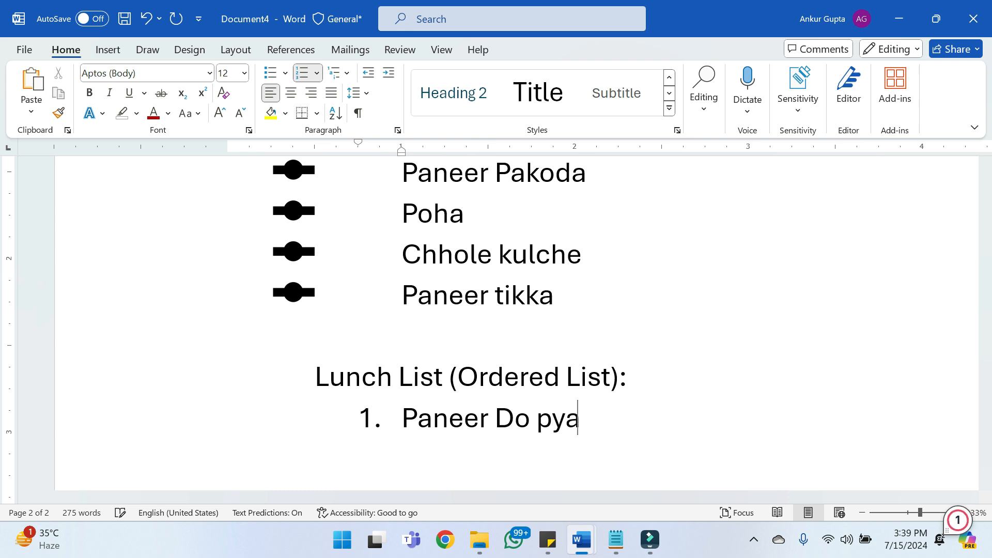
{"action": "type", "text": "za"}
{"action": "key", "text": "Return"}
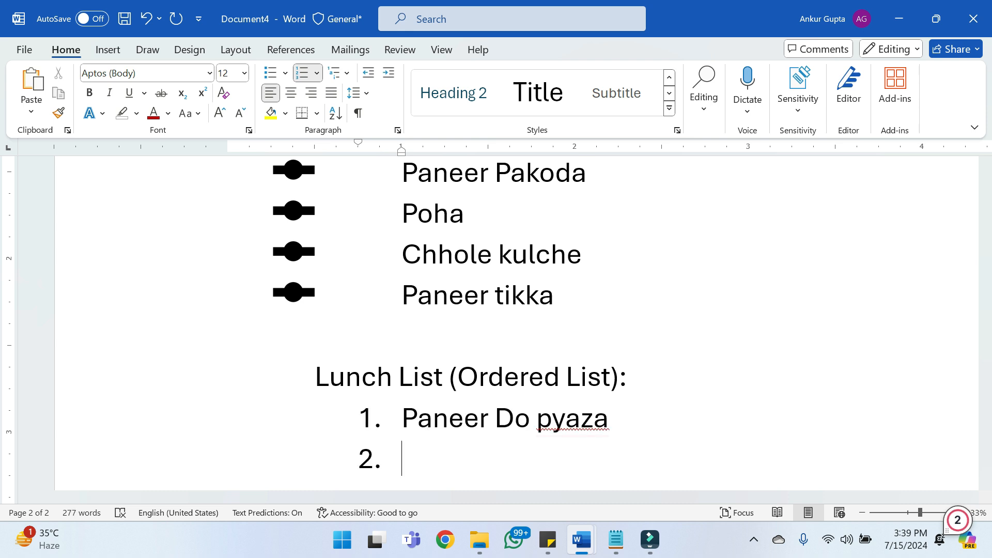
{"action": "type", "text": "Shahi Pa"}
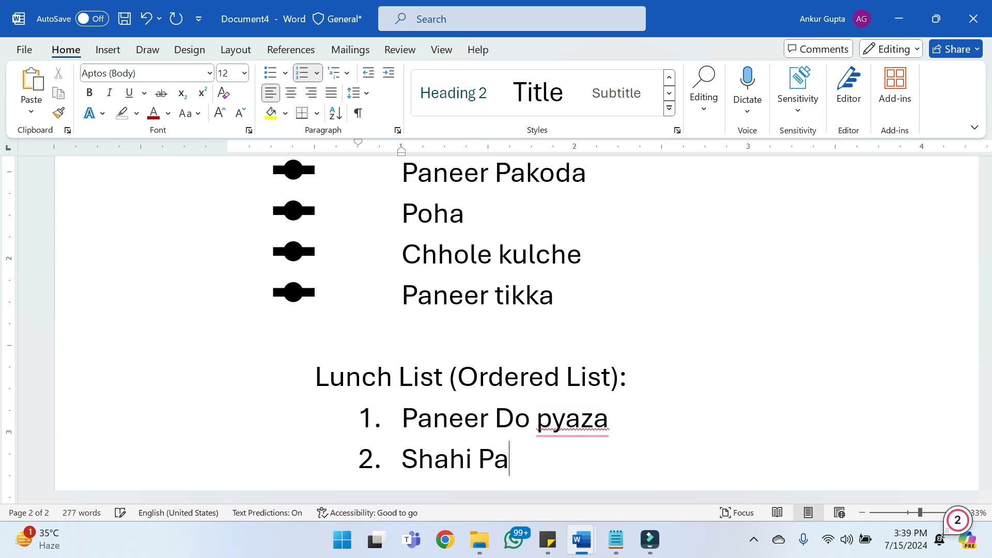
Complete the second lunch item as "Shahi Paneer" and add "Daal Makhani" as the third item
{"action": "type", "text": "neer"}
{"action": "key", "text": "Return"}
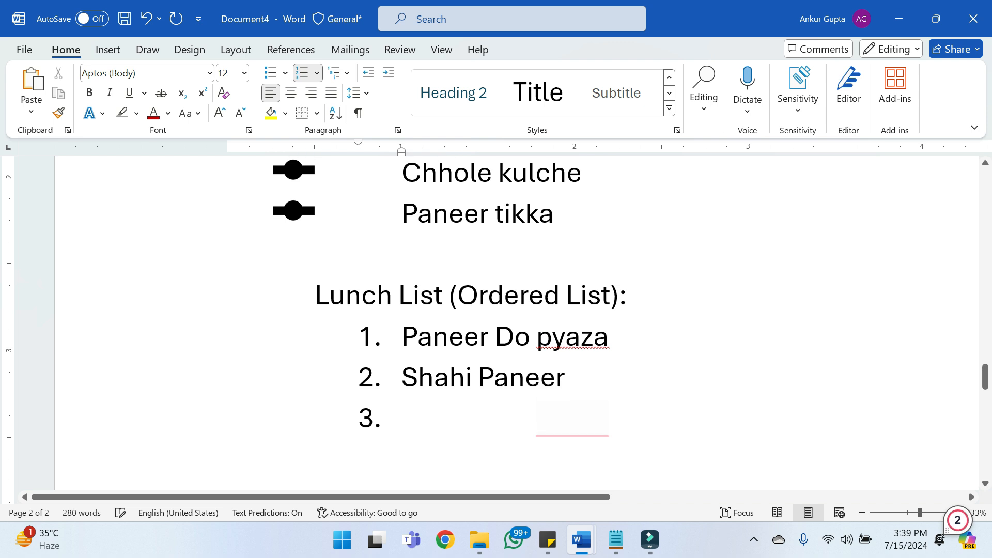
{"action": "type", "text": "Daal"}
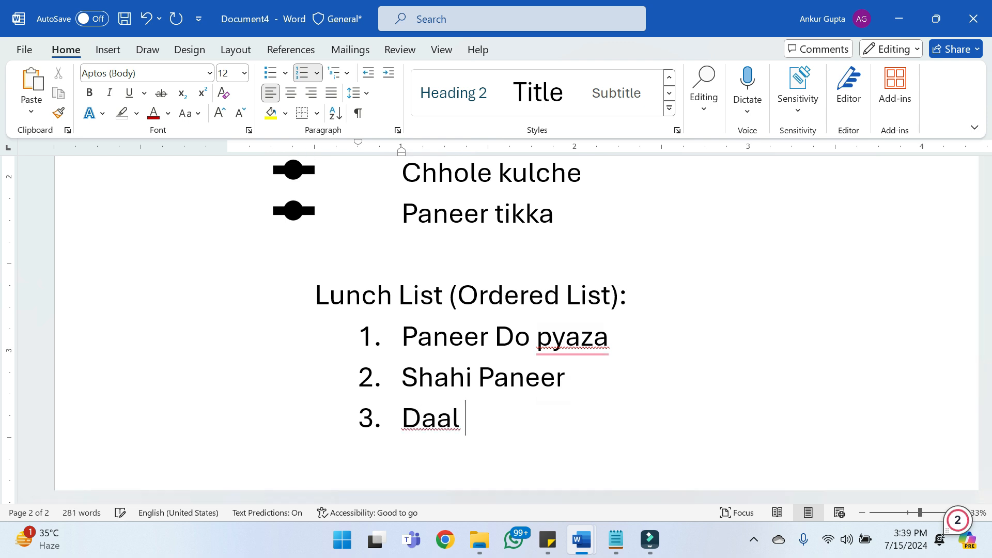
{"action": "type", "text": " Makhani"}
{"action": "key", "text": "Return"}
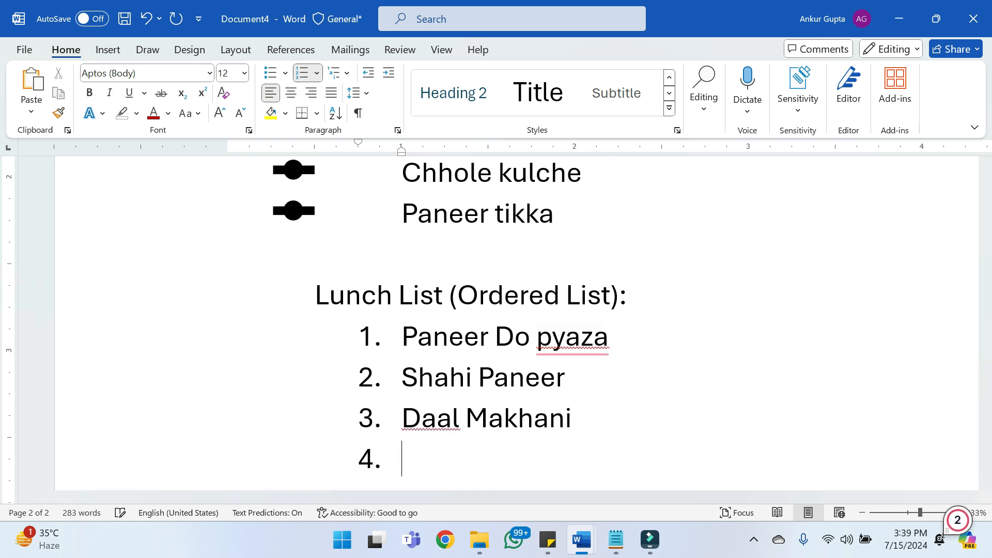
{"action": "type", "text": "Ka"}
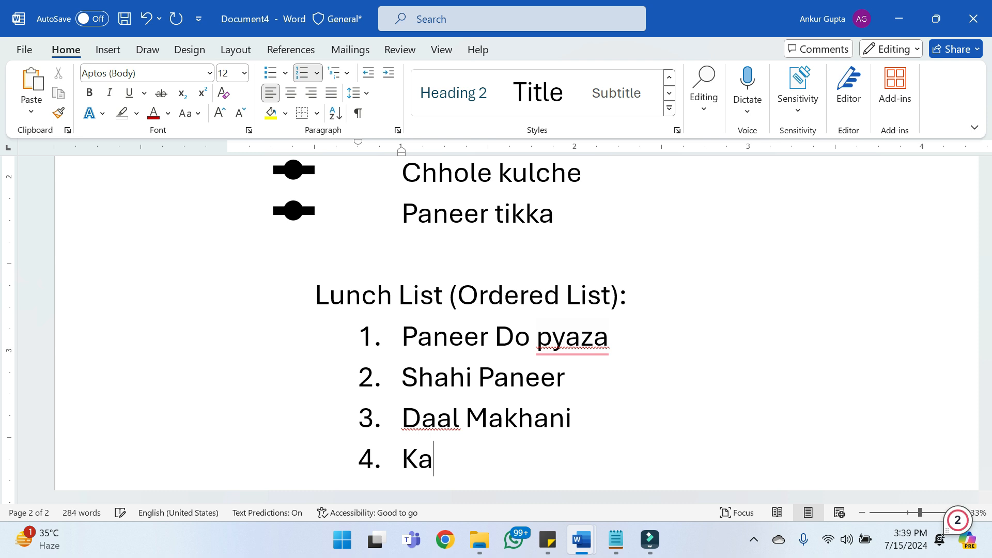
{"action": "type", "text": "rhi"}
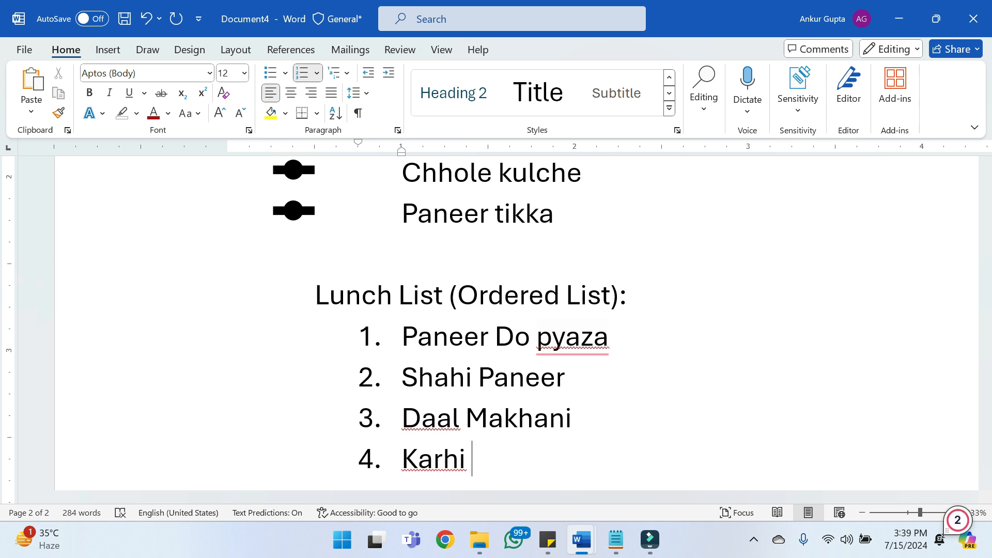
{"action": "key", "text": "BackSpace"}
{"action": "key", "text": "BackSpace"}
{"action": "key", "text": "BackSpace"}
{"action": "key", "text": "BackSpace"}
{"action": "key", "text": "BackSpace"}
{"action": "key", "text": "BackSpace"}
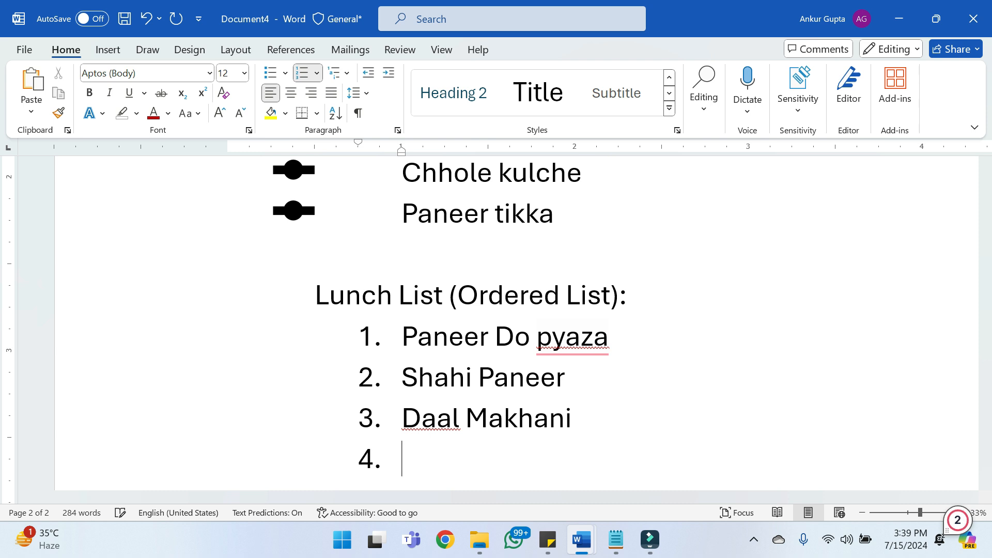
Add "Kadhai Paneer", "Chapati", "Rice" and "Rasgulla" as items 4 to 7 of the lunch list
{"action": "type", "text": "Kadhai "}
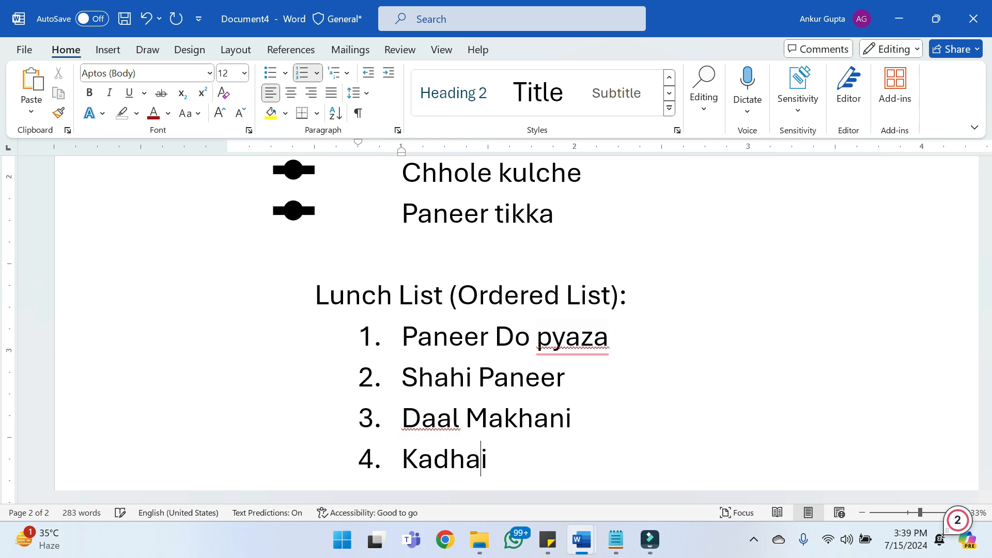
{"action": "type", "text": "Paneer"}
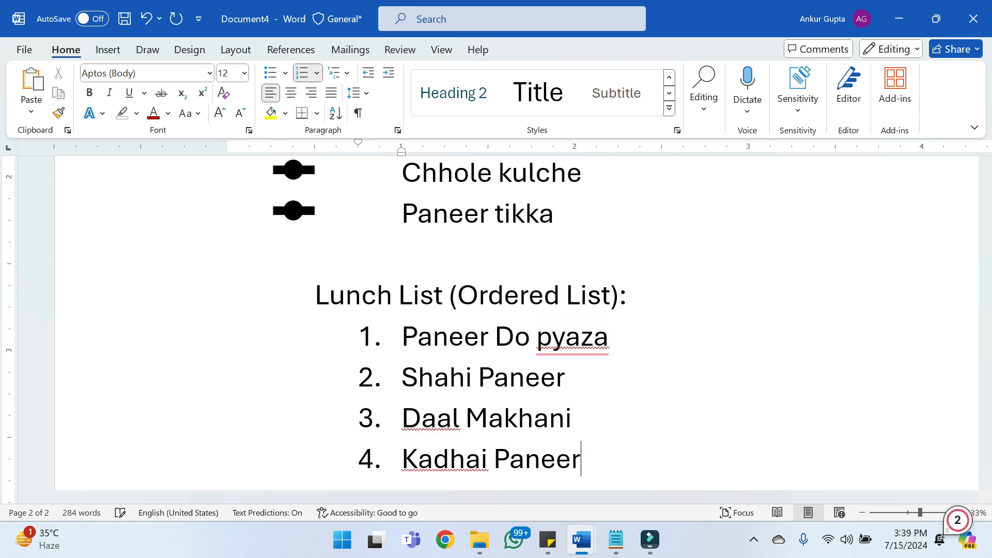
{"action": "key", "text": "Return"}
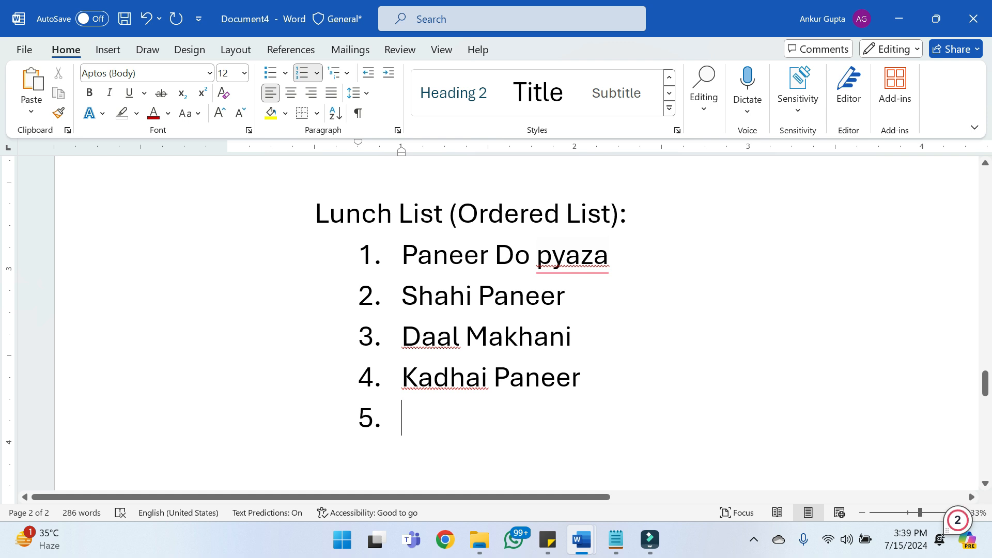
{"action": "type", "text": "Chapati"}
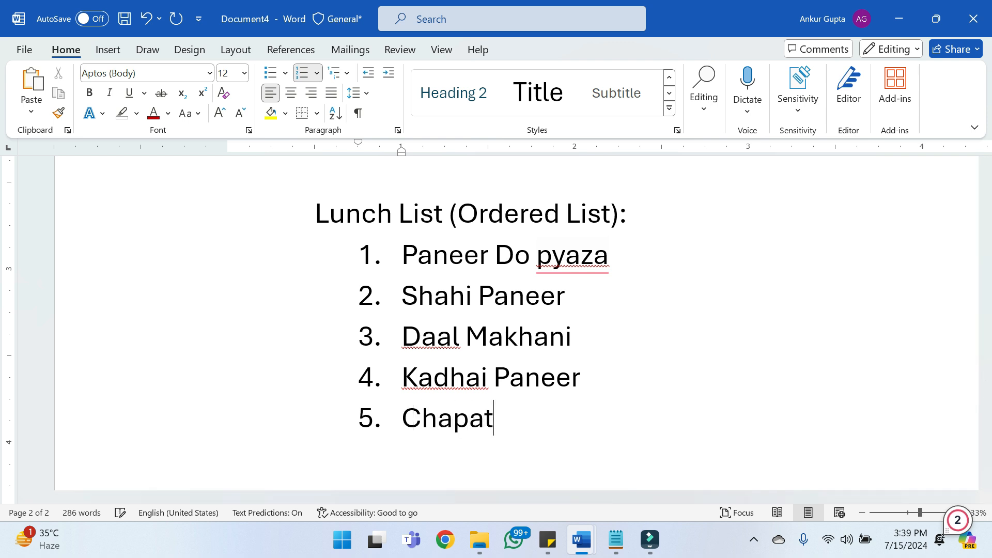
{"action": "key", "text": "Return"}
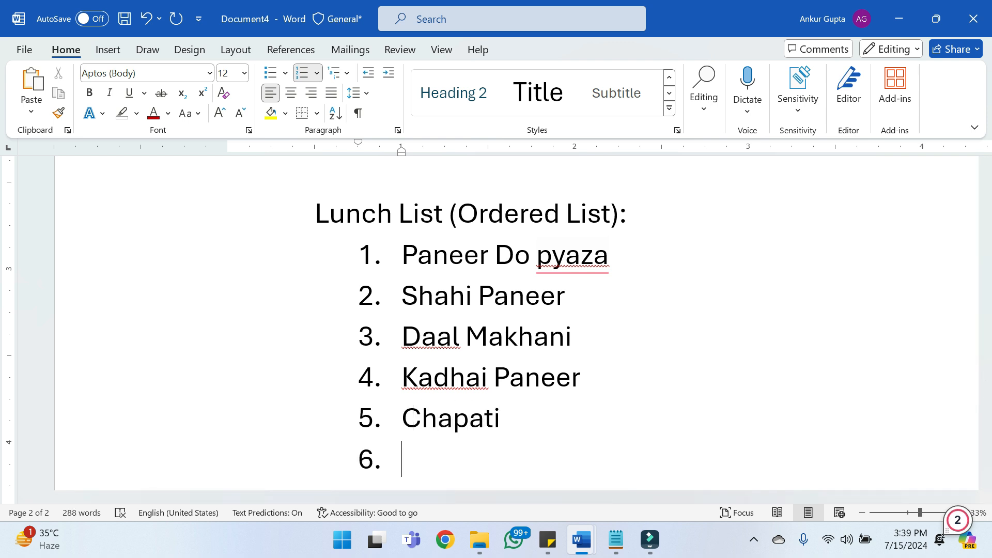
{"action": "type", "text": "Rice"}
{"action": "key", "text": "Return"}
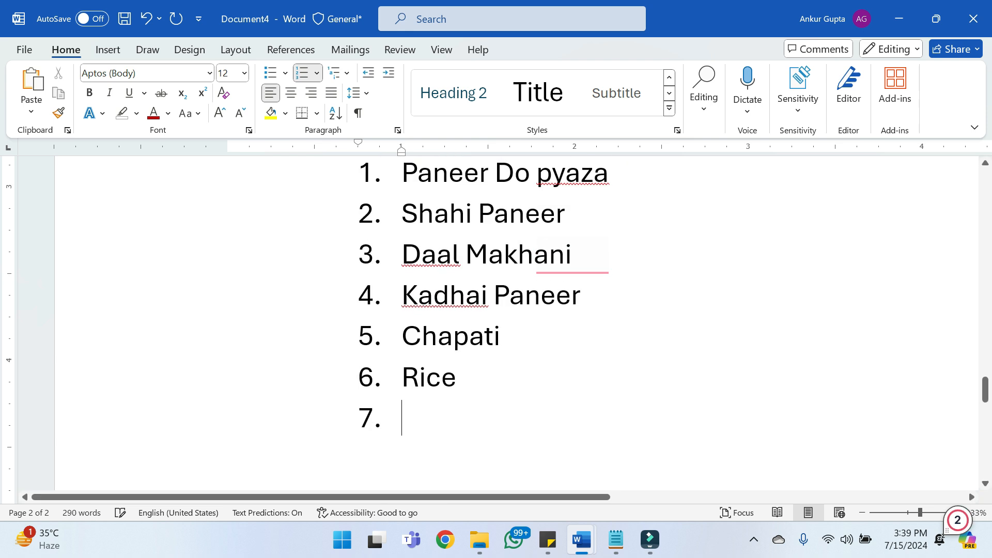
{"action": "type", "text": "Ras"}
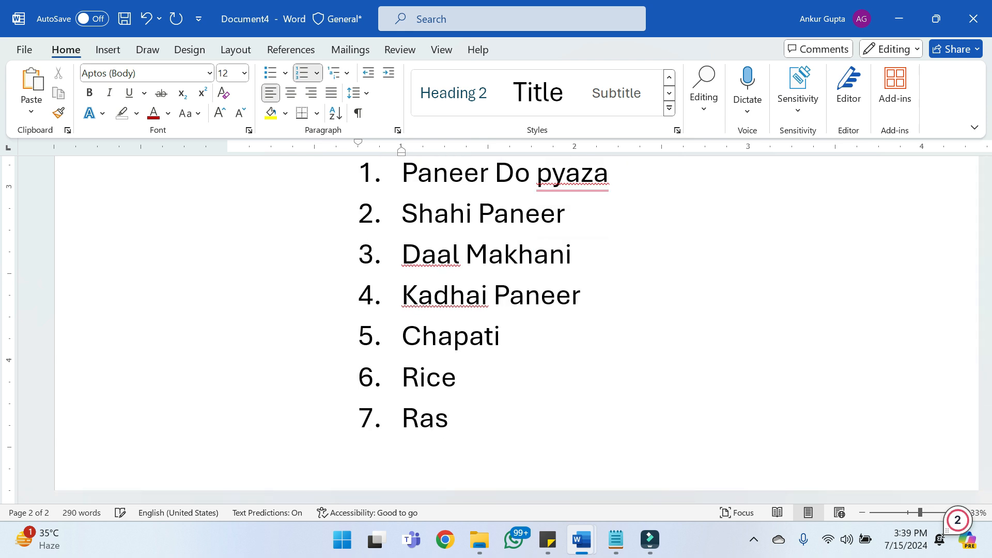
{"action": "type", "text": "gulla"}
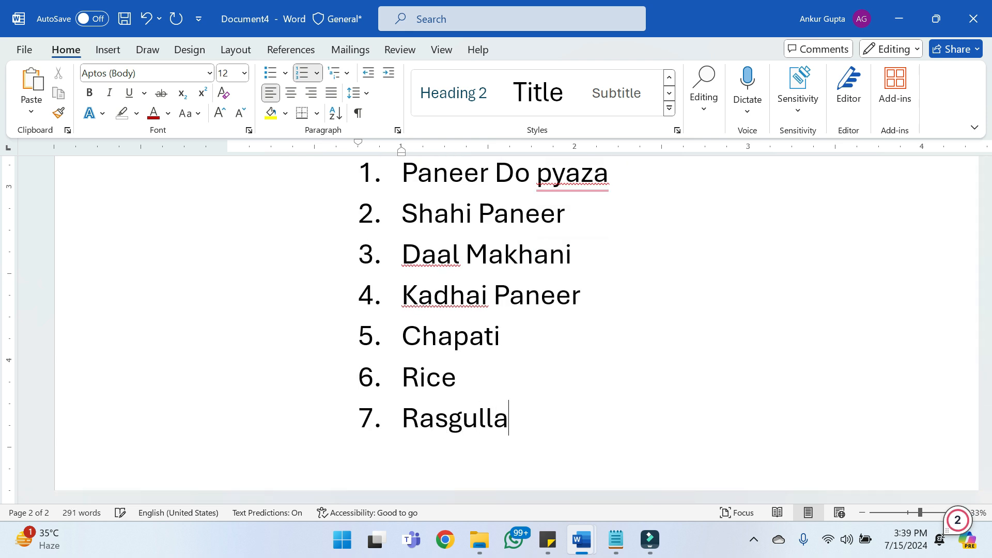
Apply the a) b) c) numbering format to all seven lunch items, and switch it to uppercase Roman numerals (I. II. III.)
{"action": "left_click_drag", "start_coordinate": [984, 390], "coordinate": [985, 387]}
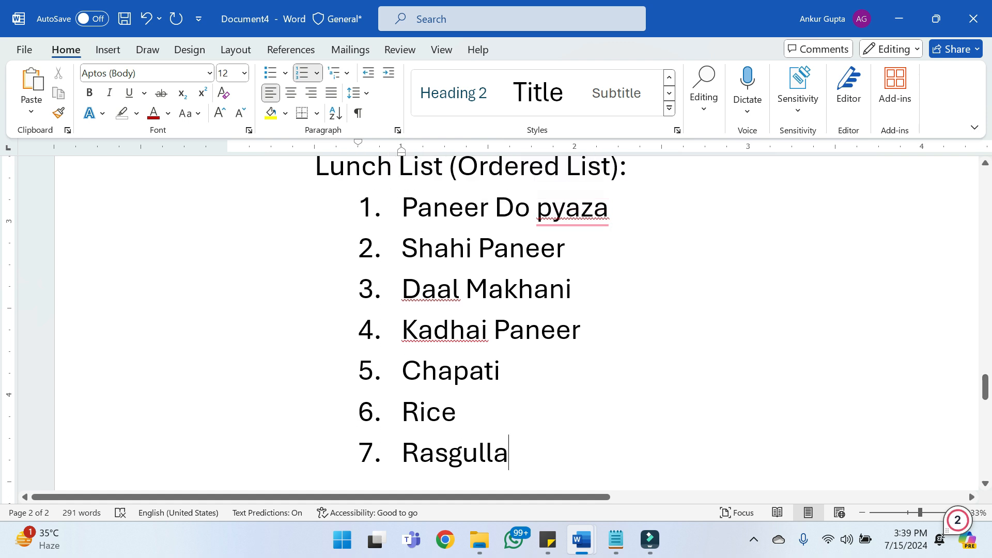
{"action": "left_click_drag", "start_coordinate": [521, 454], "coordinate": [399, 209]}
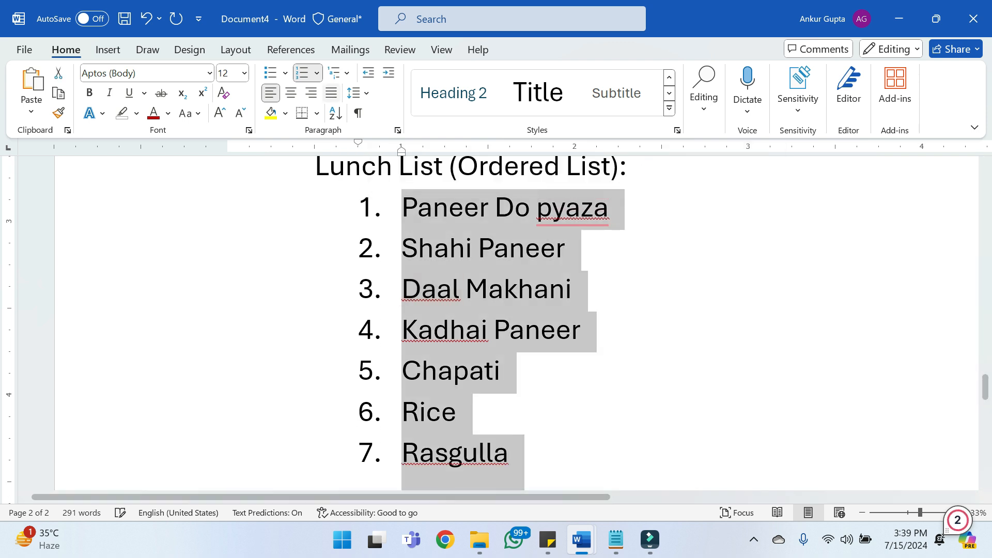
{"action": "left_click", "coordinate": [317, 73]}
{"action": "left_click", "coordinate": [456, 299]}
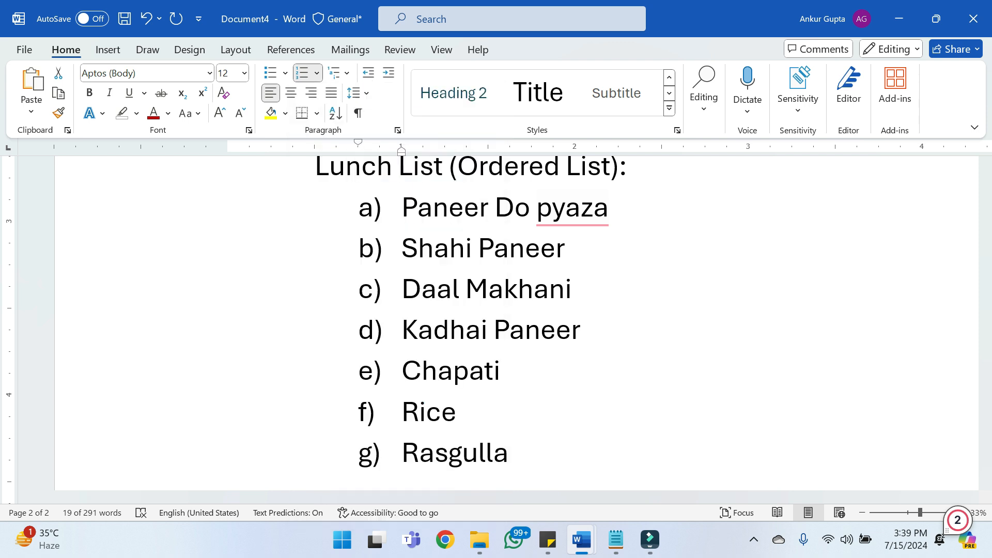
{"action": "left_click", "coordinate": [317, 73]}
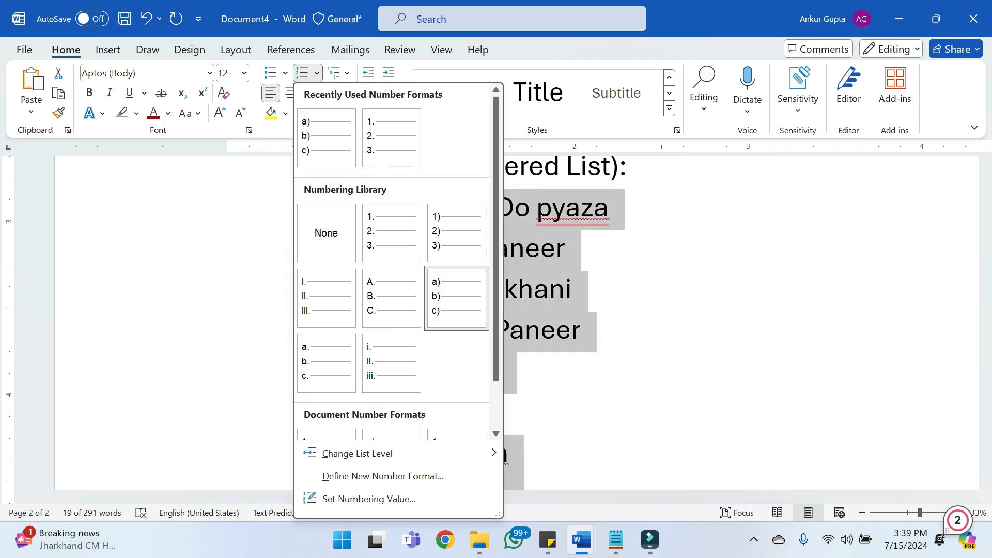
{"action": "left_click", "coordinate": [326, 297]}
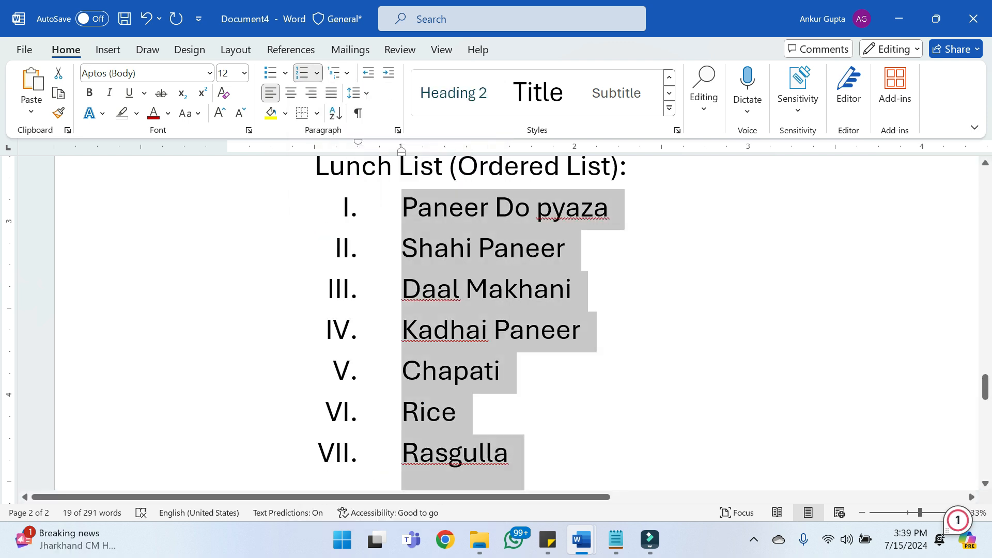
End the list after Rasgulla and start a new page with an unindented, justified empty paragraph
{"action": "left_click", "coordinate": [509, 453]}
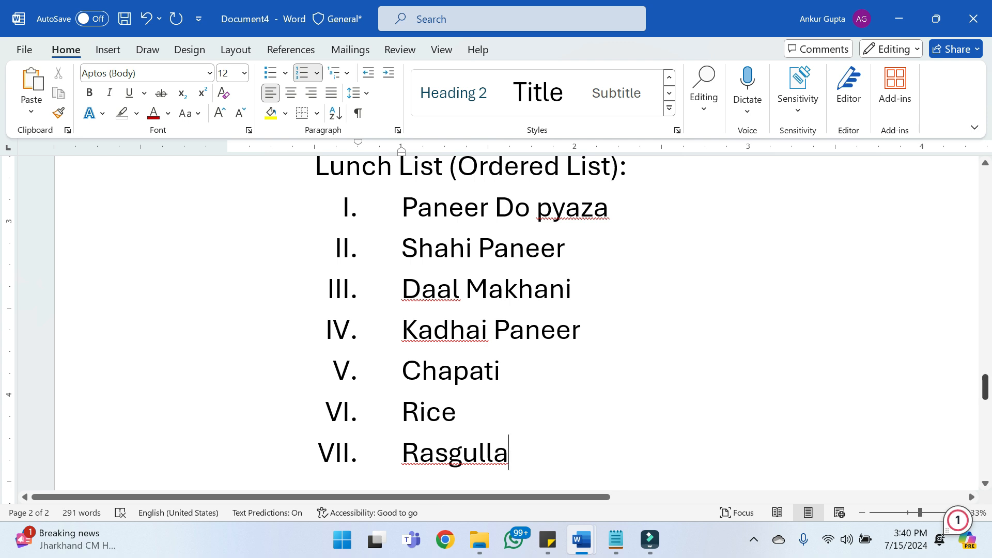
{"action": "scroll", "coordinate": [496, 320], "scroll_direction": "down", "scroll_amount": 2}
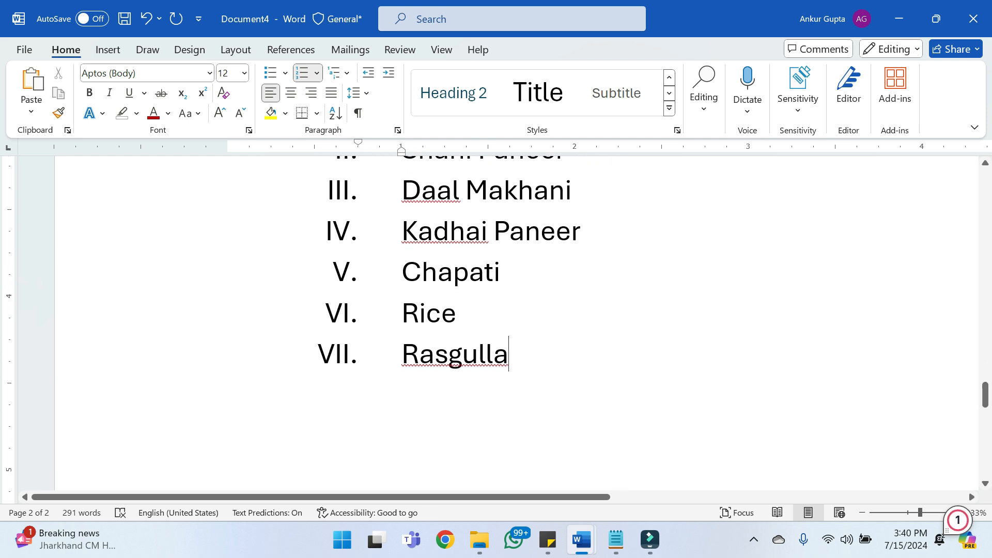
{"action": "key", "text": "Return"}
{"action": "key", "text": "BackSpace"}
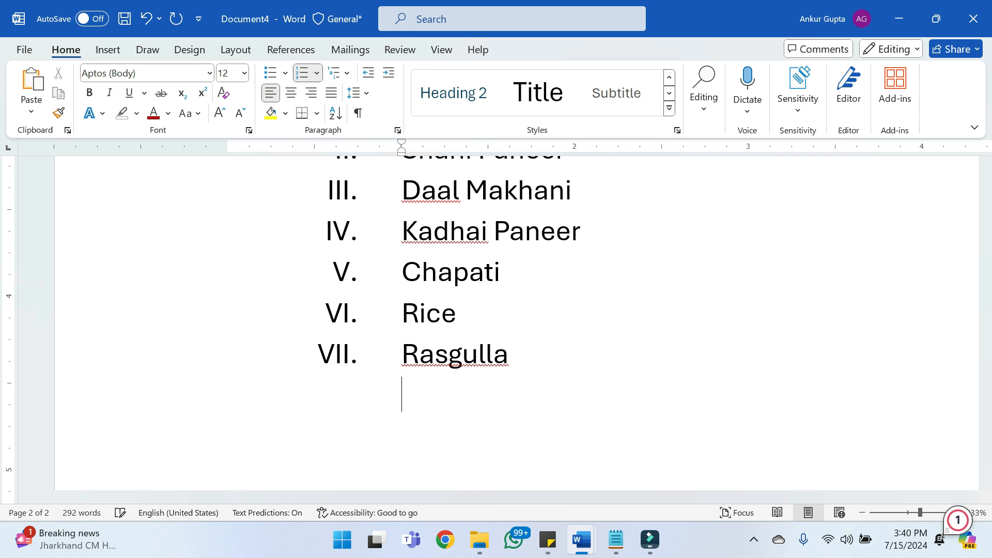
{"action": "key", "text": "ctrl+Return"}
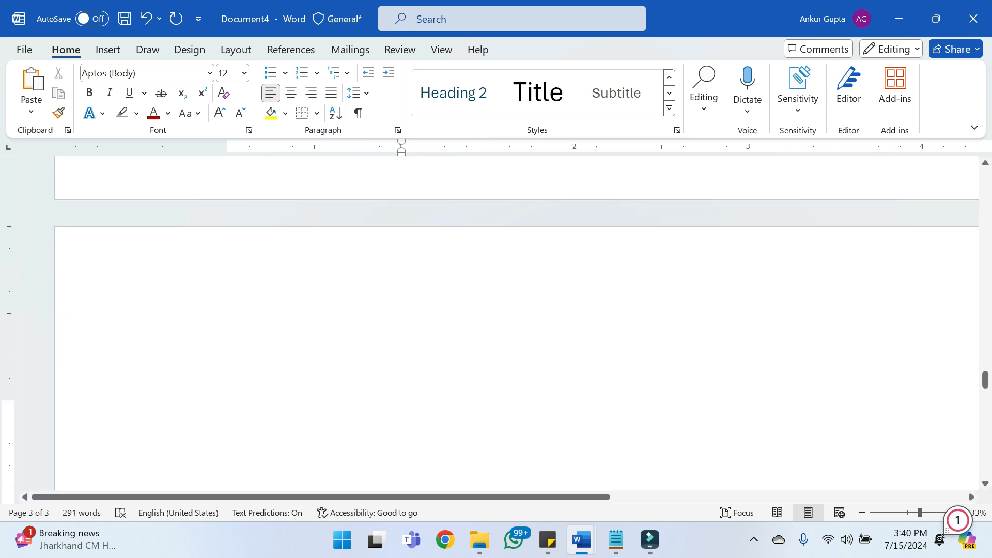
{"action": "key", "text": "ctrl+j"}
{"action": "key", "text": "BackSpace"}
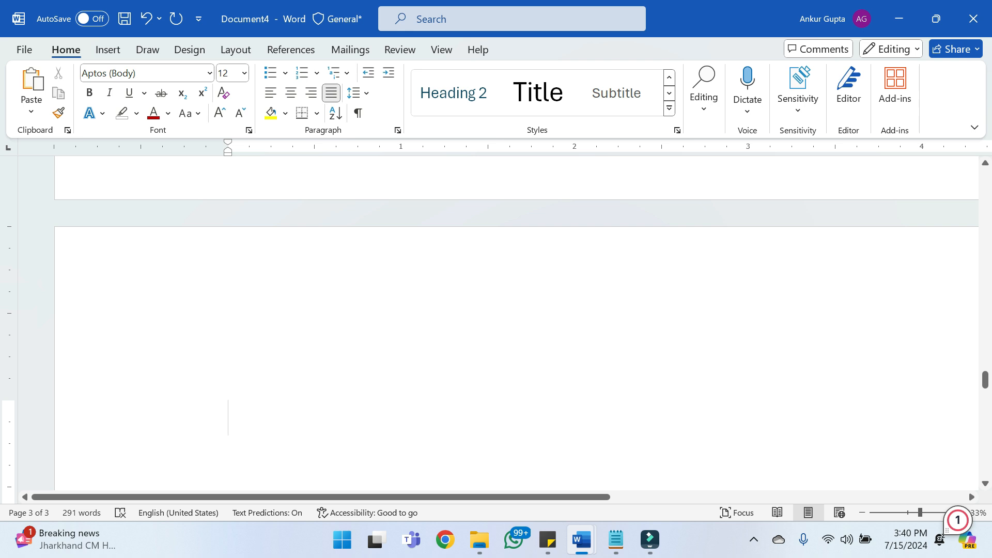
{"action": "type", "text": "1."}
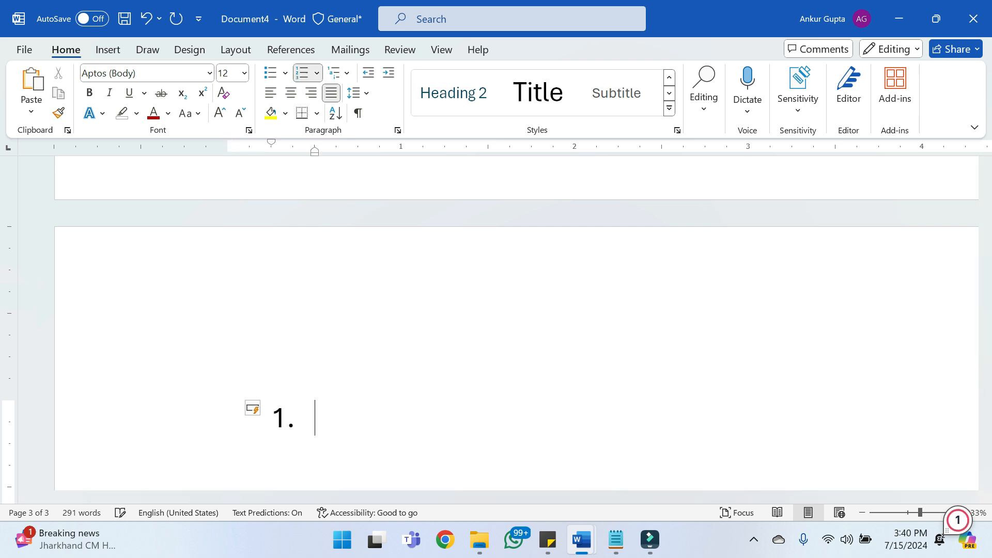
{"action": "key", "text": "BackSpace"}
{"action": "key", "text": "BackSpace"}
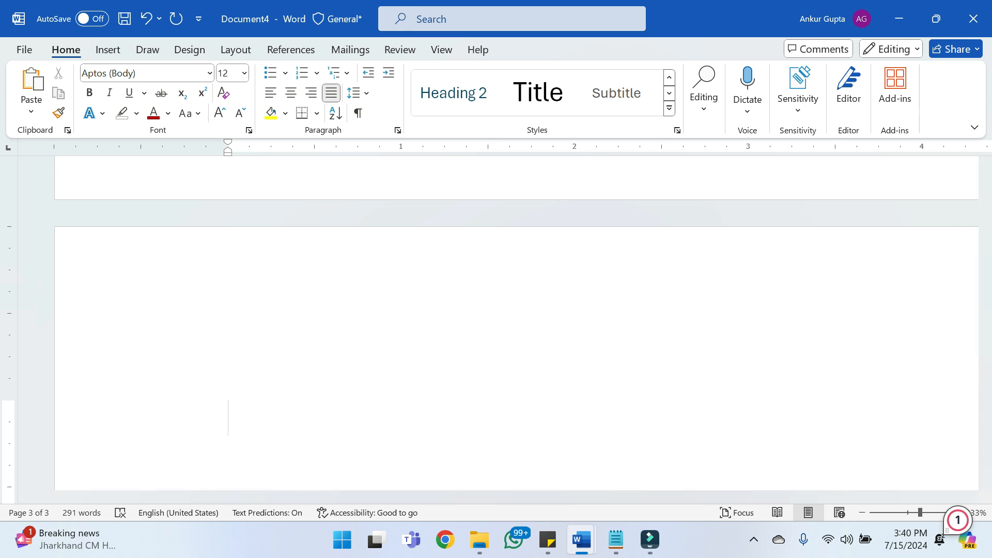
{"action": "type", "text": "1."}
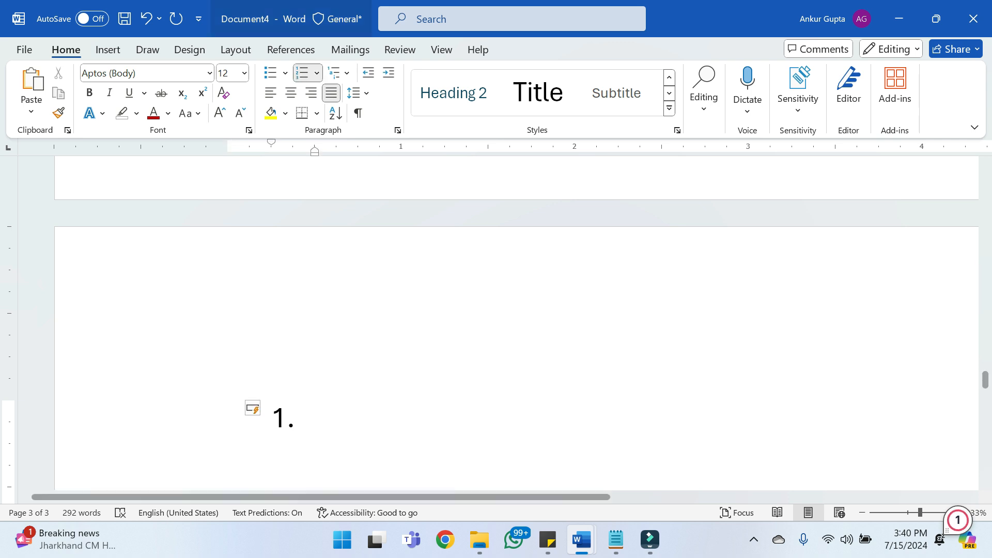
{"action": "key", "text": "BackSpace"}
{"action": "key", "text": "BackSpace"}
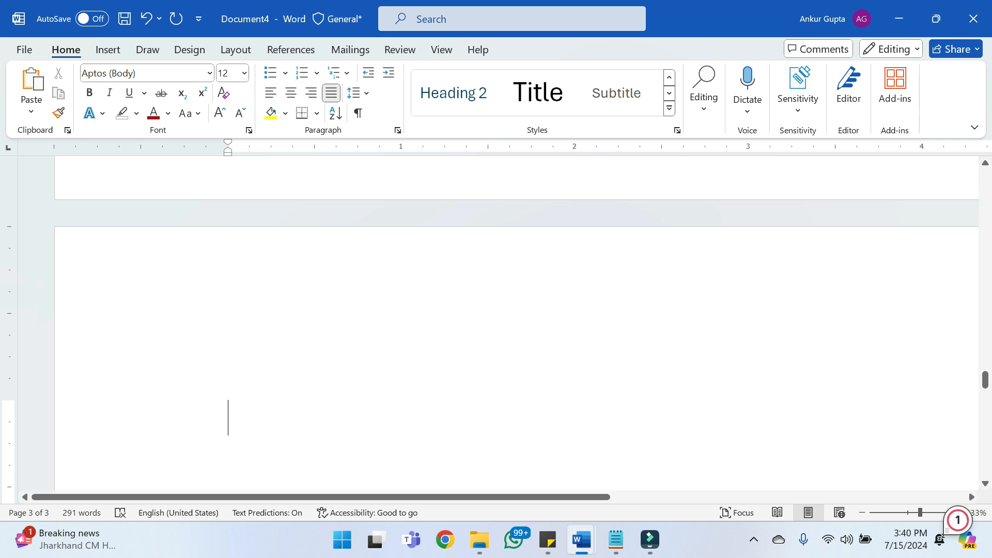
Start a numbered list at 1. on the new page with the items "Home" and "Insert"
{"action": "type", "text": "1."}
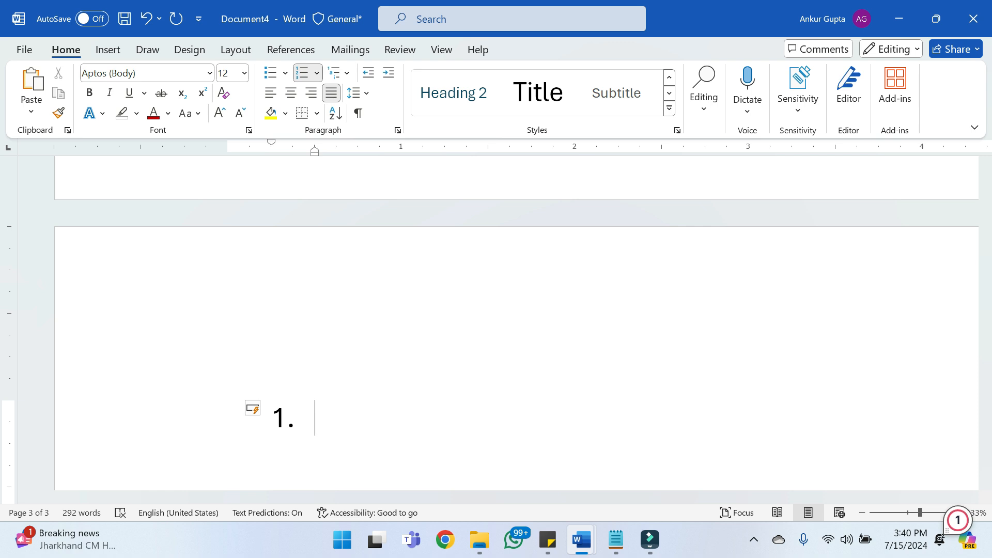
{"action": "type", "text": " Home"}
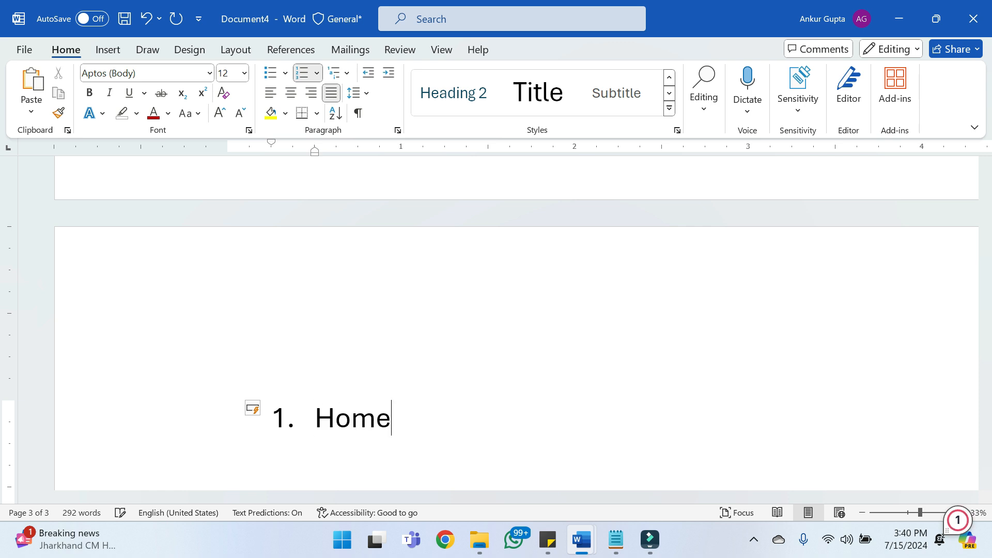
{"action": "key", "text": "Return"}
{"action": "type", "text": "Insert"}
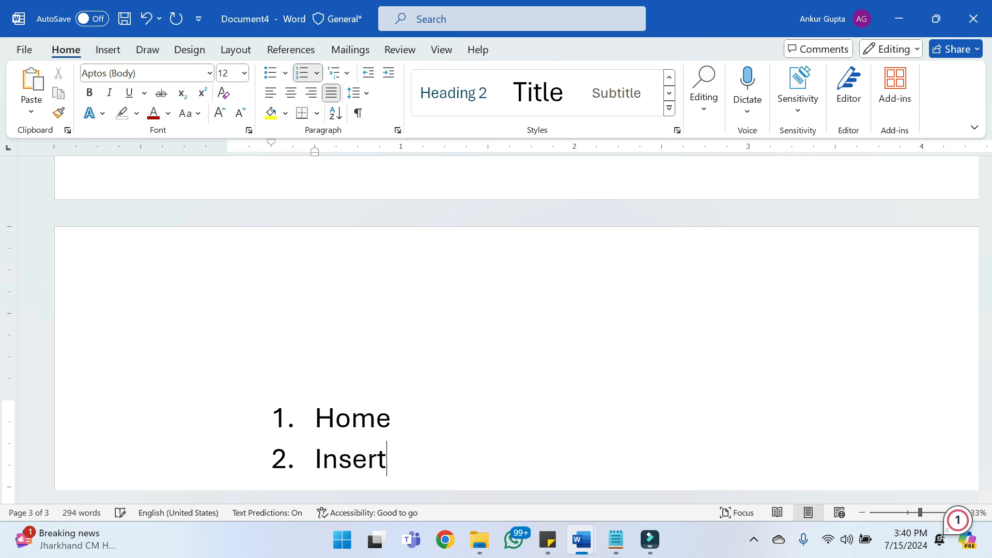
Insert an empty item between Home and Insert, and demote it to a second-level sub-item of Home
{"action": "left_click", "coordinate": [392, 418]}
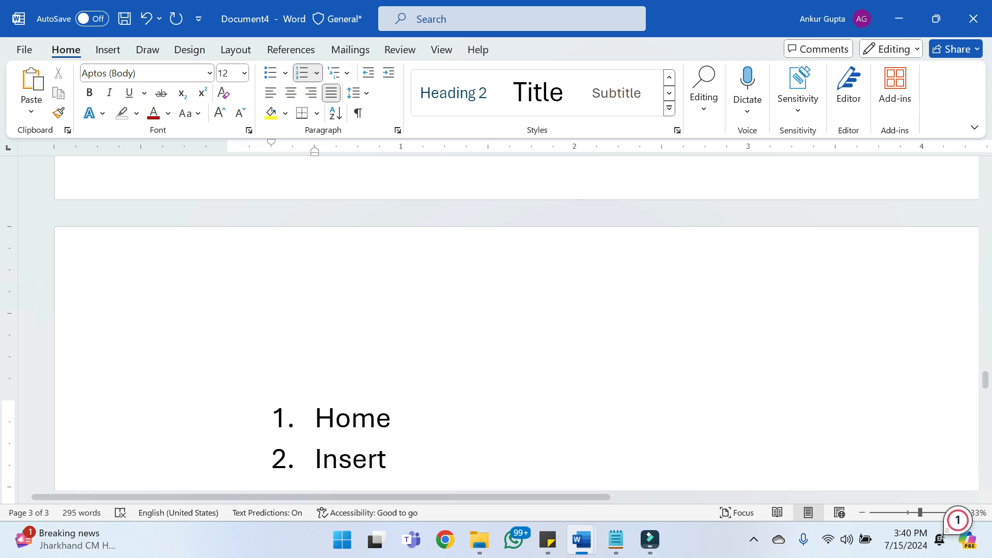
{"action": "key", "text": "Return"}
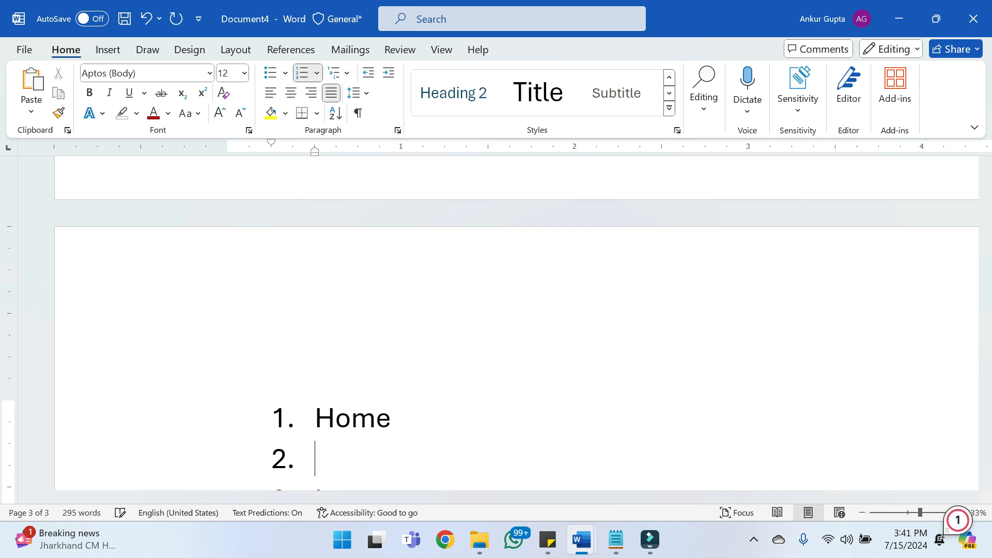
{"action": "scroll", "coordinate": [517, 331], "scroll_direction": "down", "scroll_amount": 2}
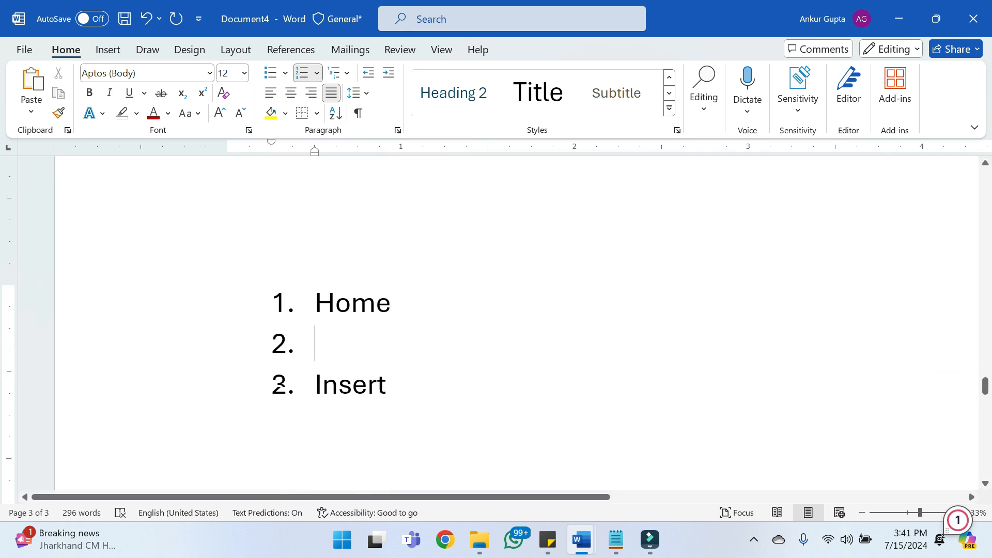
{"action": "key", "text": "Tab"}
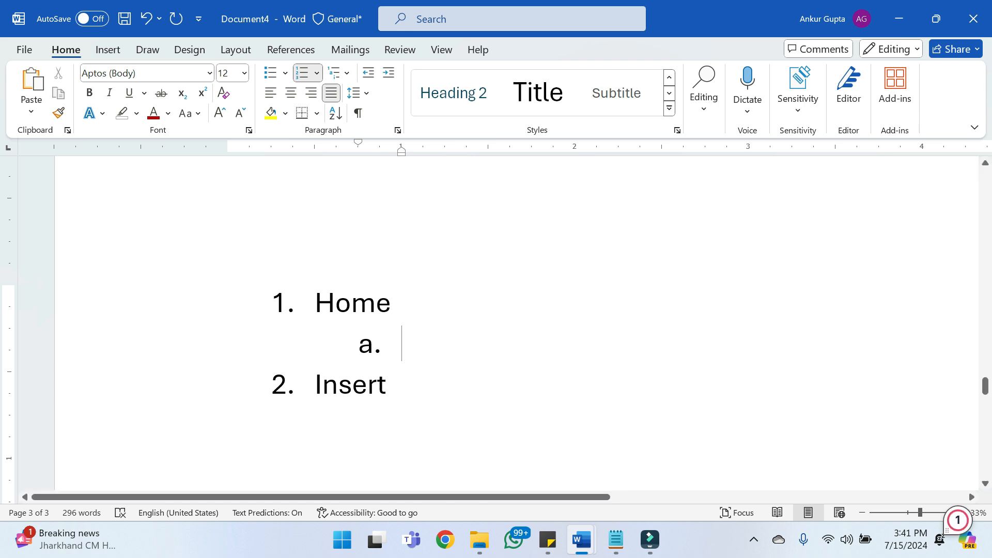
Enter "Clipboard" and "font" as the second-level sub-items a. and b. under Home
{"action": "left_click", "coordinate": [340, 73]}
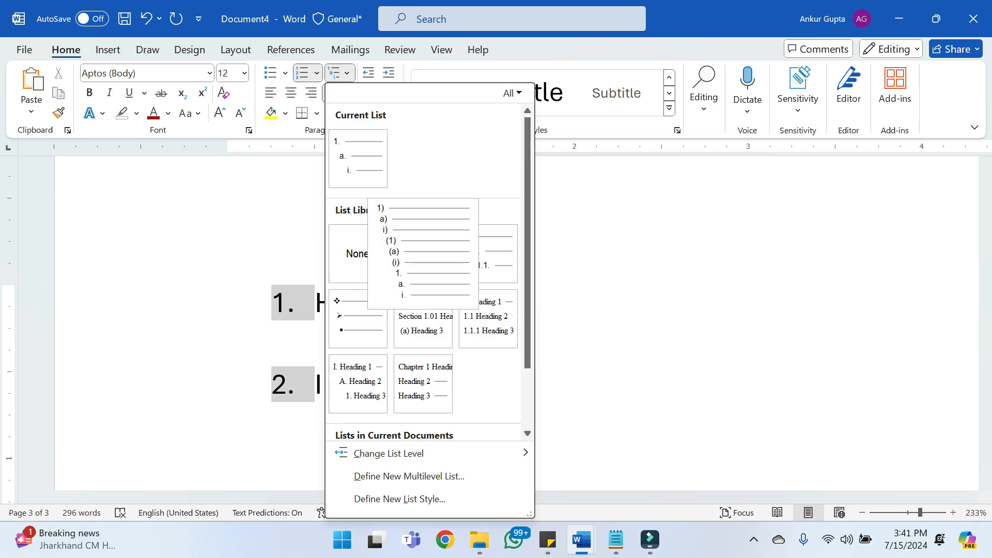
{"action": "key", "text": "Escape"}
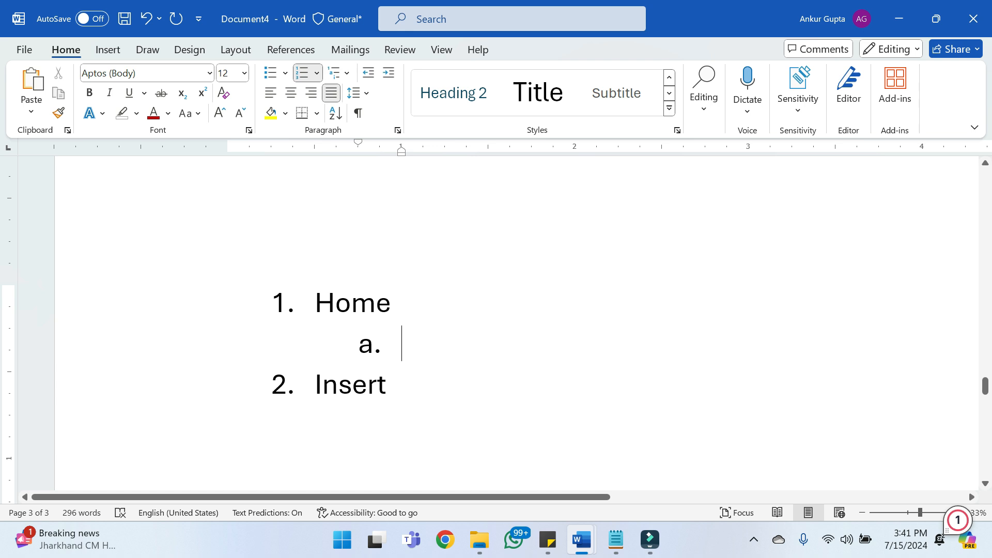
{"action": "type", "text": "Clip"}
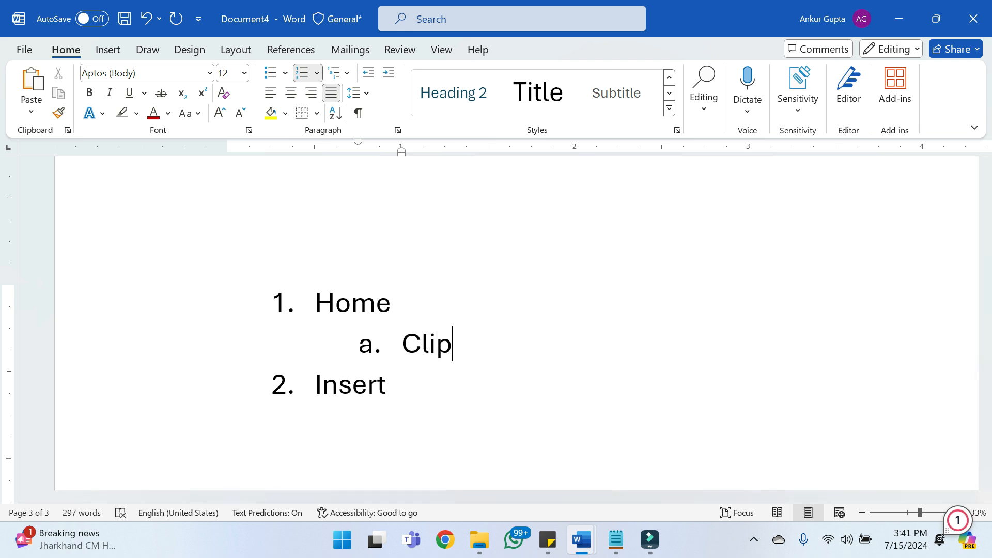
{"action": "type", "text": "board"}
{"action": "key", "text": "Return"}
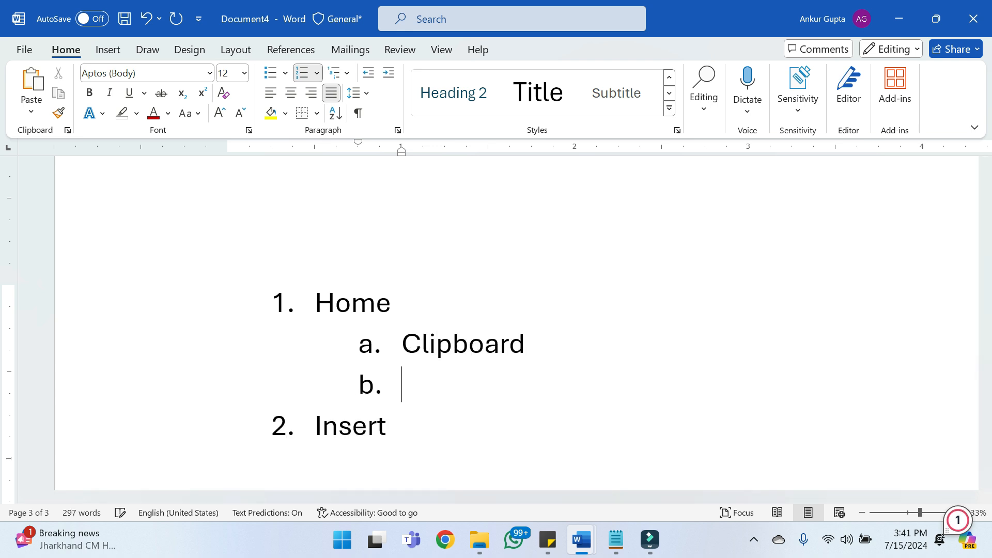
{"action": "type", "text": "font"}
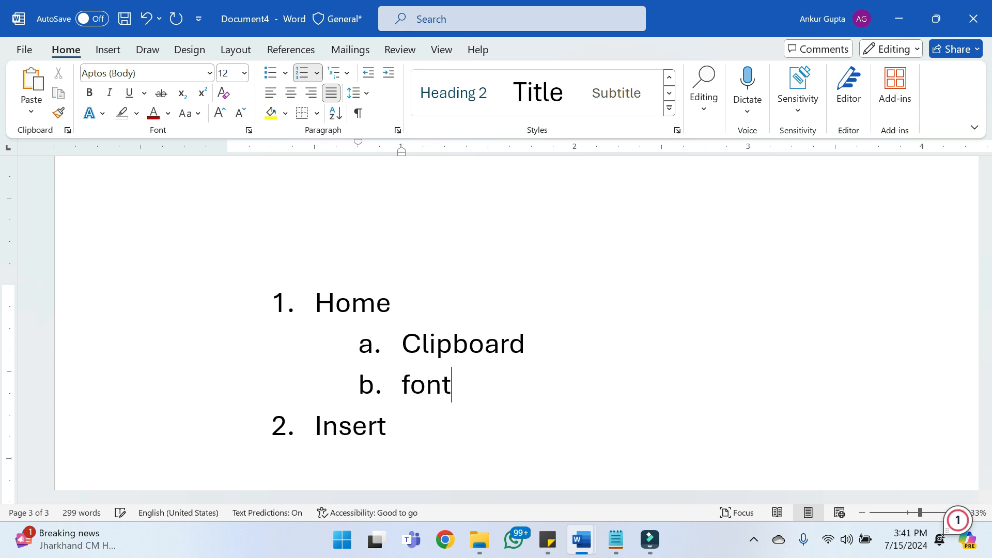
Add the third-level items "Cut", "Copy" and "paste" beneath Clipboard
{"action": "left_click", "coordinate": [525, 343]}
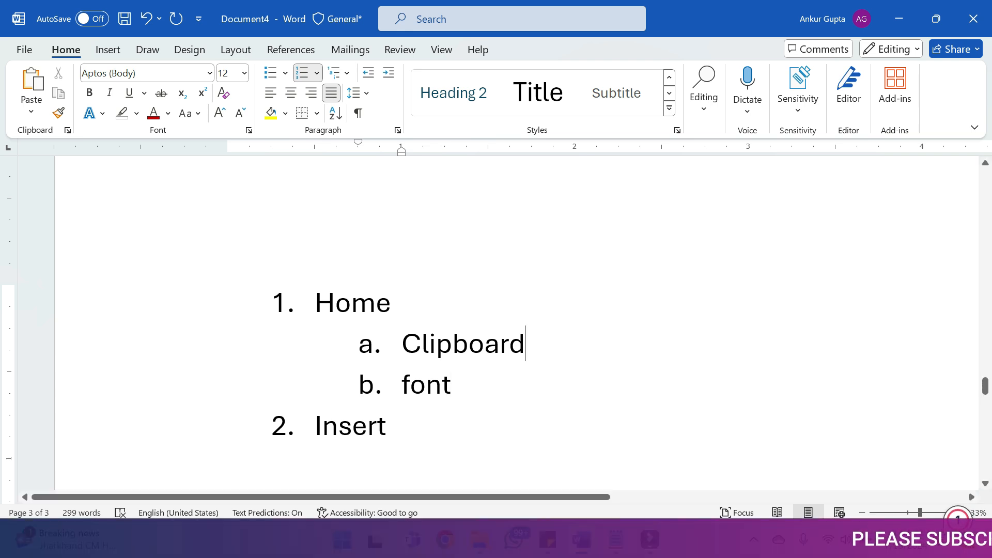
{"action": "key", "text": "Return"}
{"action": "key", "text": "Tab"}
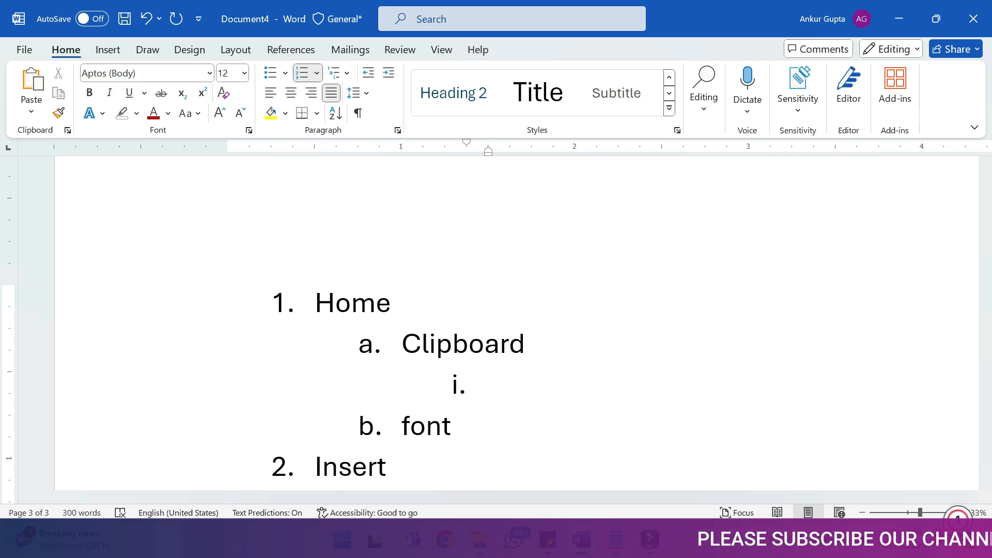
{"action": "type", "text": "cut"}
{"action": "key", "text": "Return"}
{"action": "type", "text": "c"}
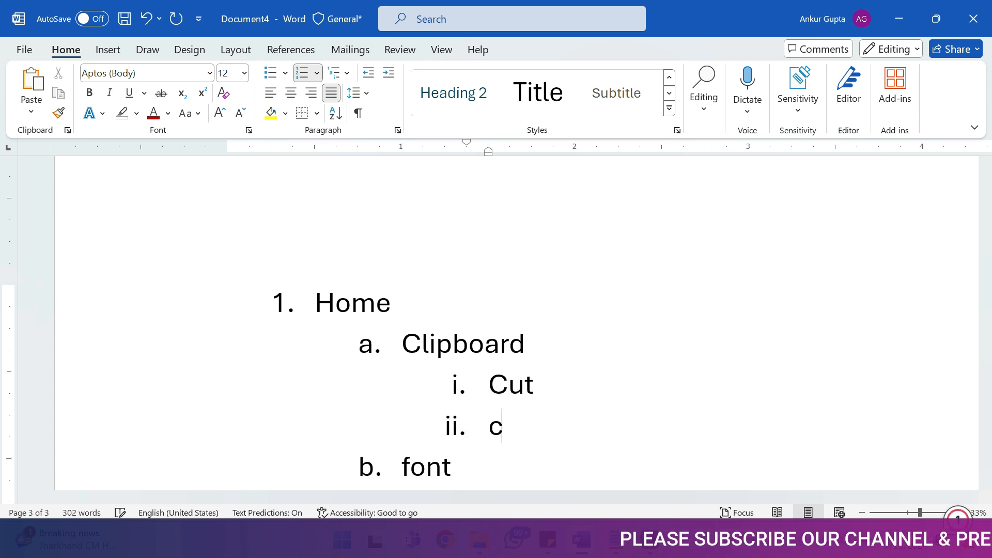
{"action": "type", "text": "opy"}
{"action": "key", "text": "Return"}
{"action": "type", "text": "paste"}
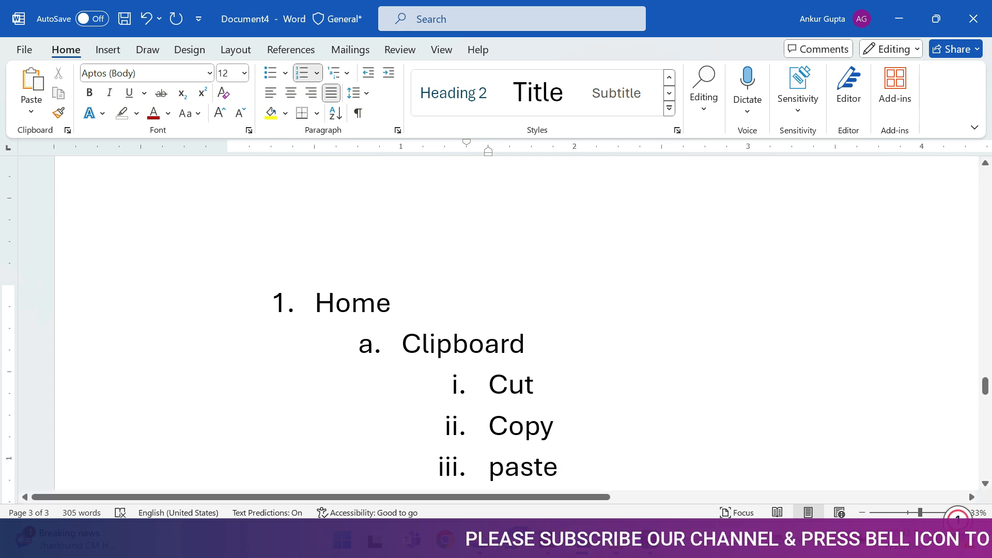
Change the numbering of the Cut, Copy and paste items to the a) b) c) format
{"action": "scroll", "coordinate": [495, 321], "scroll_direction": "down", "scroll_amount": 2}
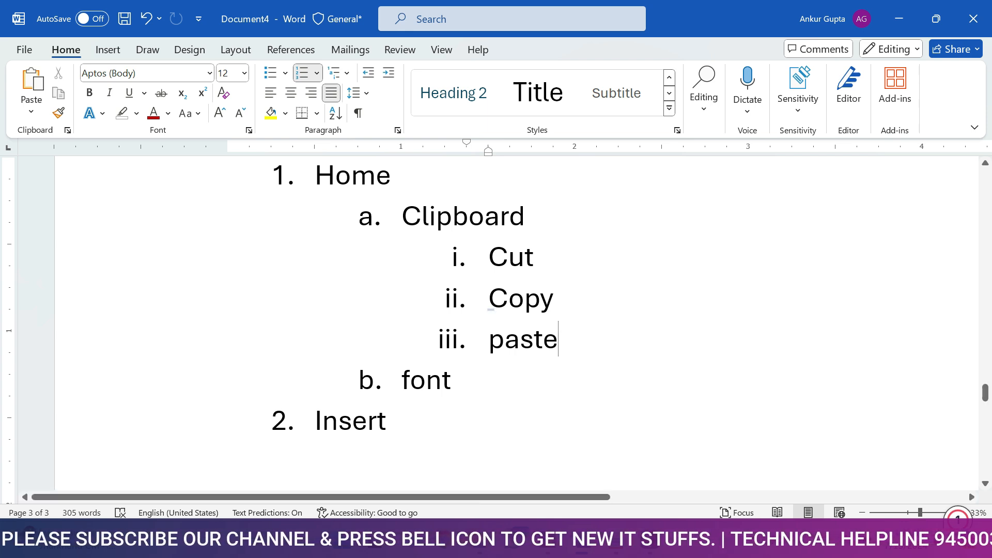
{"action": "left_click_drag", "start_coordinate": [489, 257], "coordinate": [570, 340]}
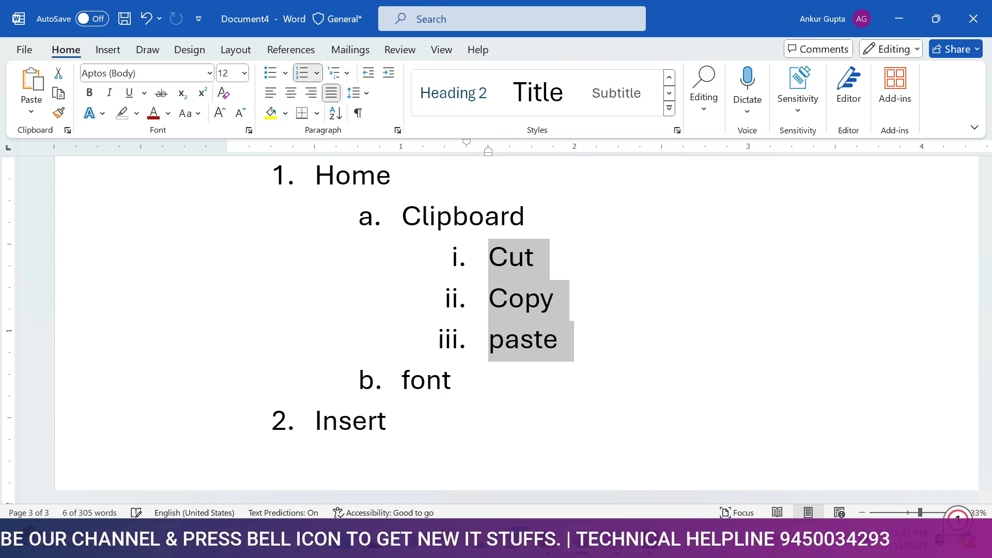
{"action": "left_click", "coordinate": [317, 73]}
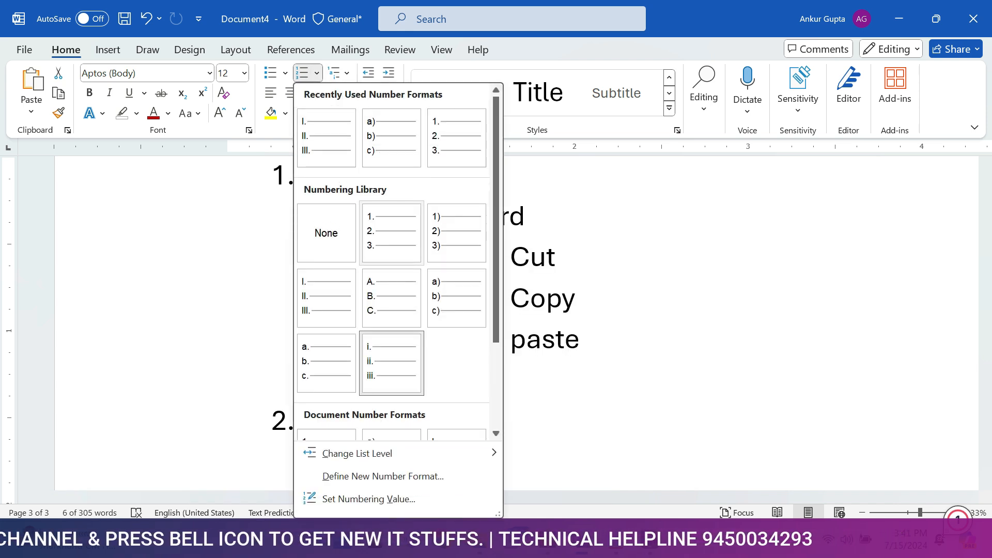
{"action": "left_click", "coordinate": [456, 298]}
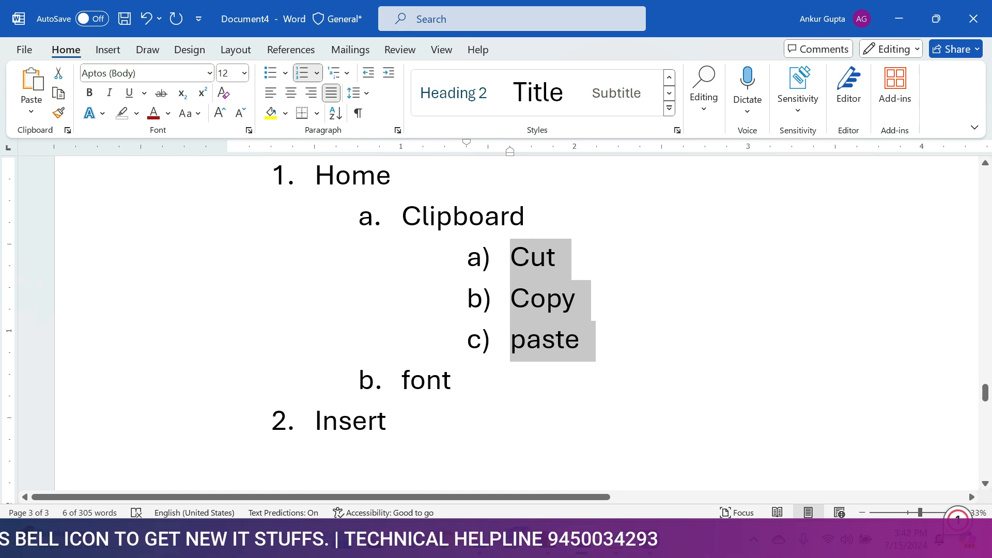
{"action": "left_click", "coordinate": [580, 340]}
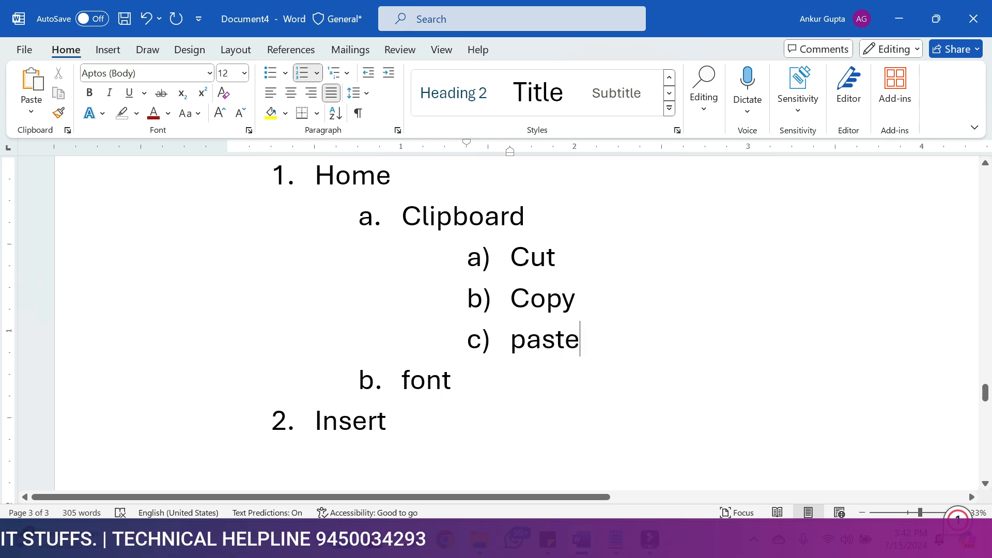
Start a new page after the Insert item and remove the list numbering from its first paragraph
{"action": "mouse_move", "coordinate": [985, 393]}
{"action": "left_mouse_down"}
{"action": "mouse_move", "coordinate": [985, 346]}
{"action": "mouse_move", "coordinate": [985, 411]}
{"action": "mouse_move", "coordinate": [985, 388]}
{"action": "left_mouse_up"}
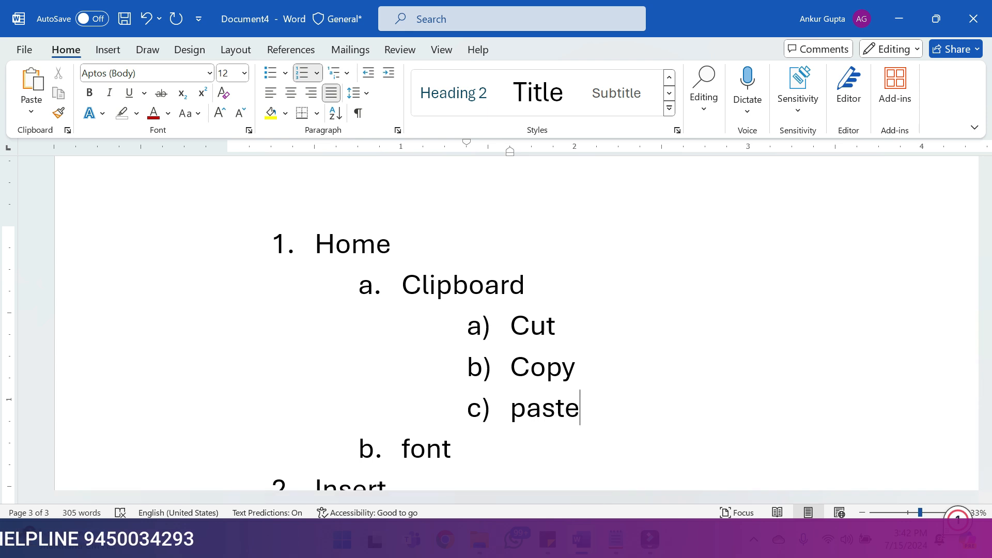
{"action": "scroll", "coordinate": [517, 323], "scroll_direction": "down", "scroll_amount": 10, "text": "ctrl"}
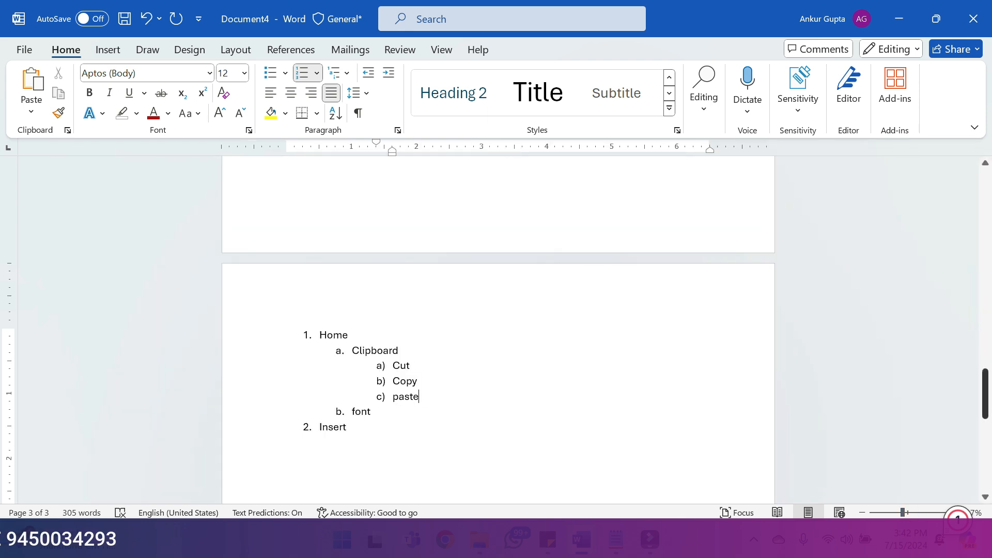
{"action": "left_click_drag", "start_coordinate": [985, 392], "coordinate": [985, 410]}
{"action": "left_click", "coordinate": [347, 314]}
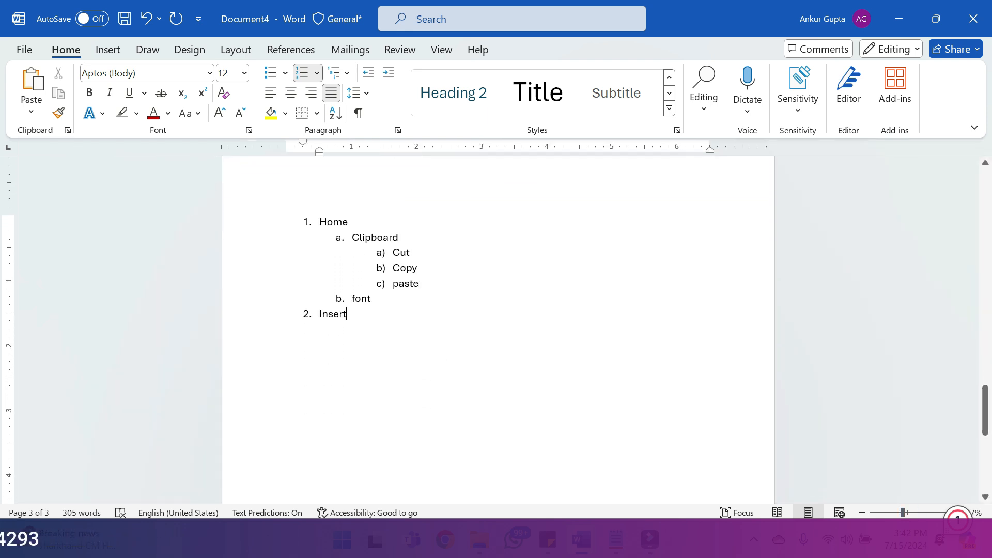
{"action": "key", "text": "ctrl+Return"}
{"action": "key", "text": "BackSpace"}
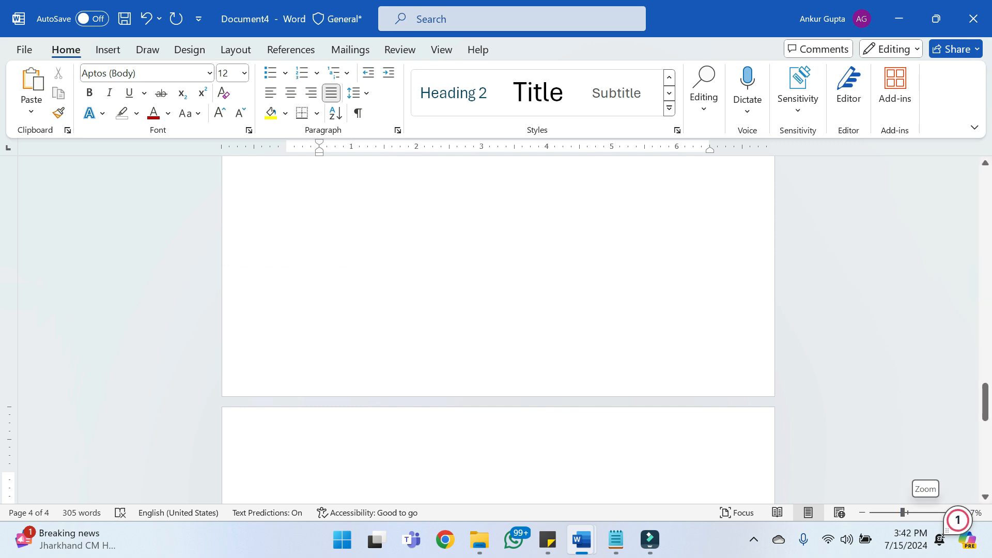
Write the heading "Alignment Tool in Paragraph:" on the new page, followed by a new empty line
{"action": "left_click_drag", "start_coordinate": [903, 512], "coordinate": [915, 512]}
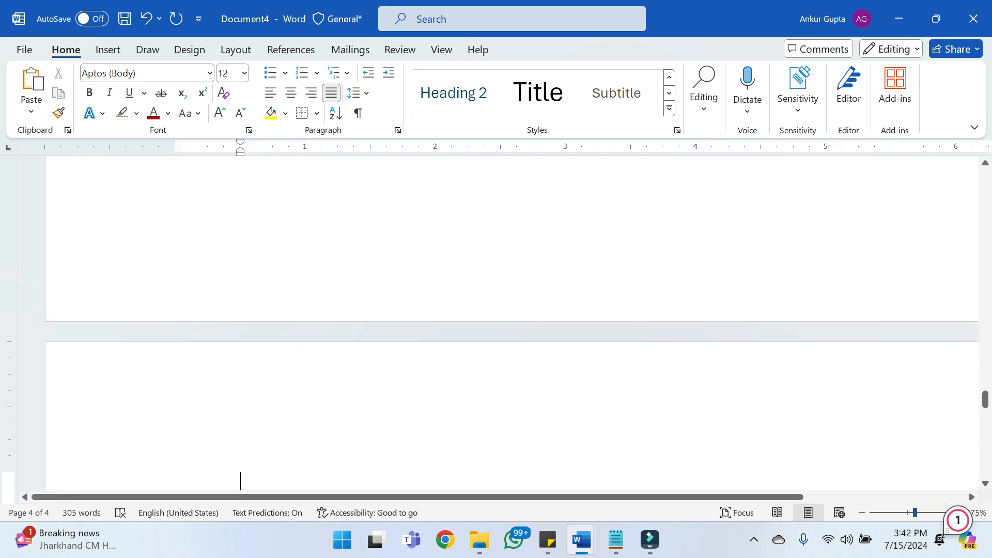
{"action": "scroll", "coordinate": [512, 321], "scroll_direction": "down", "scroll_amount": 3}
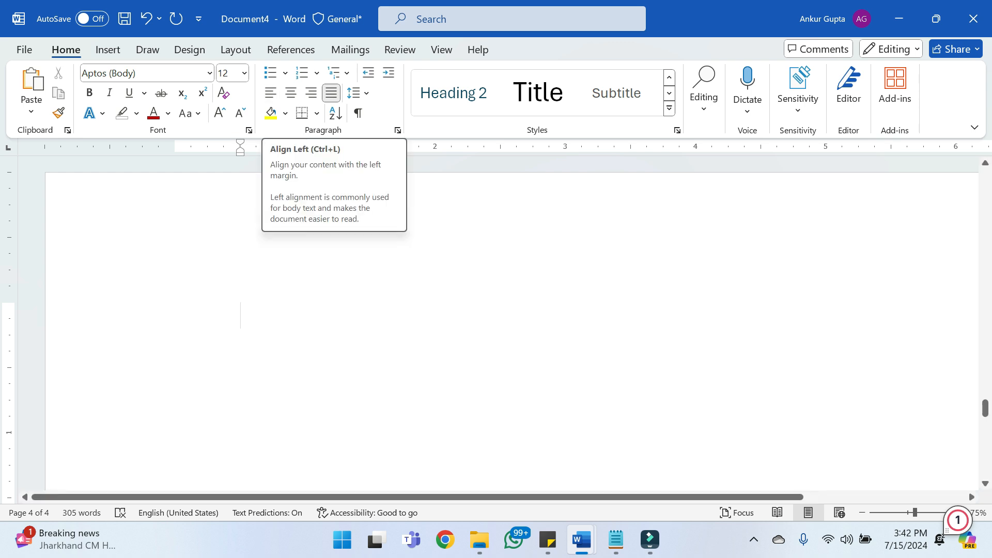
{"action": "type", "text": "Alignment "}
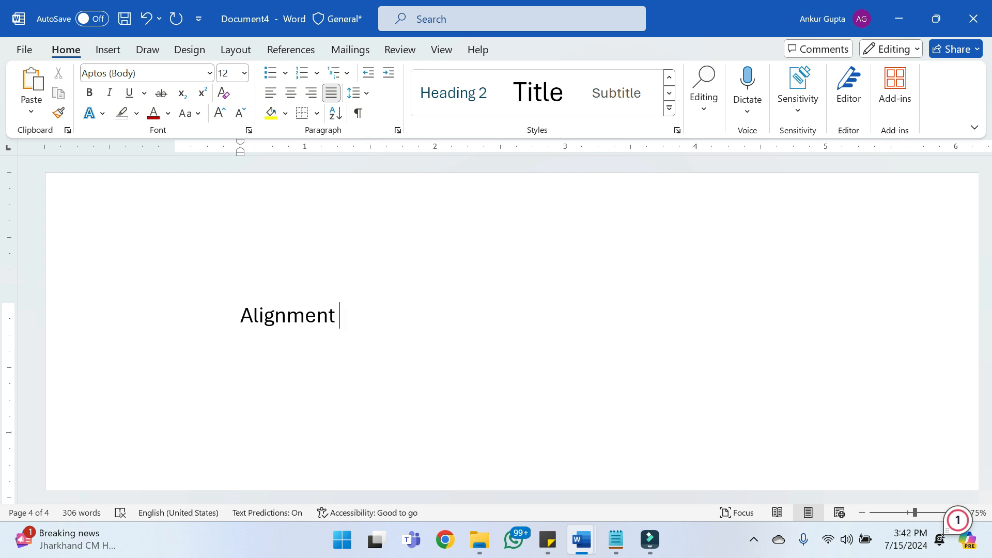
{"action": "type", "text": "Tool i"}
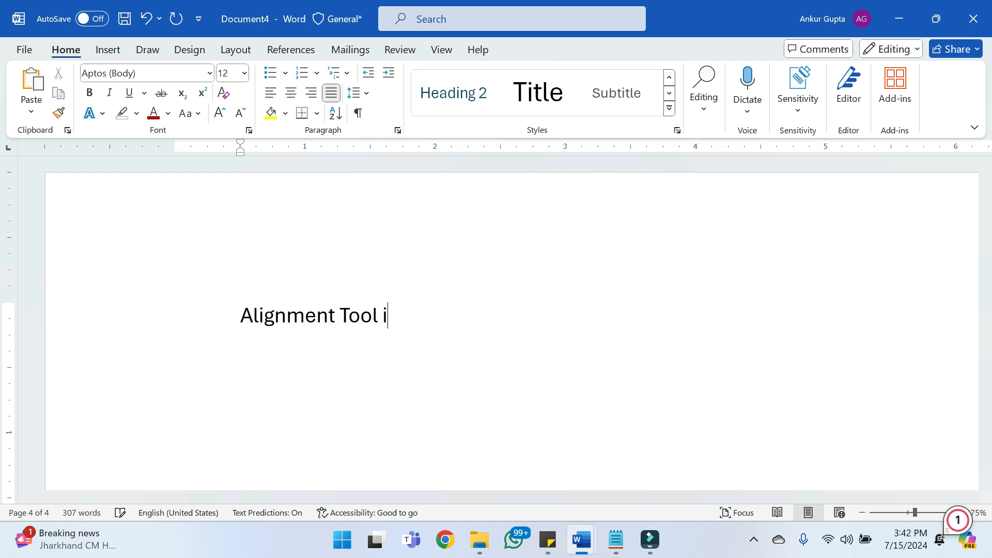
{"action": "type", "text": "n Parag"}
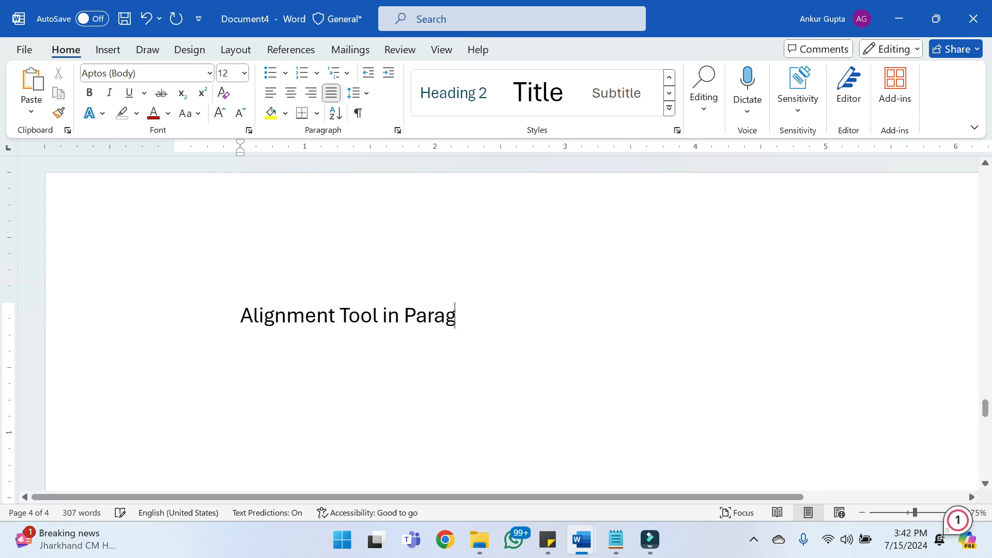
{"action": "type", "text": "raph:"}
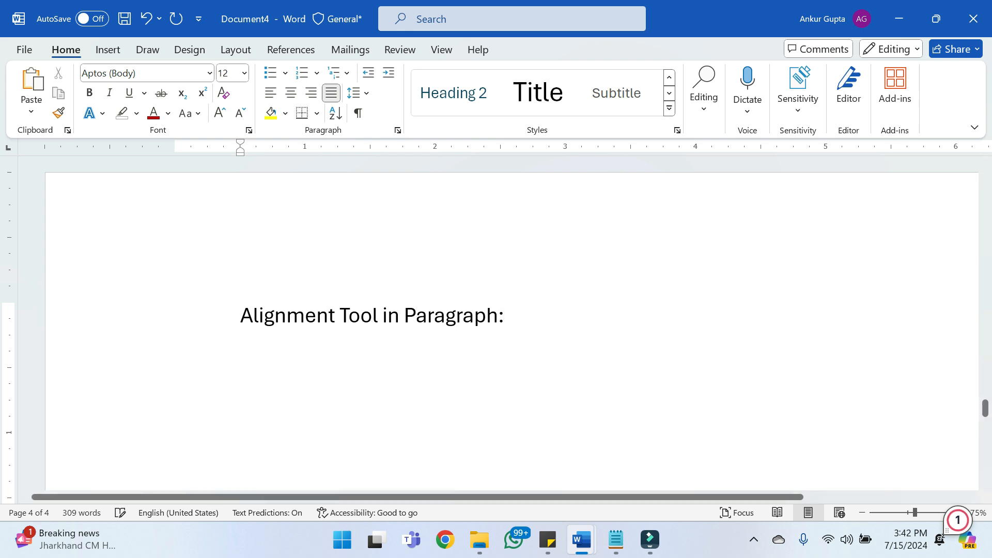
{"action": "key", "text": "Return"}
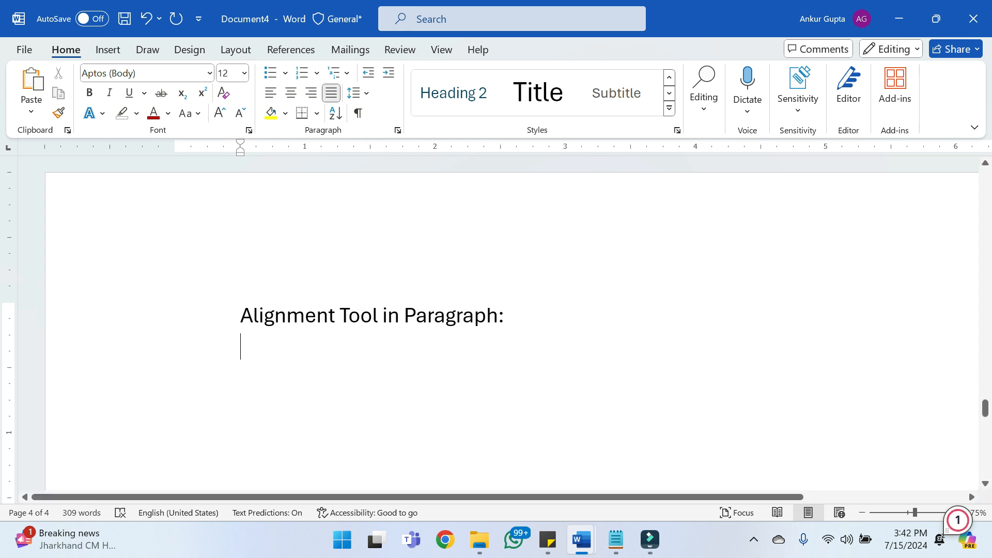
Make the "Alignment Tool in Paragraph:" heading bold and increase its font size to 15
{"action": "key", "text": "shift+Left"}
{"action": "key", "text": "shift+Home"}
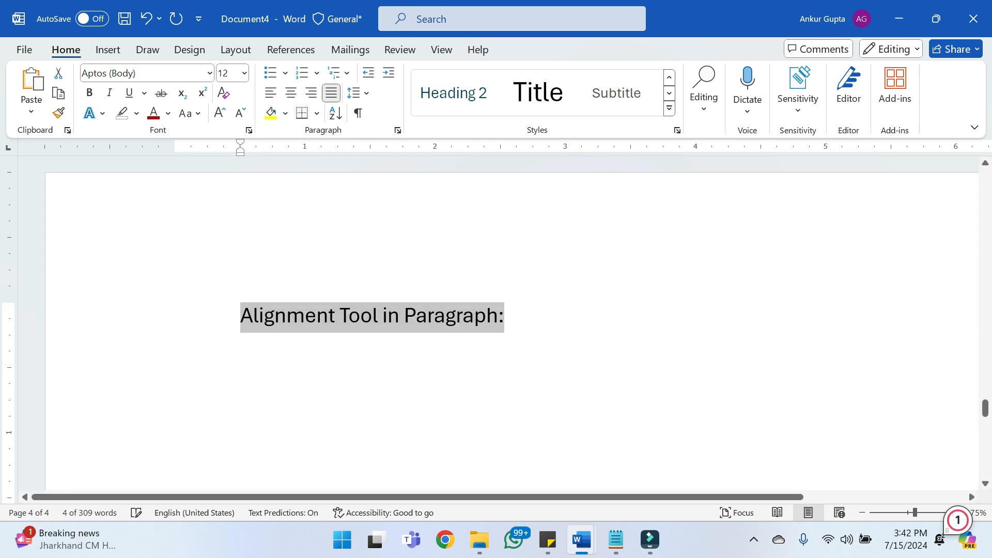
{"action": "key", "text": "ctrl+b"}
{"action": "key", "text": "ctrl+bracketright"}
{"action": "key", "text": "ctrl+bracketright"}
{"action": "key", "text": "ctrl+bracketright"}
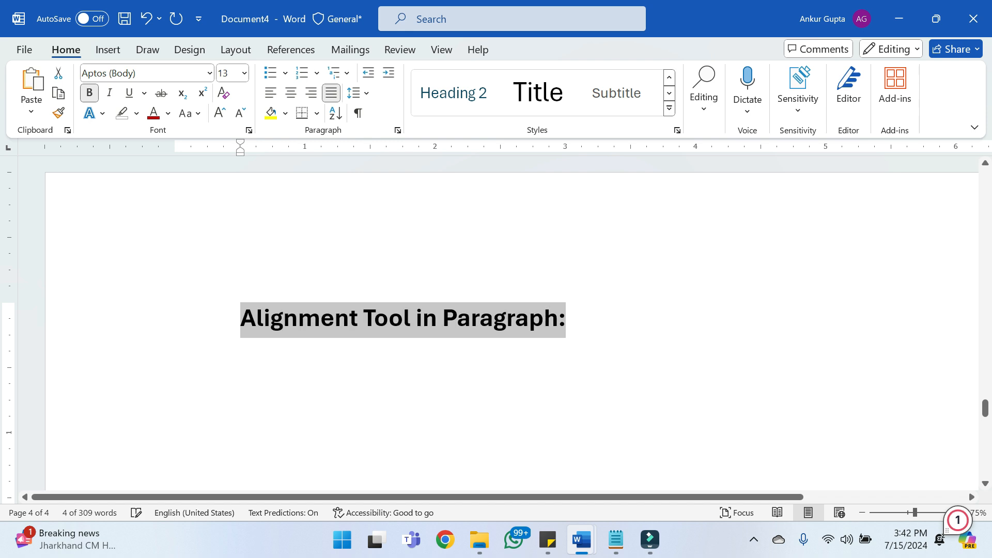
{"action": "key", "text": "Right"}
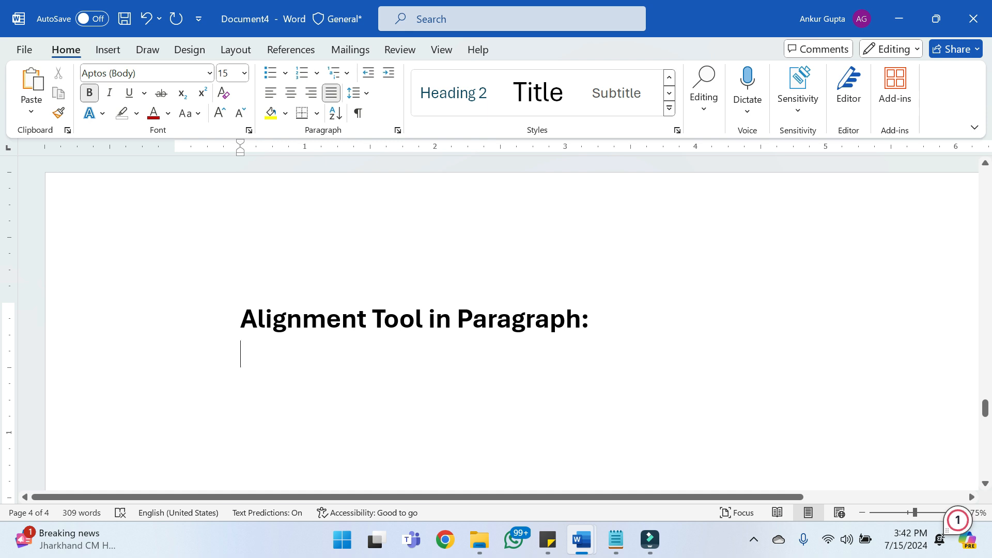
Generate one sample paragraph of five sentences below the heading with =rand(1,5)
{"action": "type", "text": "="}
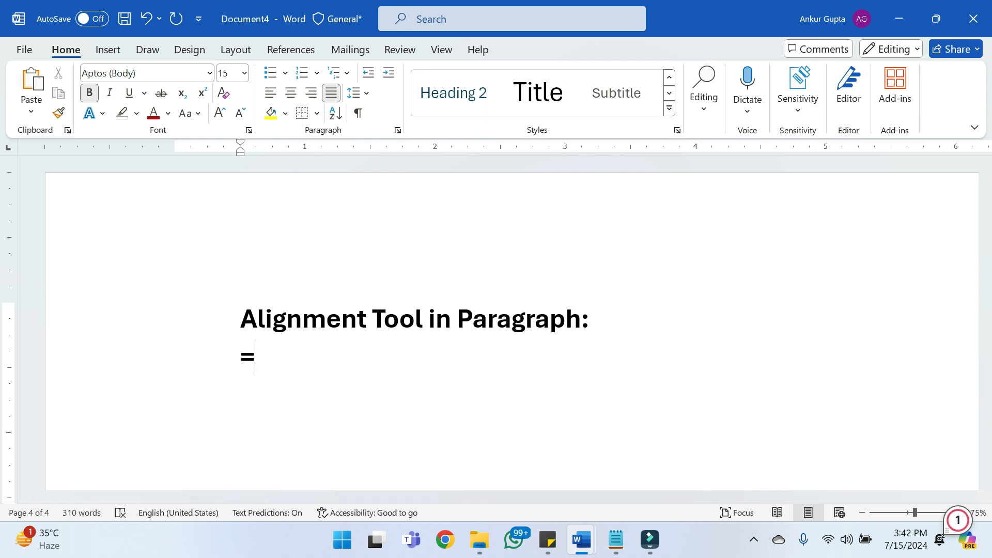
{"action": "type", "text": "rand"}
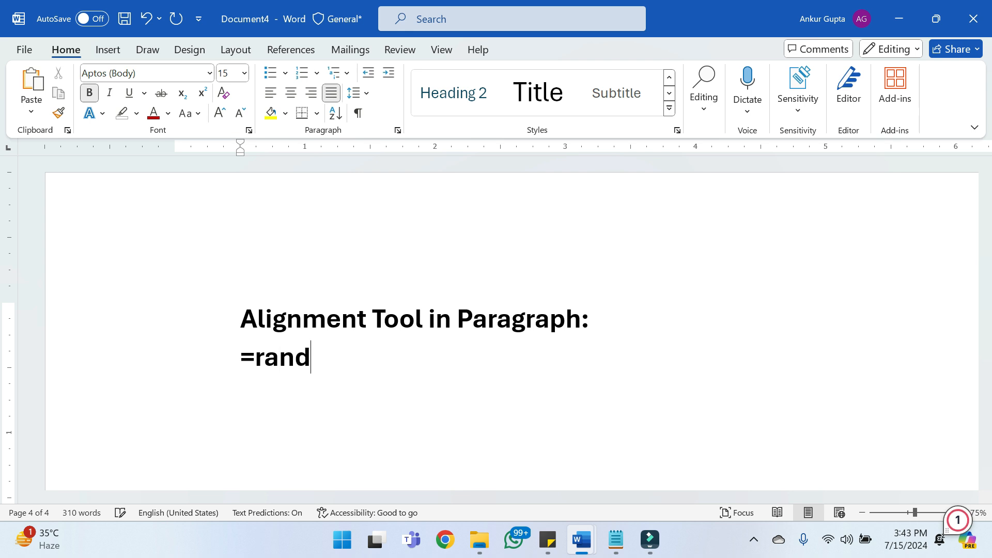
{"action": "type", "text": "(1,5"}
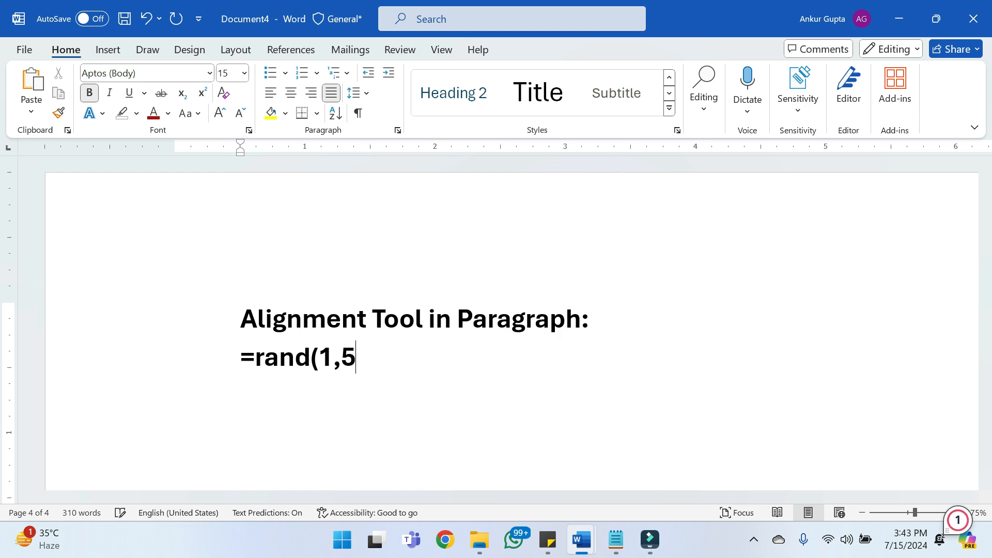
{"action": "type", "text": ")"}
{"action": "key", "text": "Return"}
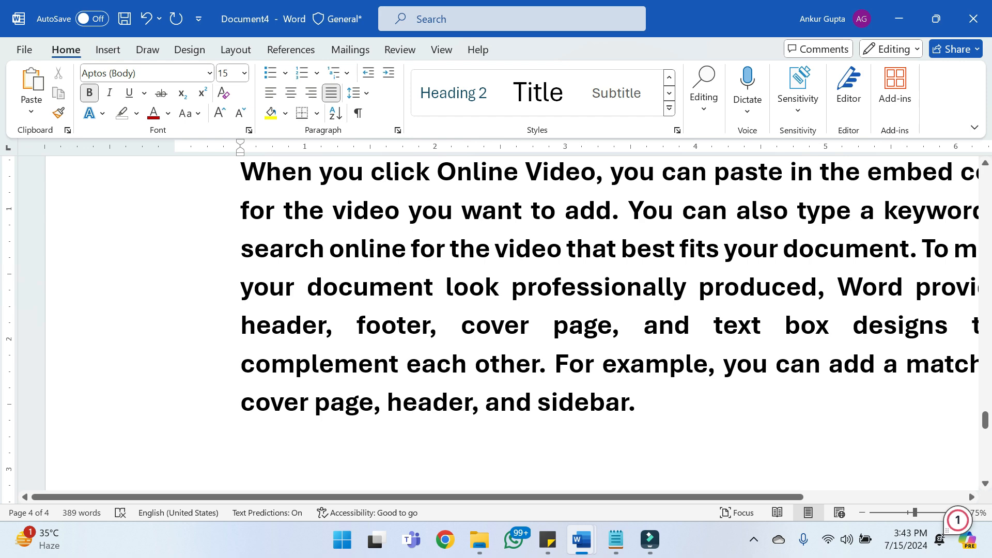
Remove the bold formatting from the entire sample paragraph below the heading
{"action": "left_click", "coordinate": [862, 513]}
{"action": "left_click", "coordinate": [861, 512]}
{"action": "left_click", "coordinate": [861, 512]}
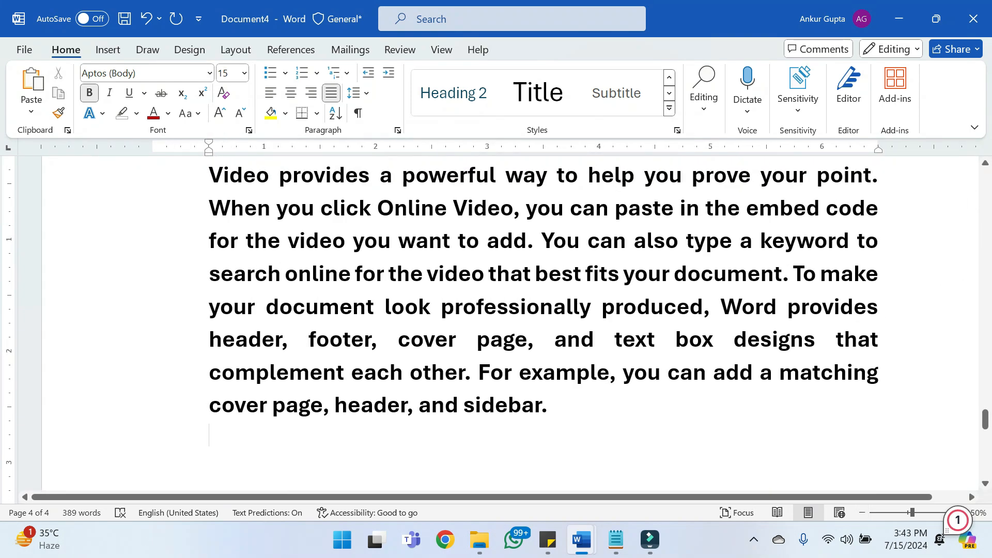
{"action": "left_click_drag", "start_coordinate": [209, 434], "coordinate": [209, 243]}
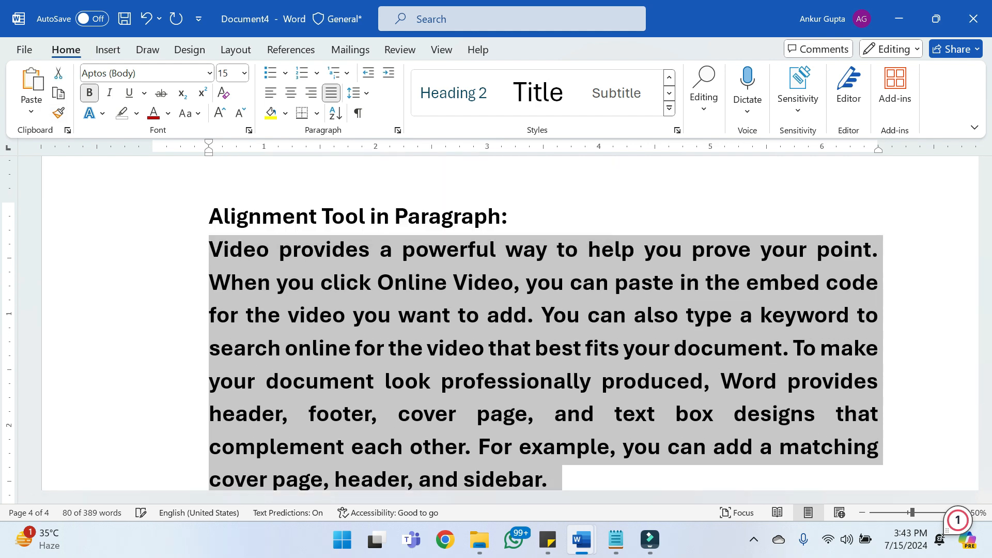
{"action": "key", "text": "ctrl+b"}
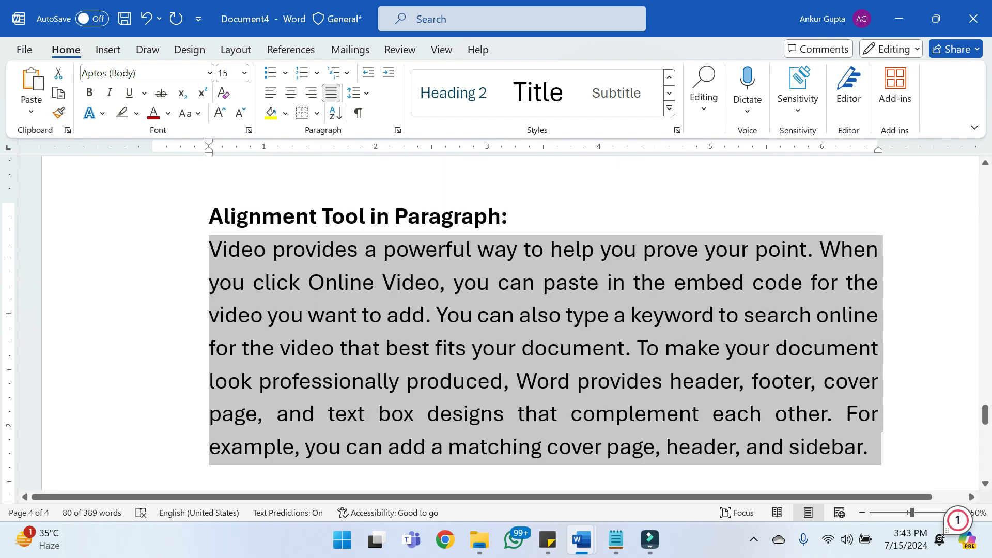
Split the sample paragraph in two so that a new paragraph begins at "You can also type a keyword"
{"action": "left_click", "coordinate": [869, 447]}
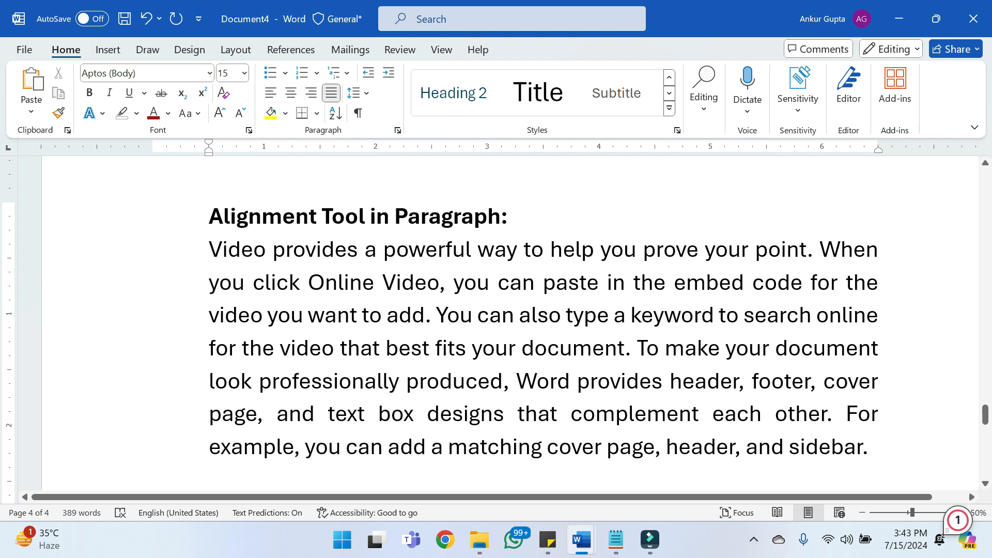
{"action": "left_click_drag", "start_coordinate": [209, 250], "coordinate": [861, 448]}
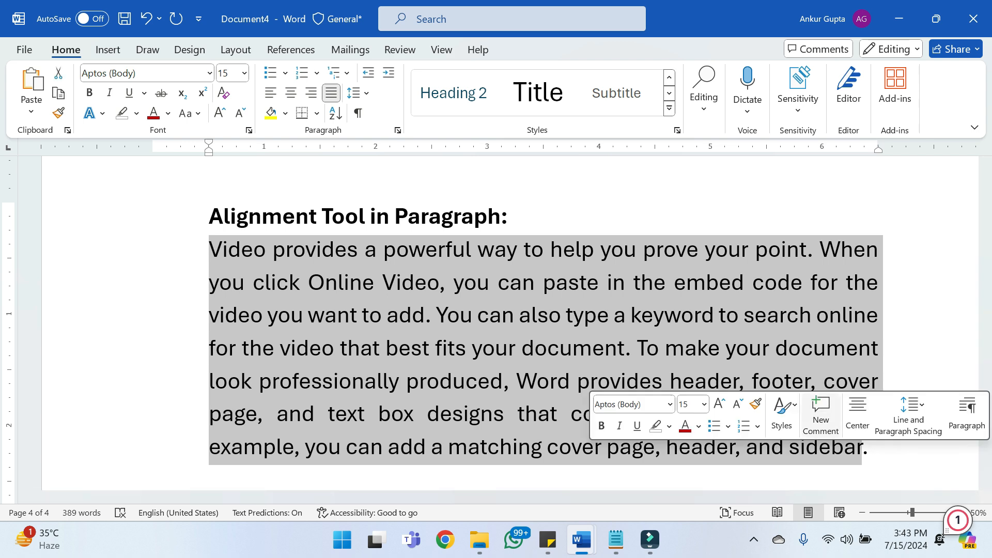
{"action": "left_click", "coordinate": [584, 315]}
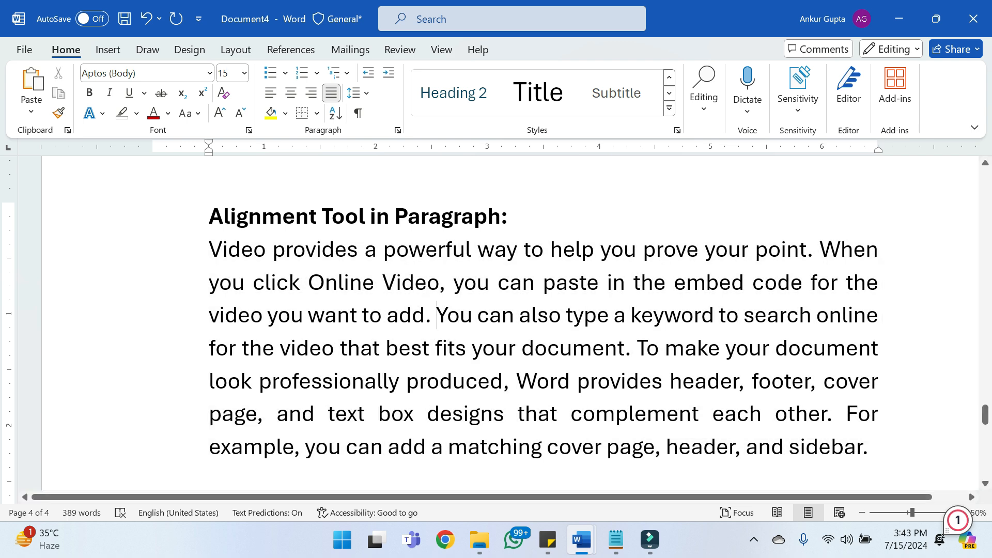
{"action": "key", "text": "Return"}
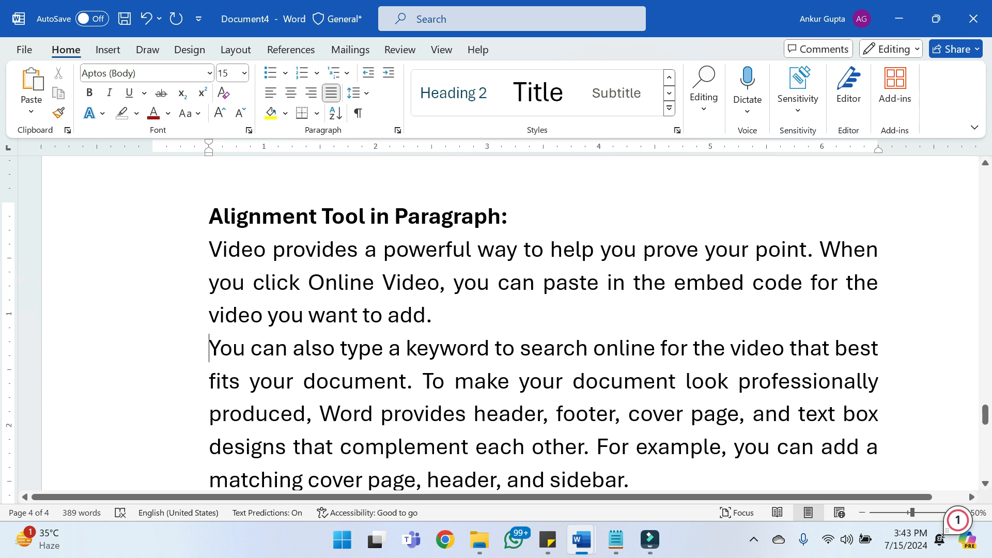
Try right, center and left alignment in turn on the new paragraph beginning "You can also type a keyword"
{"action": "left_click_drag", "start_coordinate": [634, 480], "coordinate": [209, 348]}
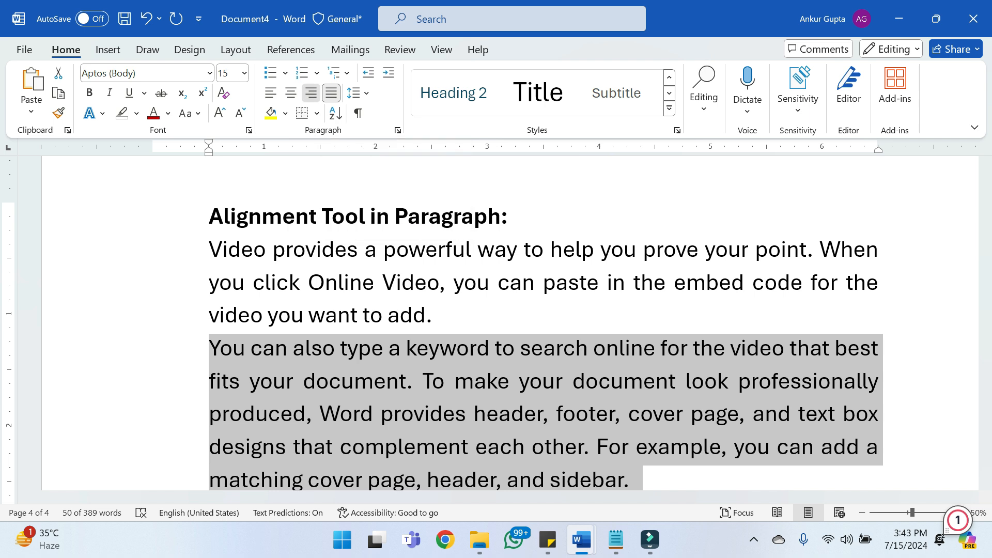
{"action": "left_click", "coordinate": [311, 93]}
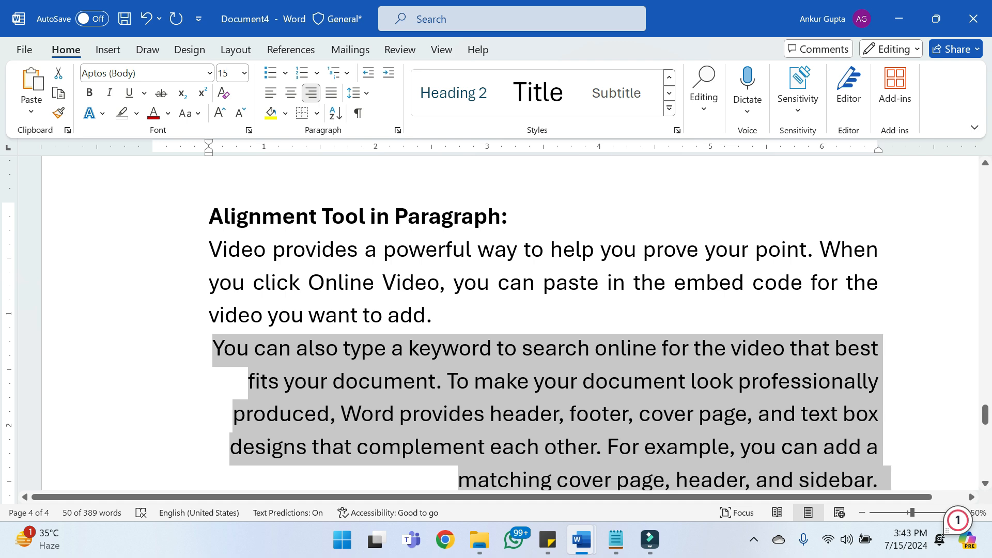
{"action": "left_click", "coordinate": [291, 93]}
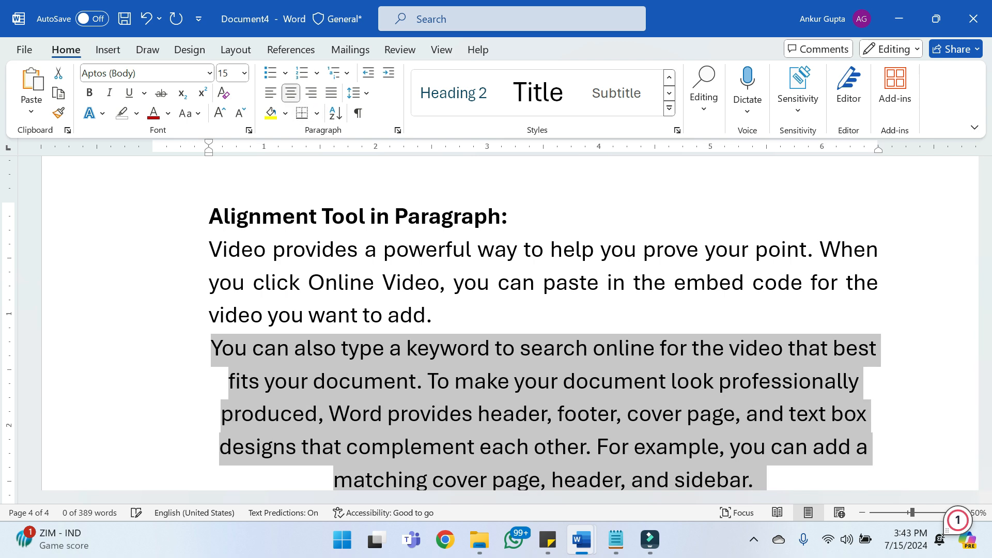
{"action": "left_click", "coordinate": [270, 93]}
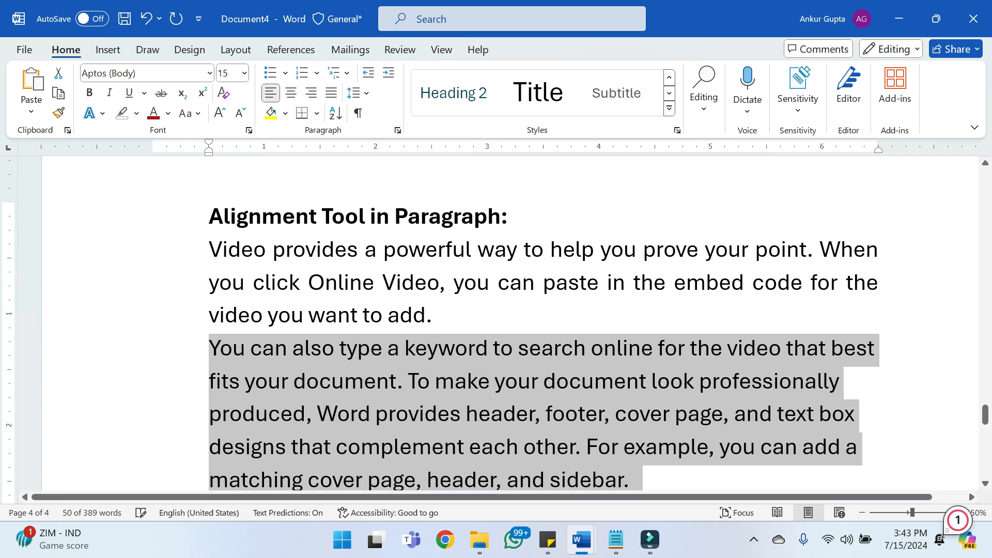
Justify the paragraph beginning "You can also type a keyword" so its lines fill the full text width
{"action": "left_click", "coordinate": [455, 382]}
{"action": "left_click", "coordinate": [630, 479]}
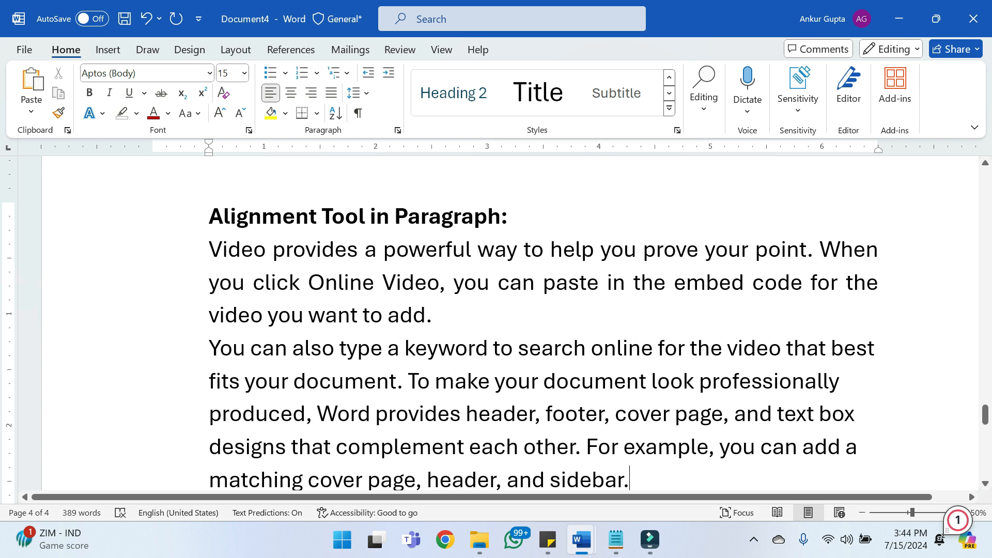
{"action": "triple_click", "coordinate": [629, 479]}
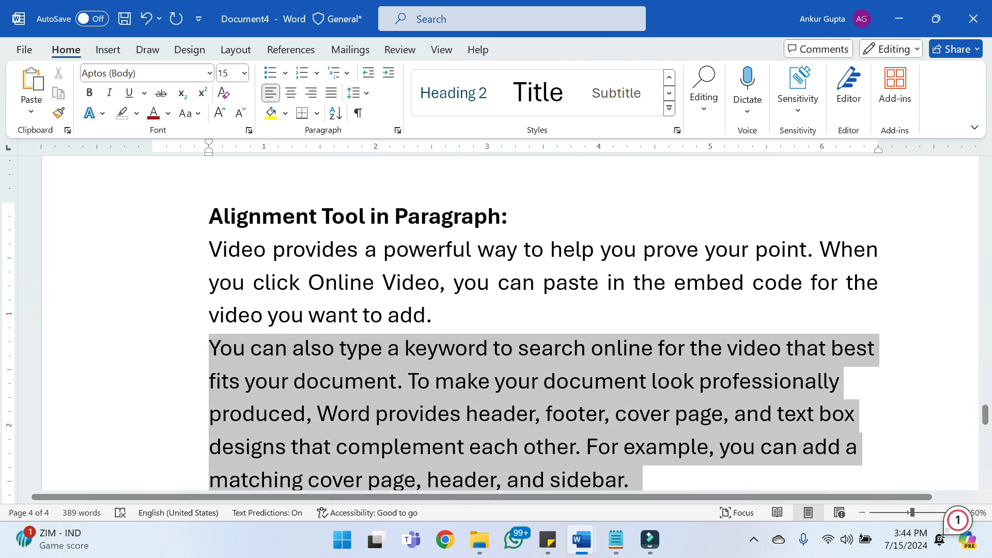
{"action": "left_click", "coordinate": [331, 93]}
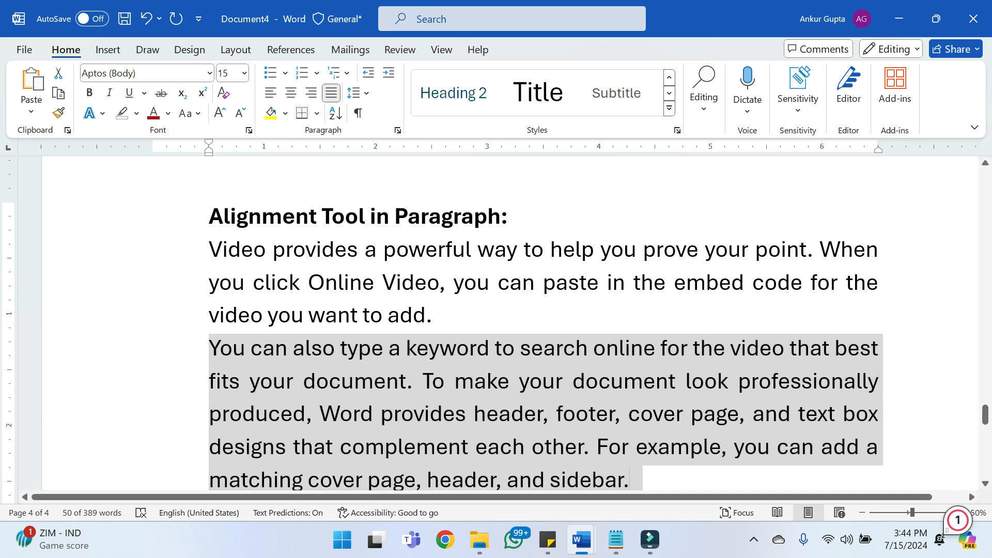
{"action": "left_click", "coordinate": [630, 479]}
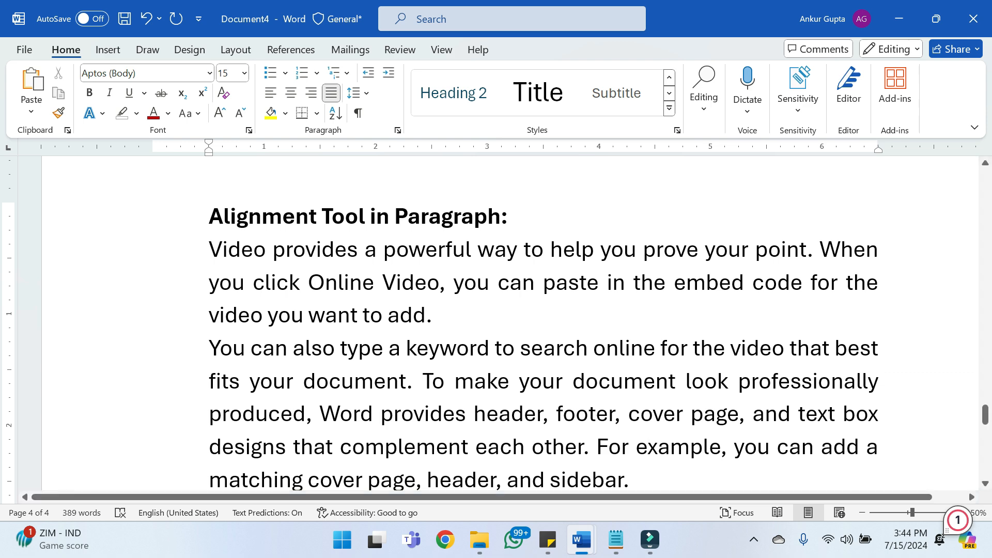
{"action": "scroll", "coordinate": [647, 447], "scroll_direction": "down", "scroll_amount": 3}
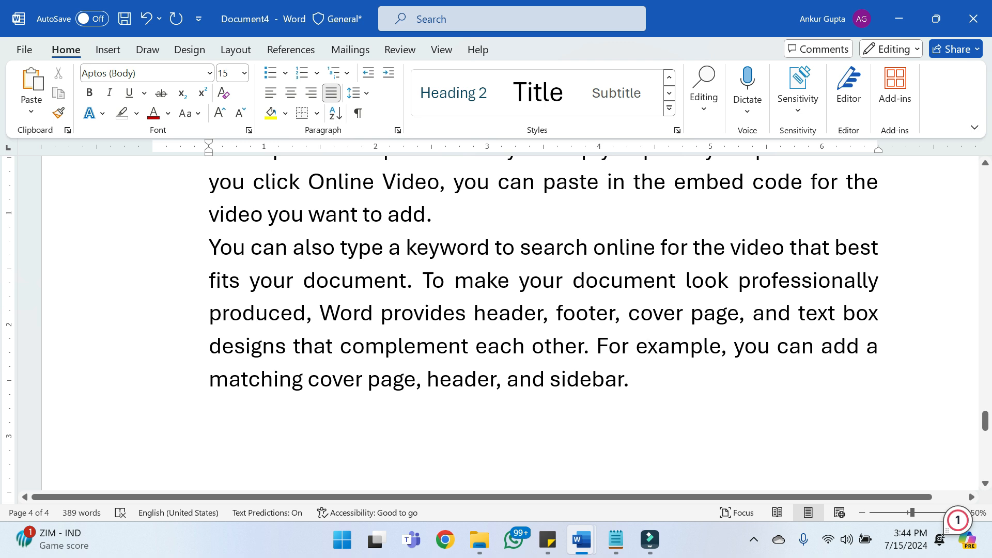
{"action": "left_click_drag", "start_coordinate": [985, 420], "coordinate": [984, 211]}
{"action": "left_click", "coordinate": [193, 373]}
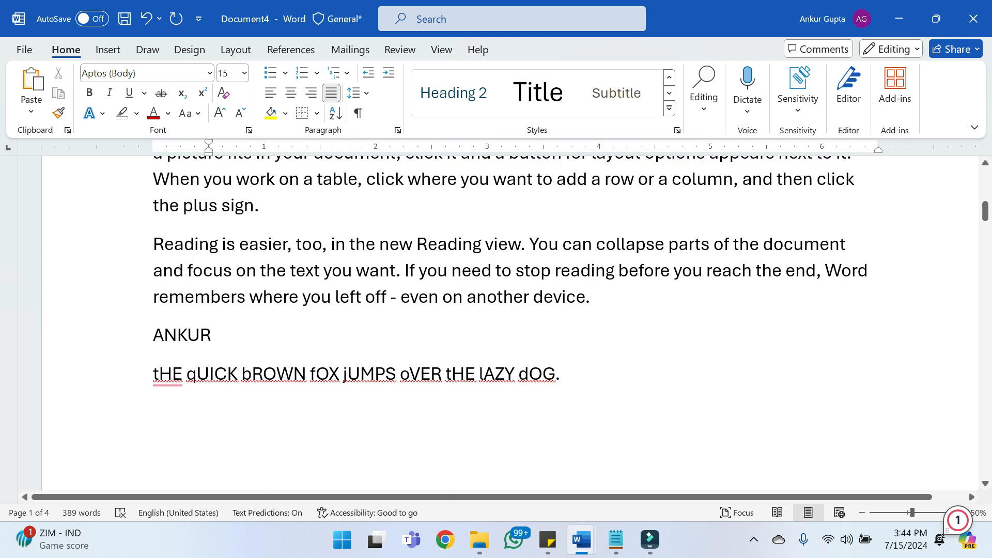
{"action": "left_click_drag", "start_coordinate": [592, 297], "coordinate": [153, 242]}
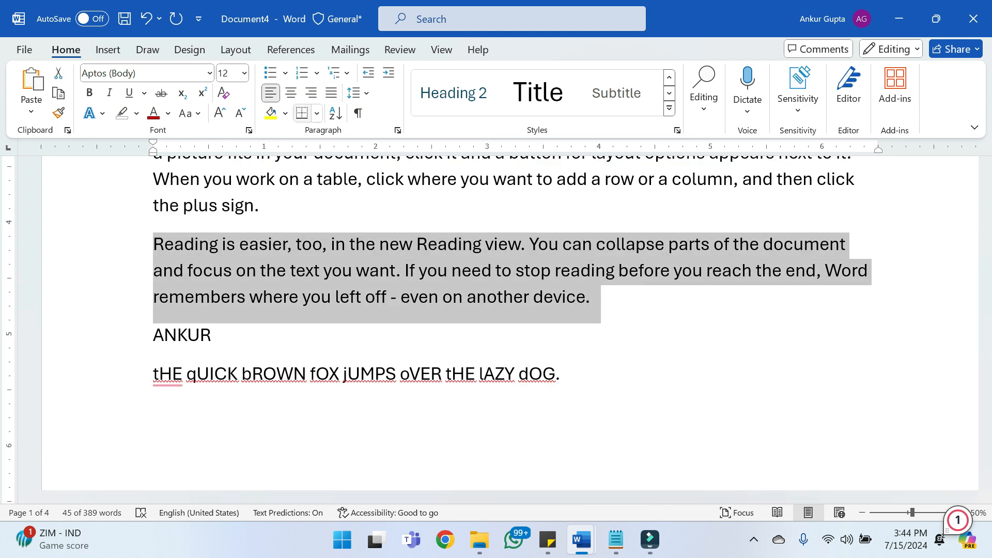
{"action": "left_click", "coordinate": [285, 113]}
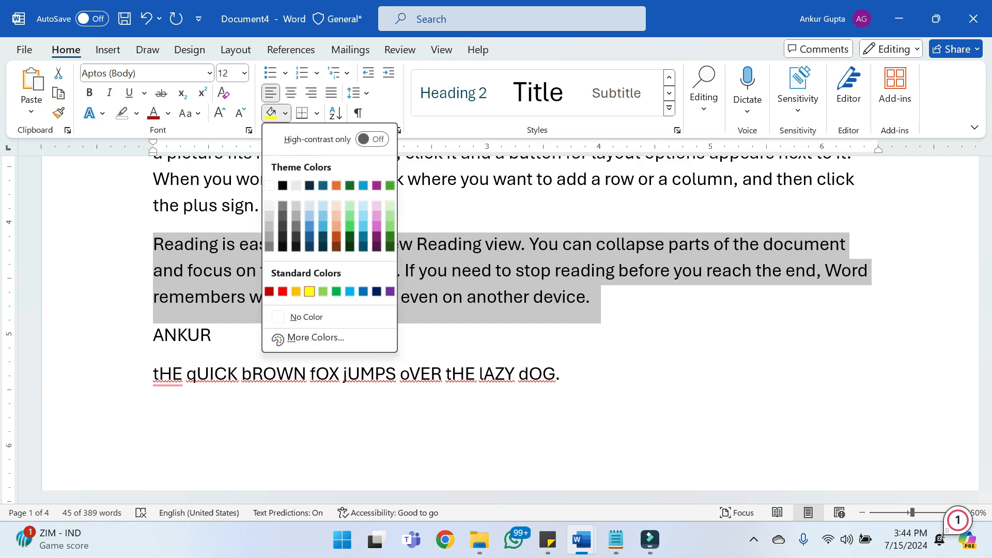
{"action": "key", "text": "Escape"}
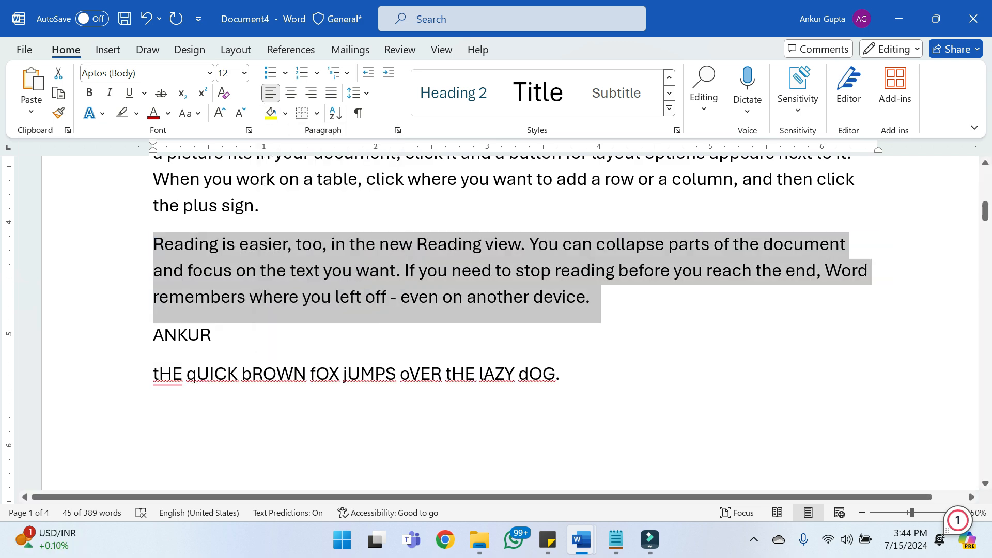
Shade the "My Heading" line at the start of page 1 with the lightest green theme color
{"action": "left_click_drag", "start_coordinate": [985, 211], "coordinate": [985, 180]}
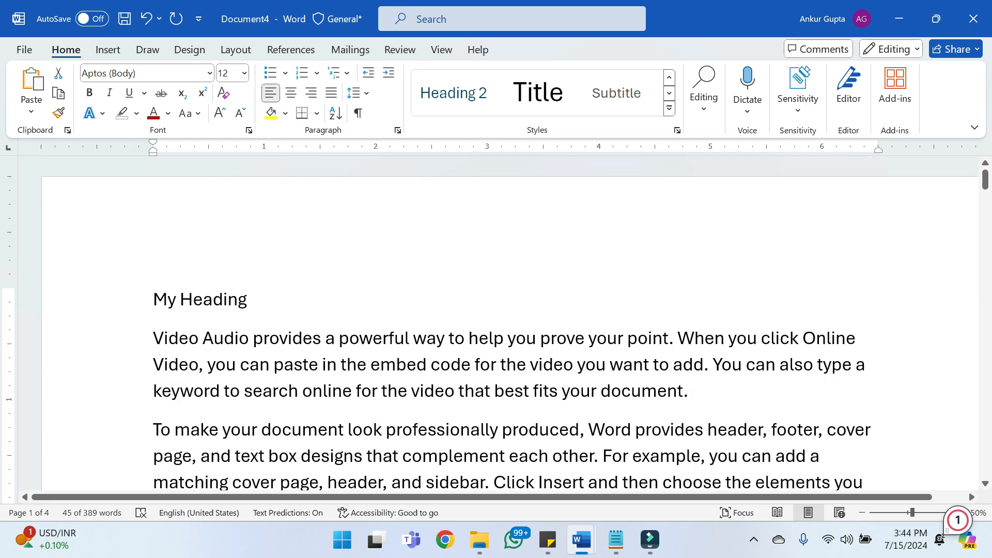
{"action": "left_click_drag", "start_coordinate": [251, 300], "coordinate": [153, 299]}
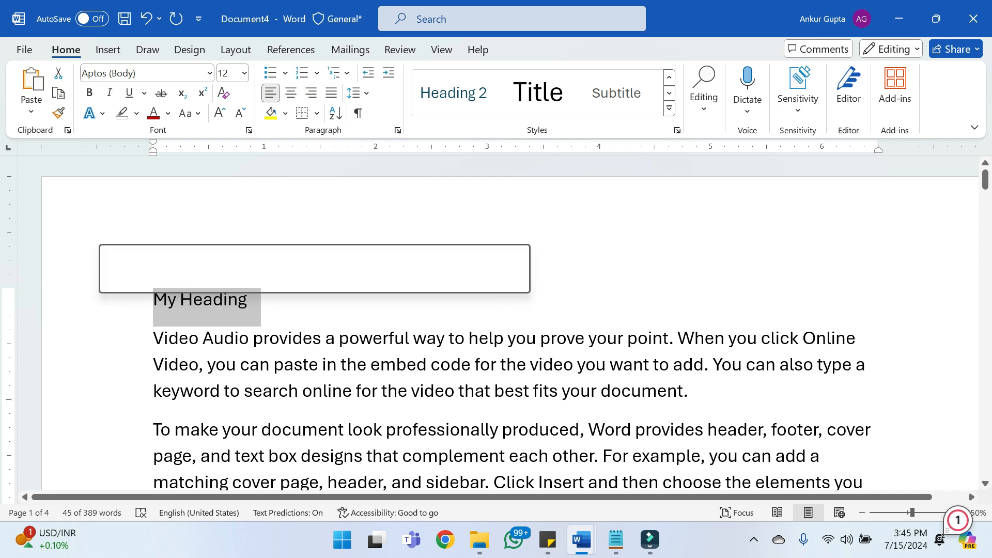
{"action": "left_click", "coordinate": [285, 113]}
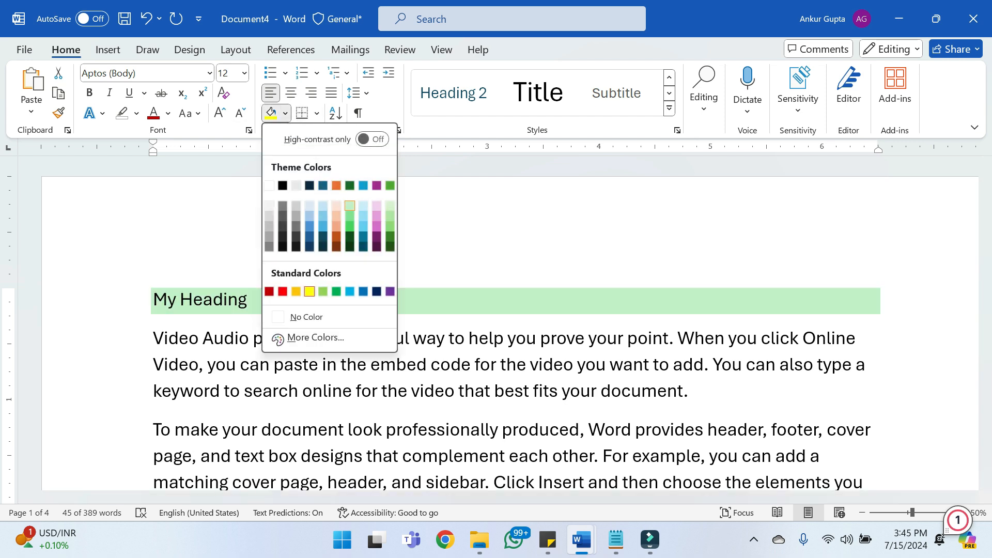
{"action": "left_click", "coordinate": [350, 205]}
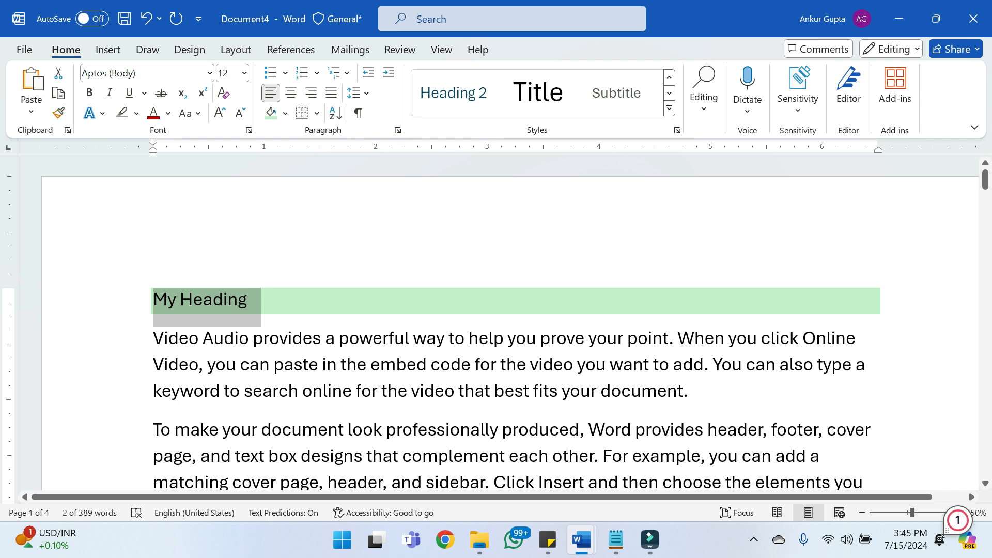
Try center, right, left and justified alignment in turn on the "My Heading" line
{"action": "key", "text": "ctrl+e"}
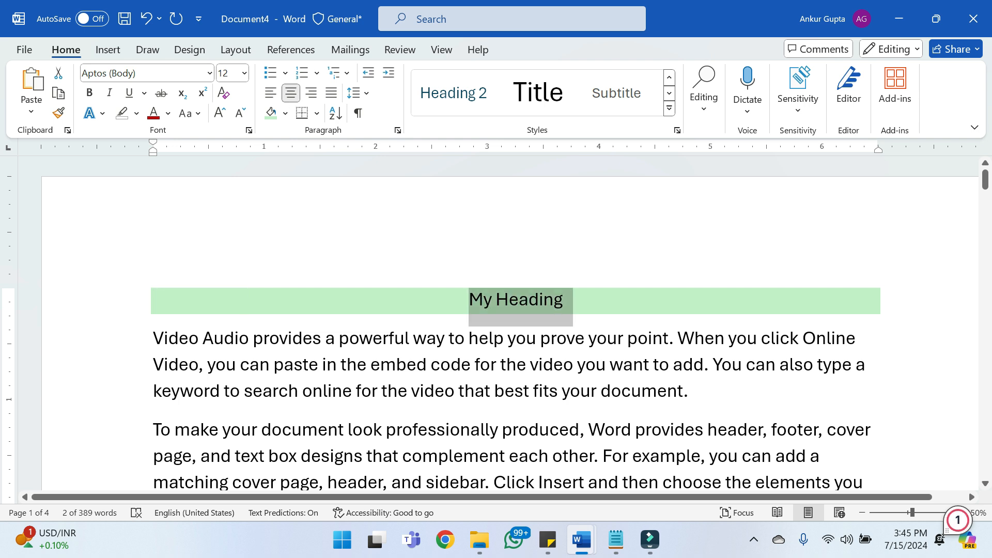
{"action": "key", "text": "ctrl+r"}
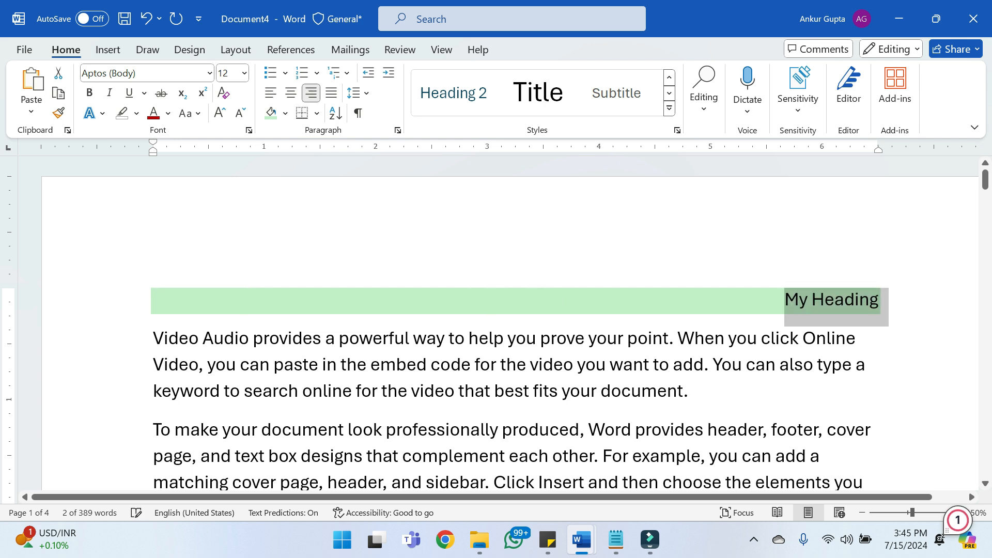
{"action": "key", "text": "ctrl+l"}
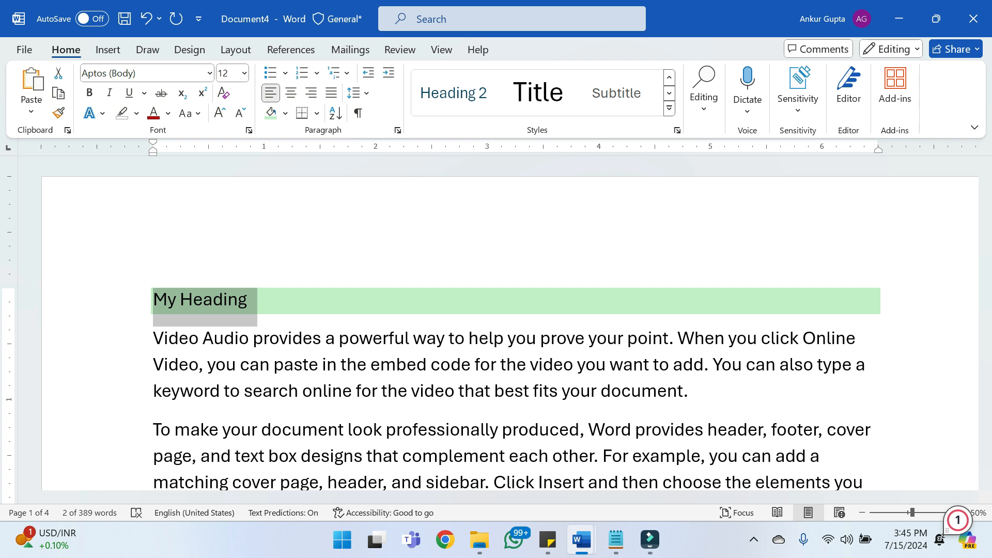
{"action": "key", "text": "ctrl+j"}
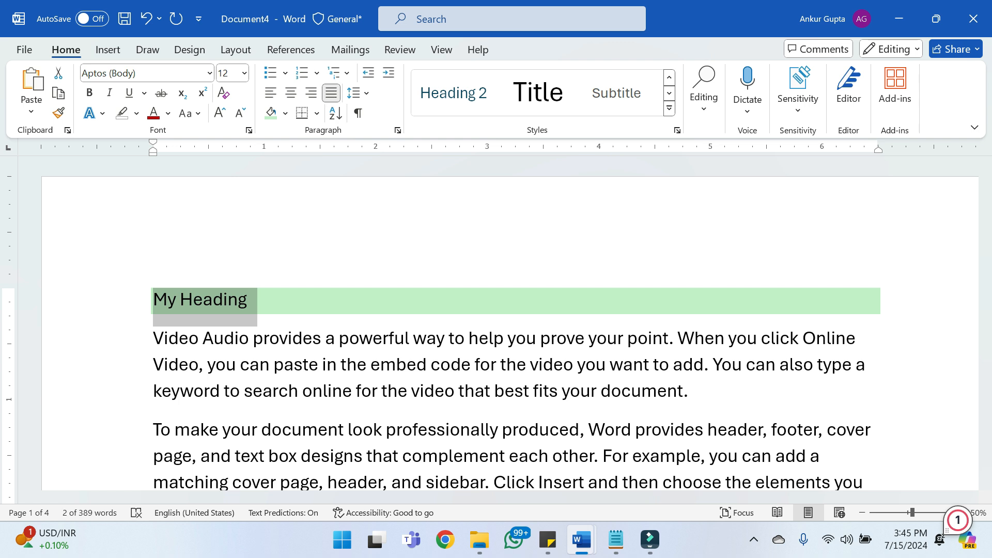
Center the "My Heading" line and make it bold
{"action": "key", "text": "ctrl+e"}
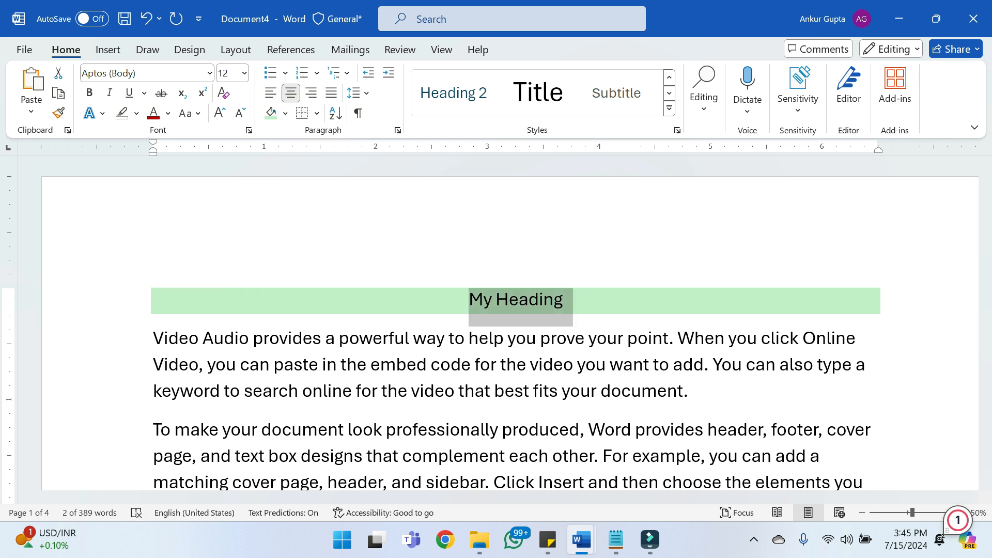
{"action": "key", "text": "ctrl+b"}
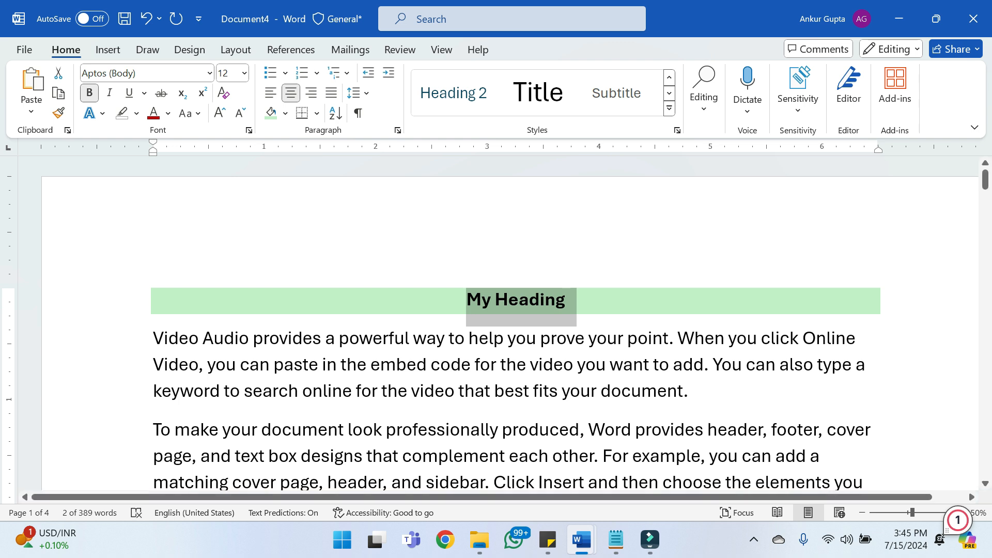
{"action": "left_click", "coordinate": [525, 365]}
{"action": "triple_click", "coordinate": [515, 300]}
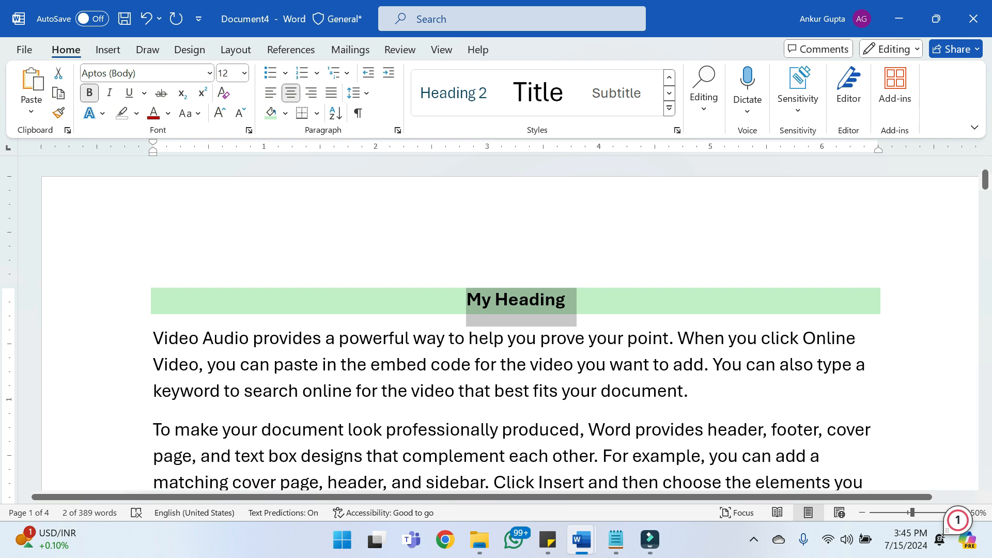
{"action": "left_click", "coordinate": [361, 391]}
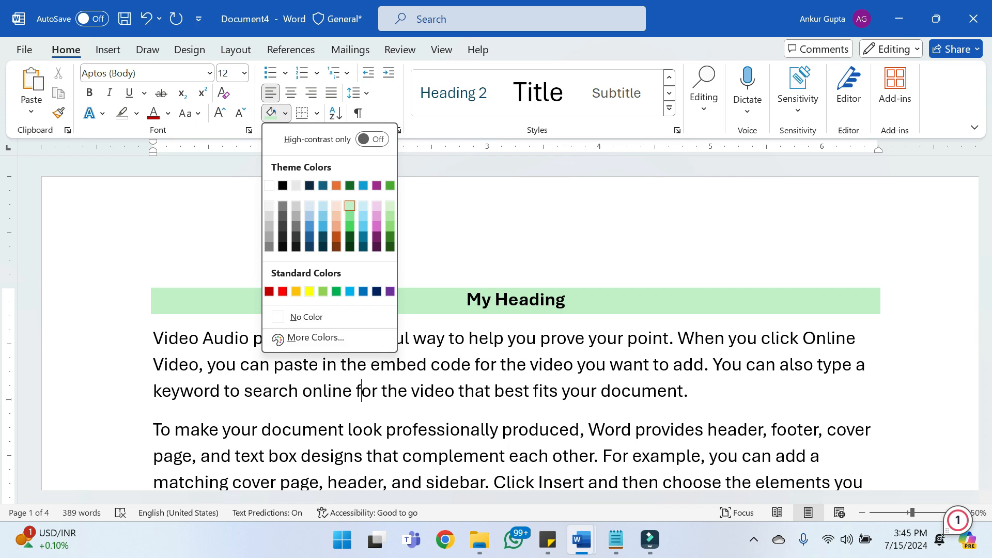
{"action": "key", "text": "Escape"}
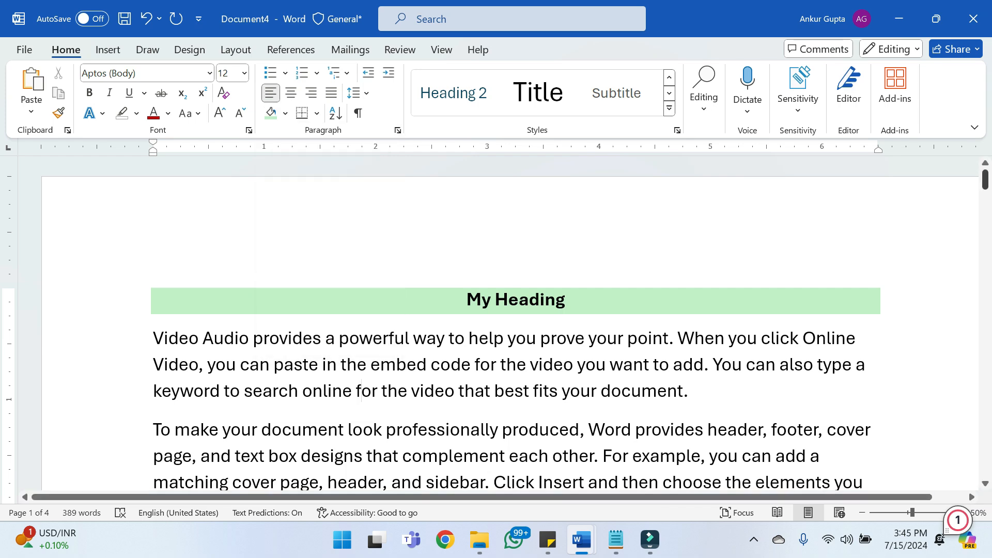
Add a bottom border beneath the paragraph beginning "To make your document look professionally produced"
{"action": "left_click_drag", "start_coordinate": [985, 180], "coordinate": [985, 186]}
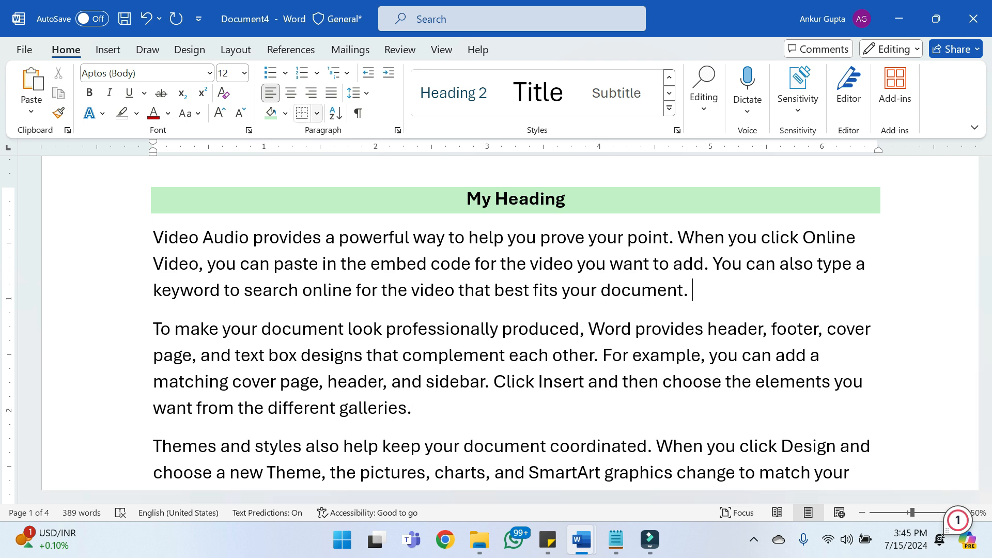
{"action": "left_click", "coordinate": [317, 113]}
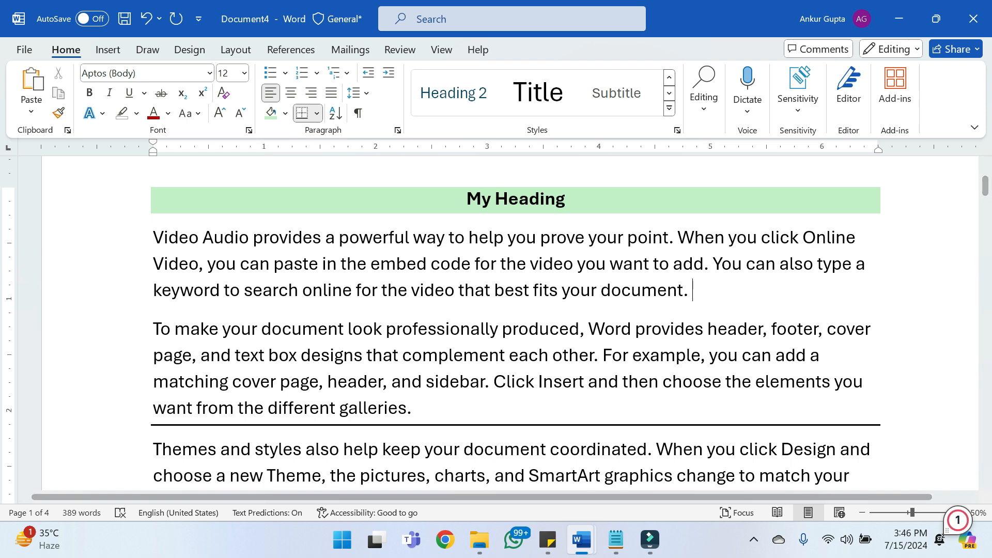
Insert a horizontal line after the first body paragraph, which ends with "best fits your document"
{"action": "left_click", "coordinate": [316, 113]}
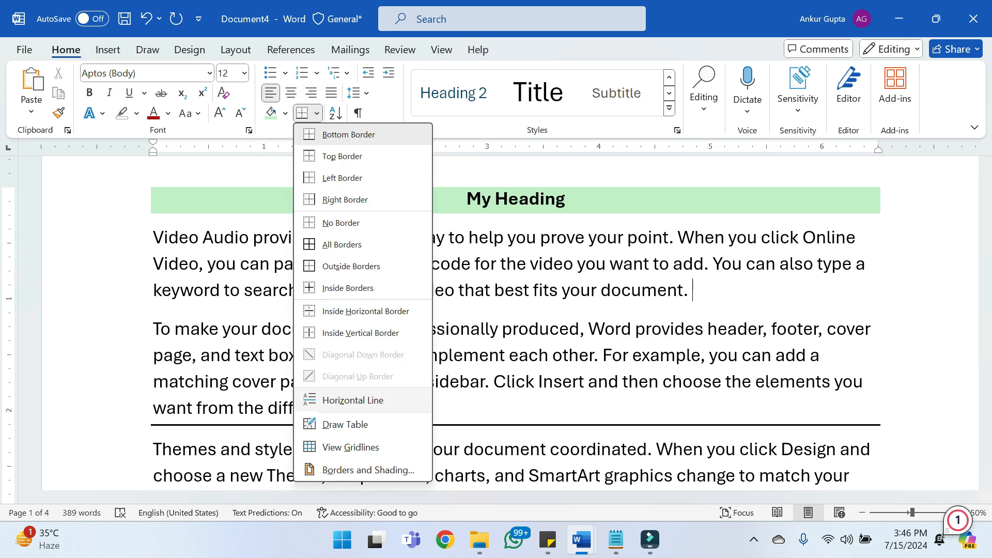
{"action": "left_click", "coordinate": [353, 400]}
Replace the bottom border with a horizontal line beneath the paragraph ending "want from the different galleries"
{"action": "left_click_drag", "start_coordinate": [985, 181], "coordinate": [984, 195]}
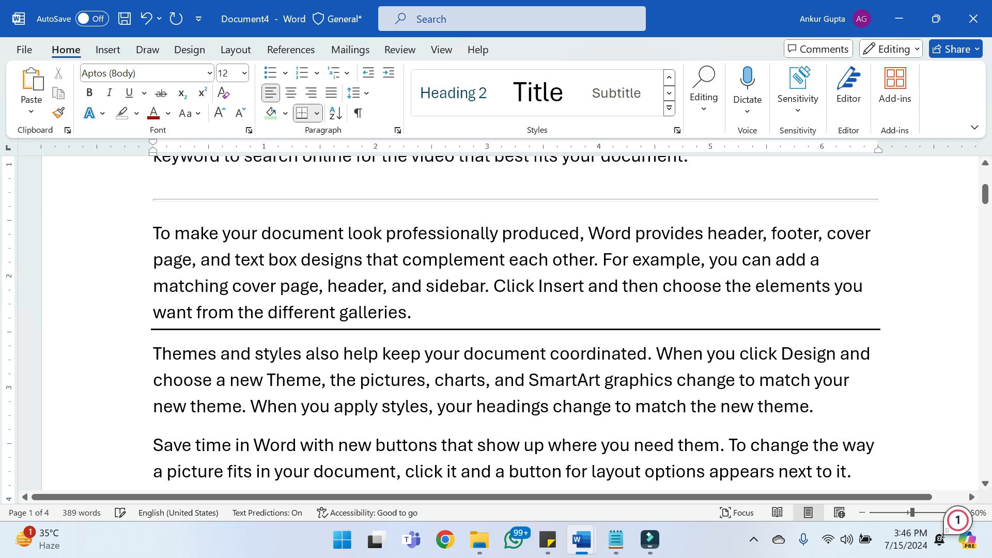
{"action": "left_click", "coordinate": [316, 113]}
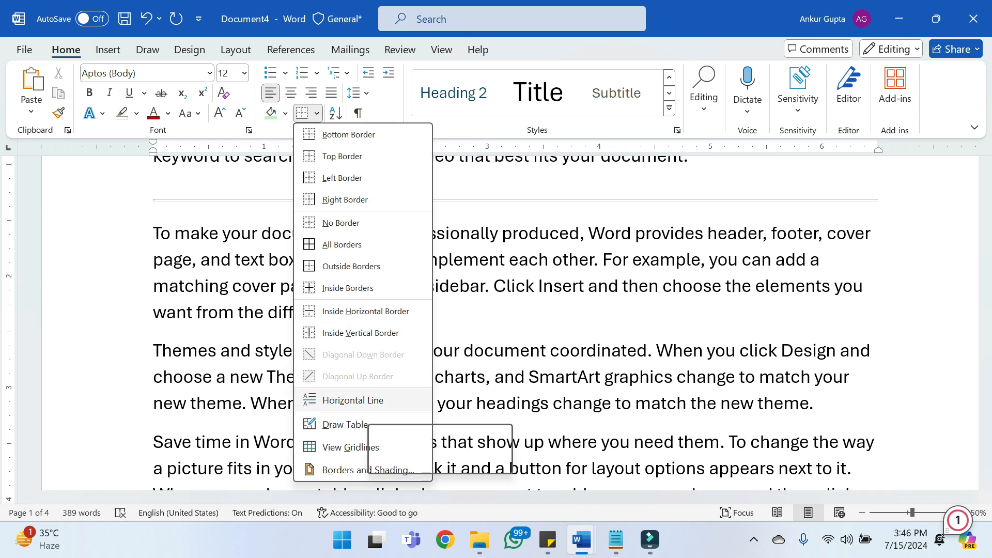
{"action": "left_click", "coordinate": [353, 400]}
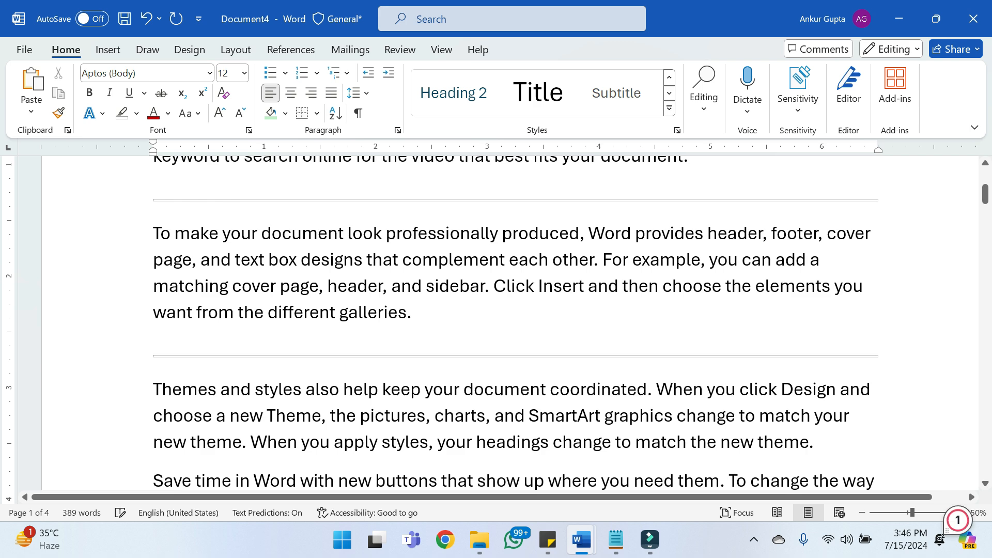
Insert a horizontal line after the paragraph ending "your headings change to match the new theme"
{"action": "scroll", "coordinate": [511, 320], "scroll_direction": "down", "scroll_amount": 3}
{"action": "left_click", "coordinate": [815, 224]}
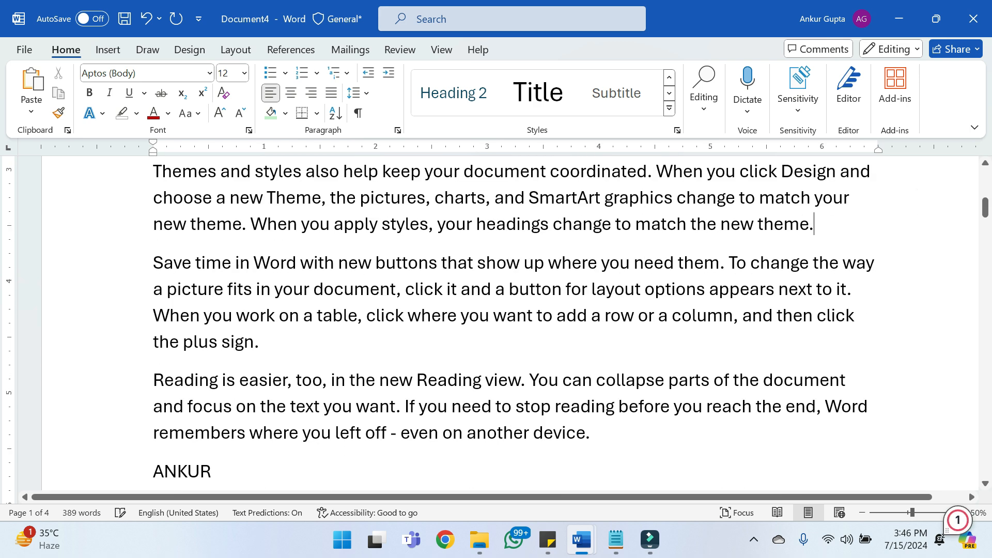
{"action": "left_click", "coordinate": [317, 114]}
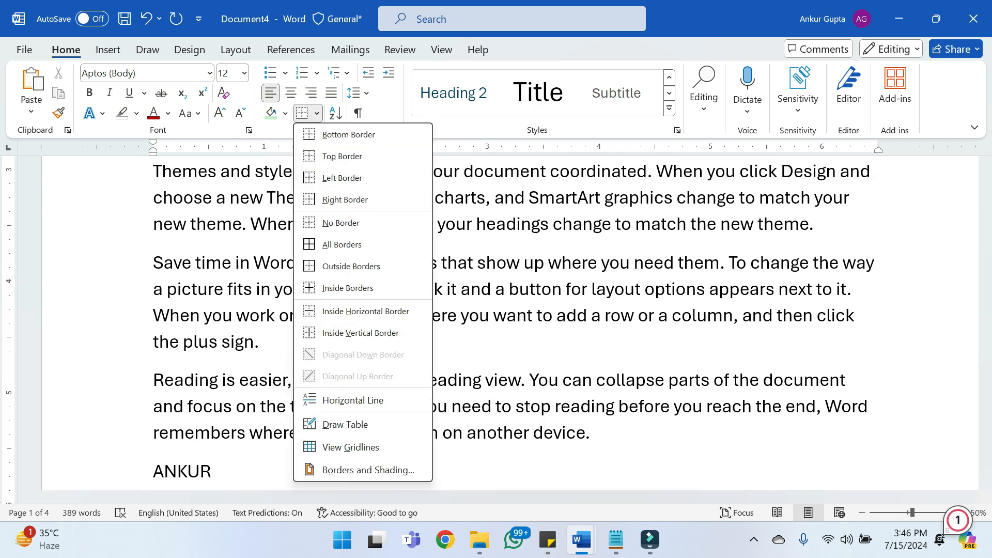
{"action": "left_click", "coordinate": [353, 399]}
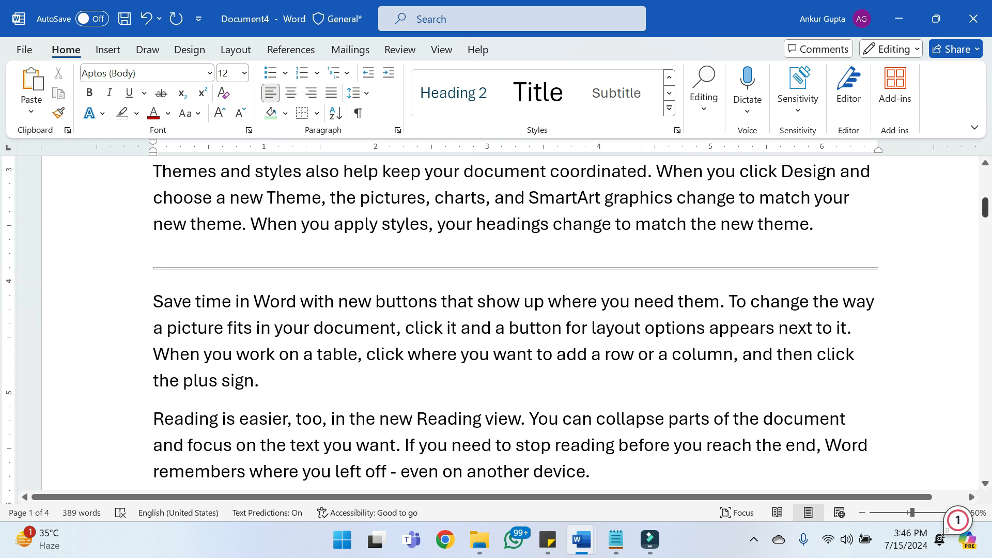
Replace the first body paragraph under "My Heading" with the line "Instructions:" and start a new paragraph below it
{"action": "left_click_drag", "start_coordinate": [985, 208], "coordinate": [985, 179]}
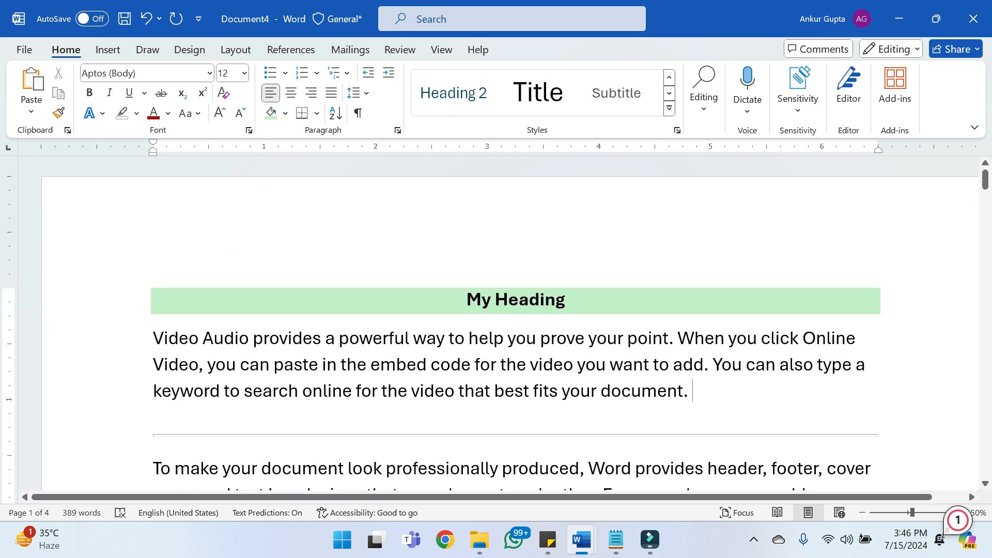
{"action": "left_click_drag", "start_coordinate": [691, 391], "coordinate": [155, 339]}
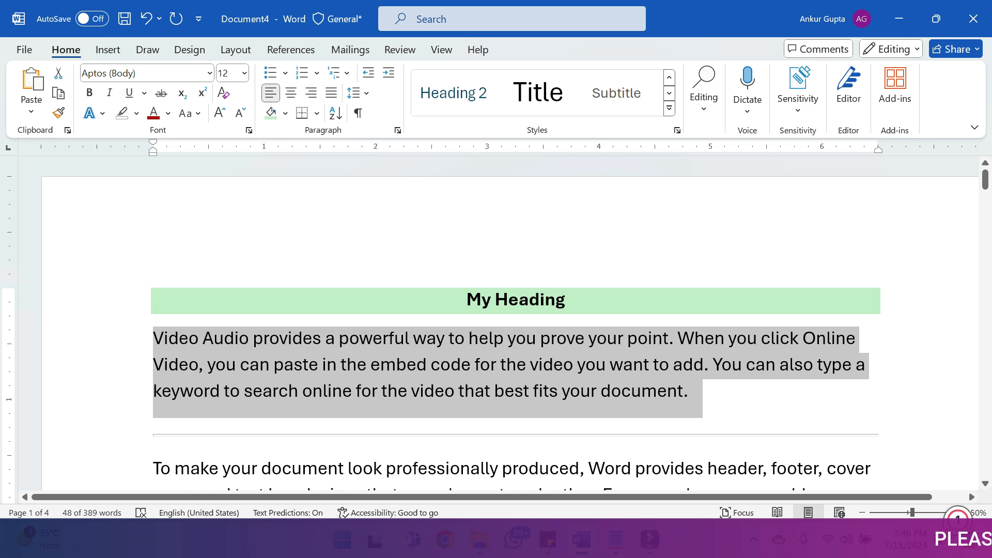
{"action": "type", "text": "Instructions:"}
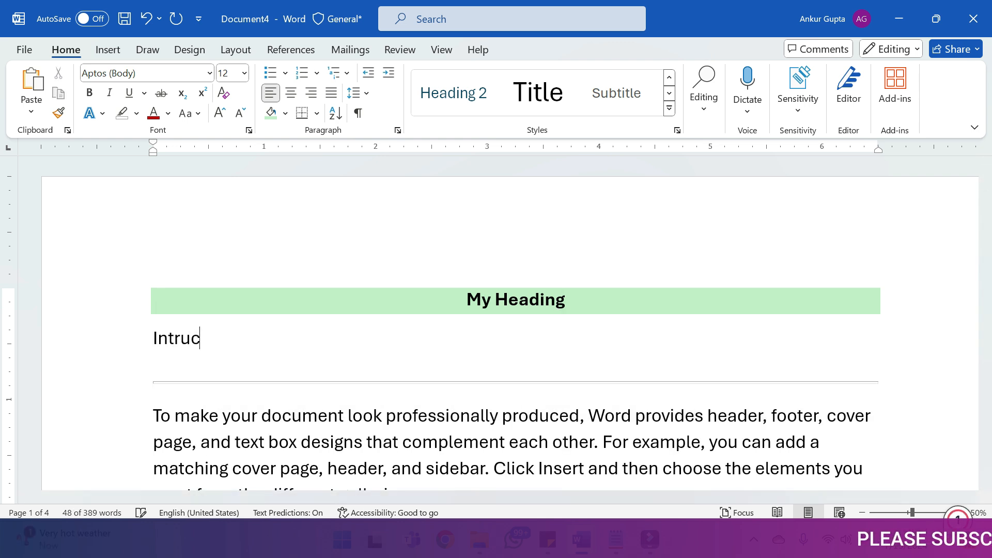
{"action": "key", "text": "Return"}
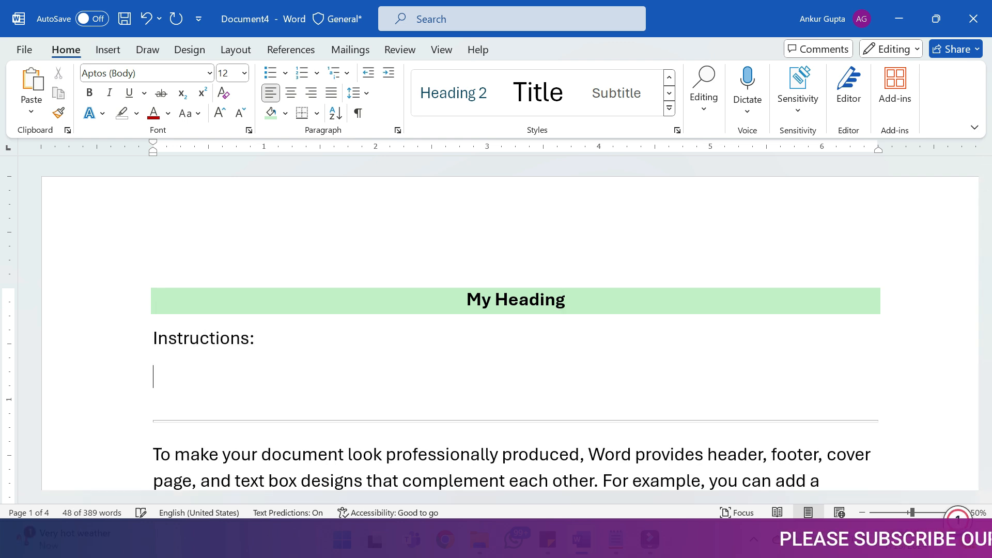
Enter "All questions are compulsory." and "Total marks are 100." as separate lines below "Instructions:"
{"action": "type", "text": "All q"}
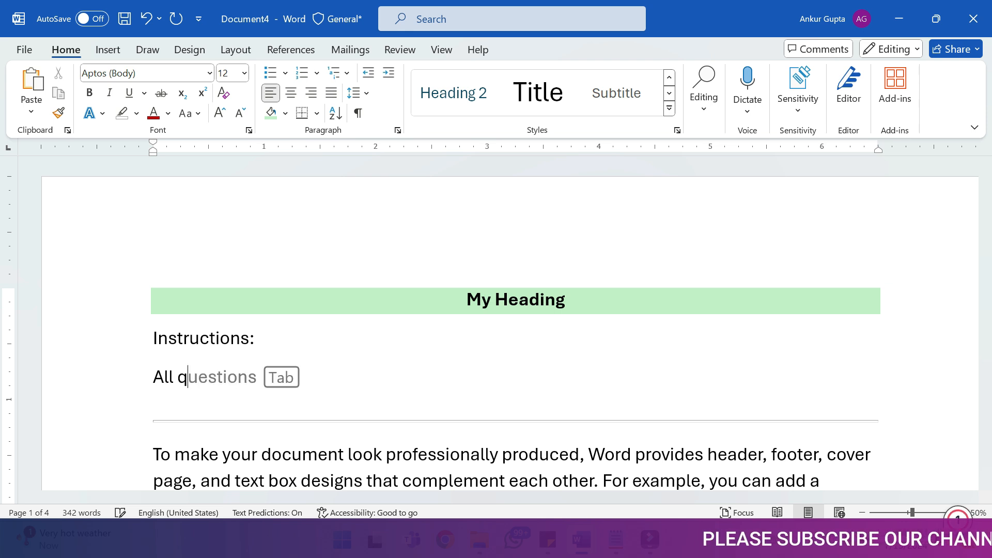
{"action": "type", "text": "uestions "}
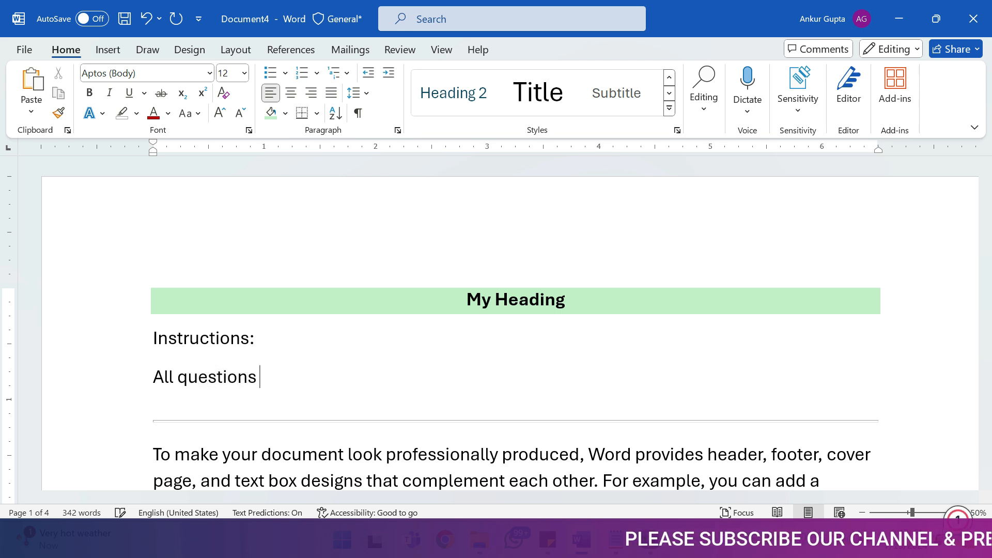
{"action": "type", "text": "are compu"}
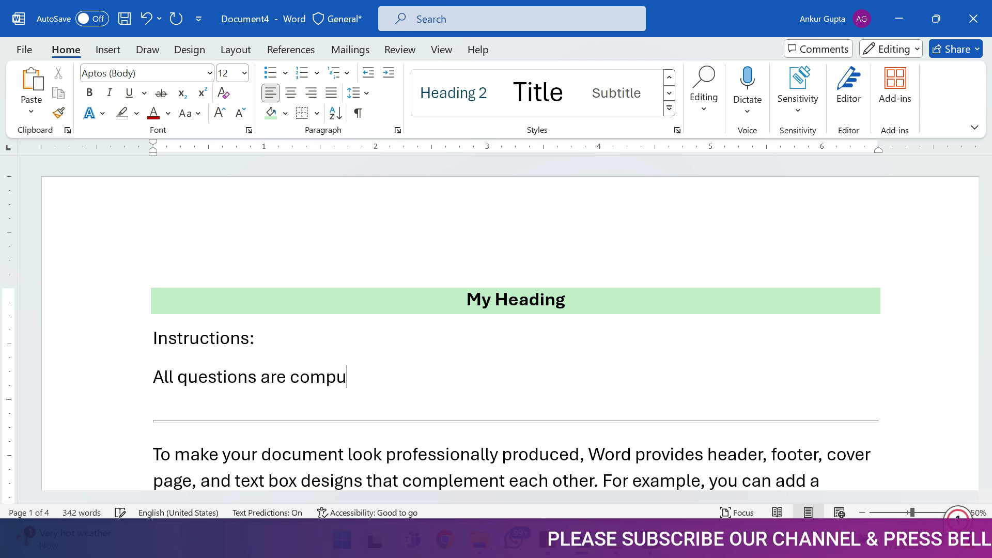
{"action": "type", "text": "lsory."}
{"action": "key", "text": "Return"}
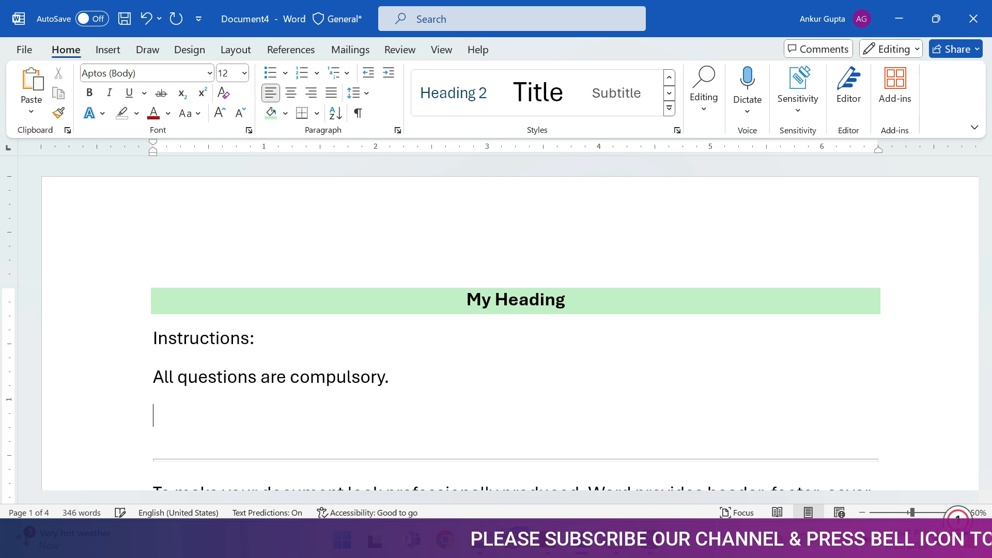
{"action": "type", "text": "total"}
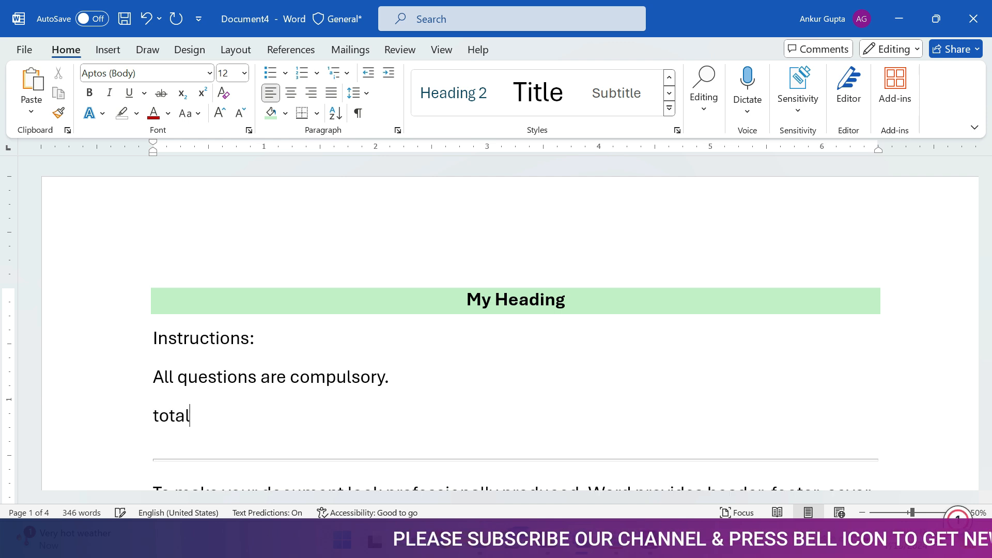
{"action": "type", "text": " marks "}
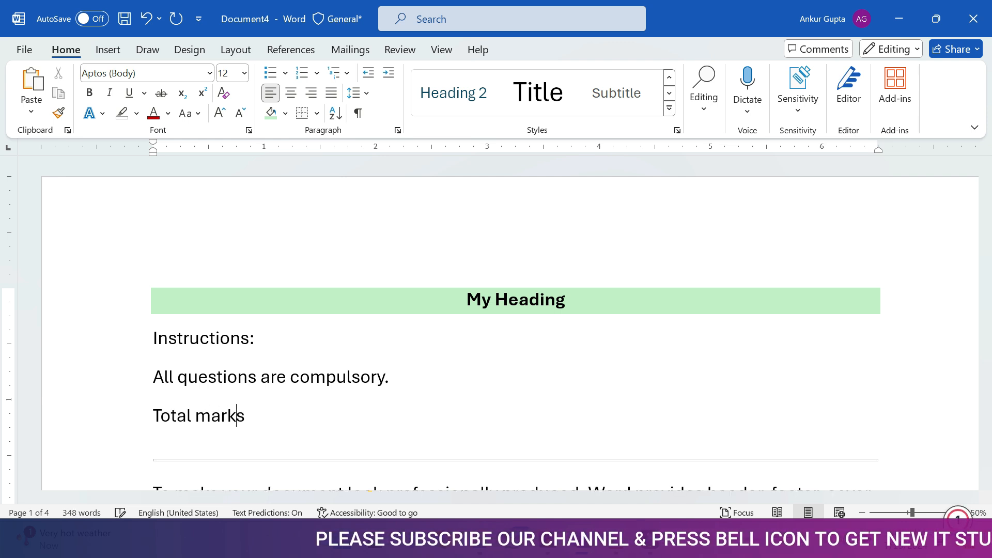
{"action": "type", "text": "are 100."}
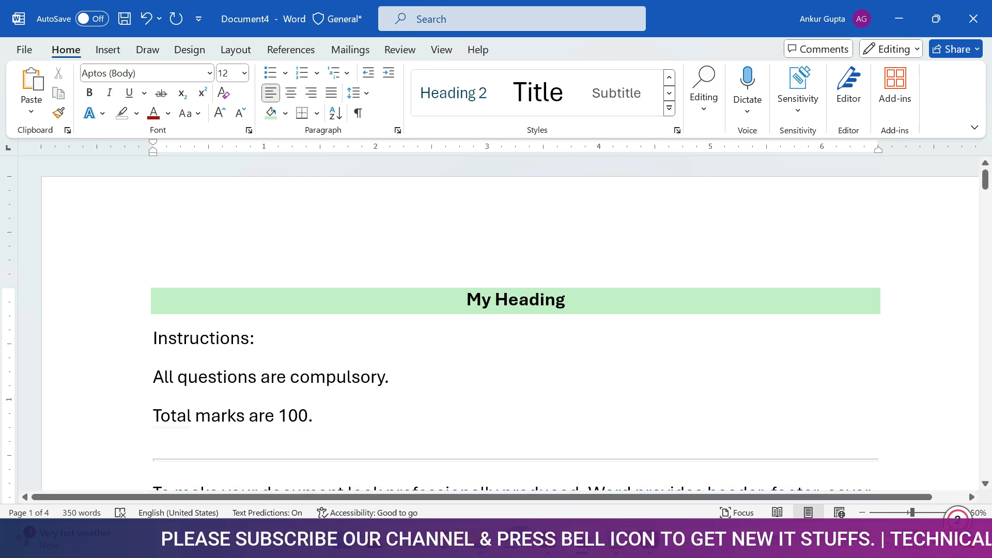
Format the two lines below "Instructions:" as a bulleted list with the small solid square bullet
{"action": "left_click_drag", "start_coordinate": [316, 417], "coordinate": [154, 378]}
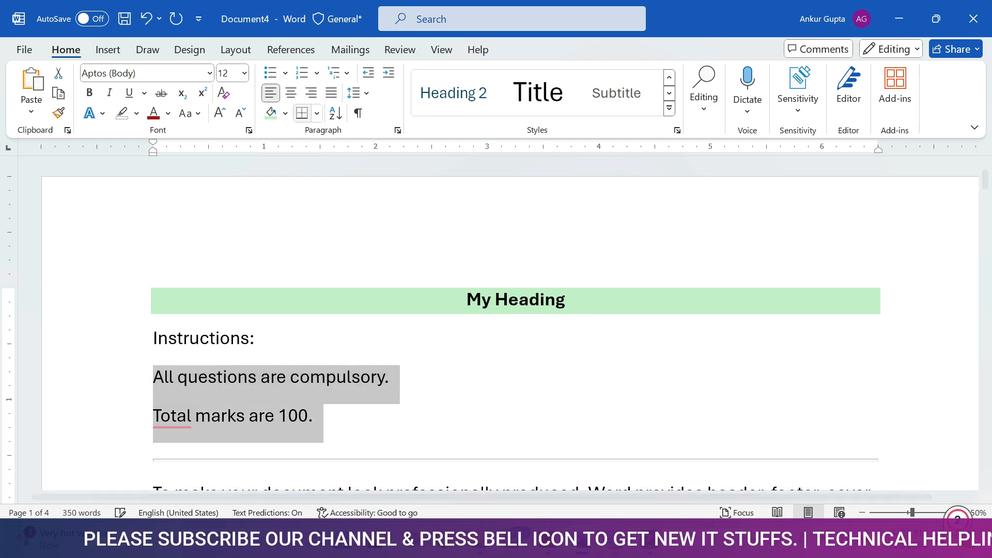
{"action": "left_click", "coordinate": [270, 73]}
{"action": "left_click", "coordinate": [376, 403]}
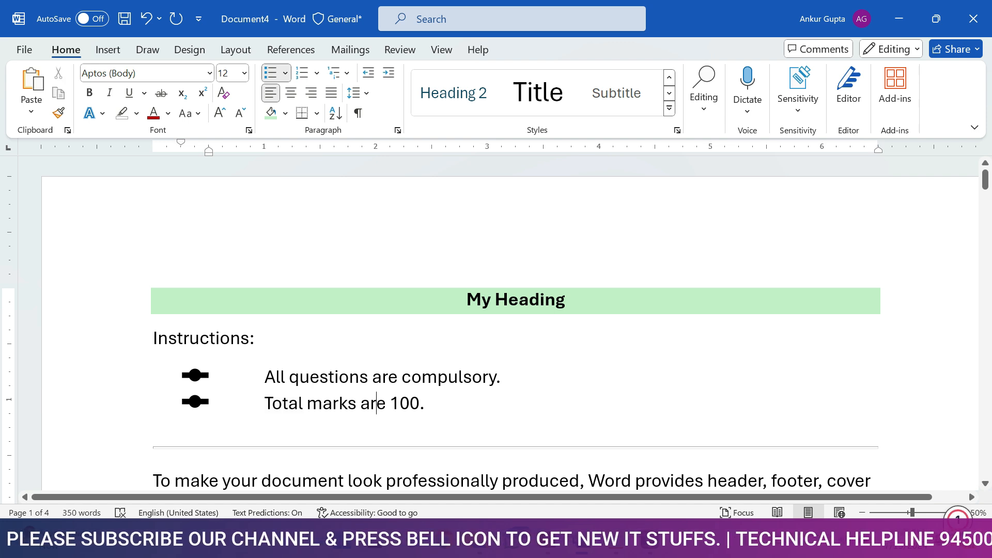
{"action": "left_click_drag", "start_coordinate": [434, 413], "coordinate": [217, 380]}
{"action": "left_click", "coordinate": [285, 73]}
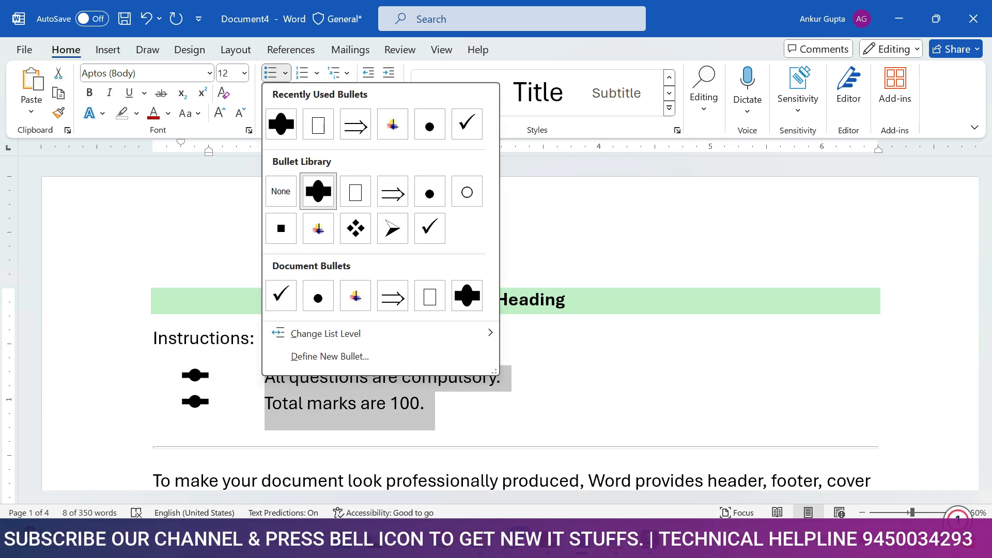
{"action": "left_click", "coordinate": [280, 228]}
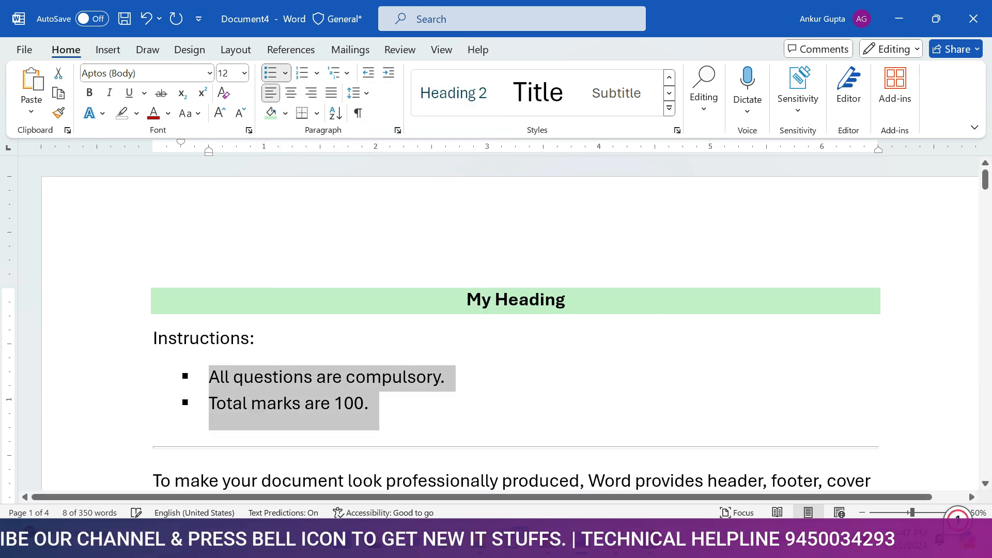
{"action": "left_click", "coordinate": [413, 447]}
Apply outside borders to the "Instructions:" line and its two bulleted items
{"action": "left_click_drag", "start_coordinate": [369, 402], "coordinate": [153, 339]}
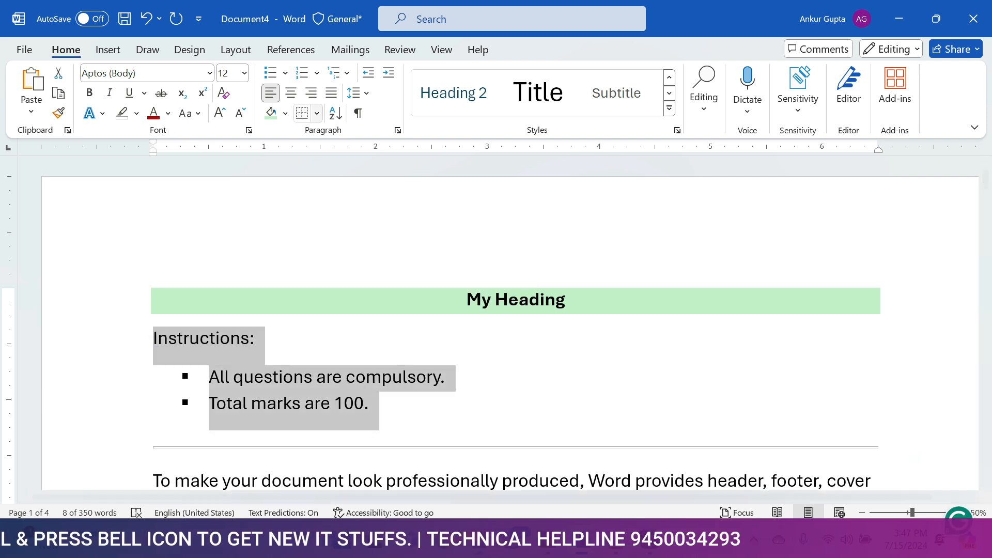
{"action": "left_click", "coordinate": [316, 113]}
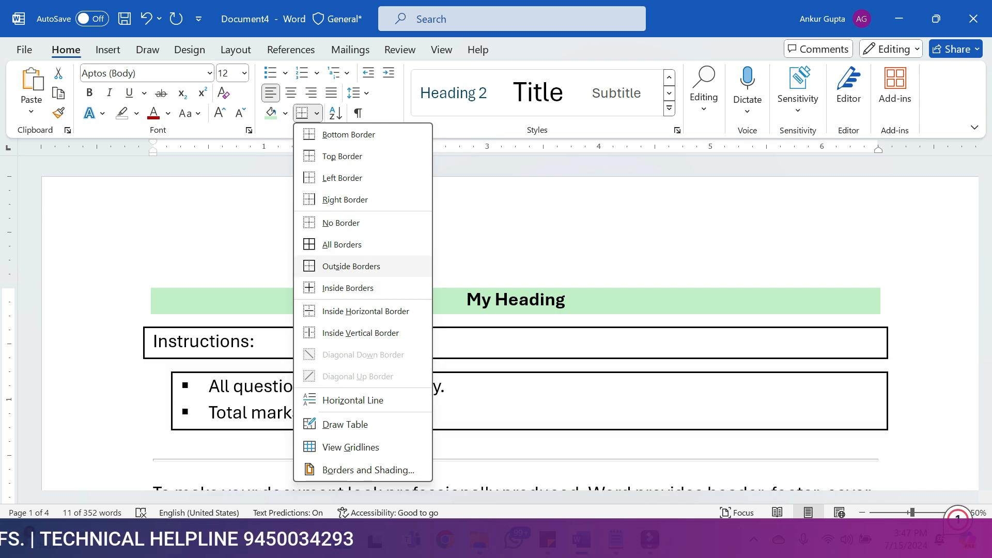
{"action": "left_click", "coordinate": [351, 266]}
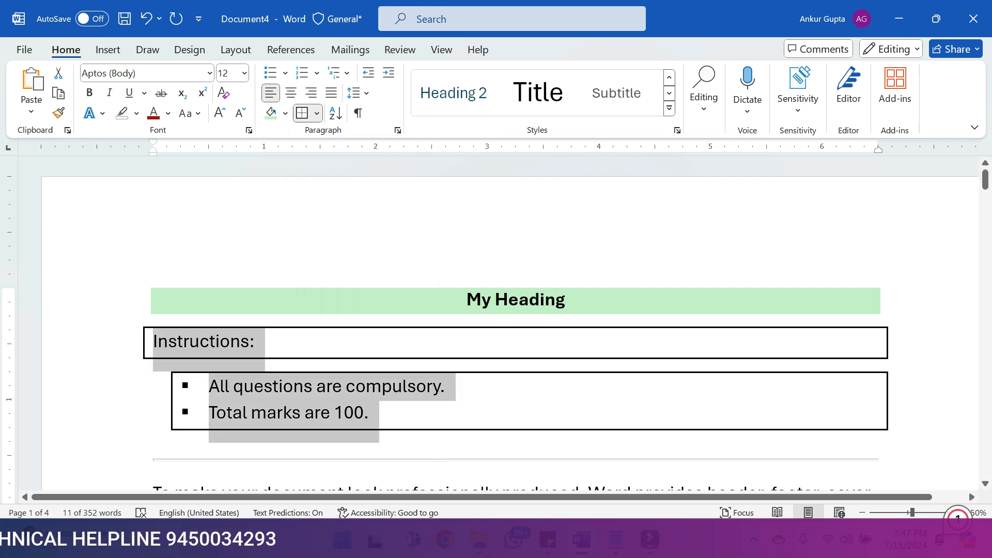
Try to bring both instruction items into the "Instructions:" box by rejoining the first item and cutting and pasting the second
{"action": "left_click", "coordinate": [255, 342]}
{"action": "key", "text": "Delete"}
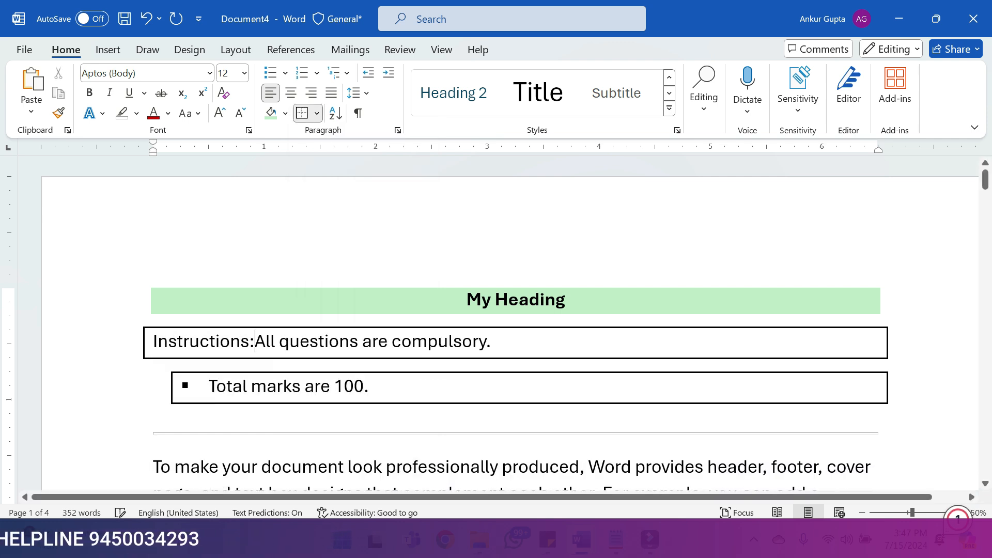
{"action": "key", "text": "Return"}
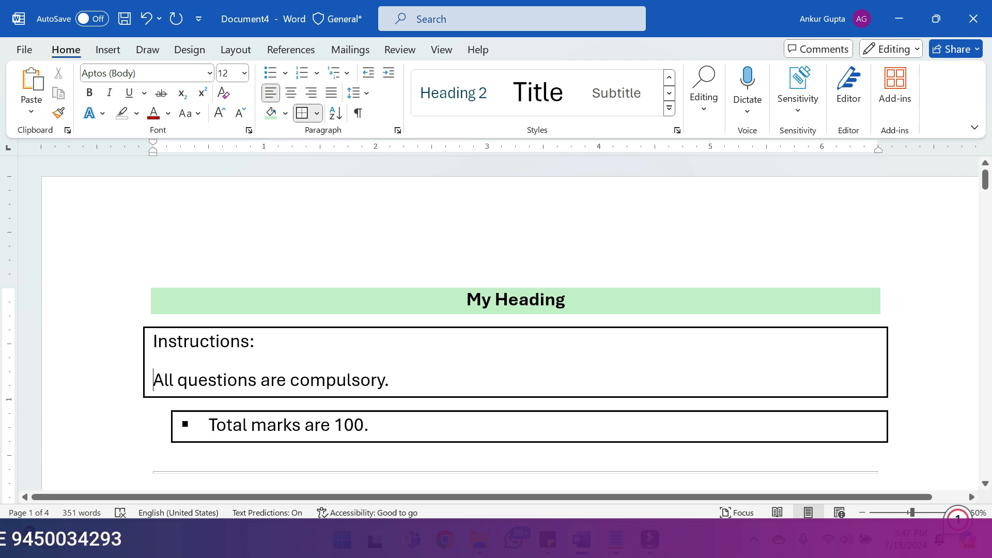
{"action": "key", "text": "End"}
{"action": "left_click", "coordinate": [129, 425]}
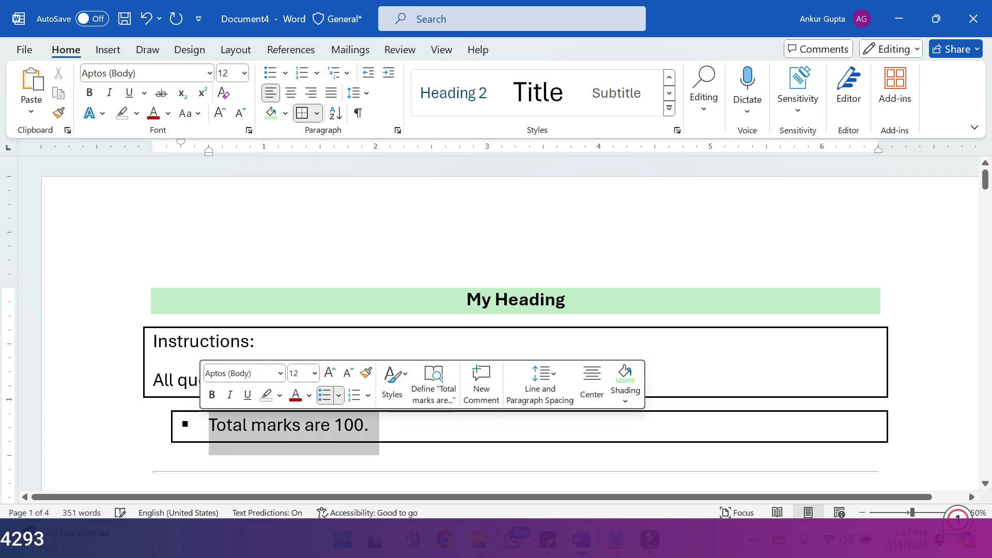
{"action": "key", "text": "ctrl+x"}
{"action": "key", "text": "Return"}
{"action": "key", "text": "ctrl+v"}
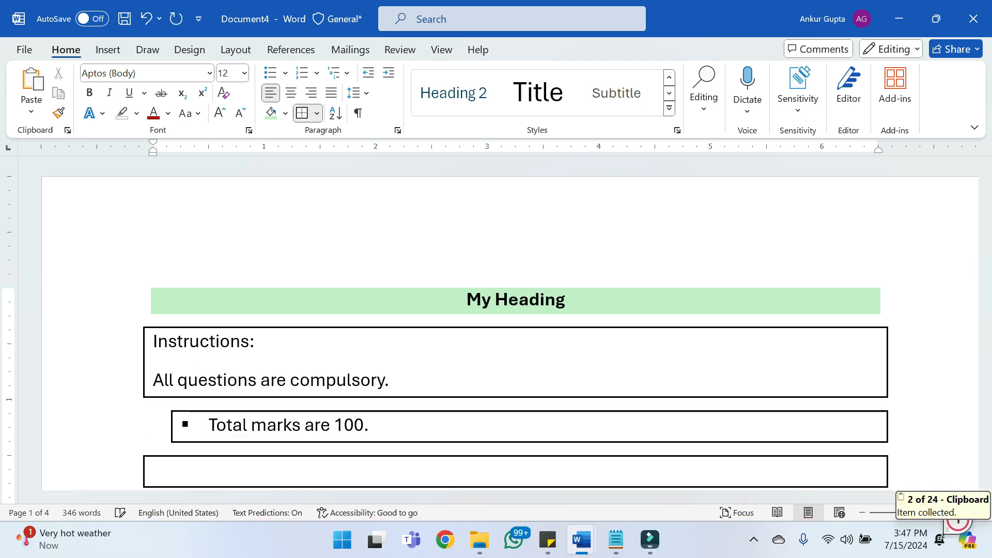
Undo the item rearrangement, outside borders and bullets, back to the three plain instruction lines
{"action": "key", "text": "ctrl+z"}
{"action": "key", "text": "ctrl+z"}
{"action": "key", "text": "ctrl+z"}
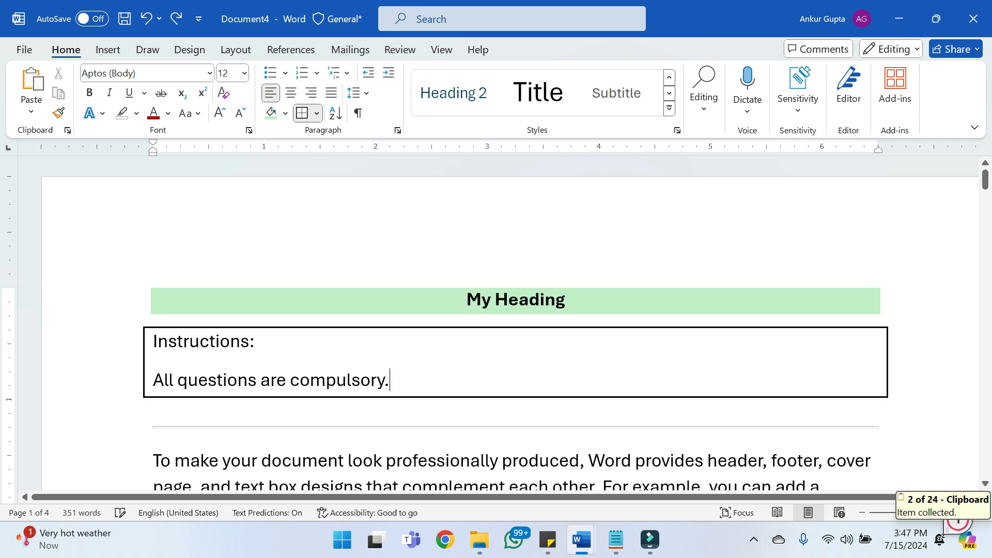
{"action": "key", "text": "ctrl+z"}
{"action": "key", "text": "ctrl+z"}
{"action": "key", "text": "ctrl+z"}
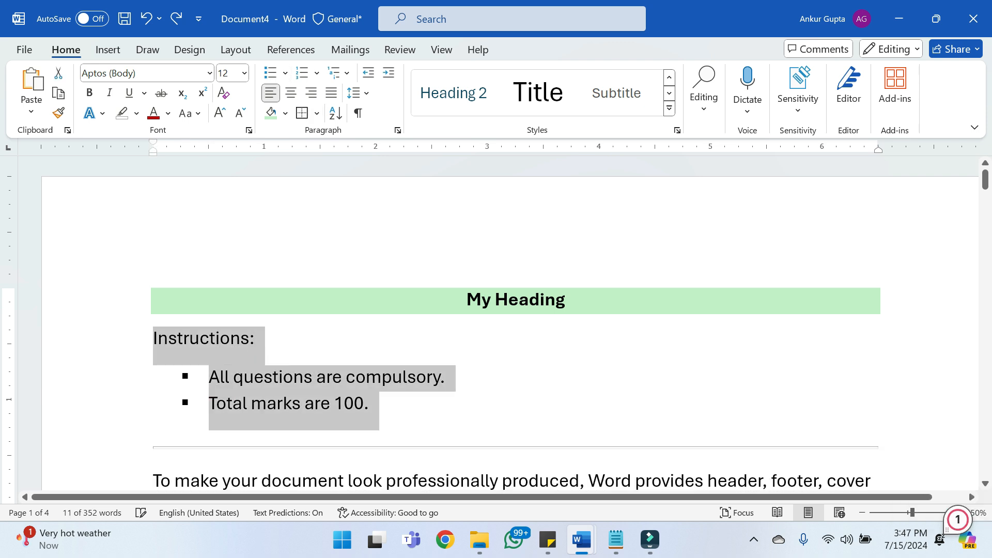
{"action": "key", "text": "ctrl+z"}
{"action": "key", "text": "ctrl+z"}
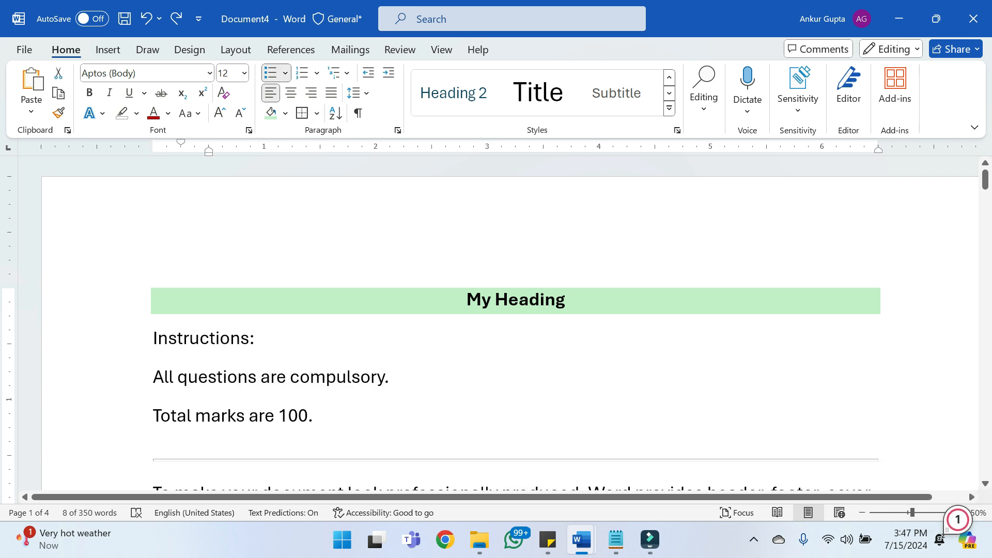
Apply outside borders around the three plain lines from "Instructions:" to "Total marks are 100."
{"action": "left_click_drag", "start_coordinate": [326, 417], "coordinate": [155, 339]}
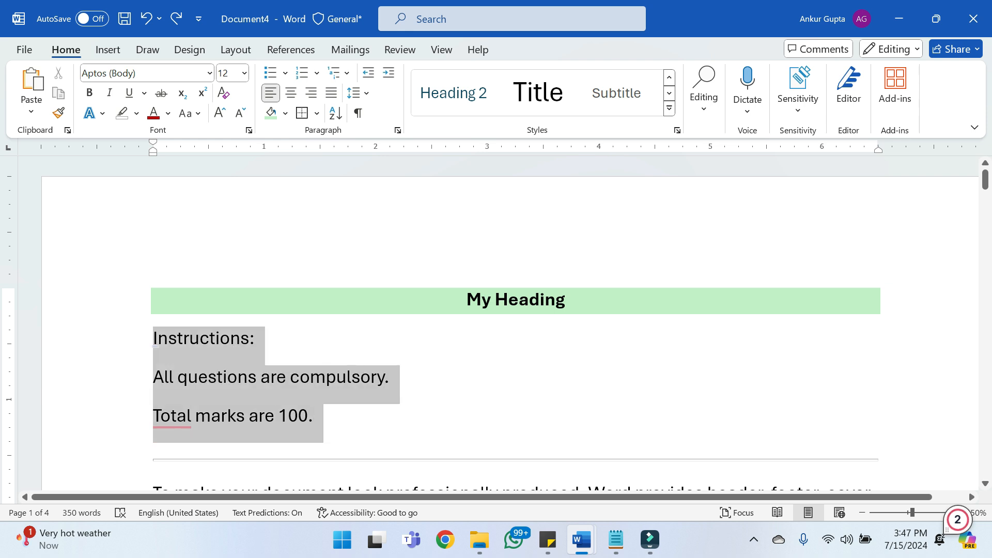
{"action": "left_click", "coordinate": [301, 112]}
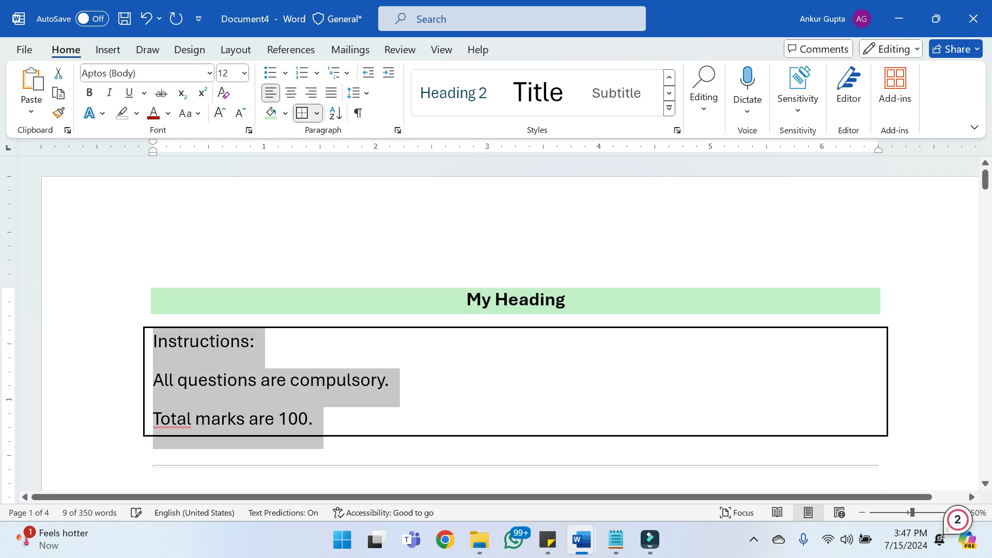
{"action": "left_click", "coordinate": [325, 380]}
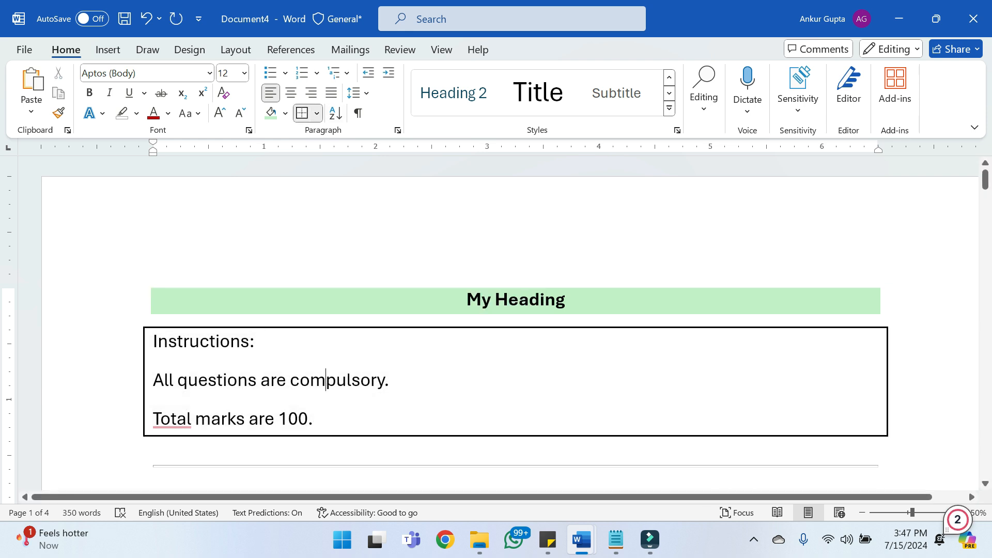
Try bulleting the two instruction lines inside the box, and undo the bullets
{"action": "left_click_drag", "start_coordinate": [153, 379], "coordinate": [323, 420]}
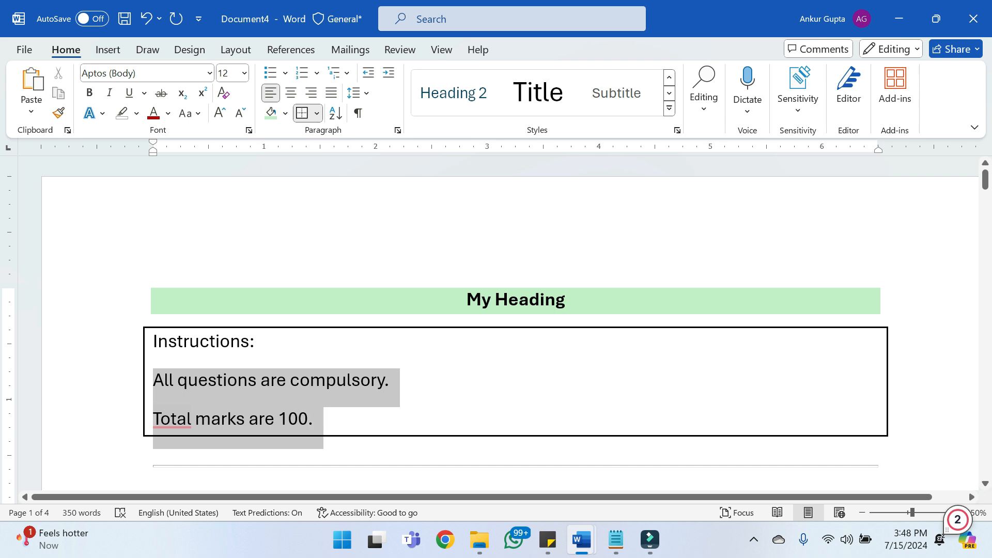
{"action": "left_click", "coordinate": [270, 73]}
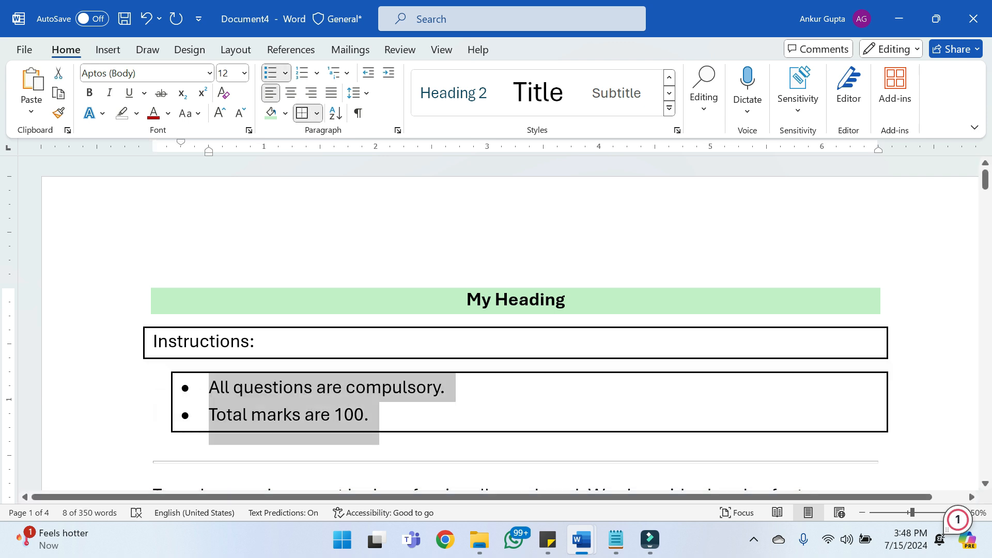
{"action": "key", "text": "ctrl+z"}
{"action": "left_click", "coordinate": [314, 419]}
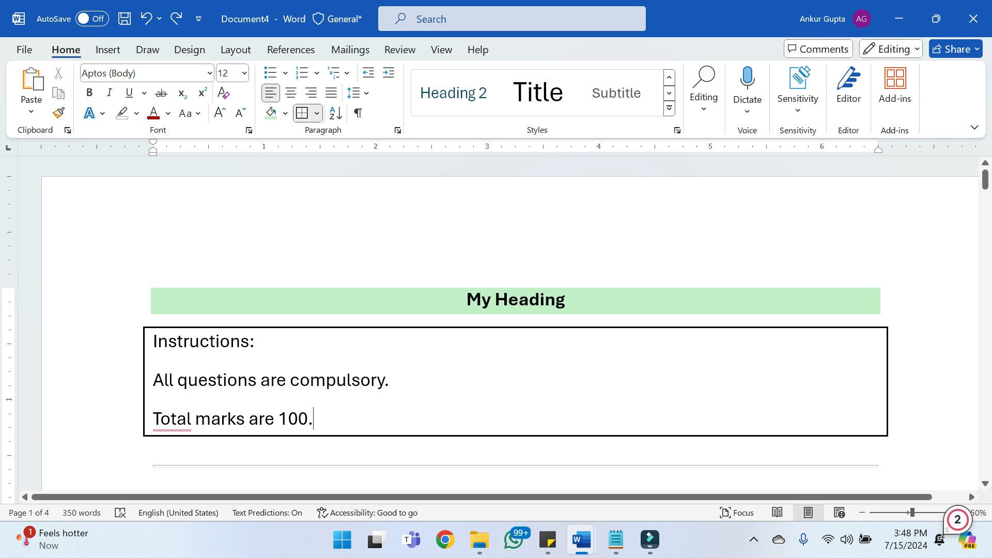
Indent the lines "All questions are compulsory." and "Total marks are 100." by one tab stop each inside the box
{"action": "left_click", "coordinate": [154, 380]}
{"action": "key", "text": "Tab"}
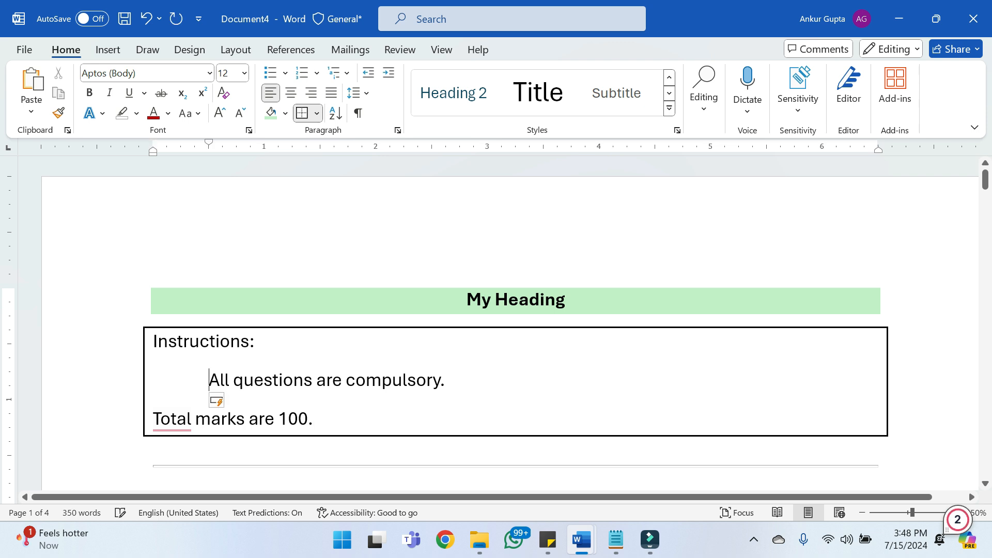
{"action": "left_click", "coordinate": [160, 419]}
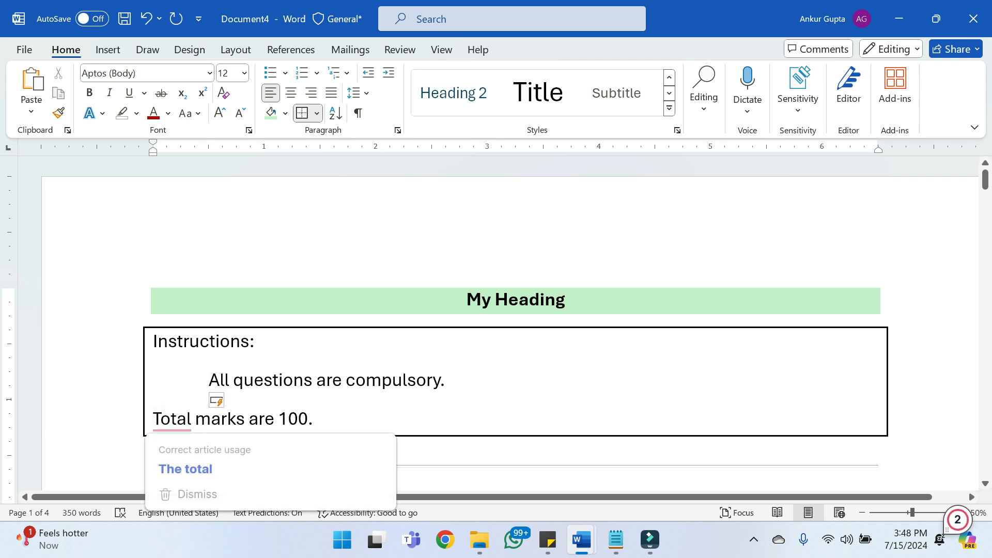
{"action": "left_click", "coordinate": [154, 419]}
{"action": "key", "text": "Tab"}
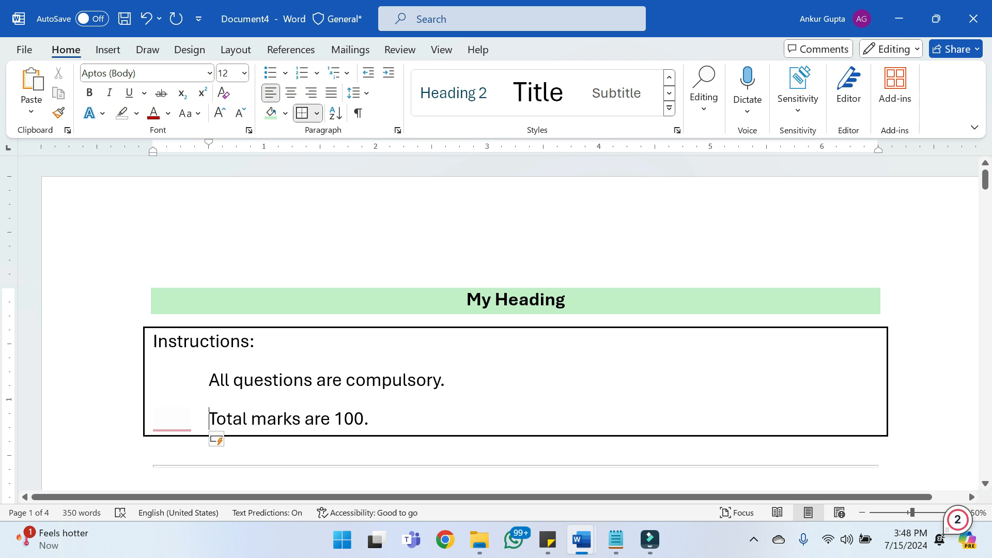
{"action": "left_click_drag", "start_coordinate": [378, 419], "coordinate": [208, 381]}
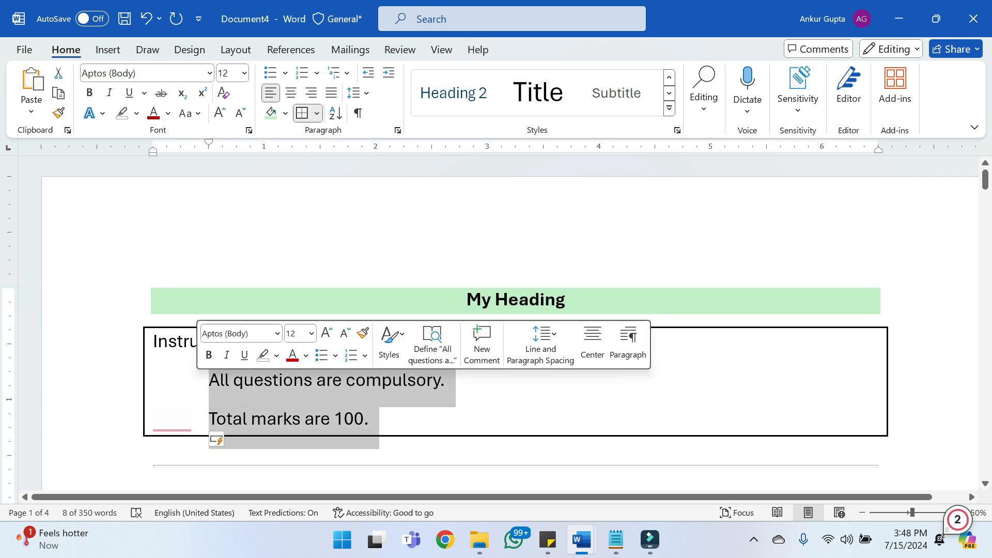
{"action": "left_click", "coordinate": [369, 419]}
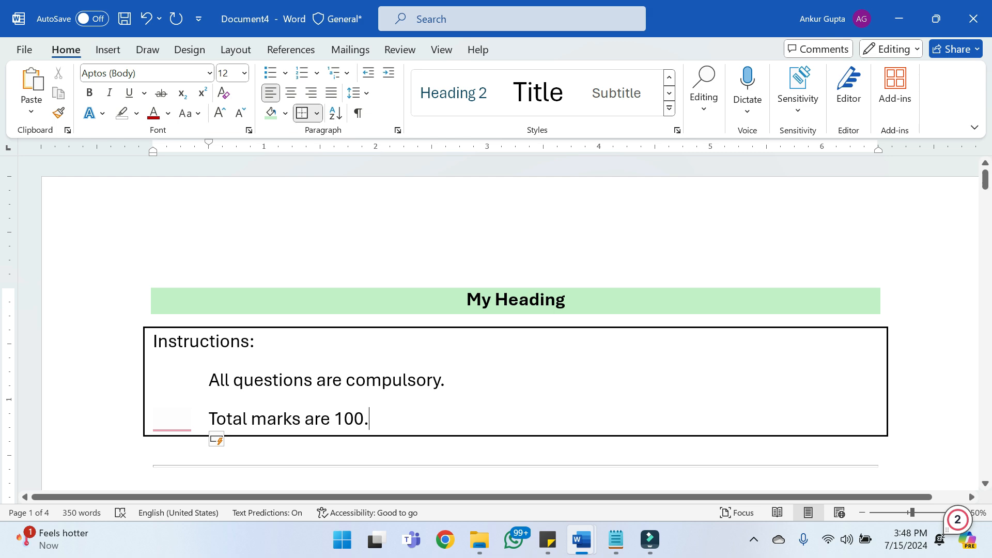
Insert a page break at the end of the document and enter "Sorting" on the new page
{"action": "left_click_drag", "start_coordinate": [985, 179], "coordinate": [985, 466]}
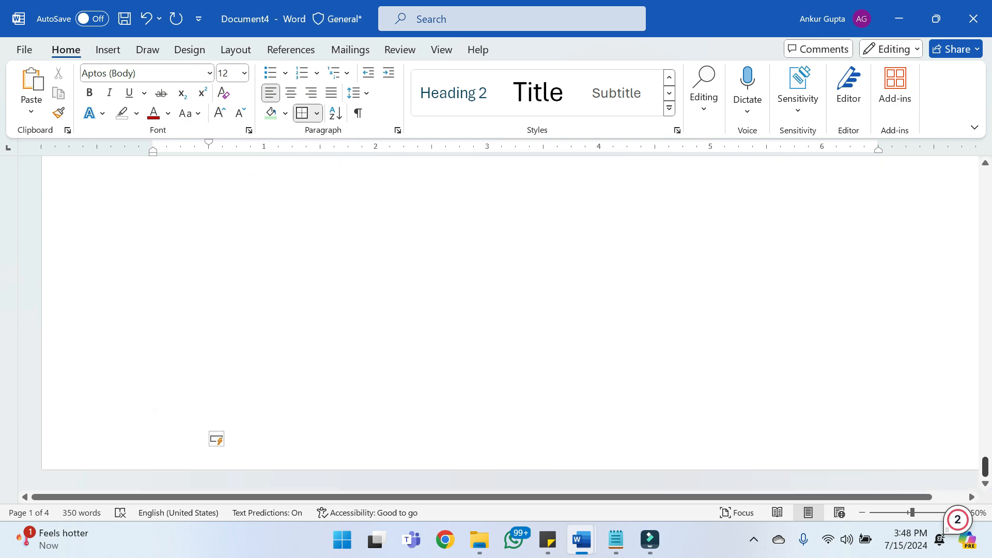
{"action": "left_click", "coordinate": [496, 320]}
{"action": "key", "text": "ctrl+Return"}
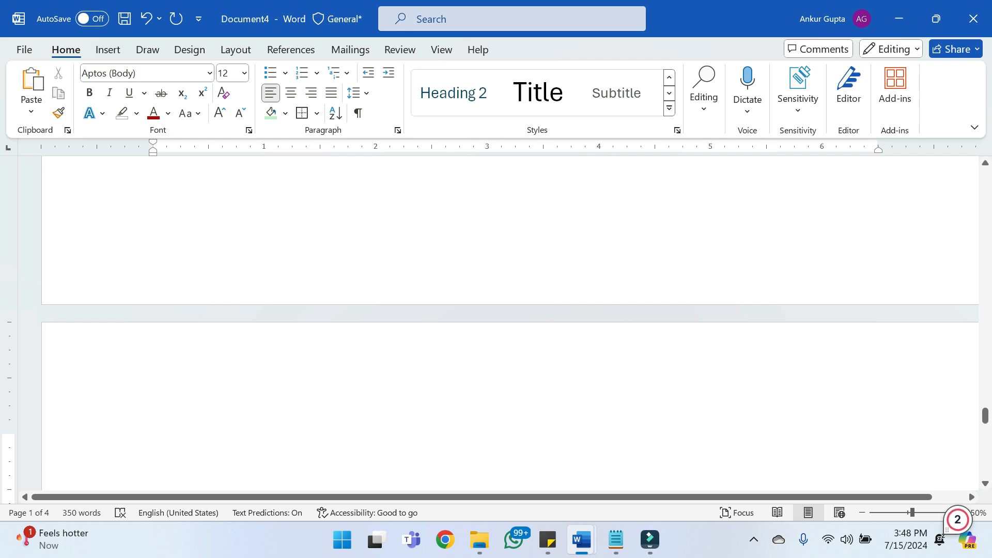
{"action": "type", "text": "SOrting"}
{"action": "key", "text": "Return"}
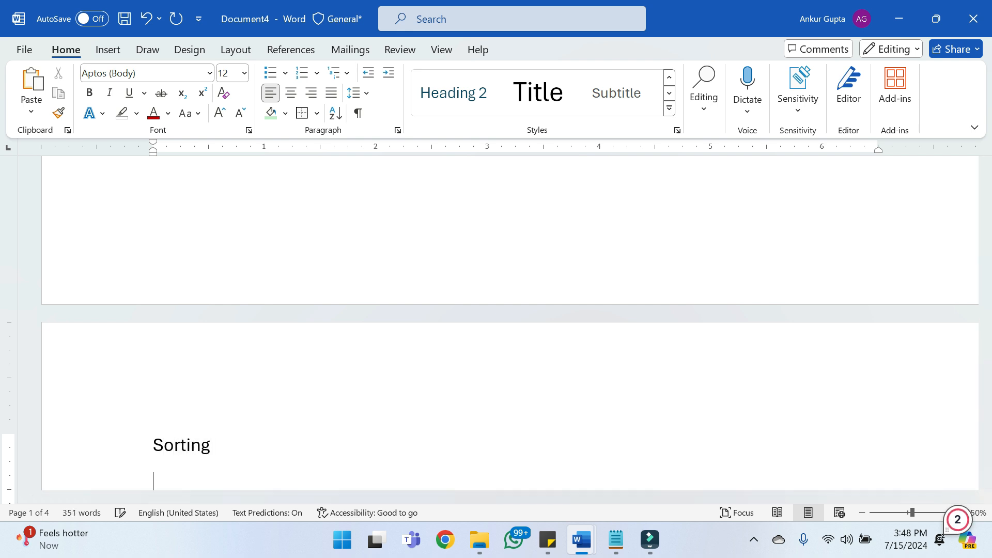
Make the "Sorting" title bold, enlarge it to 29 pt and centre it
{"action": "left_click_drag", "start_coordinate": [220, 447], "coordinate": [153, 446]}
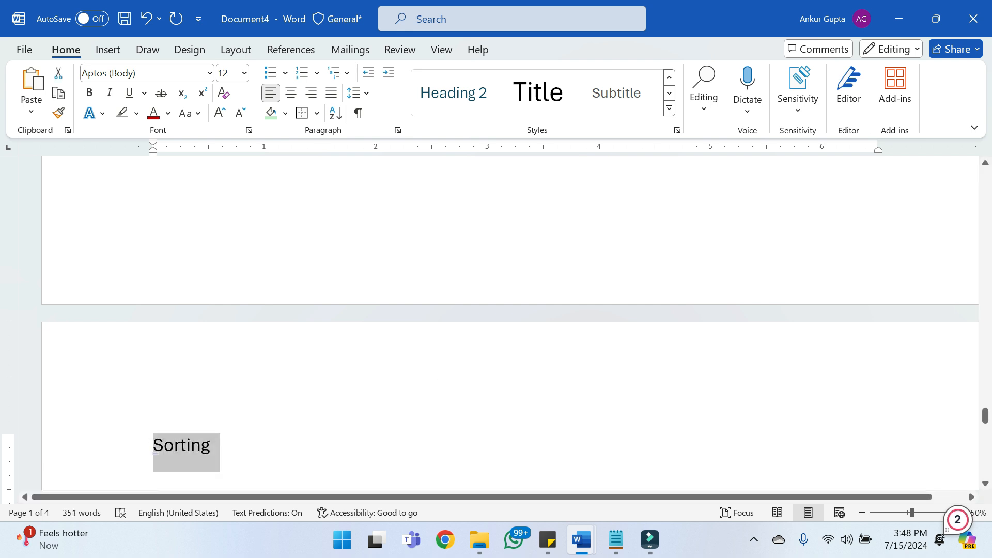
{"action": "key", "text": "ctrl+b"}
{"action": "key", "text": "ctrl+bracketright"}
{"action": "key", "text": "ctrl+bracketright"}
{"action": "key", "text": "ctrl+bracketright"}
{"action": "key", "text": "ctrl+bracketright"}
{"action": "key", "text": "ctrl+bracketright"}
{"action": "key", "text": "ctrl+bracketright"}
{"action": "key", "text": "ctrl+bracketright"}
{"action": "key", "text": "ctrl+bracketright"}
{"action": "key", "text": "ctrl+bracketright"}
{"action": "key", "text": "ctrl+bracketright"}
{"action": "key", "text": "ctrl+bracketright"}
{"action": "key", "text": "ctrl+bracketright"}
{"action": "key", "text": "ctrl+bracketright"}
{"action": "key", "text": "ctrl+bracketright"}
{"action": "key", "text": "ctrl+bracketright"}
{"action": "key", "text": "ctrl+bracketright"}
{"action": "key", "text": "ctrl+bracketright"}
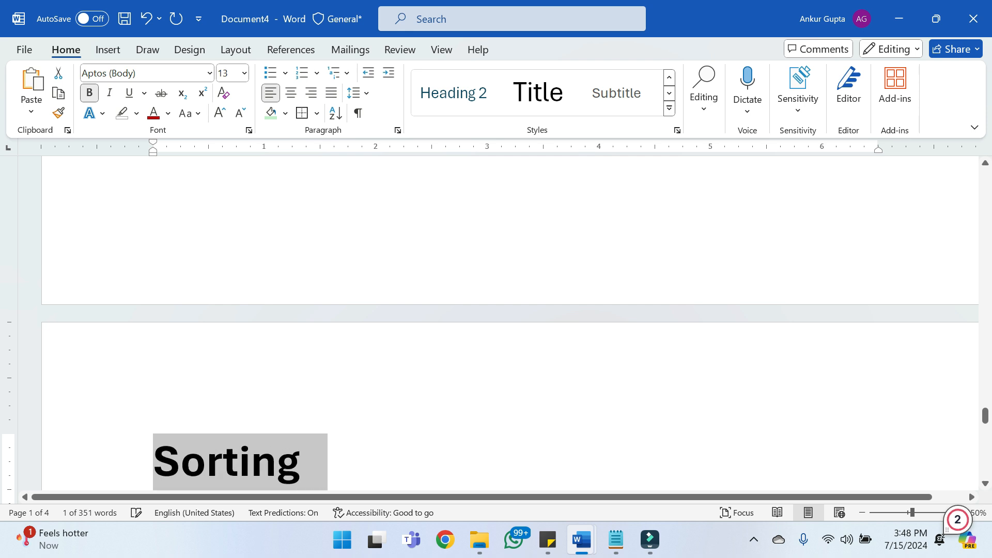
{"action": "key", "text": "ctrl+e"}
{"action": "key", "text": "End"}
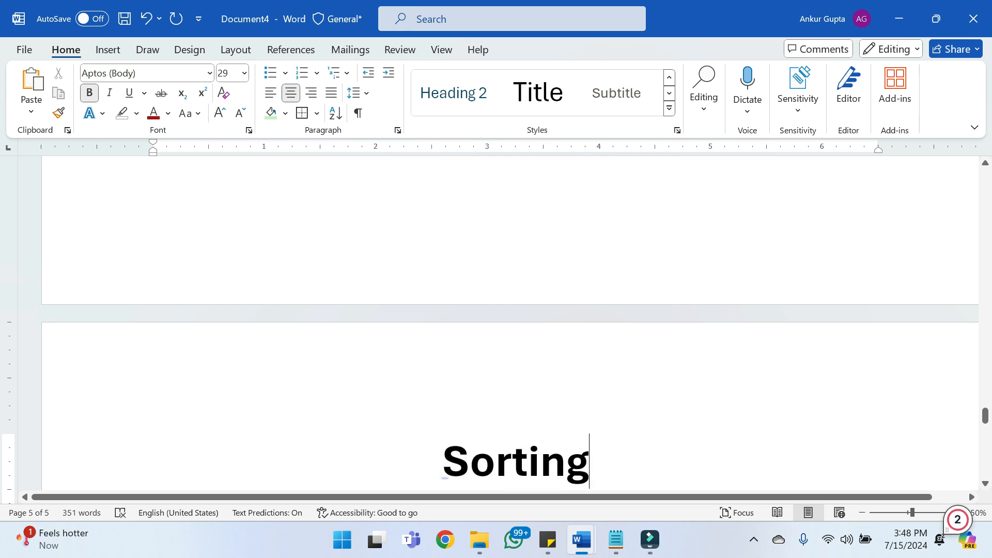
Add the line "Ascending/ descending" below the "Sorting" title
{"action": "key", "text": "Return"}
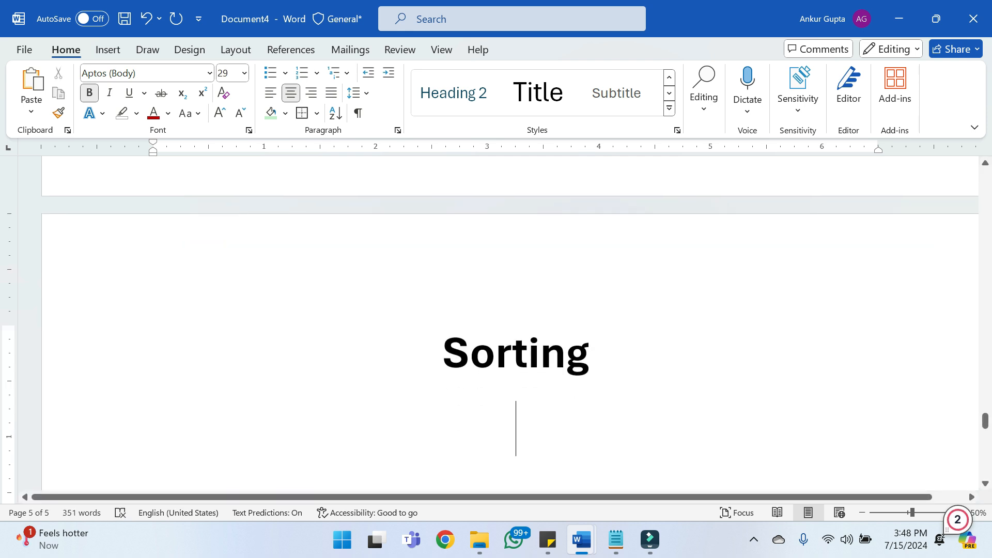
{"action": "type", "text": "ascendi"}
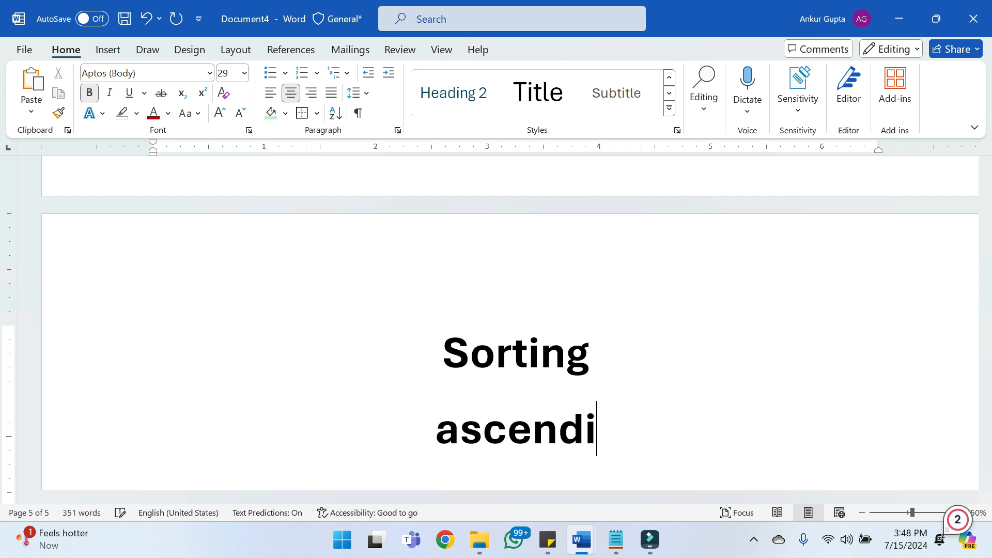
{"action": "type", "text": "ng/ "}
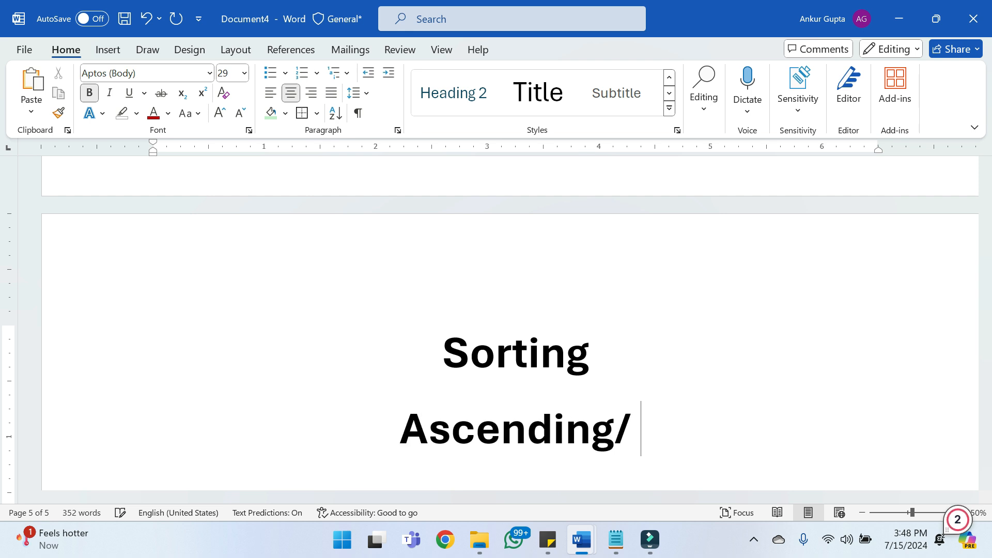
{"action": "type", "text": "descending"}
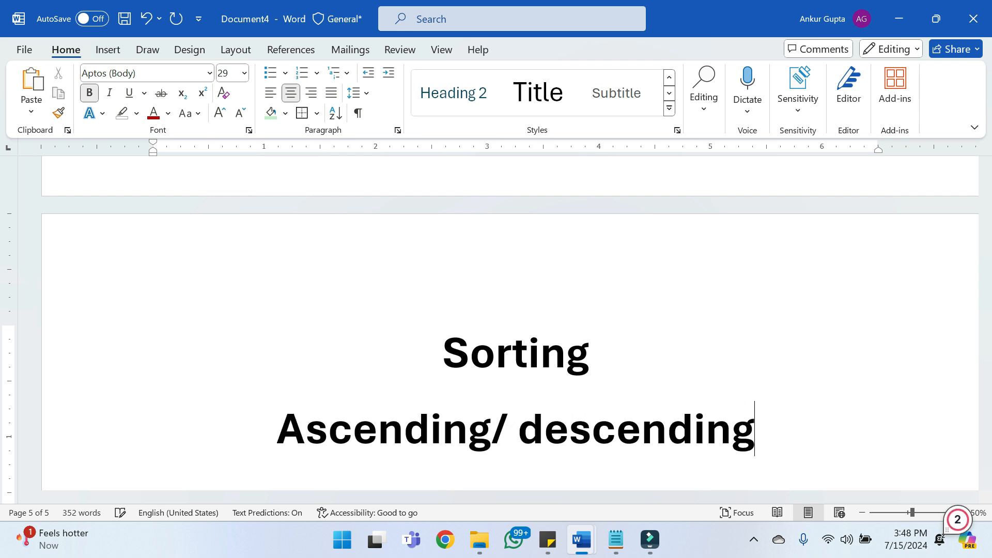
{"action": "key", "text": "Return"}
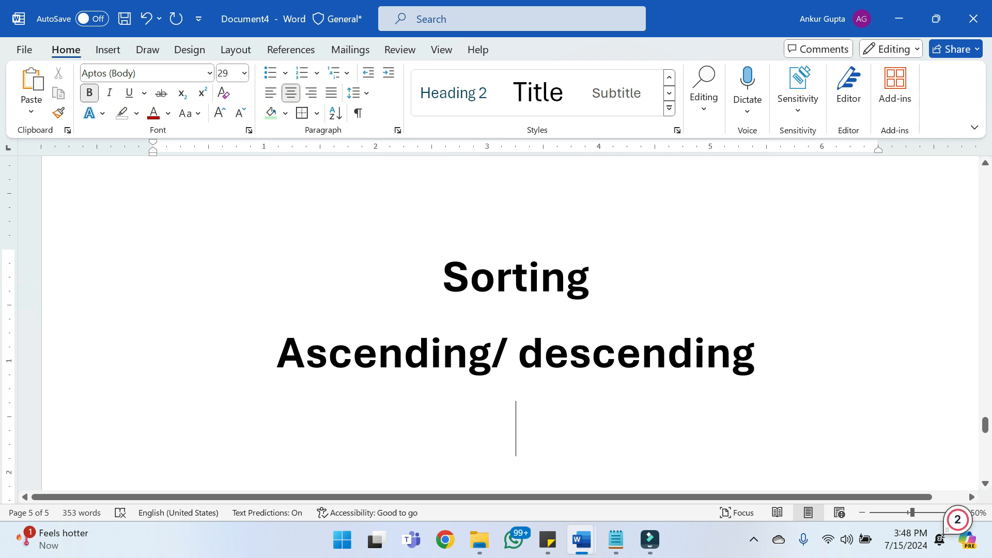
Enter five first names as left-aligned lines below "Ascending/ descending", one name per line
{"action": "left_click_drag", "start_coordinate": [537, 421], "coordinate": [279, 361]}
{"action": "left_click", "coordinate": [757, 356]}
{"action": "key", "text": "Return"}
{"action": "key", "text": "ctrl+l"}
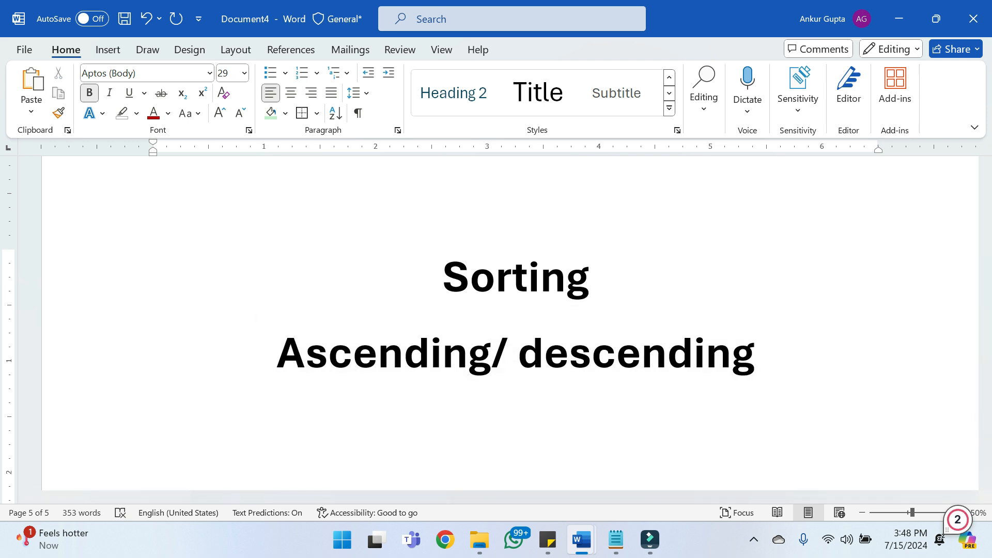
{"action": "type", "text": "Ankur"}
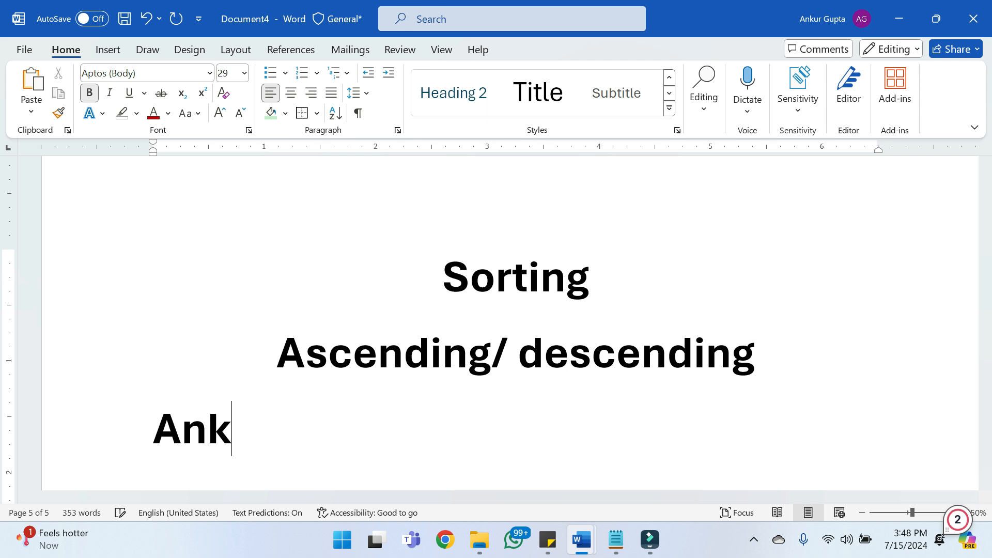
{"action": "key", "text": "Return"}
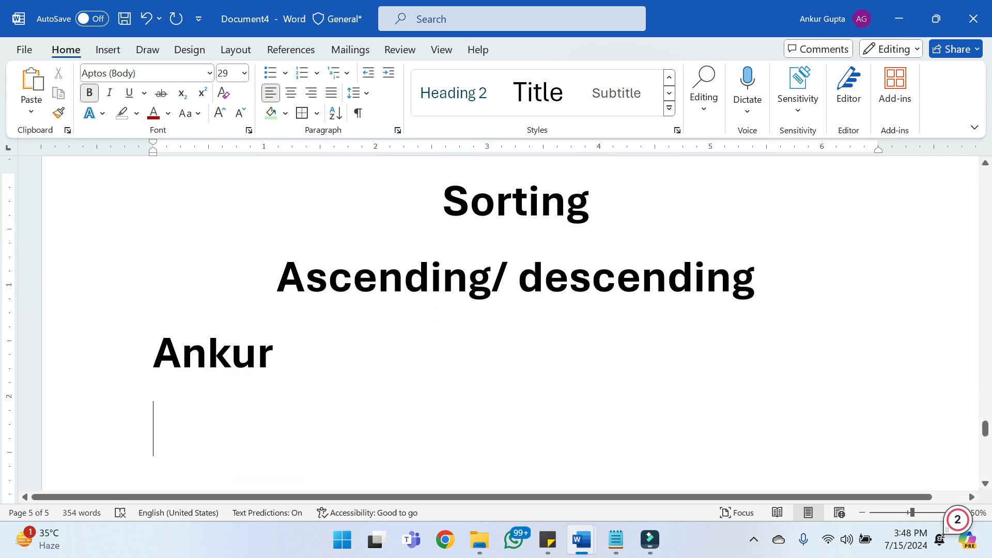
{"action": "type", "text": "Ara"}
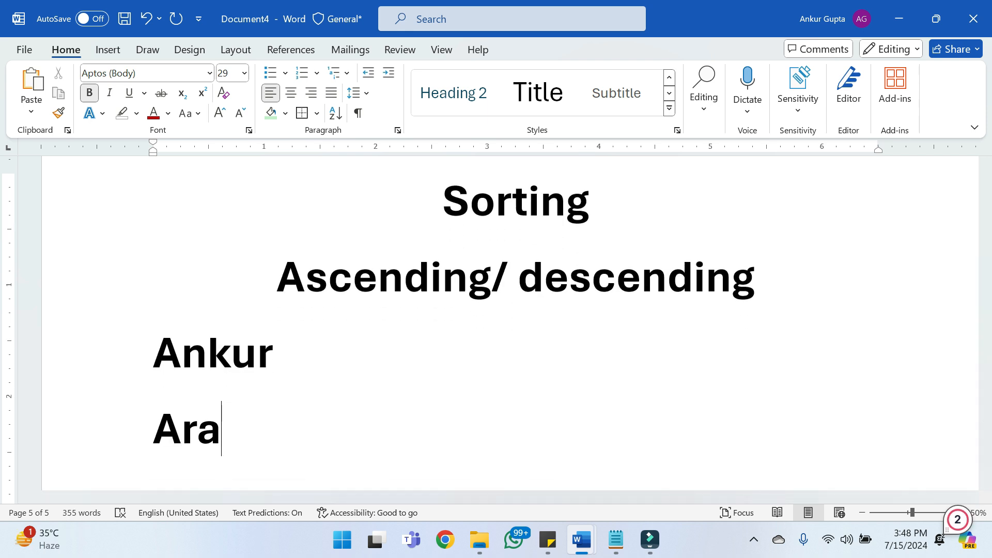
{"action": "type", "text": "dhna"}
{"action": "key", "text": "Return"}
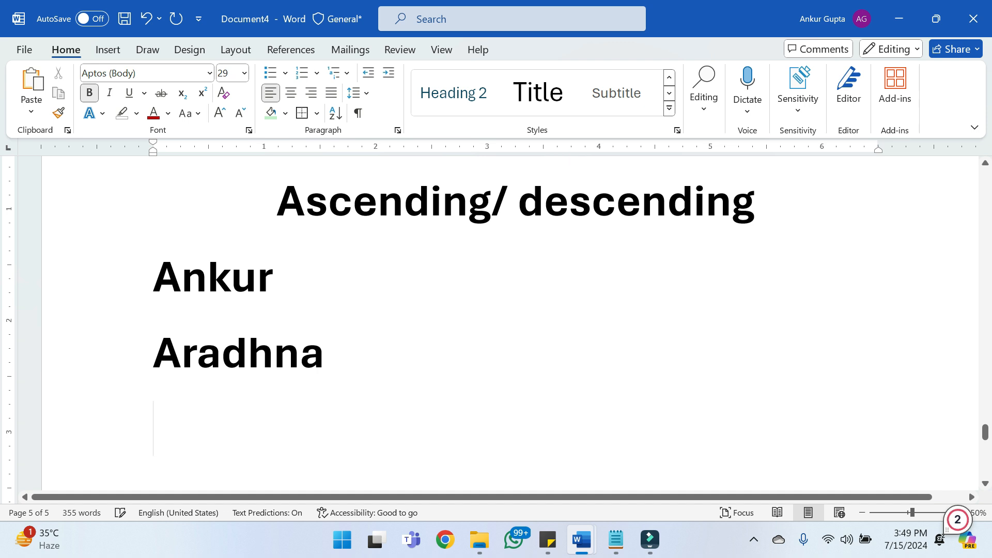
{"action": "type", "text": "Alok"}
{"action": "key", "text": "Return"}
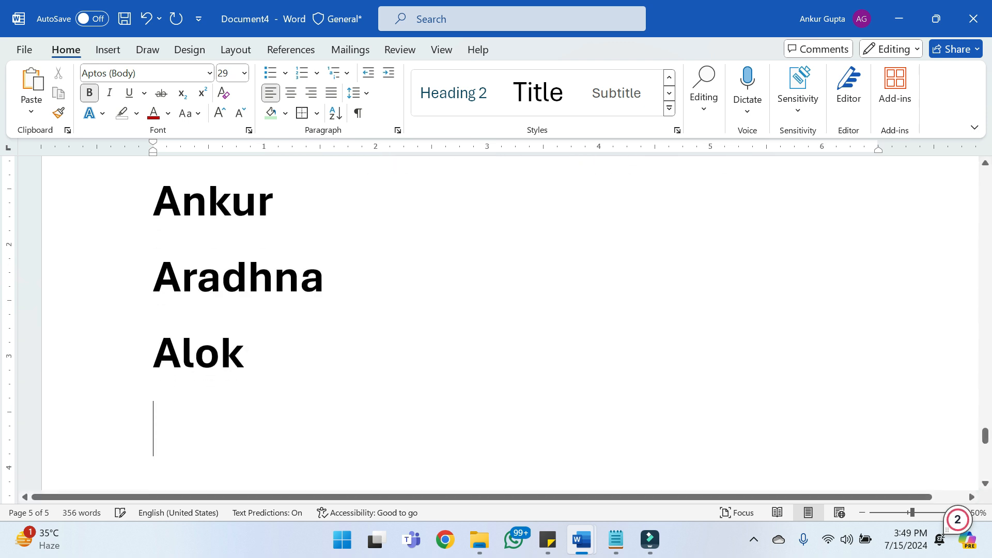
{"action": "type", "text": "Munna"}
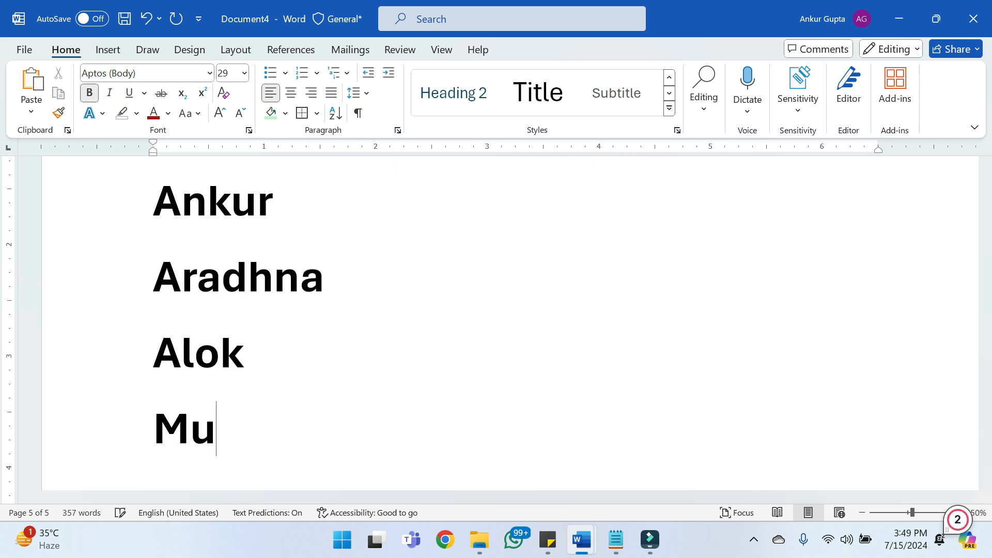
{"action": "key", "text": "Return"}
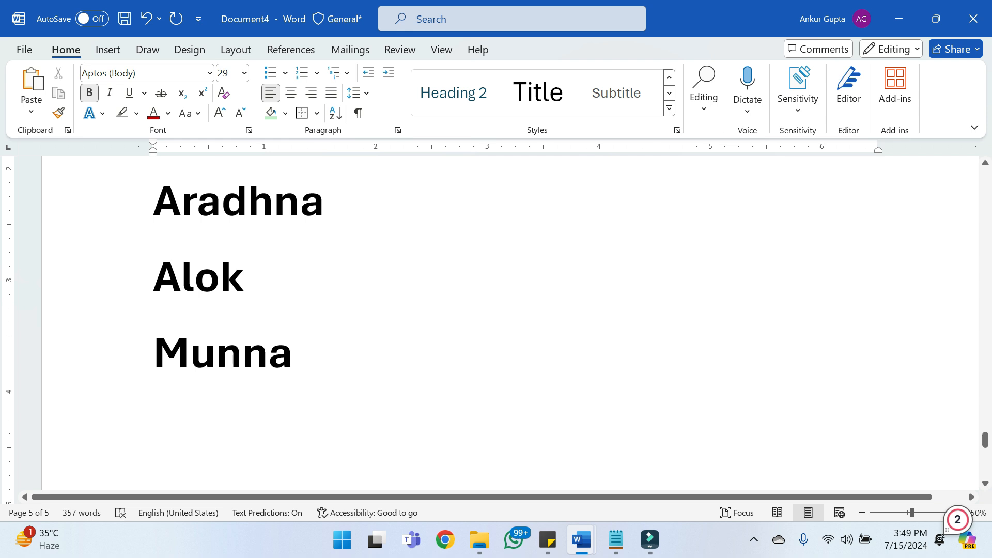
{"action": "type", "text": "Nishant"}
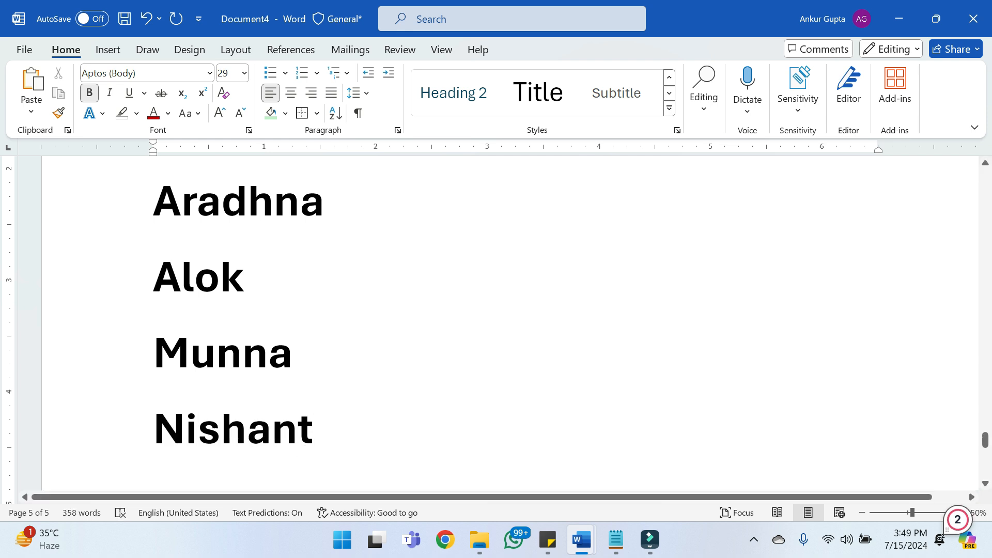
Remove the bold formatting from the five names in the list
{"action": "scroll", "coordinate": [495, 321], "scroll_direction": "down", "scroll_amount": 5, "text": "ctrl"}
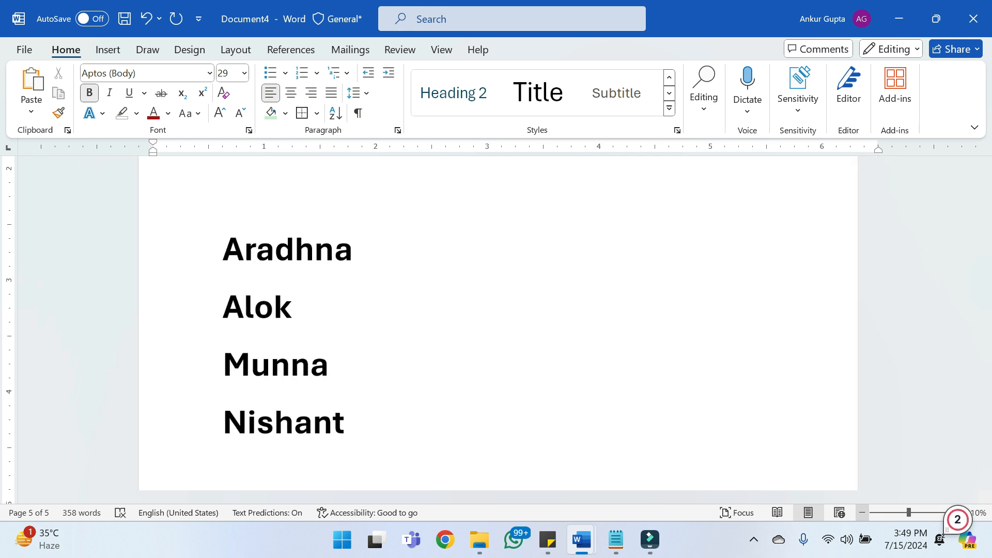
{"action": "left_click_drag", "start_coordinate": [371, 422], "coordinate": [258, 219]}
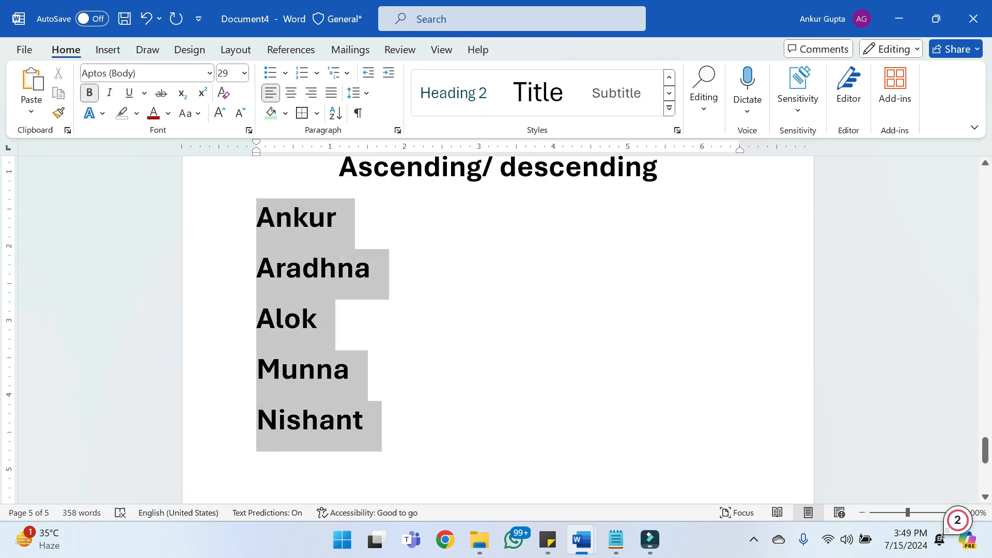
{"action": "key", "text": "ctrl+b"}
{"action": "left_click", "coordinate": [314, 319]}
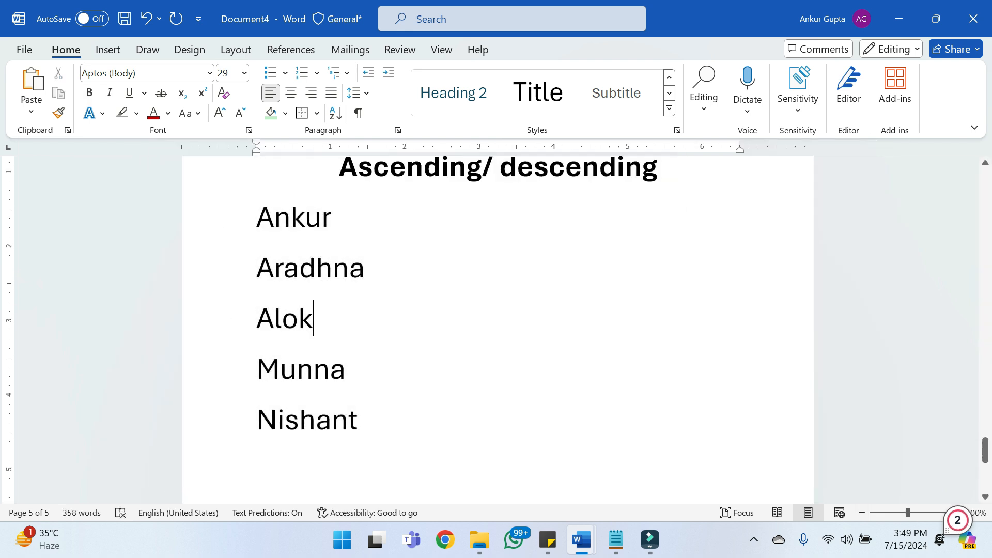
Insert another first name starting with B on a new line after the first name in the list
{"action": "left_click", "coordinate": [257, 218]}
{"action": "left_click", "coordinate": [257, 420]}
{"action": "left_click", "coordinate": [332, 217]}
{"action": "key", "text": "Return"}
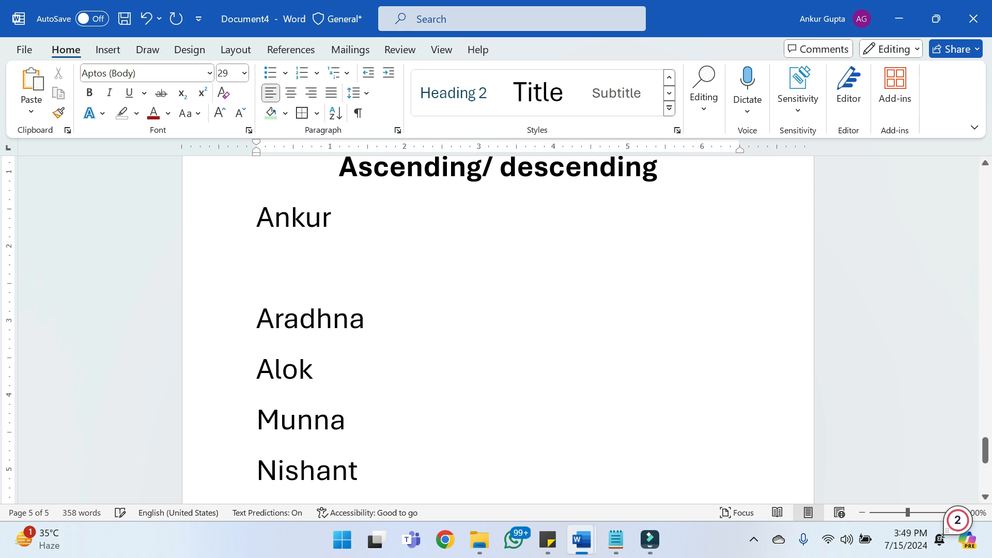
{"action": "type", "text": "Brijesg"}
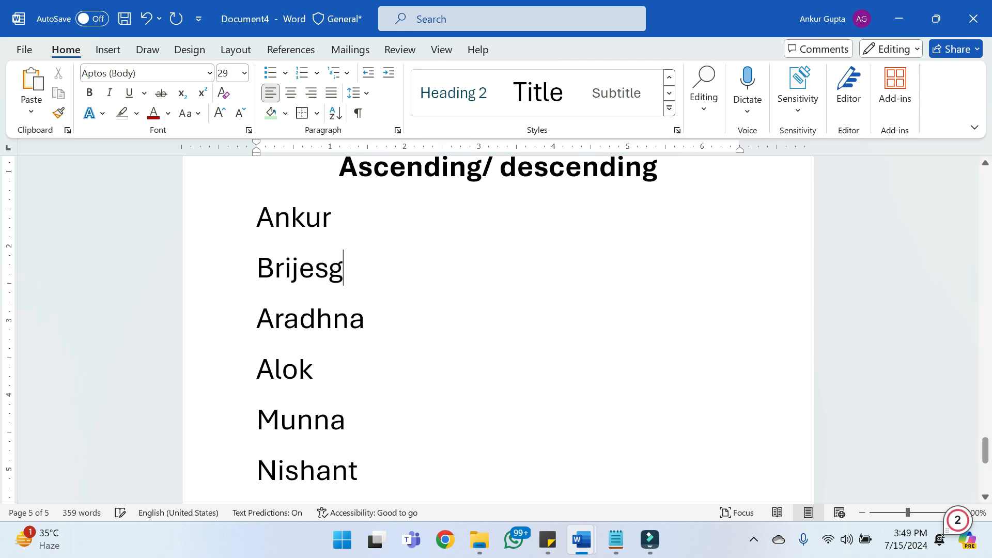
{"action": "key", "text": "BackSpace"}
{"action": "type", "text": "h"}
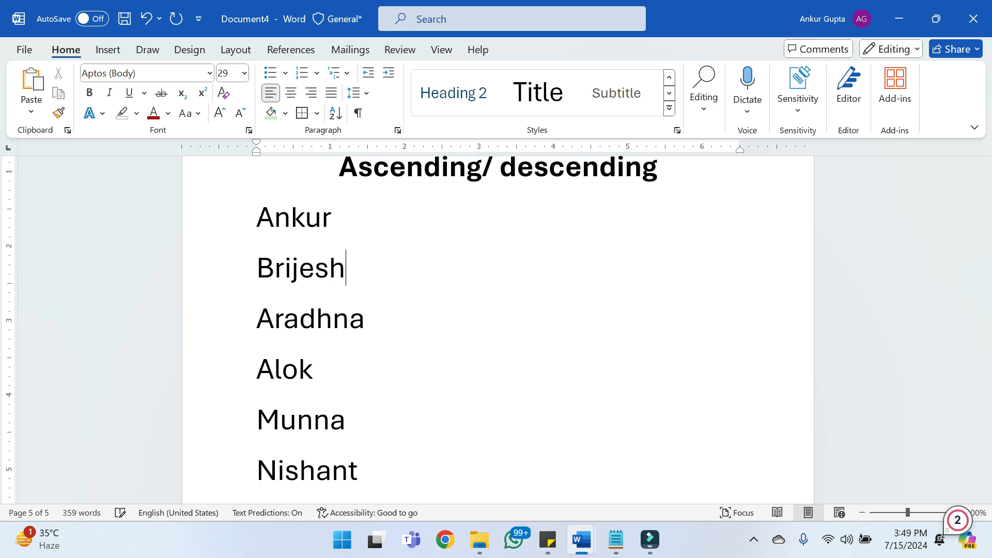
Move the second name in the list one line down, so it follows the third name
{"action": "key", "text": "Home"}
{"action": "key", "text": "shift+Right"}
{"action": "key", "text": "shift+Right"}
{"action": "key", "text": "shift+Right"}
{"action": "key", "text": "shift+Right"}
{"action": "key", "text": "shift+Right"}
{"action": "key", "text": "shift+Right"}
{"action": "key", "text": "shift+Right"}
{"action": "key", "text": "shift+Right"}
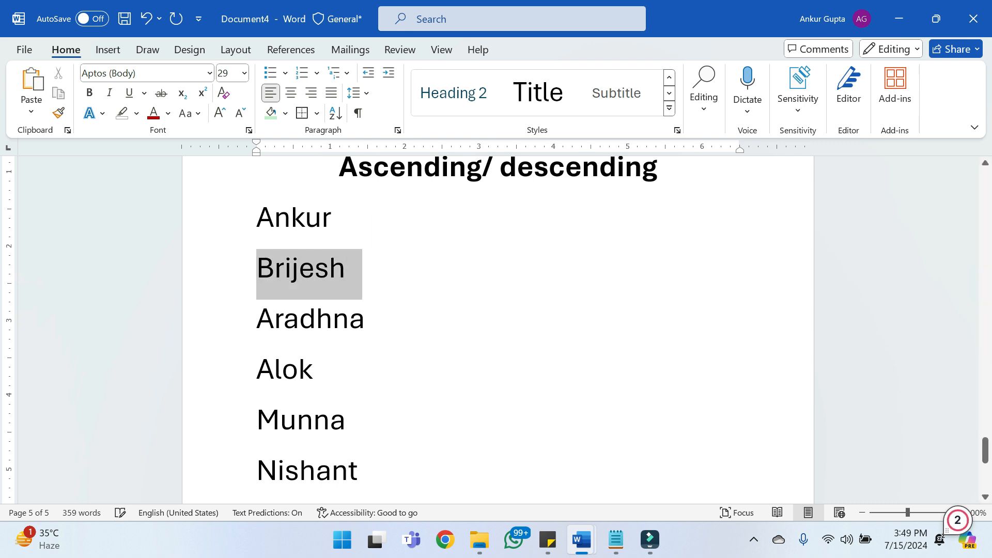
{"action": "key", "text": "ctrl+x"}
{"action": "left_click", "coordinate": [313, 318]}
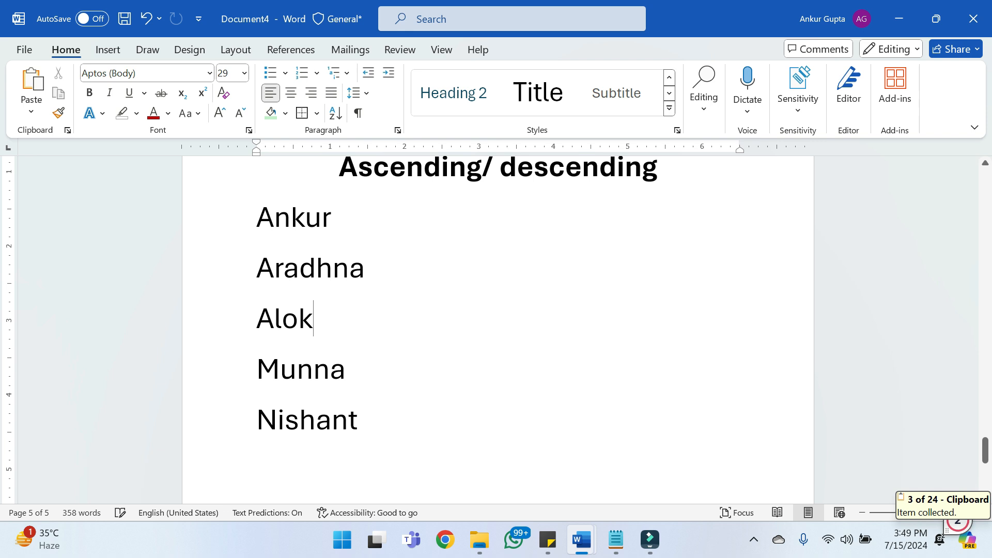
{"action": "left_click", "coordinate": [364, 268]}
{"action": "key", "text": "Return"}
{"action": "key", "text": "ctrl+v"}
{"action": "key", "text": "BackSpace"}
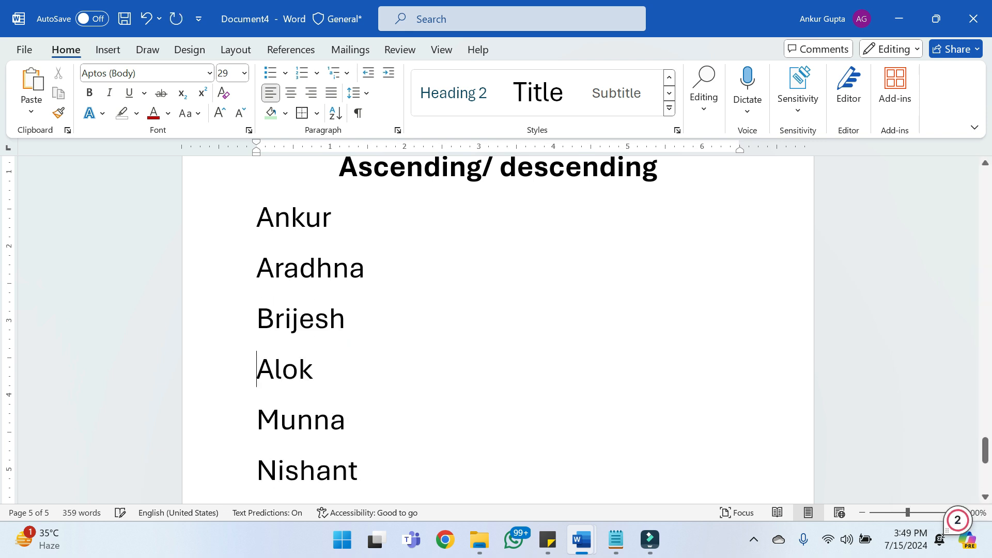
Sort the six names by paragraphs as text in ascending order, with no header row
{"action": "left_click_drag", "start_coordinate": [376, 473], "coordinate": [257, 218]}
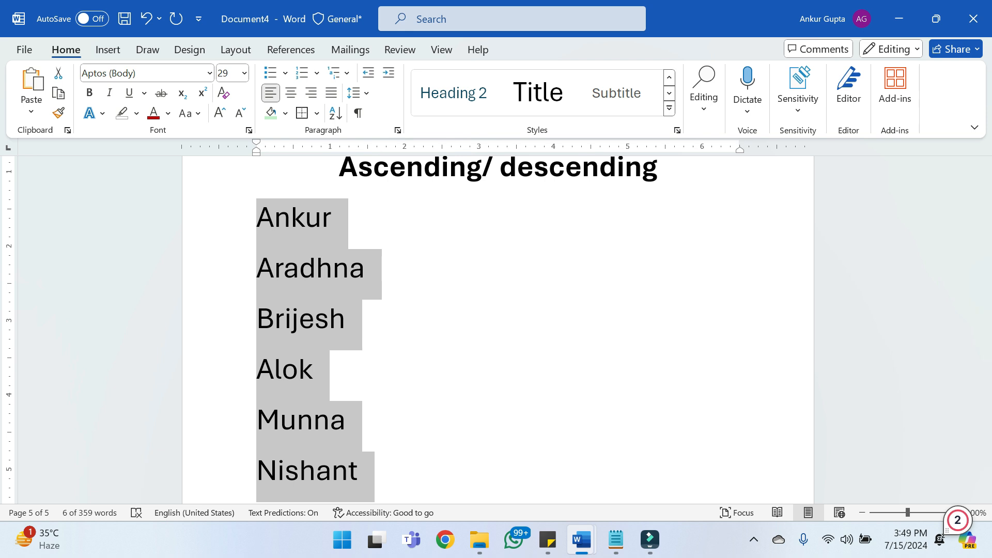
{"action": "left_click", "coordinate": [335, 113]}
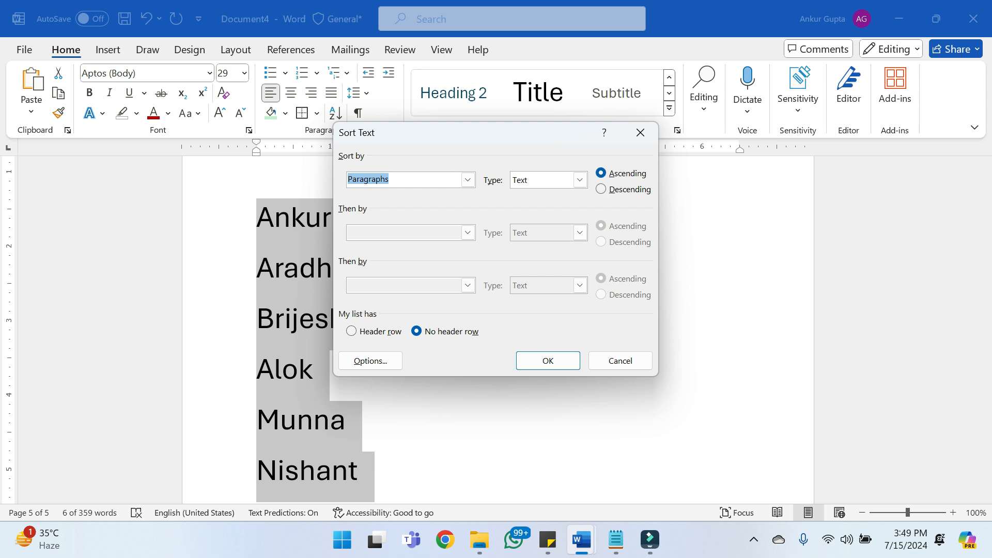
{"action": "left_click", "coordinate": [548, 361]}
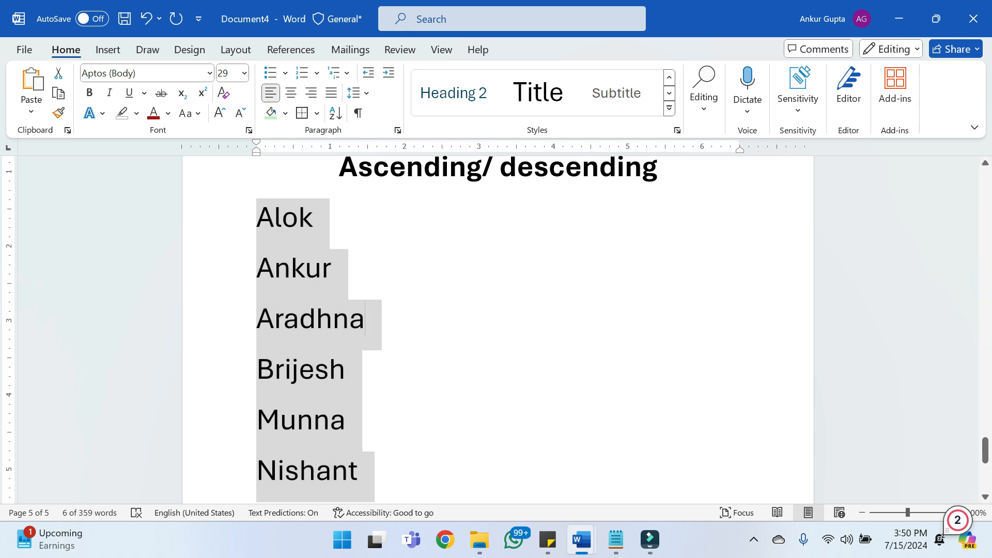
{"action": "left_click", "coordinate": [366, 318]}
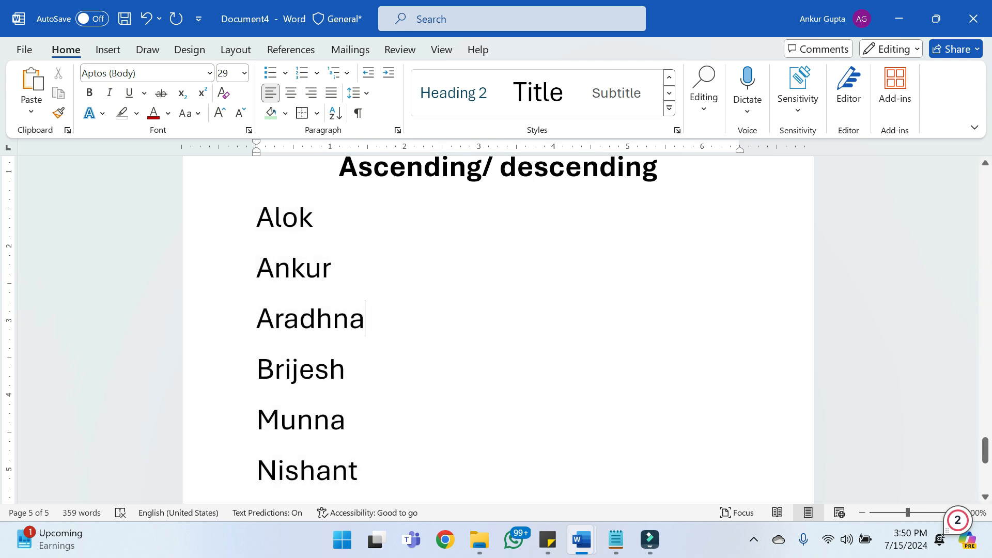
Delete all six names and leave an empty left-aligned line below "Ascending/ descending"
{"action": "left_click_drag", "start_coordinate": [245, 218], "coordinate": [245, 471]}
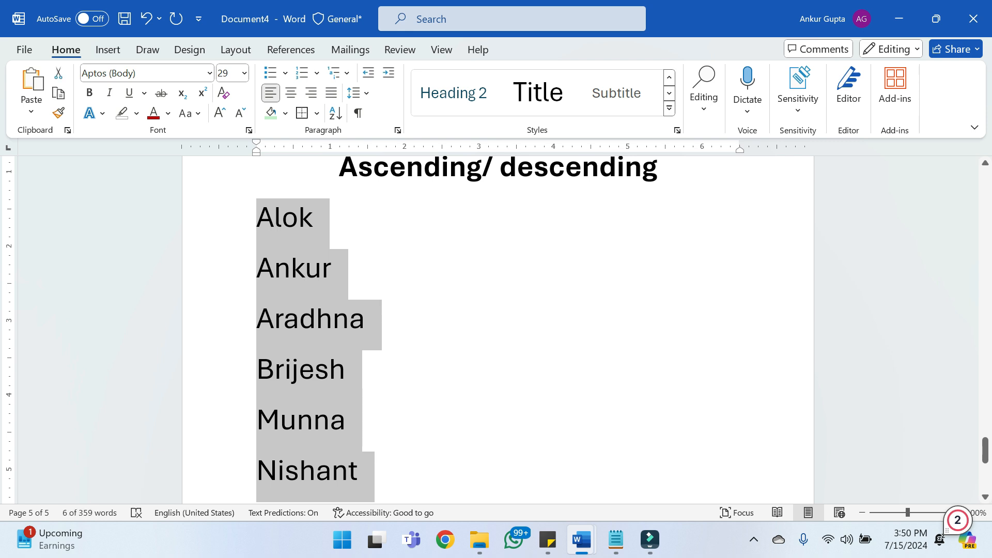
{"action": "key", "text": "Delete"}
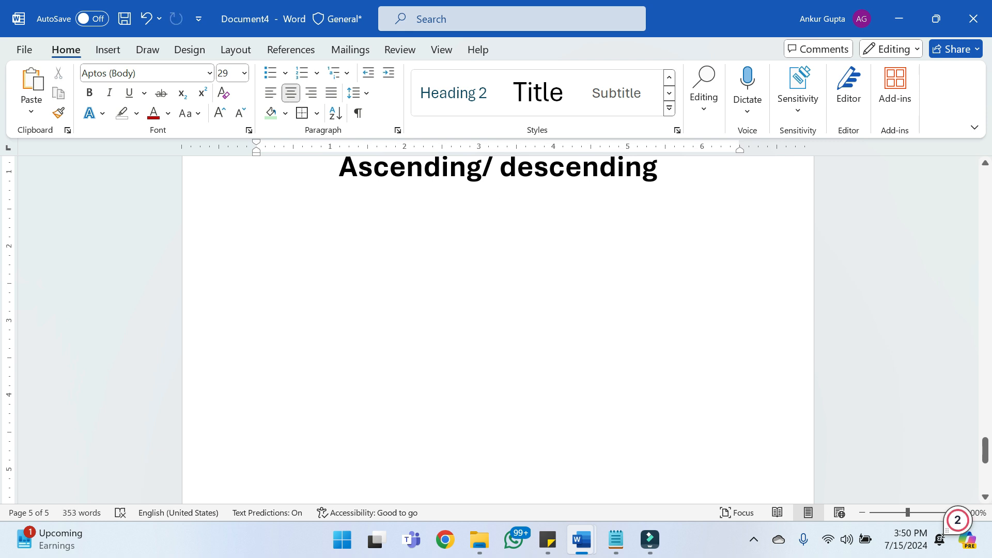
{"action": "key", "text": "ctrl+z"}
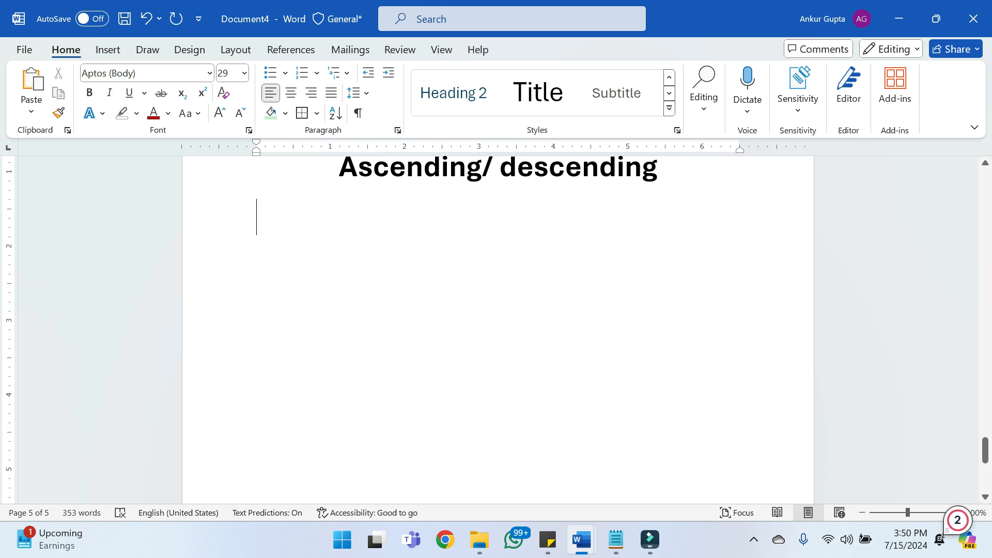
Enter the numbers 2002, 1325, 1400, 7600 and 5600 on separate lines below "Ascending/ descending"
{"action": "type", "text": "200"}
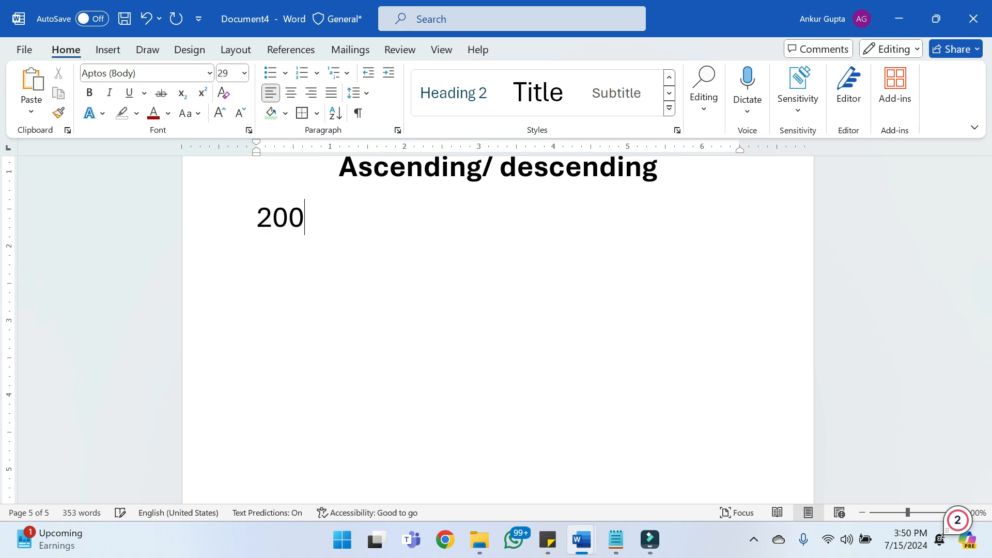
{"action": "type", "text": "2"}
{"action": "key", "text": "Return"}
{"action": "type", "text": "1325"}
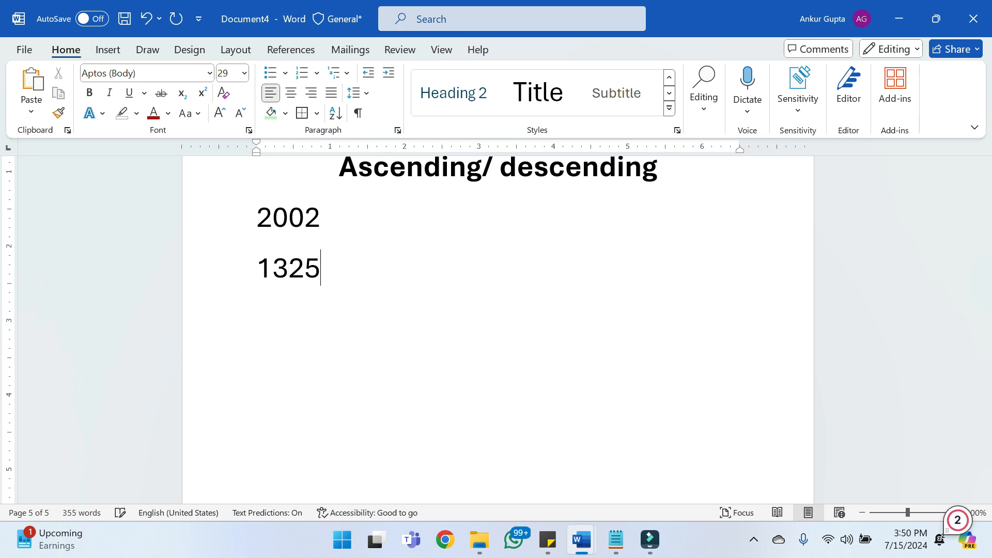
{"action": "key", "text": "Return"}
{"action": "type", "text": "1400"}
{"action": "key", "text": "Return"}
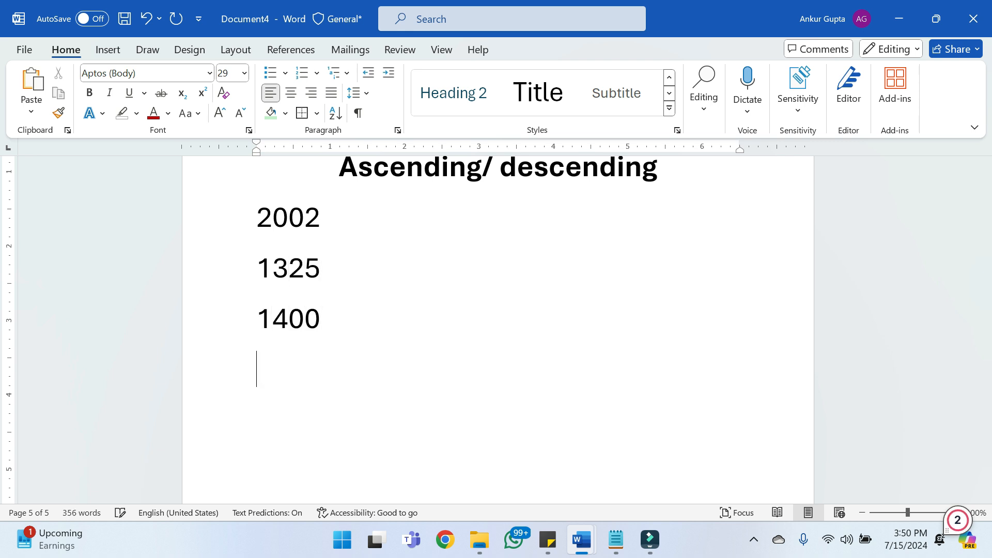
{"action": "type", "text": "7600"}
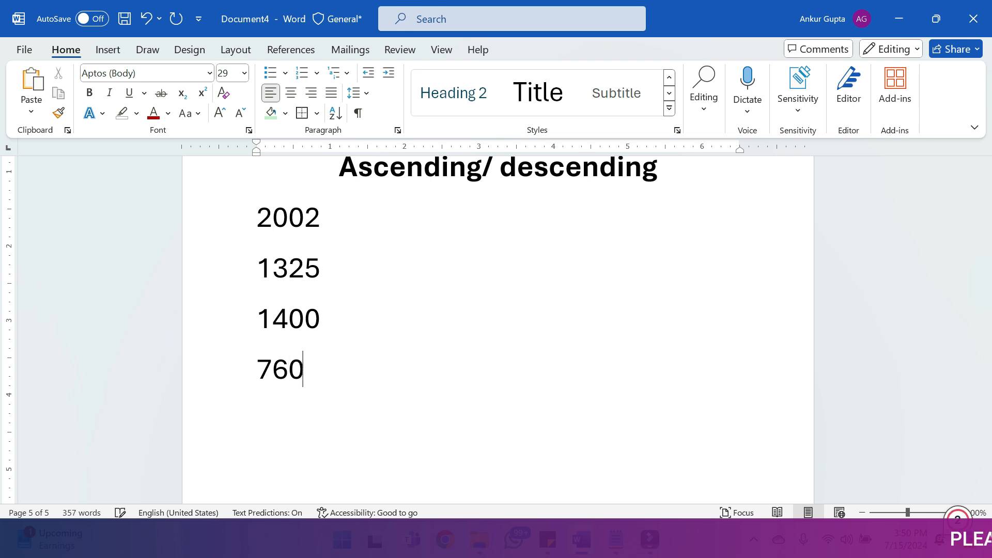
{"action": "key", "text": "Return"}
{"action": "type", "text": "5"}
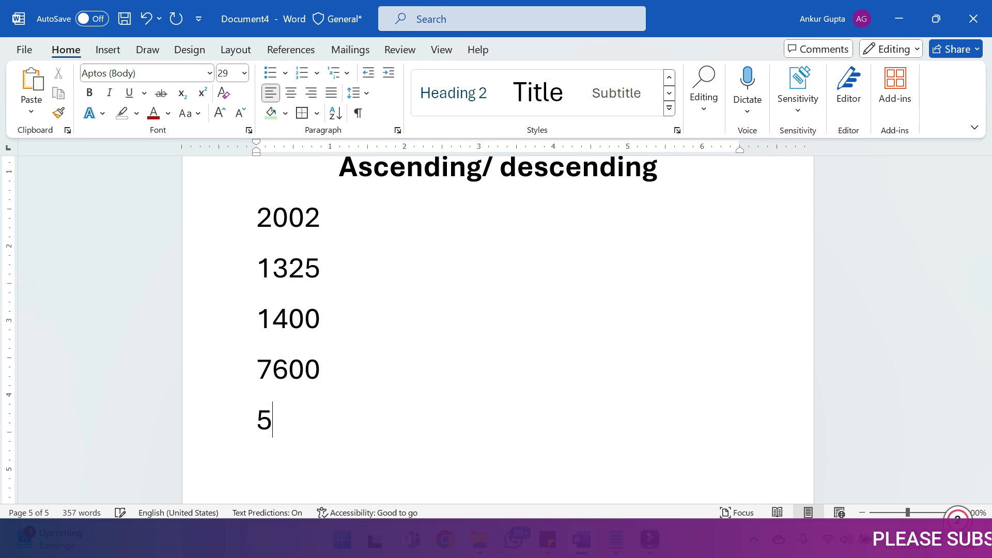
{"action": "type", "text": "600"}
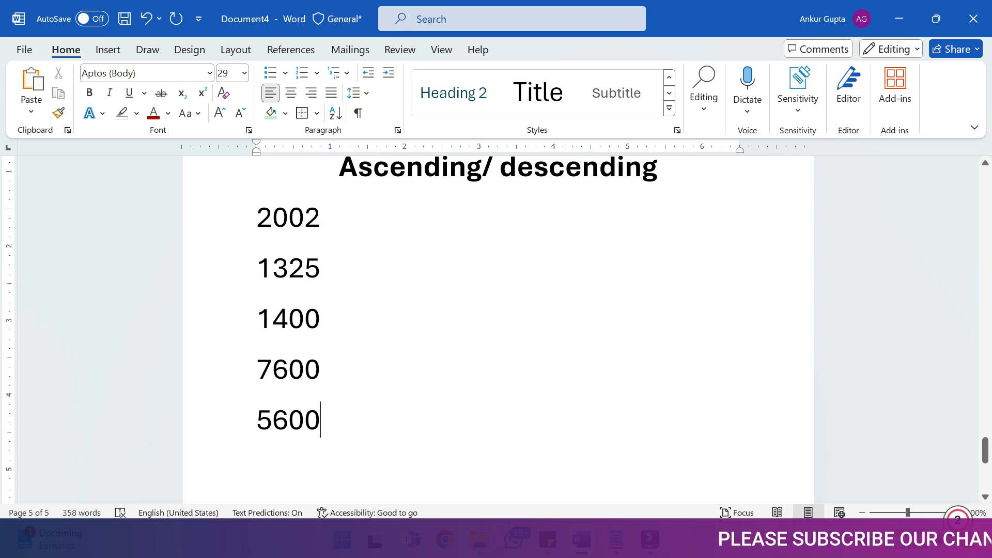
Sort the five numbers by paragraphs with type Number in ascending order
{"action": "left_click_drag", "start_coordinate": [320, 419], "coordinate": [257, 216]}
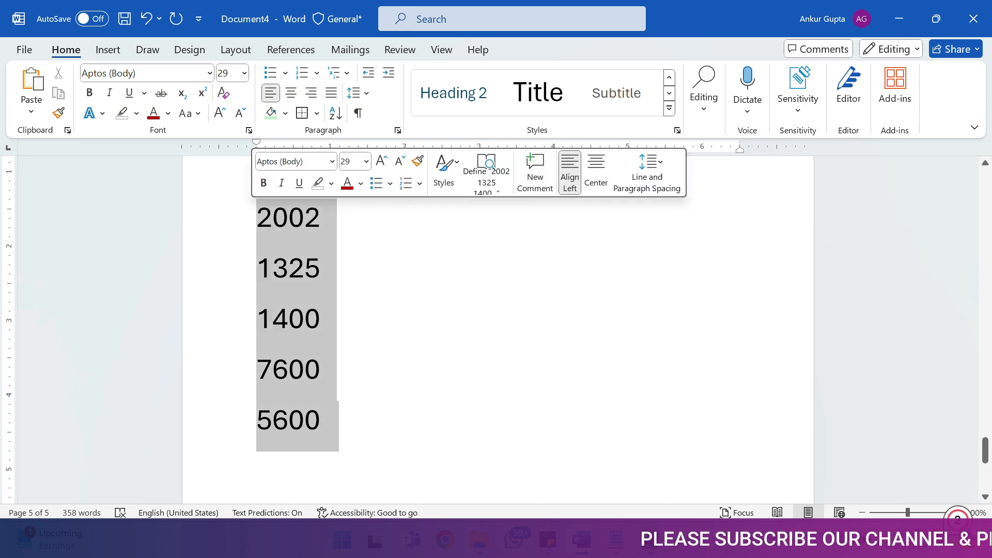
{"action": "left_click", "coordinate": [335, 113]}
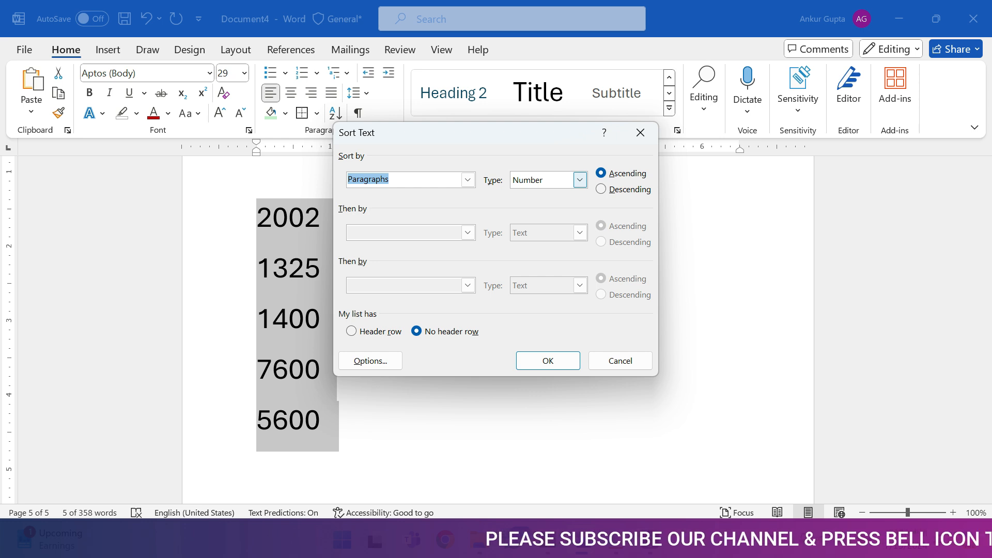
{"action": "left_click", "coordinate": [580, 179]}
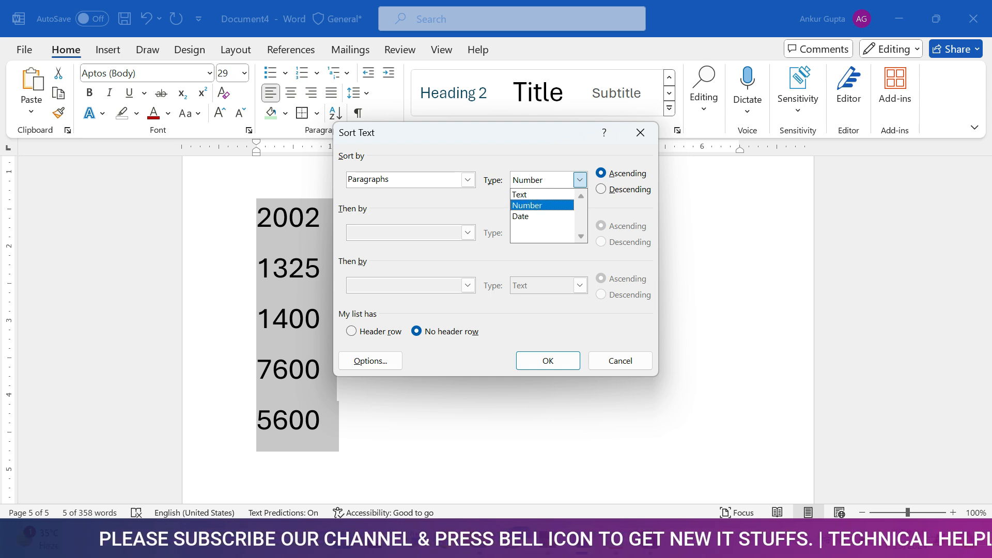
{"action": "left_click", "coordinate": [541, 206]}
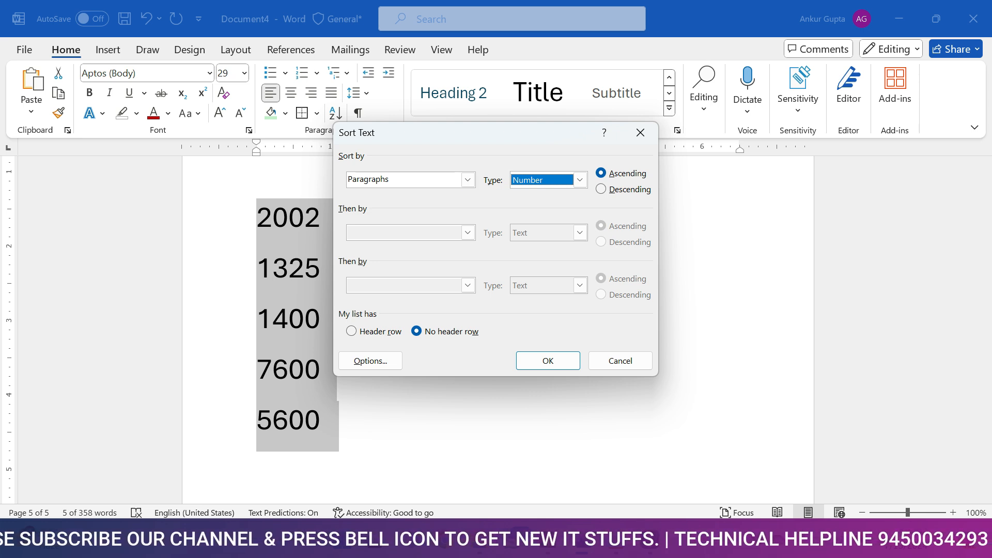
{"action": "left_click", "coordinate": [580, 180]}
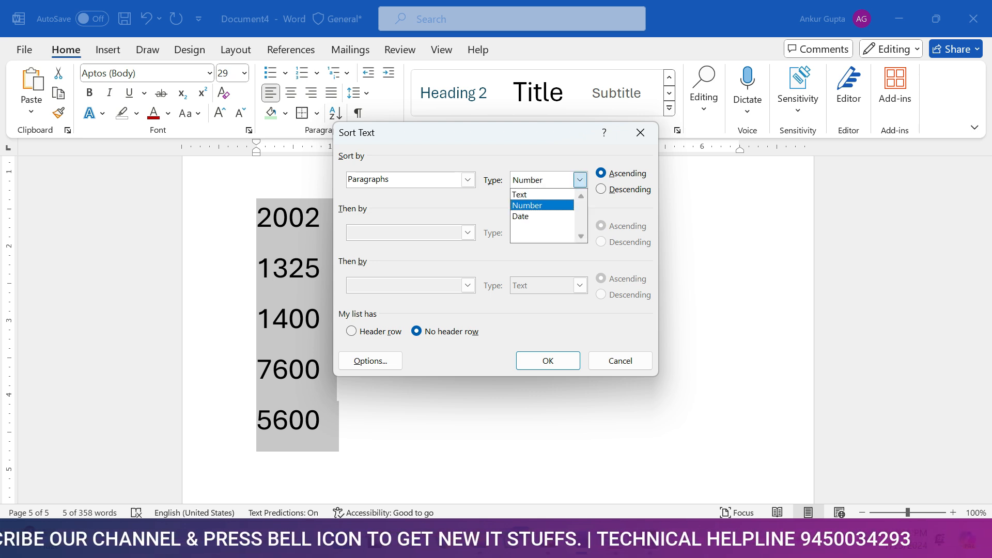
{"action": "left_click", "coordinate": [541, 205]}
{"action": "left_click", "coordinate": [579, 179]}
{"action": "left_click", "coordinate": [580, 179]}
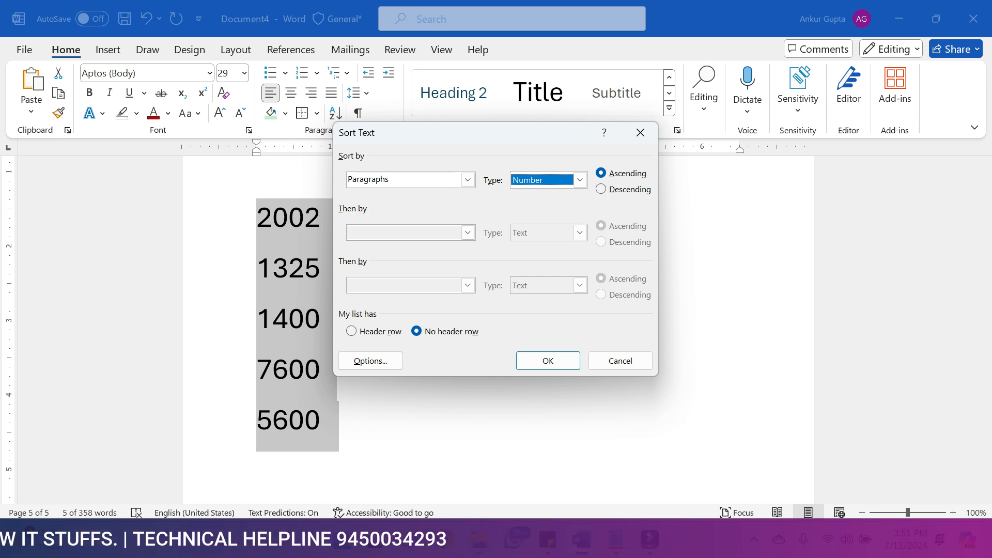
{"action": "left_click", "coordinate": [547, 360]}
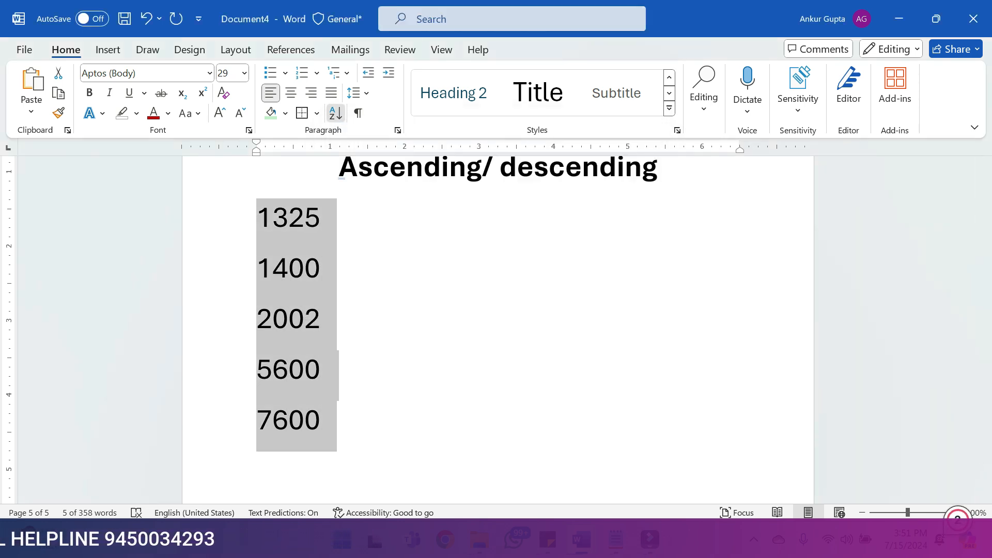
Re-sort the five numbers in descending order
{"action": "left_click", "coordinate": [335, 113]}
{"action": "left_click", "coordinate": [600, 189]}
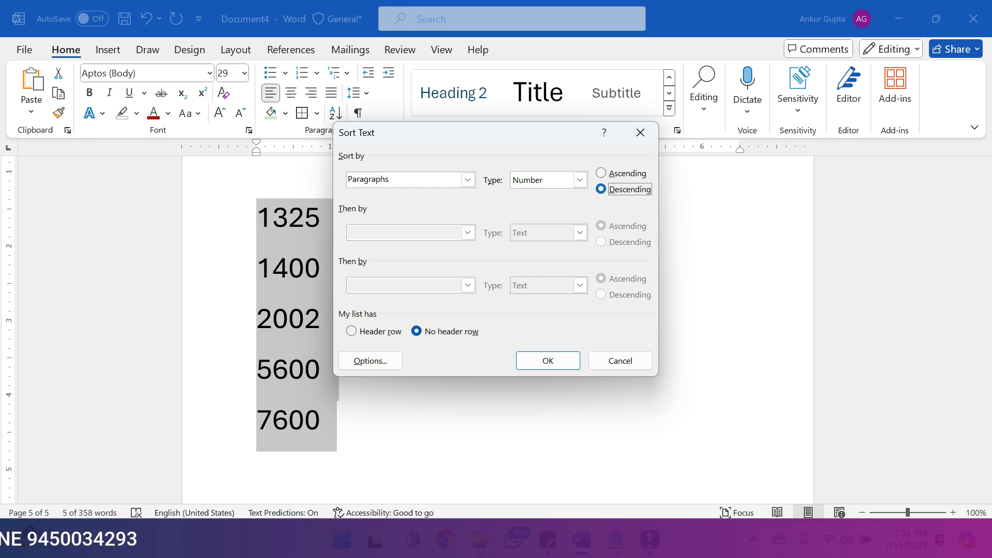
{"action": "left_click", "coordinate": [548, 361]}
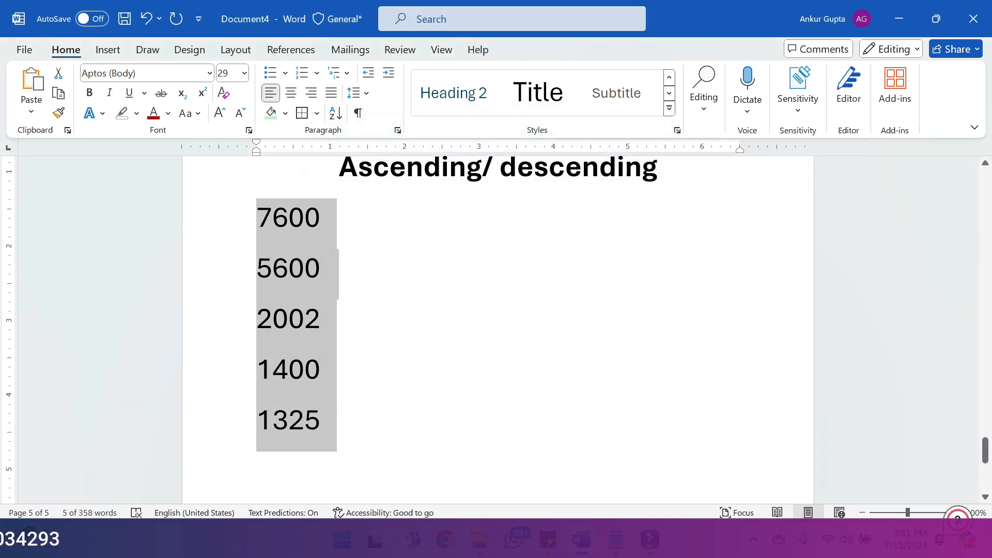
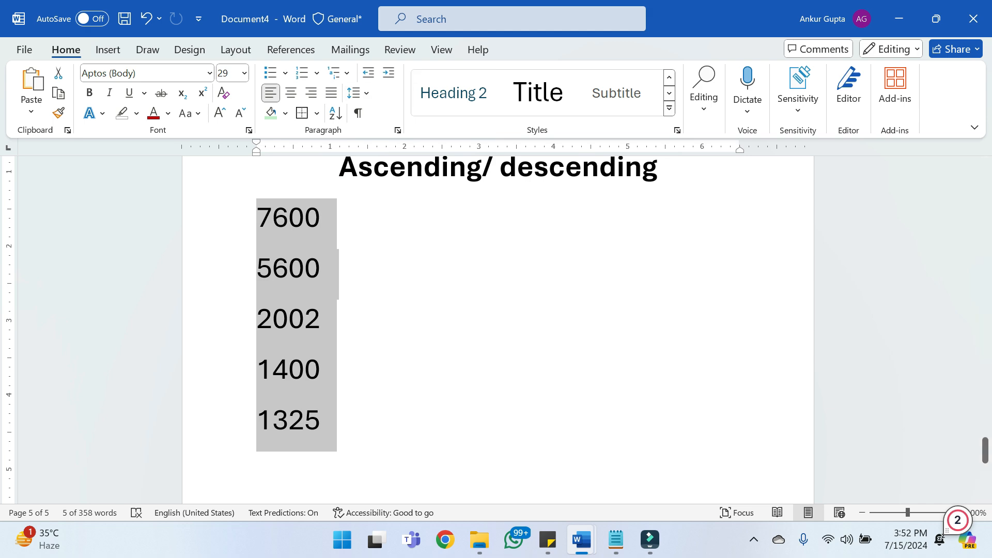
Increase the indent of both paragraphs under "Alignment Tool in Paragraph:" by one level
{"action": "left_click_drag", "start_coordinate": [985, 450], "coordinate": [985, 374]}
{"action": "left_click_drag", "start_coordinate": [578, 448], "coordinate": [294, 293]}
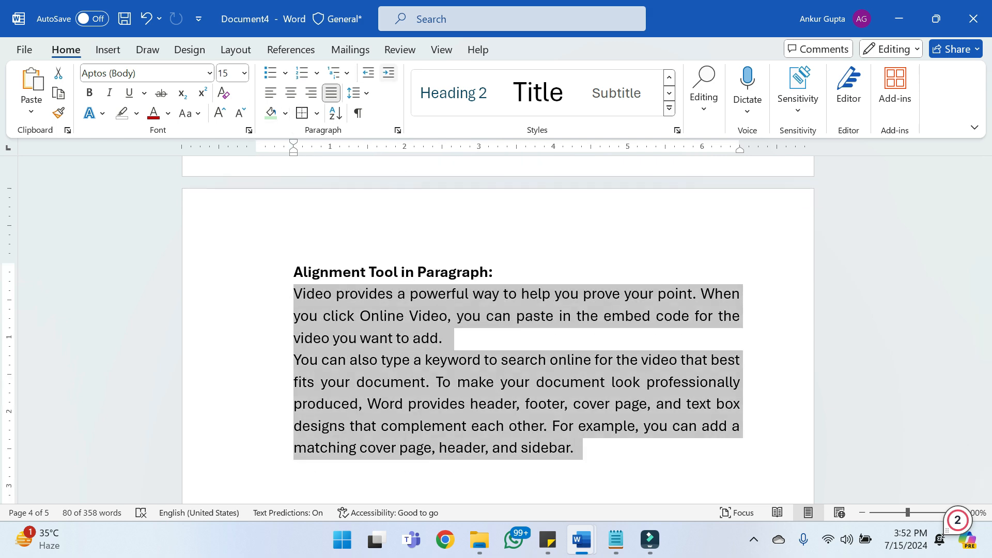
{"action": "left_click", "coordinate": [388, 72]}
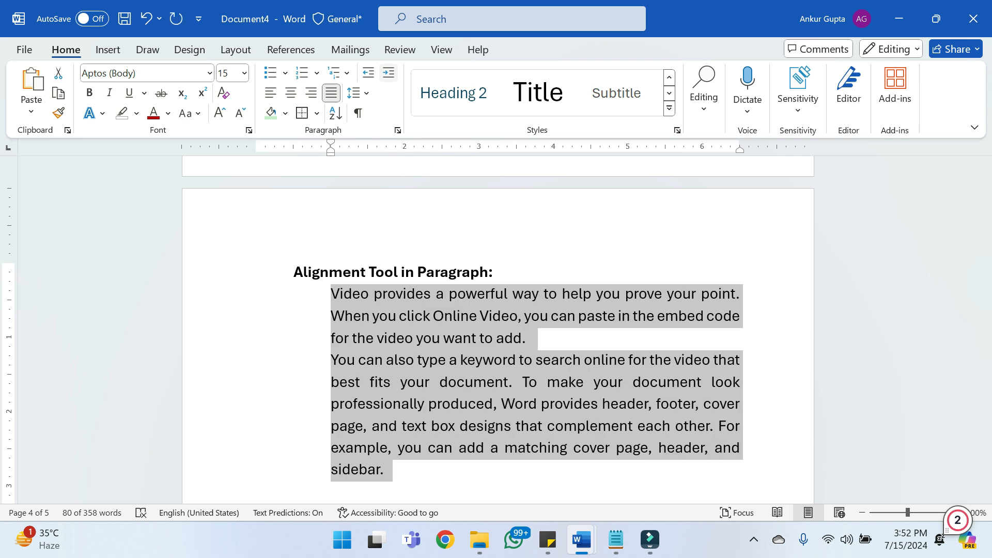
{"action": "left_click", "coordinate": [467, 447]}
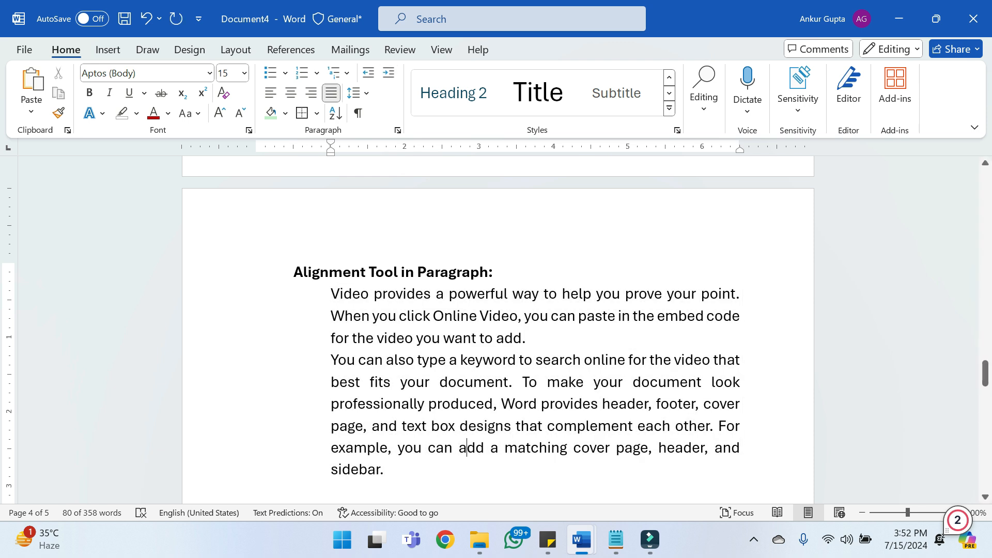
Decrease the indent of the paragraph starting "You can also type a keyword" by one level
{"action": "left_click", "coordinate": [385, 469]}
{"action": "left_click_drag", "start_coordinate": [385, 469], "coordinate": [330, 360]}
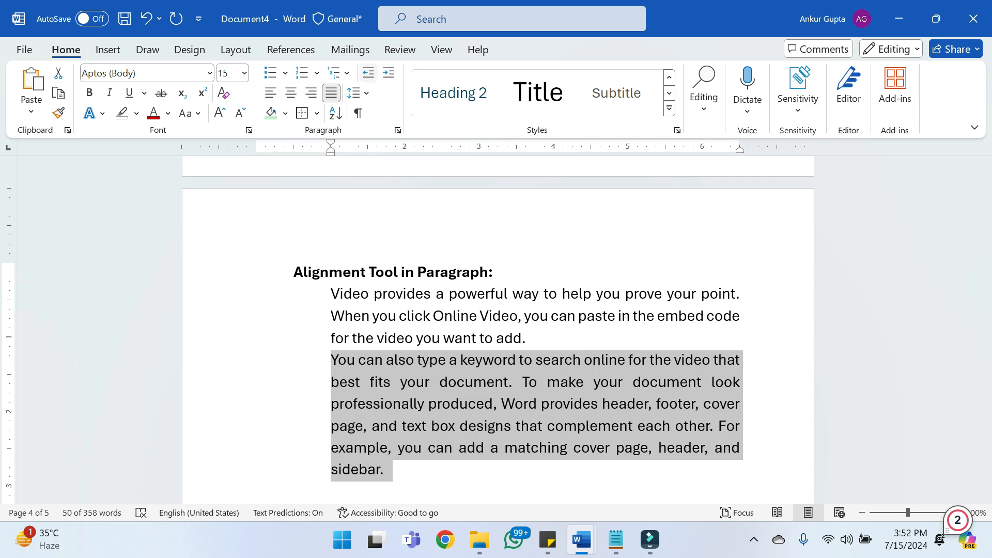
{"action": "left_click", "coordinate": [368, 72]}
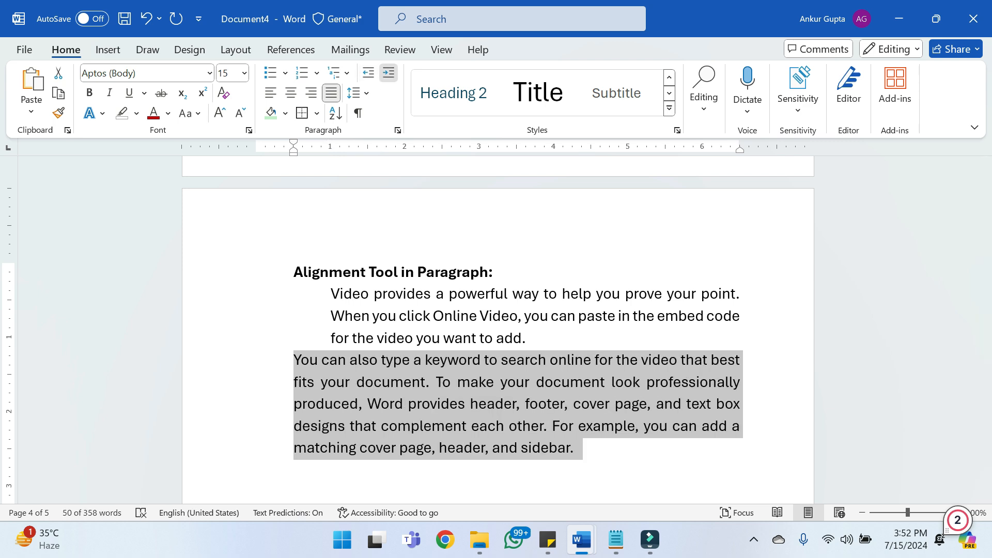
Increase the indent of the "You can also type a keyword" paragraph by thirteen levels, past the right margin
{"action": "left_click", "coordinate": [387, 72]}
{"action": "left_click", "coordinate": [388, 72]}
{"action": "left_click", "coordinate": [388, 72]}
{"action": "left_click", "coordinate": [388, 73]}
{"action": "left_click", "coordinate": [388, 72]}
{"action": "left_click", "coordinate": [388, 72]}
{"action": "left_click", "coordinate": [388, 72]}
{"action": "left_click", "coordinate": [388, 72]}
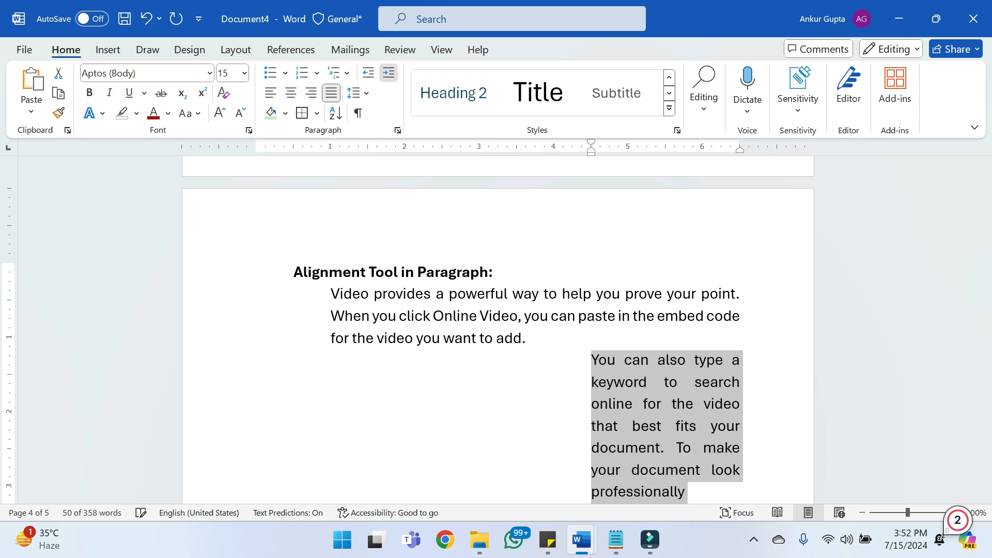
{"action": "left_click", "coordinate": [387, 72]}
{"action": "left_click", "coordinate": [388, 73]}
{"action": "left_click", "coordinate": [388, 72]}
{"action": "left_click", "coordinate": [388, 72]}
{"action": "left_click", "coordinate": [388, 72]}
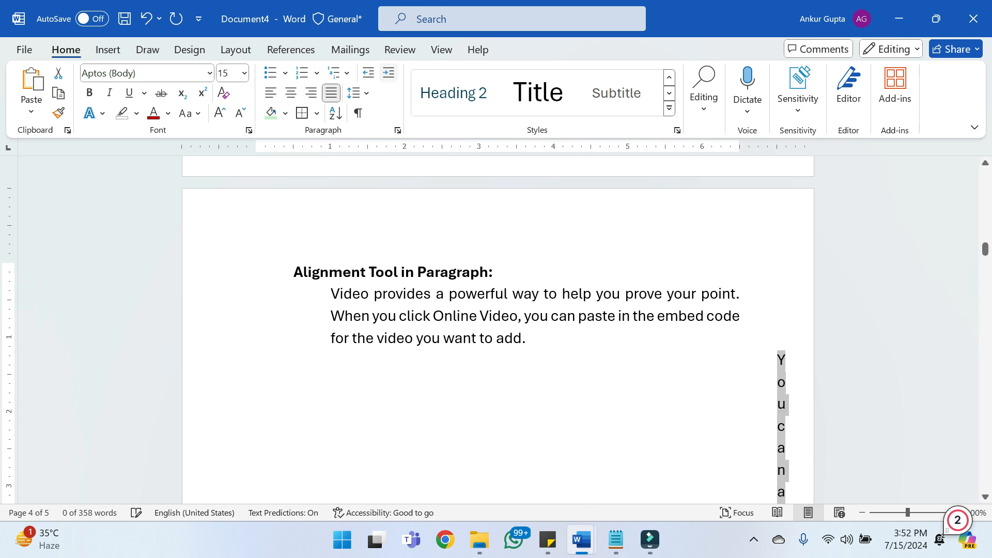
Repeatedly decrease the indent of the "You can also type a keyword" paragraph to bring it back near the left margin
{"action": "left_click", "coordinate": [368, 72]}
{"action": "left_click", "coordinate": [368, 72]}
{"action": "left_click", "coordinate": [367, 72]}
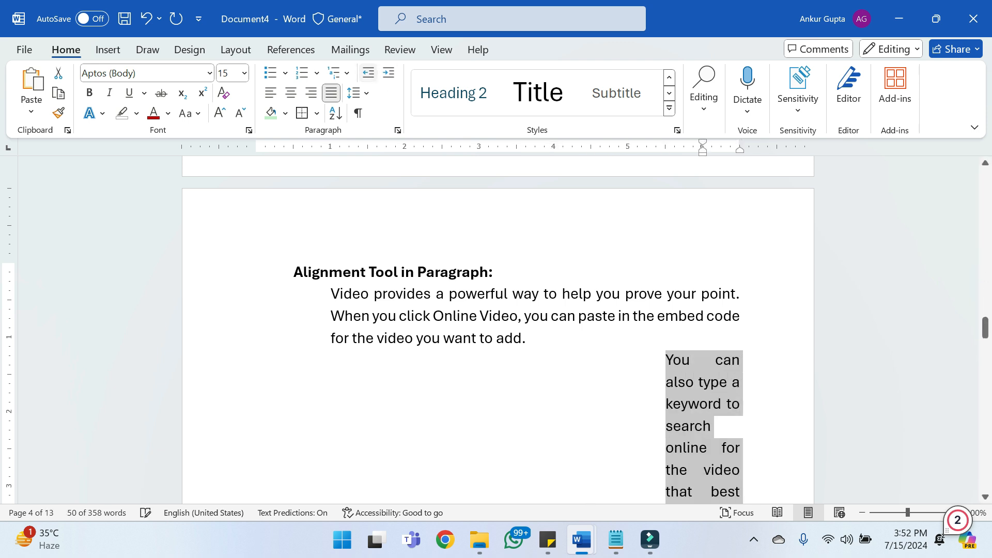
{"action": "left_click", "coordinate": [368, 73]}
{"action": "left_click", "coordinate": [368, 72]}
{"action": "left_click", "coordinate": [368, 73]}
{"action": "left_click", "coordinate": [368, 72]}
{"action": "left_click", "coordinate": [368, 73]}
{"action": "left_click", "coordinate": [368, 73]}
{"action": "left_click", "coordinate": [368, 72]}
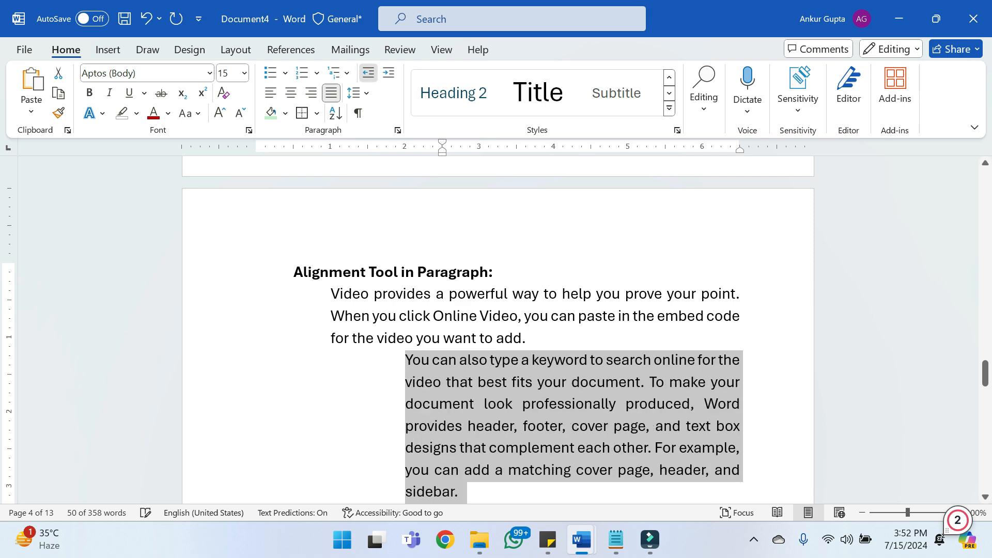
{"action": "left_click", "coordinate": [367, 73]}
{"action": "left_click", "coordinate": [368, 72]}
{"action": "left_click", "coordinate": [368, 72]}
{"action": "left_click", "coordinate": [367, 72]}
Increase the indent of the "You can also type a keyword" paragraph to the 3-inch ruler mark
{"action": "key", "text": "ctrl+m"}
{"action": "key", "text": "ctrl+m"}
{"action": "key", "text": "ctrl+m"}
{"action": "key", "text": "ctrl+m"}
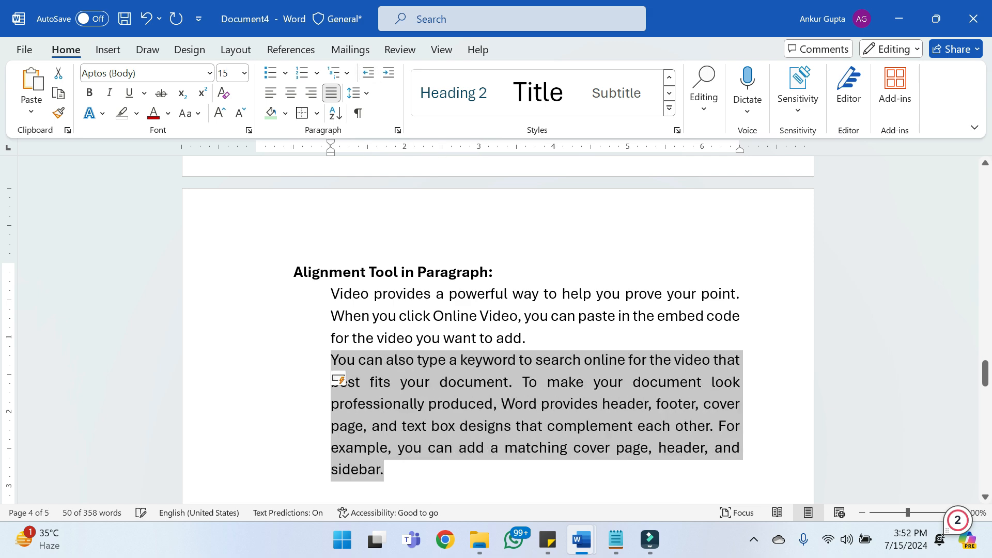
{"action": "key", "text": "ctrl+m"}
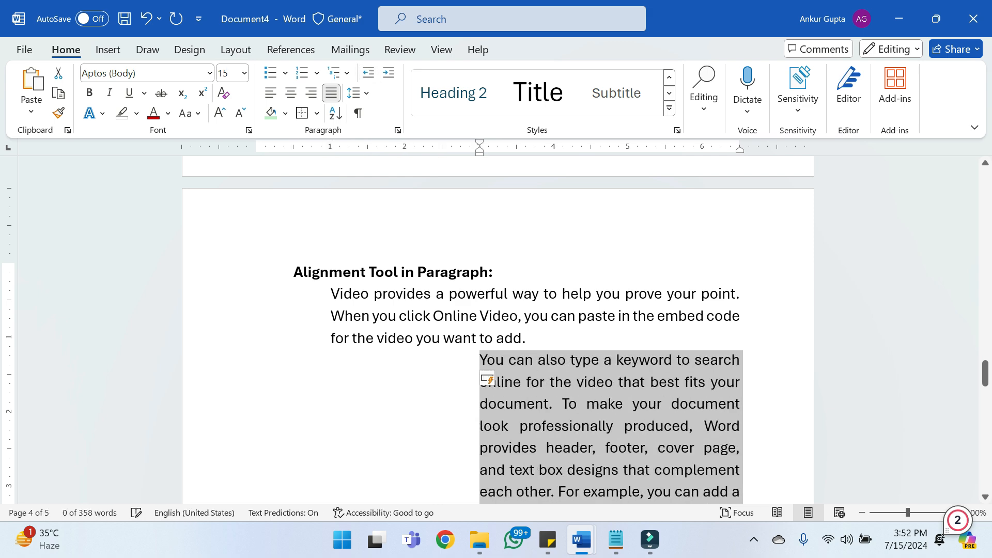
Decrease the indent of the "You can also type a keyword" paragraph to align it with the heading at 0.5 inch
{"action": "key", "text": "ctrl+shift+m"}
{"action": "key", "text": "ctrl+shift+m"}
{"action": "key", "text": "ctrl+shift+m"}
{"action": "key", "text": "ctrl+shift+m"}
{"action": "key", "text": "ctrl+shift+m"}
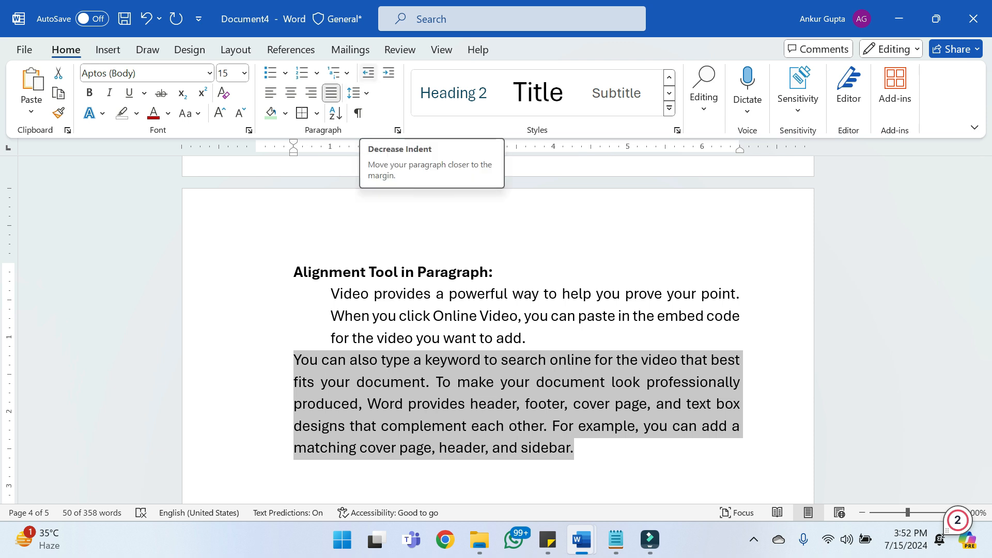
{"action": "left_click", "coordinate": [368, 73]}
{"action": "left_click", "coordinate": [388, 72]}
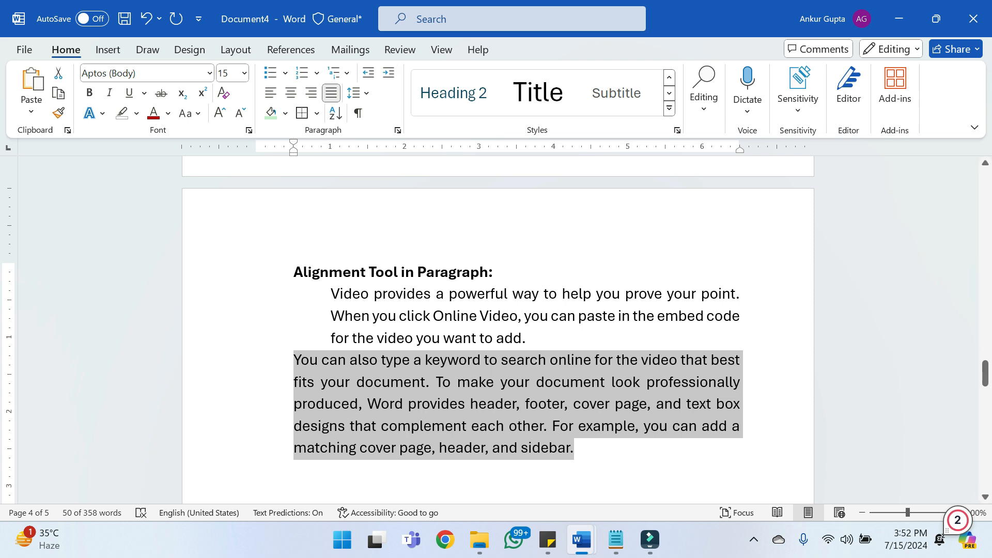
Select the whole "Video provides a powerful way" paragraph and increase its indent by three levels
{"action": "left_click", "coordinate": [294, 467]}
{"action": "double_click", "coordinate": [457, 294]}
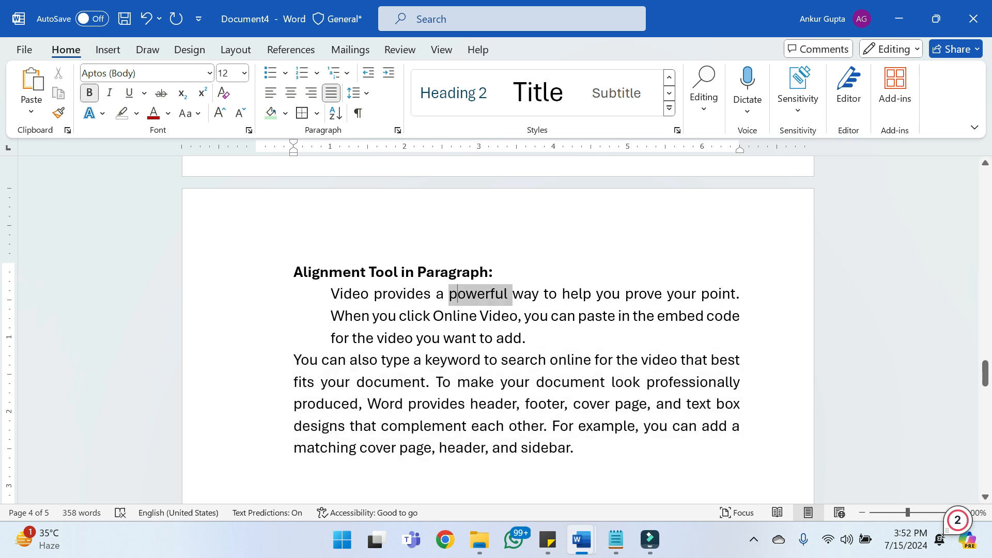
{"action": "left_click", "coordinate": [457, 294]}
{"action": "double_click", "coordinate": [457, 294]}
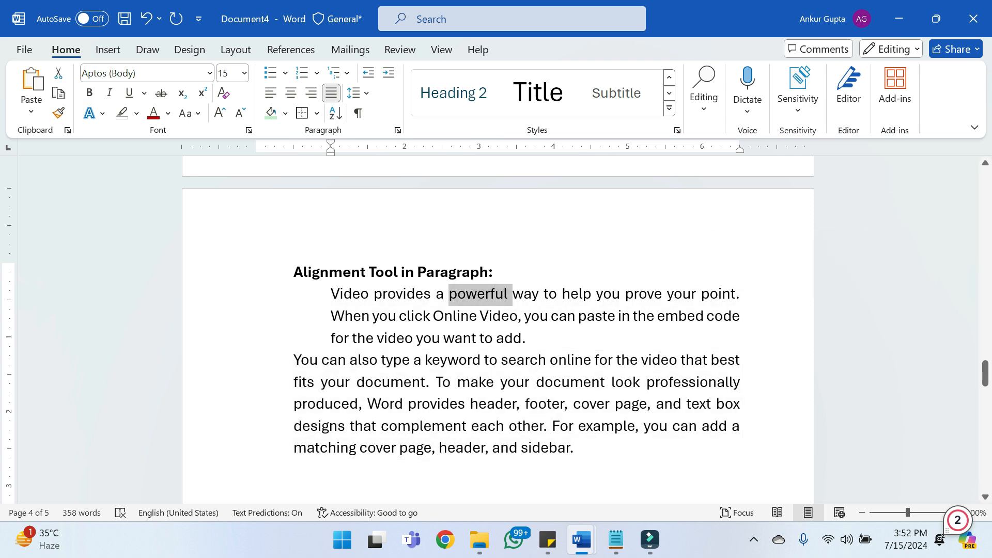
{"action": "left_click", "coordinate": [457, 294]}
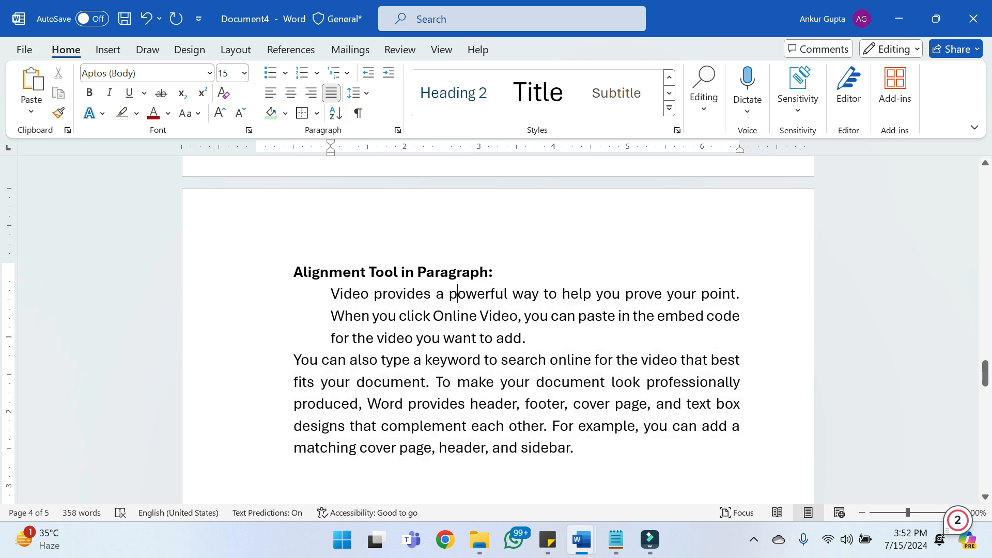
{"action": "triple_click", "coordinate": [457, 294]}
{"action": "key", "text": "Tab"}
{"action": "key", "text": "Tab"}
{"action": "key", "text": "Tab"}
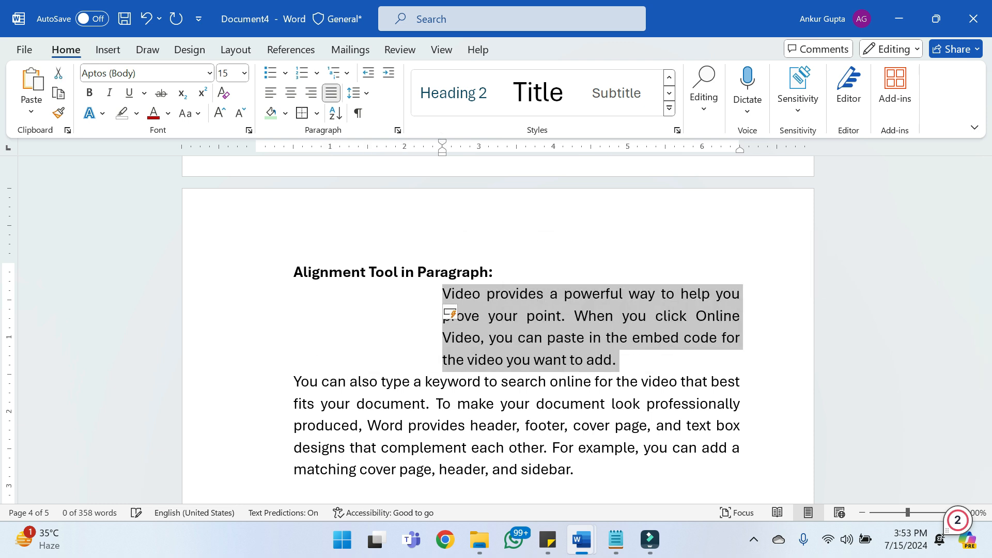
Decrease the indent of the "Video provides a powerful way" paragraph all the way to the left margin and deselect it
{"action": "key", "text": "shift+Tab"}
{"action": "key", "text": "shift+Tab"}
{"action": "key", "text": "shift+Tab"}
{"action": "key", "text": "shift+Tab"}
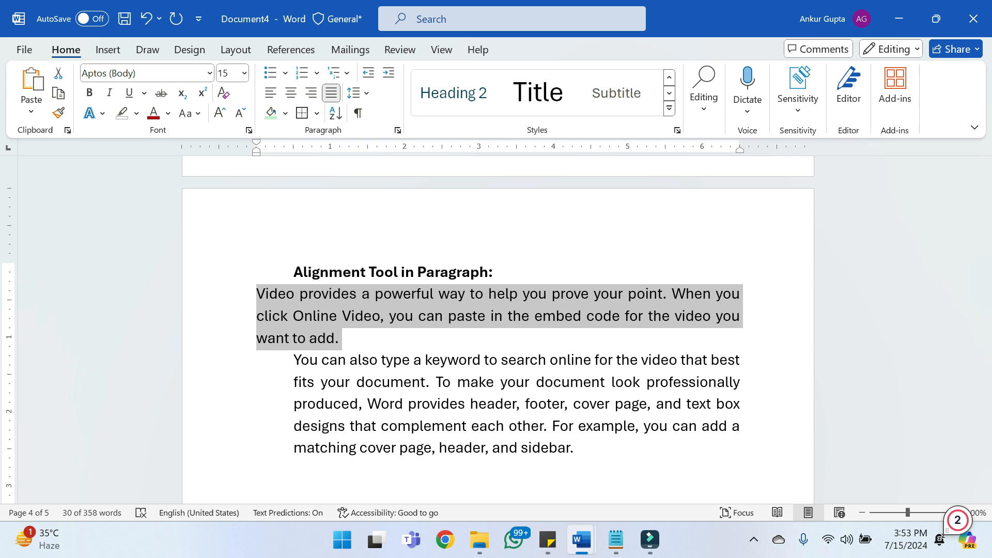
{"action": "left_click", "coordinate": [432, 360]}
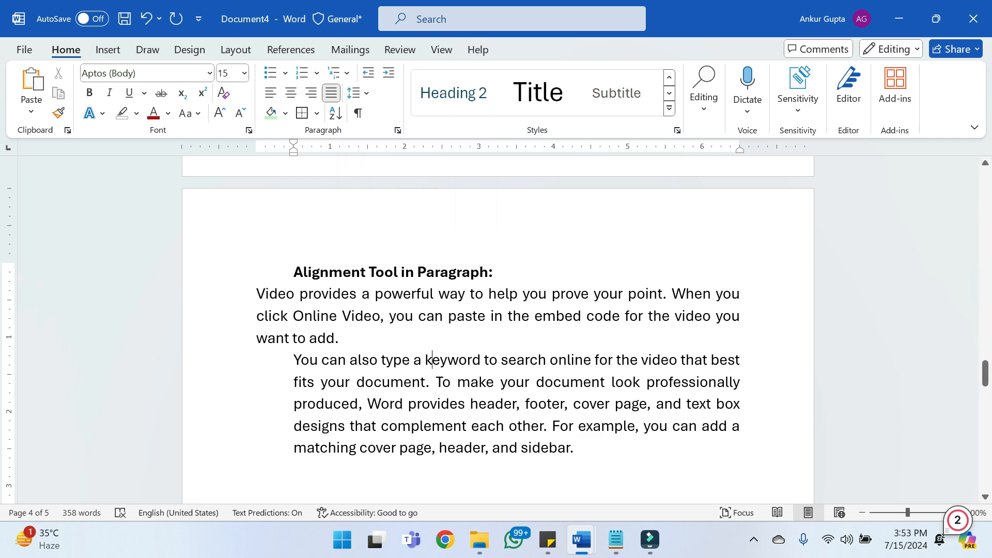
{"action": "left_click", "coordinate": [530, 382]}
Return to the start of the document, browse the page thumbnails in the Navigation pane, jump to page 5, and close the pane
{"action": "left_click_drag", "start_coordinate": [985, 373], "coordinate": [985, 183]}
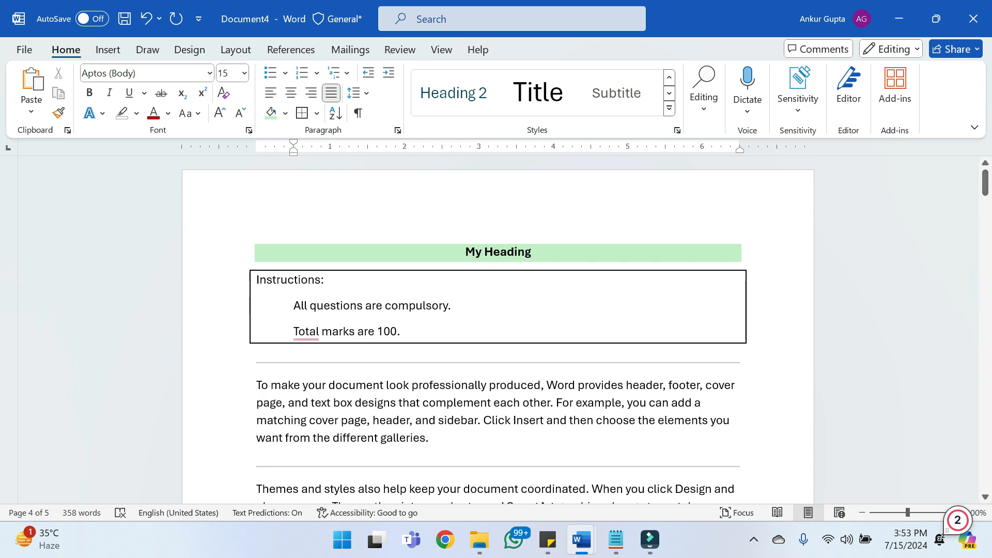
{"action": "left_click", "coordinate": [487, 402]}
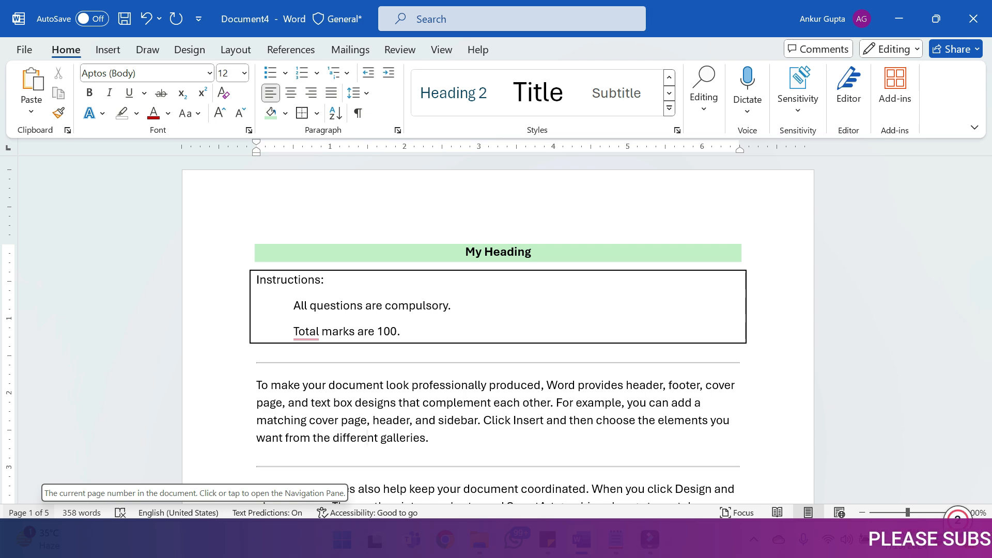
{"action": "left_click", "coordinate": [29, 513]}
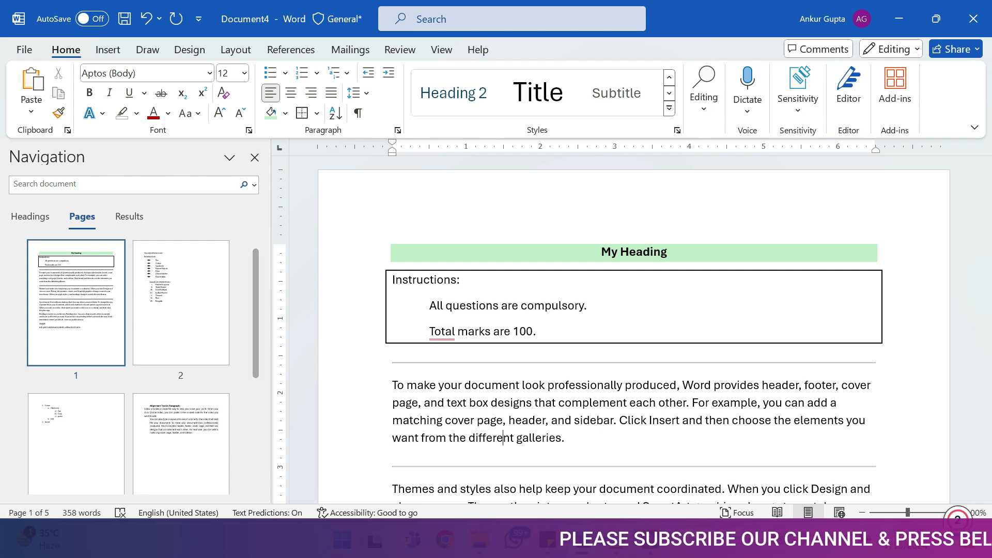
{"action": "scroll", "coordinate": [186, 287], "scroll_direction": "down", "scroll_amount": 4}
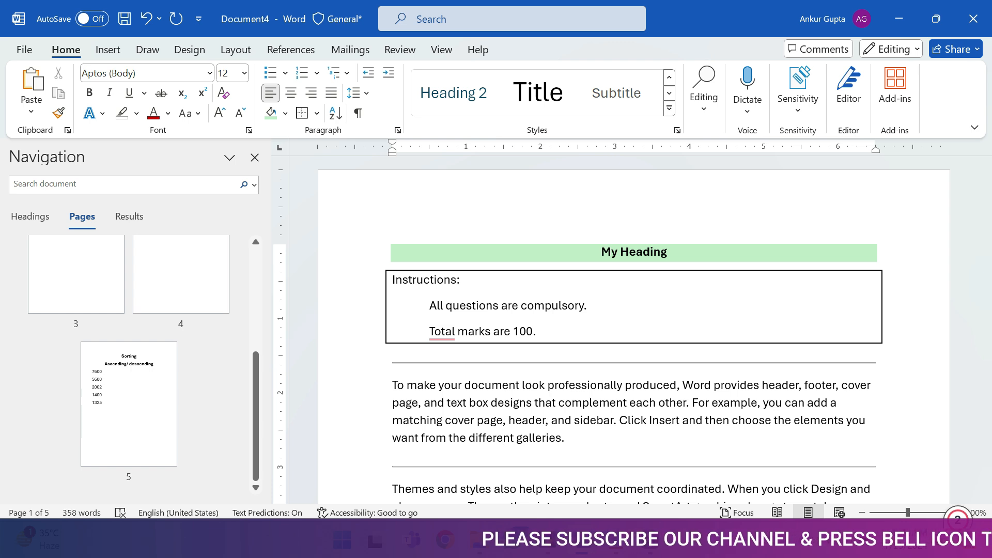
{"action": "left_click", "coordinate": [128, 404]}
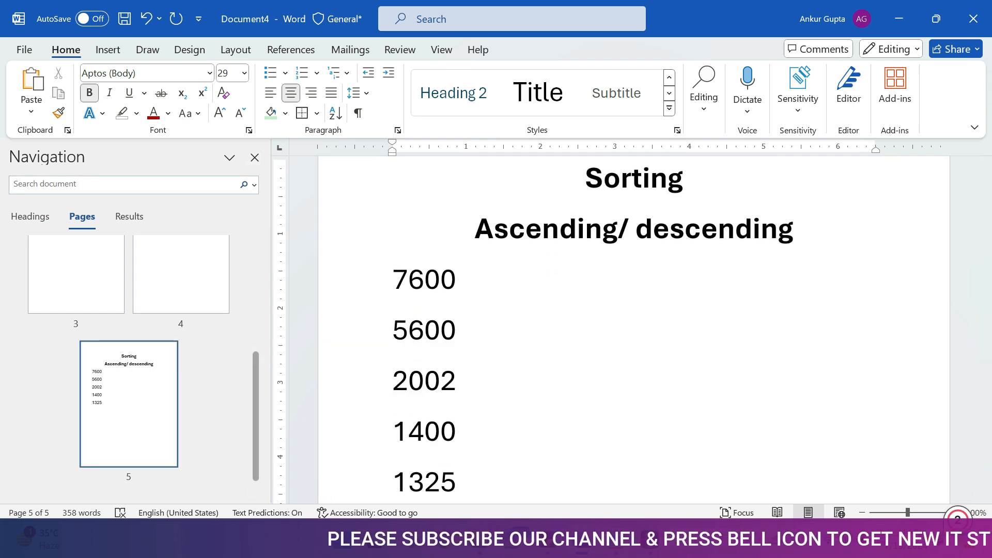
{"action": "left_click", "coordinate": [254, 157]}
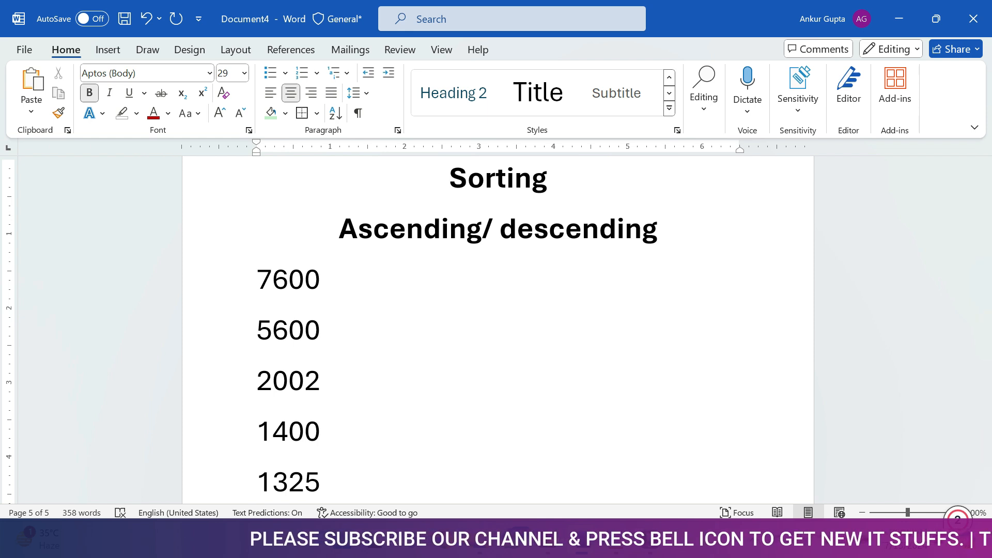
Reopen the Navigation pane, jump to page 2 with the breakfast and lunch lists, and close the pane
{"action": "left_click", "coordinate": [28, 512]}
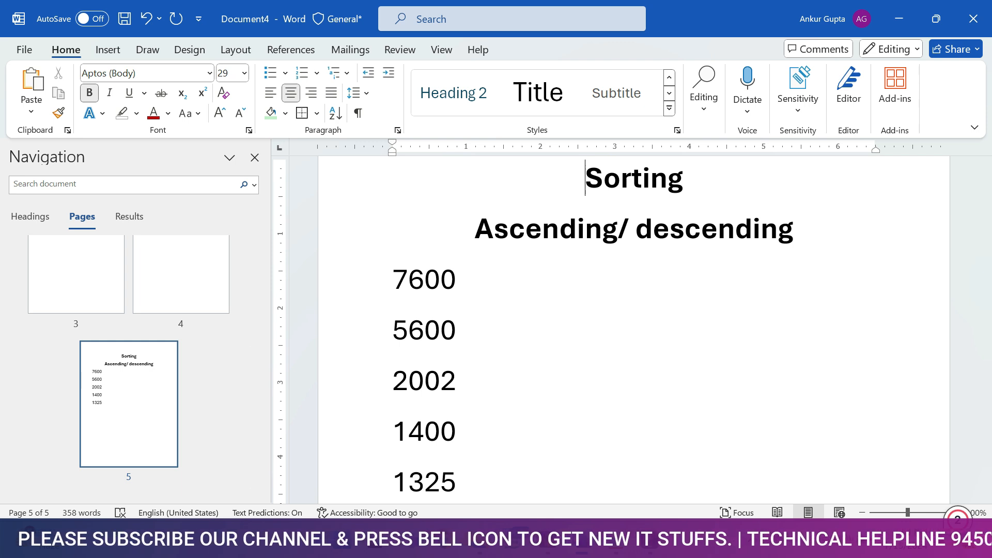
{"action": "scroll", "coordinate": [191, 403], "scroll_direction": "up", "scroll_amount": 3}
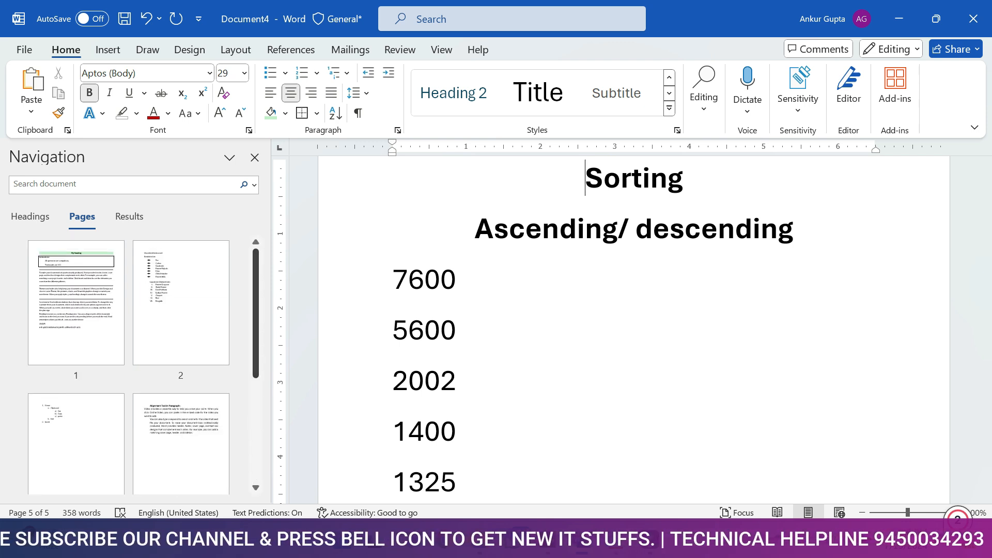
{"action": "left_click", "coordinate": [181, 302]}
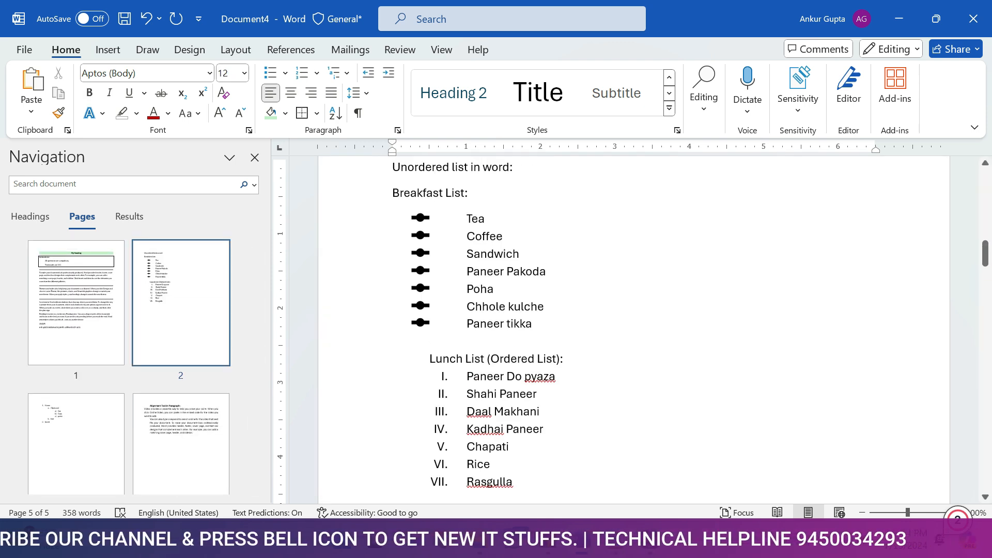
{"action": "left_click", "coordinate": [254, 157]}
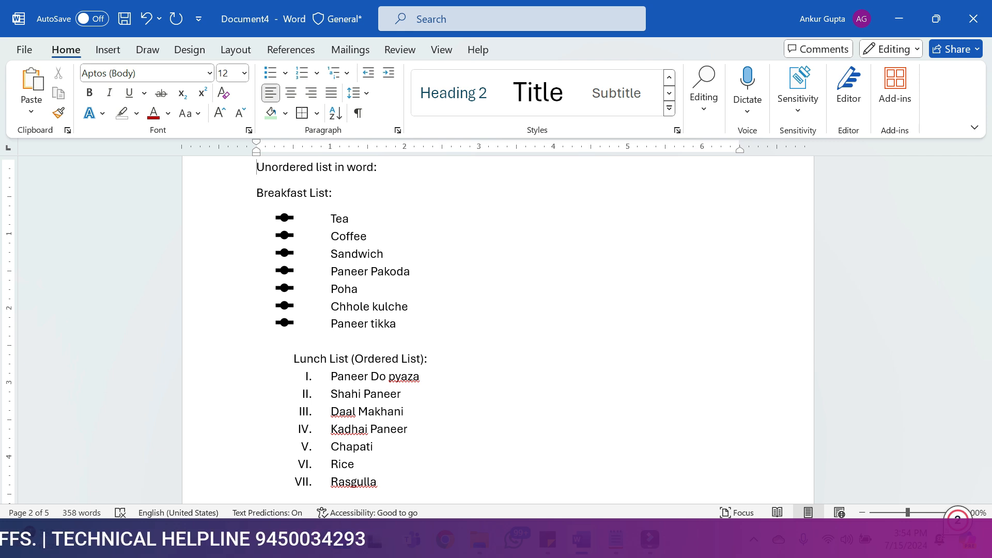
Set the entire document's line spacing to 1.0 and remove the space after paragraphs
{"action": "key", "text": "ctrl+a"}
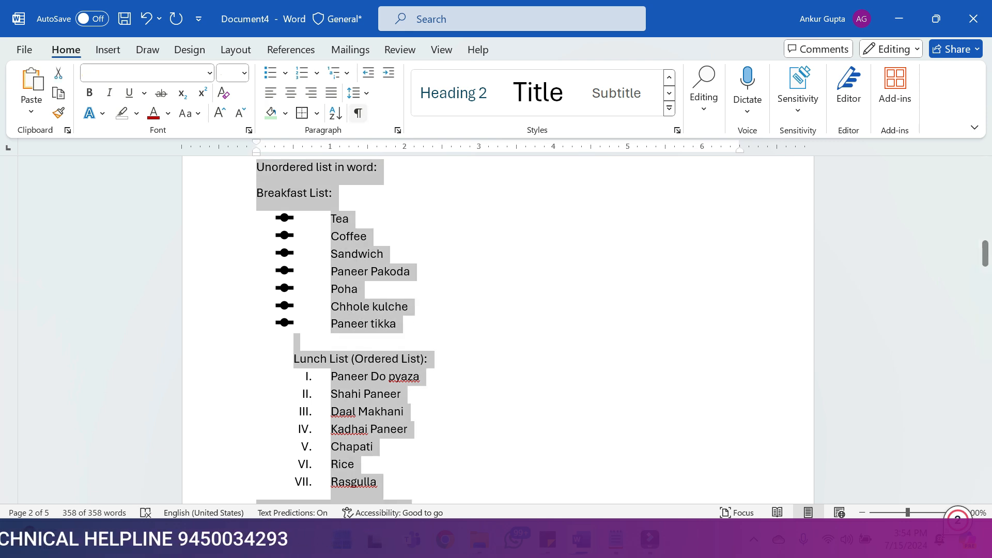
{"action": "left_click", "coordinate": [354, 93]}
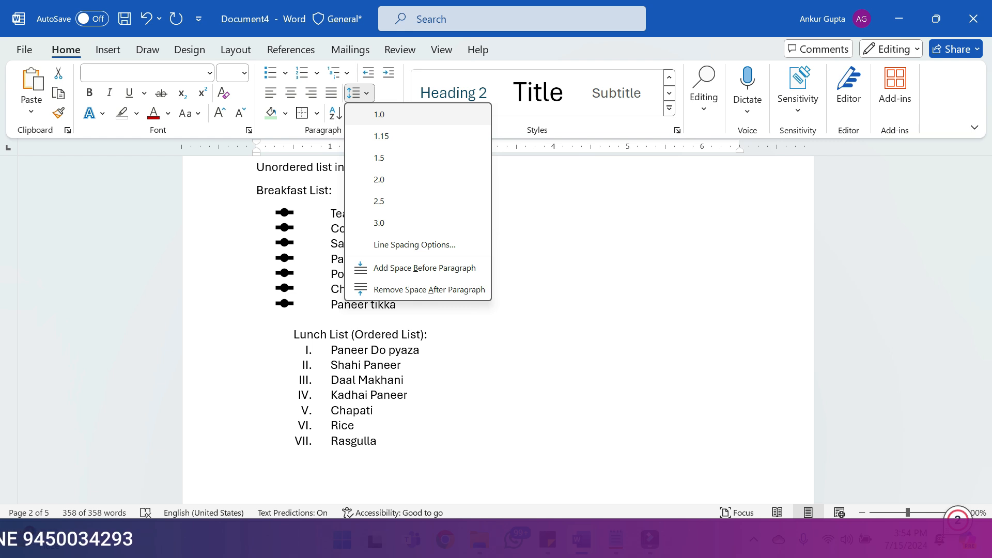
{"action": "left_click", "coordinate": [379, 115]}
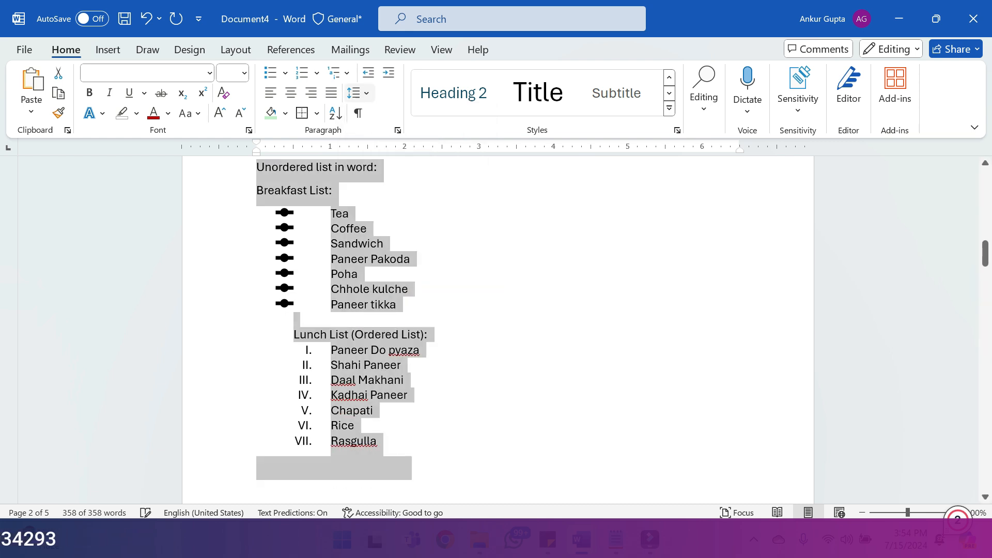
{"action": "left_click", "coordinate": [353, 93]}
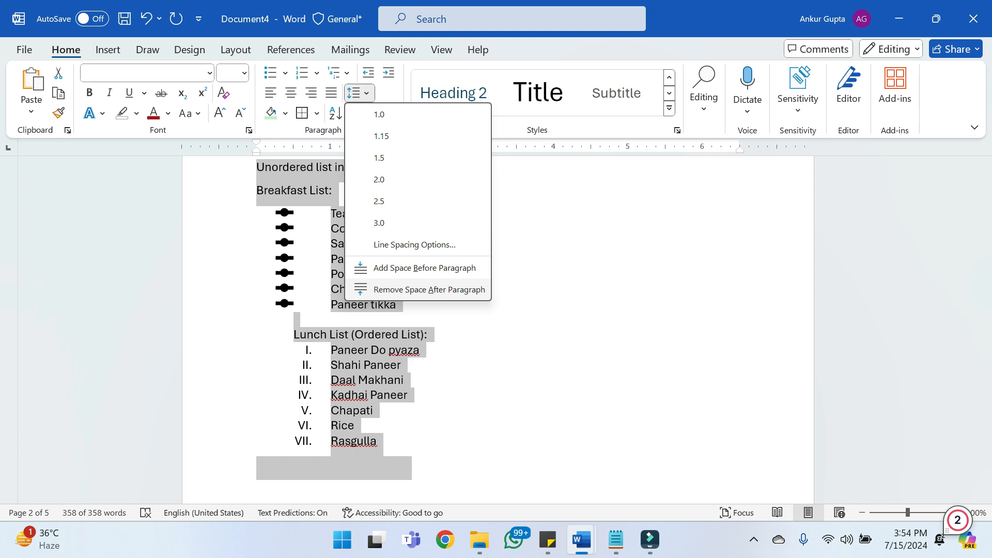
{"action": "left_click", "coordinate": [429, 290]}
{"action": "left_click", "coordinate": [355, 409]}
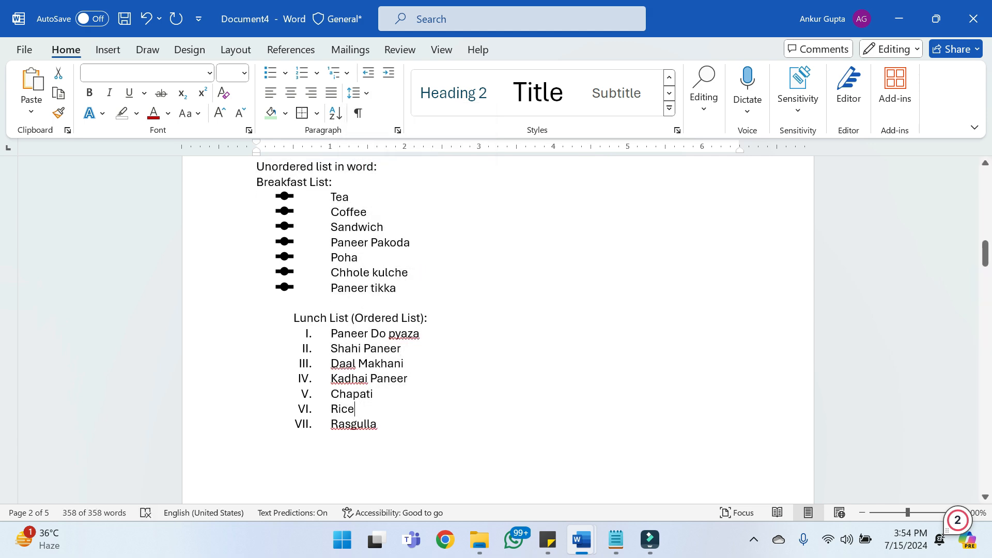
Zoom out to see whole pages and delete the break below the first page's text to pull the lists onto page 1
{"action": "left_click_drag", "start_coordinate": [985, 253], "coordinate": [984, 395]}
{"action": "left_click_drag", "start_coordinate": [907, 512], "coordinate": [877, 513]}
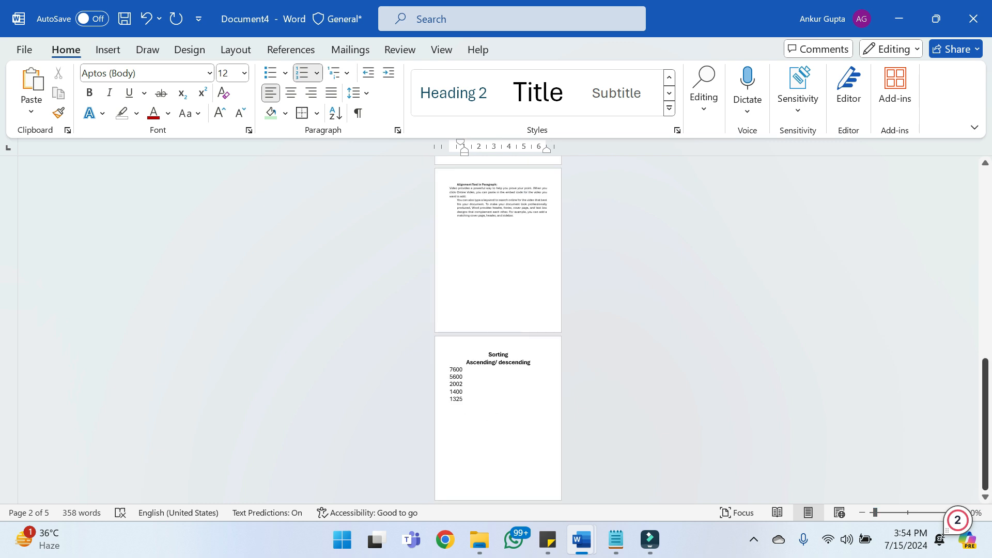
{"action": "left_click_drag", "start_coordinate": [985, 420], "coordinate": [985, 230]}
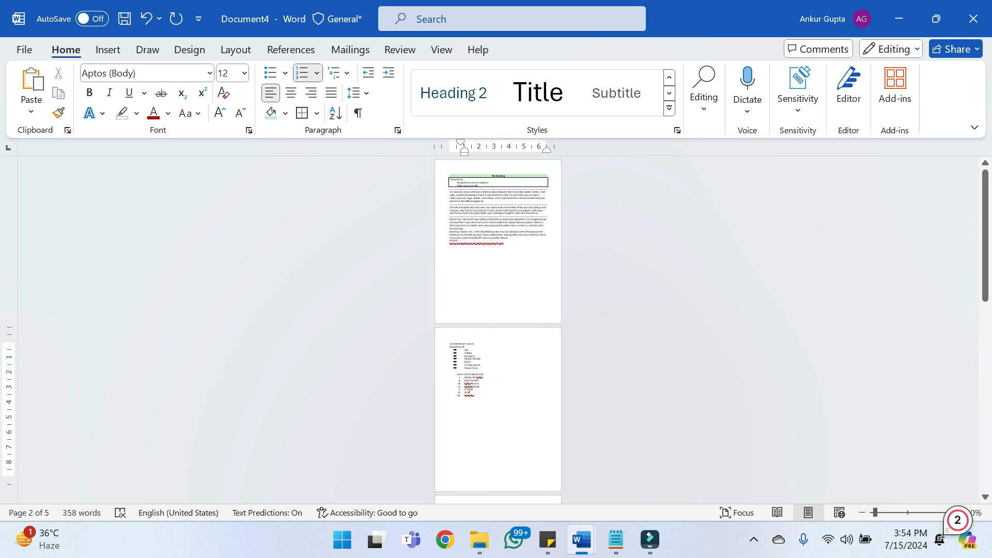
{"action": "left_click", "coordinate": [450, 250]}
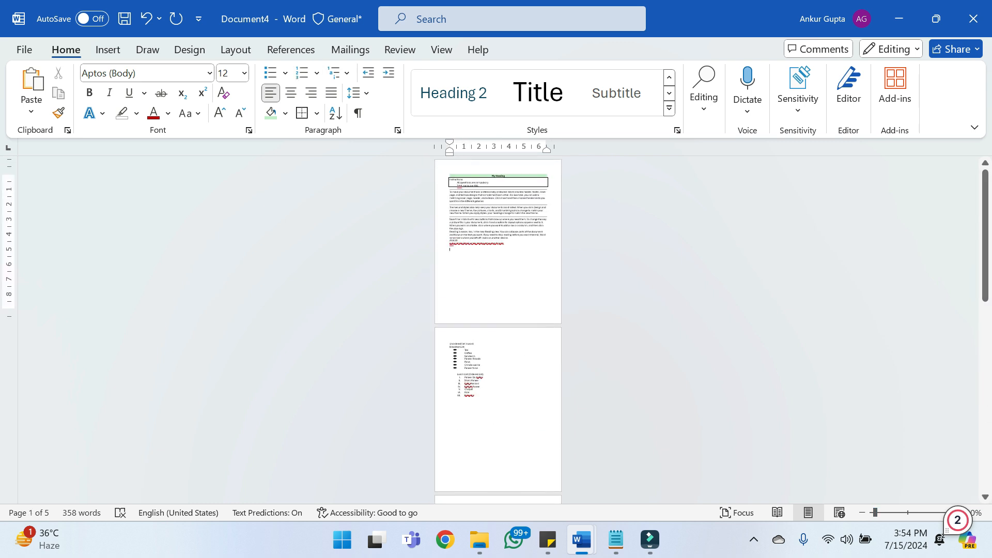
{"action": "key", "text": "Delete"}
Delete the breaks before and after the multilevel list so the "Alignment Tool in Paragraph:" section follows it on page 2
{"action": "left_click", "coordinate": [450, 343]}
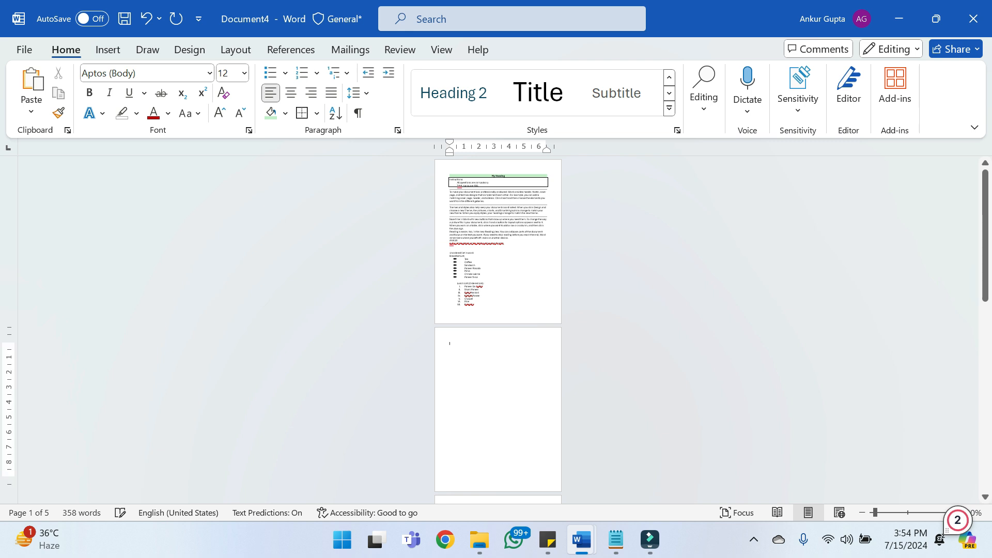
{"action": "key", "text": "Delete"}
{"action": "scroll", "coordinate": [498, 330], "scroll_direction": "down", "scroll_amount": 1}
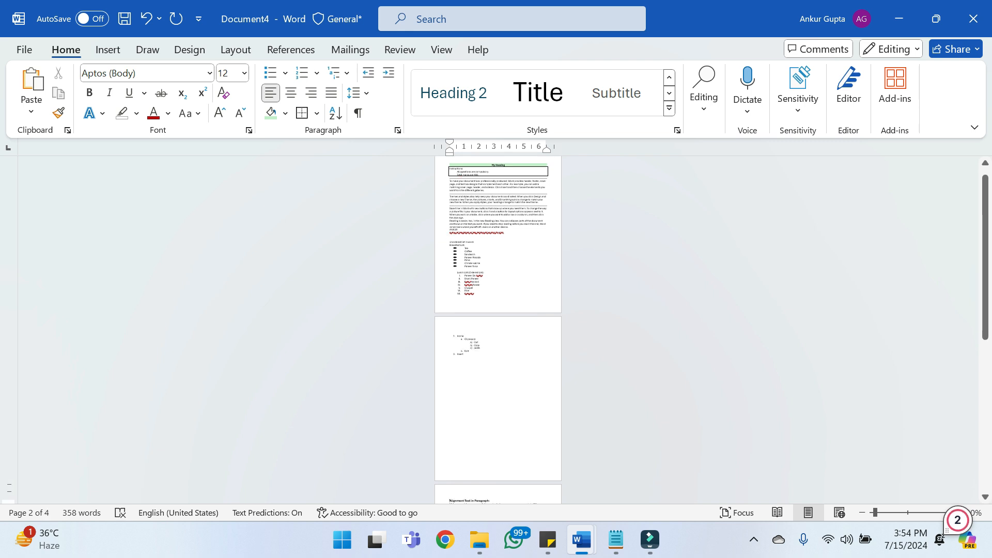
{"action": "key", "text": "BackSpace"}
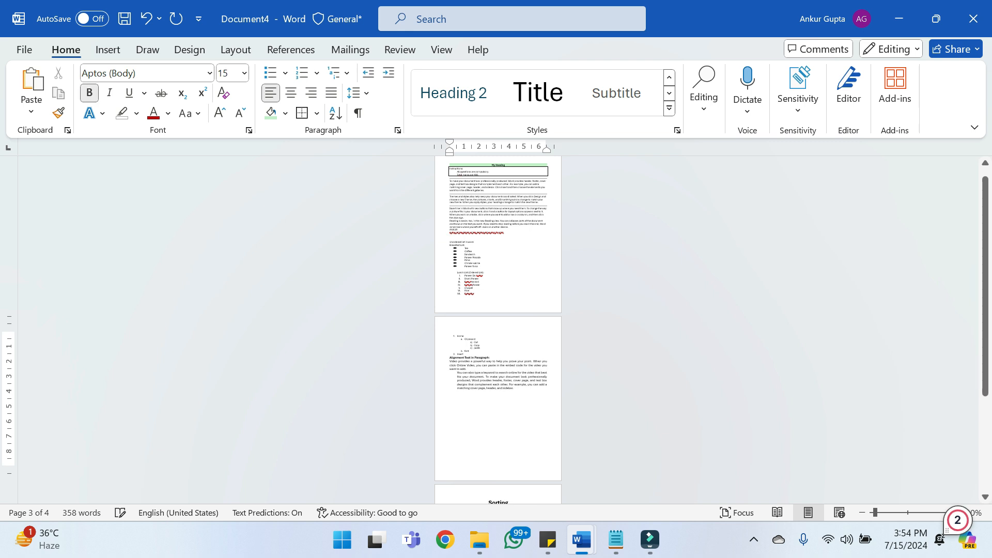
{"action": "scroll", "coordinate": [497, 331], "scroll_direction": "down", "scroll_amount": 3}
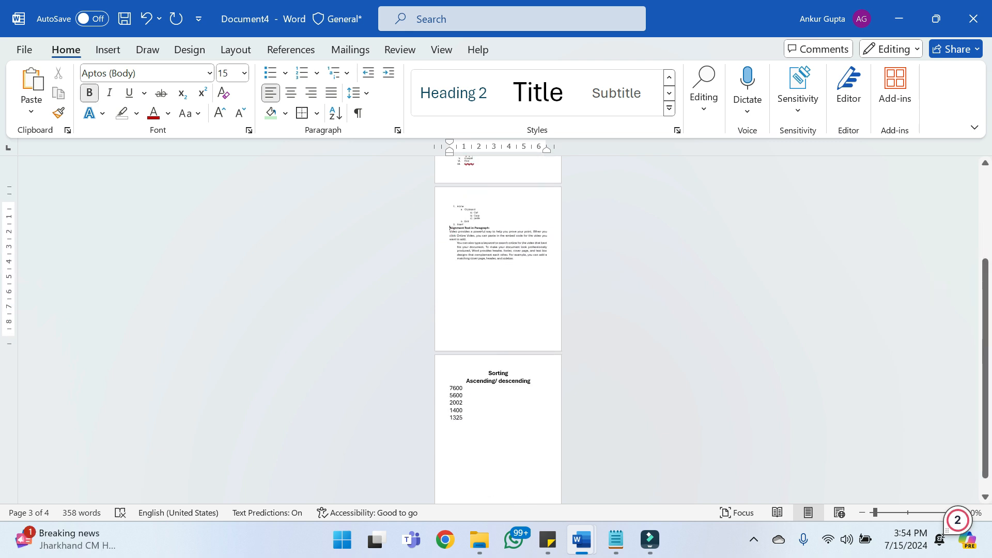
{"action": "left_click", "coordinate": [479, 267]}
{"action": "key", "text": "Delete"}
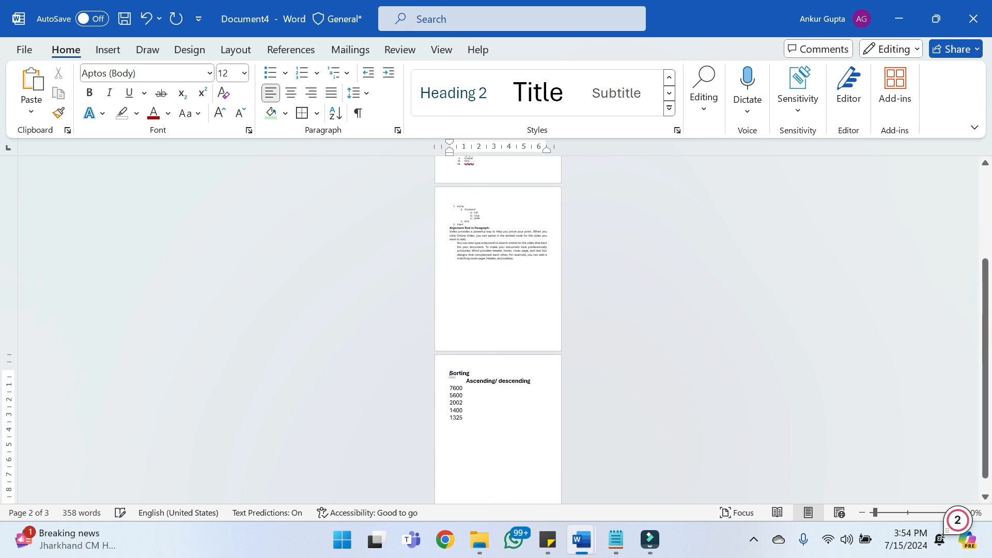
{"action": "key", "text": "ctrl+z"}
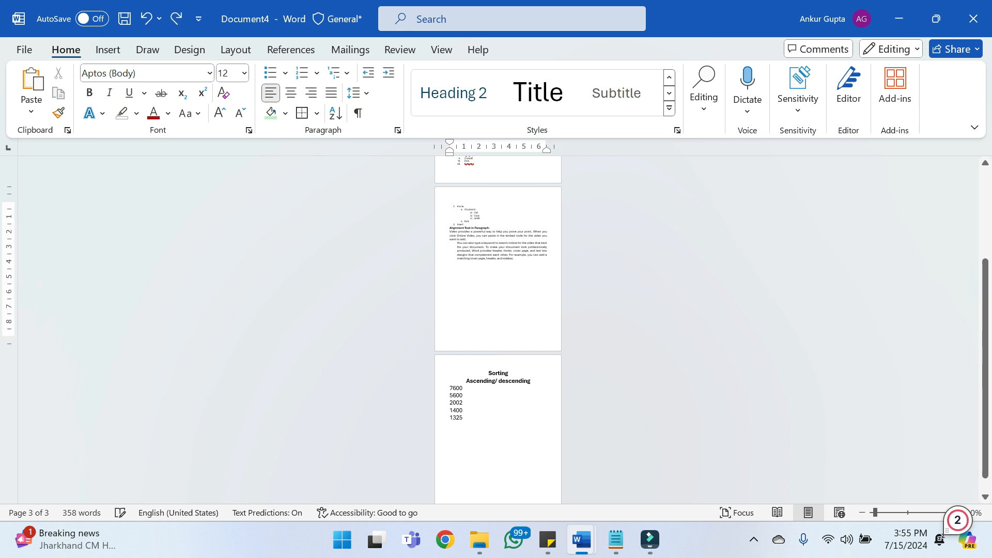
Delete the break before the "Sorting" heading so the section follows the alignment text on page 2
{"action": "left_click", "coordinate": [488, 373]}
{"action": "key", "text": "BackSpace"}
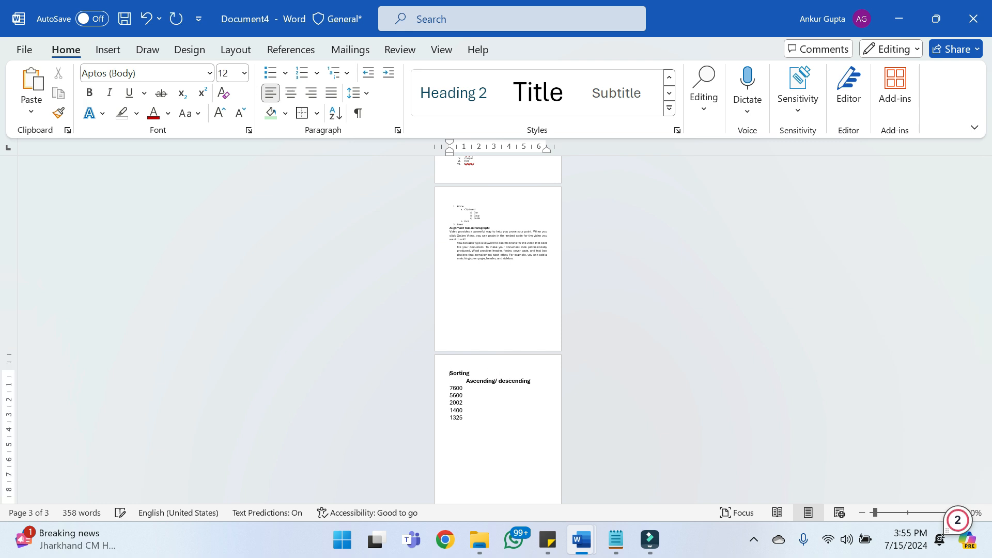
{"action": "key", "text": "BackSpace"}
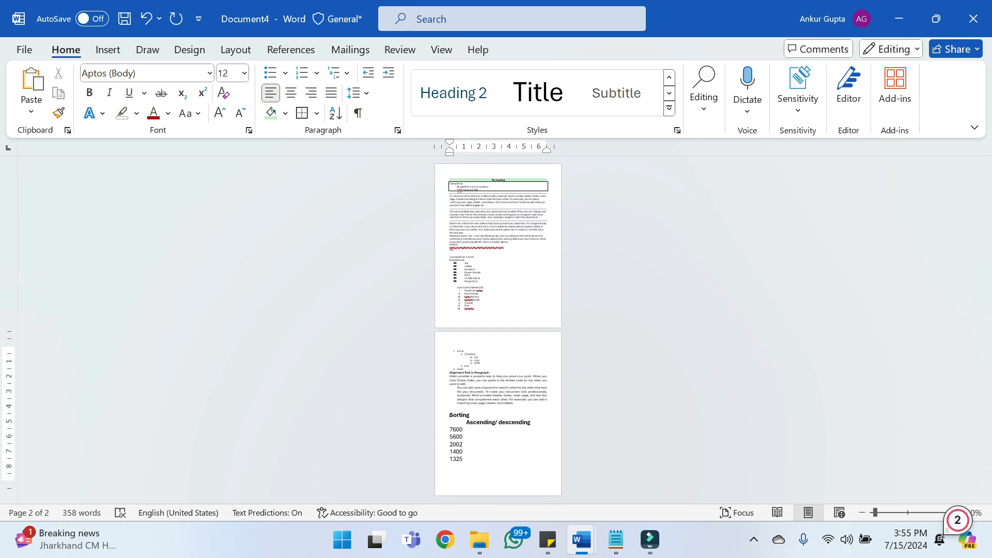
Zoom in and look over the condensed document from the "My Heading" title to the Sorting section
{"action": "scroll", "coordinate": [498, 330], "scroll_direction": "up", "scroll_amount": 3}
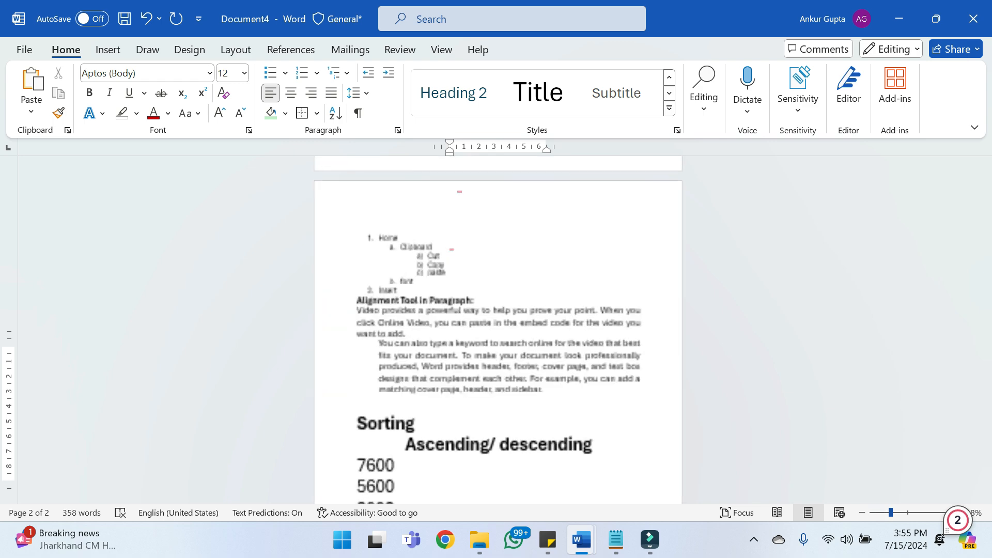
{"action": "left_click_drag", "start_coordinate": [984, 380], "coordinate": [984, 227]}
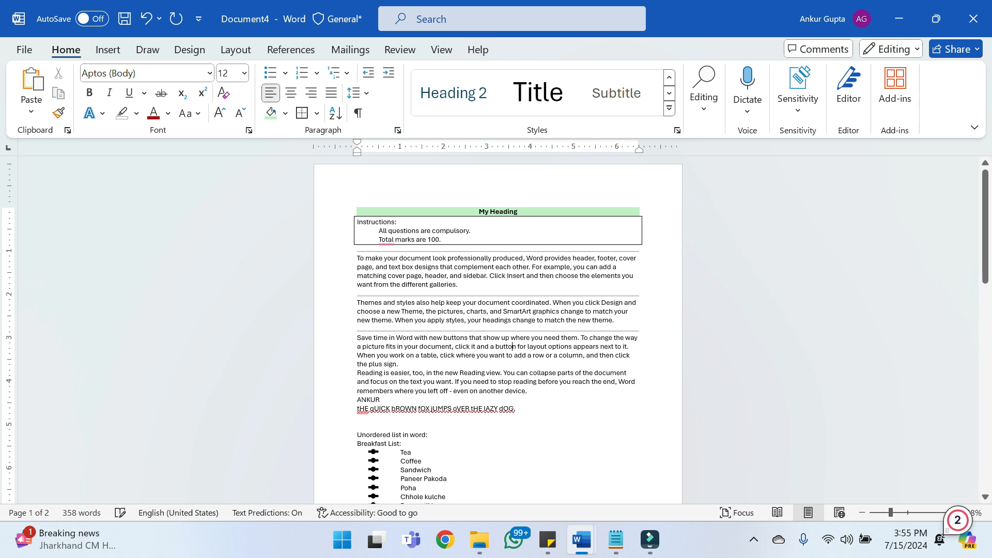
{"action": "key", "text": "ctrl+a"}
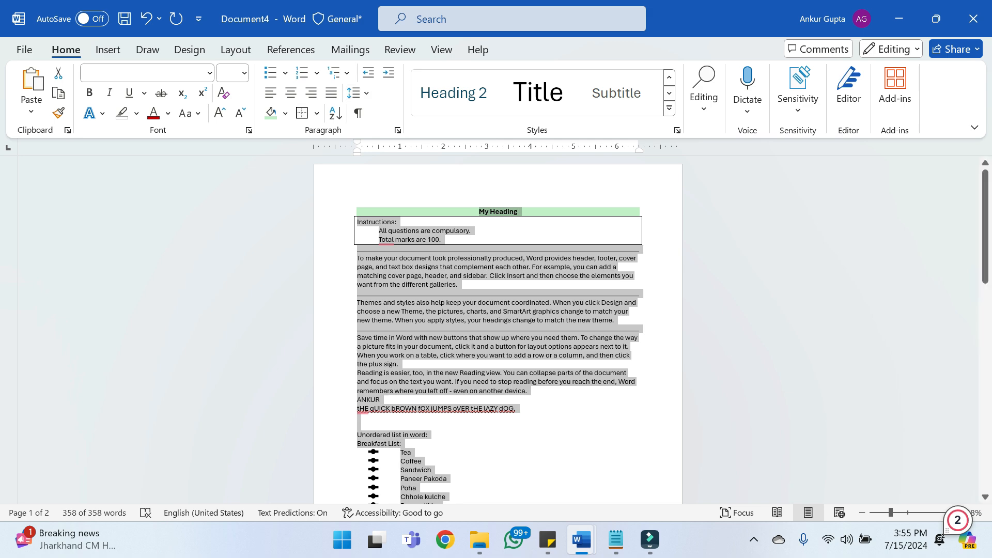
{"action": "left_click", "coordinate": [548, 356]}
{"action": "left_click_drag", "start_coordinate": [985, 212], "coordinate": [985, 382]}
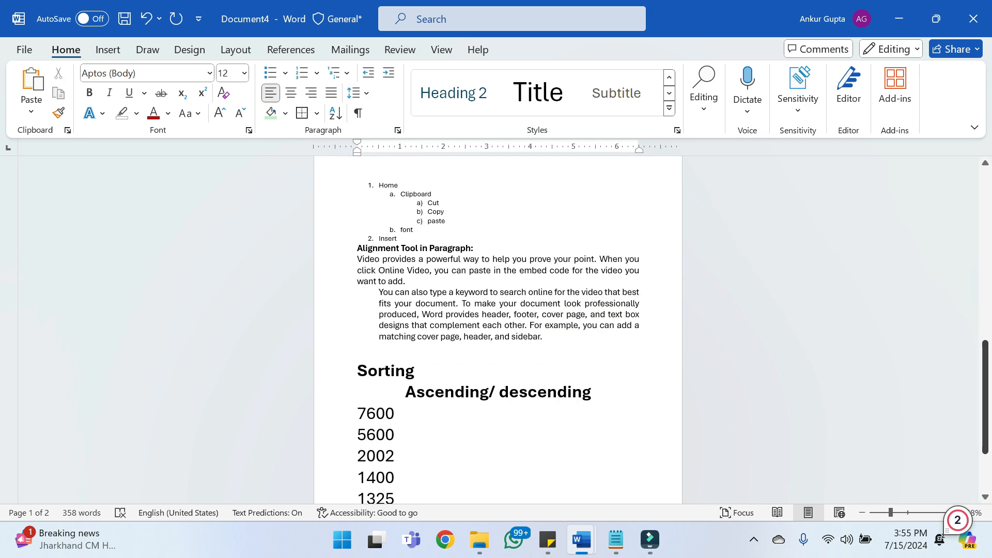
{"action": "left_click", "coordinate": [552, 326]}
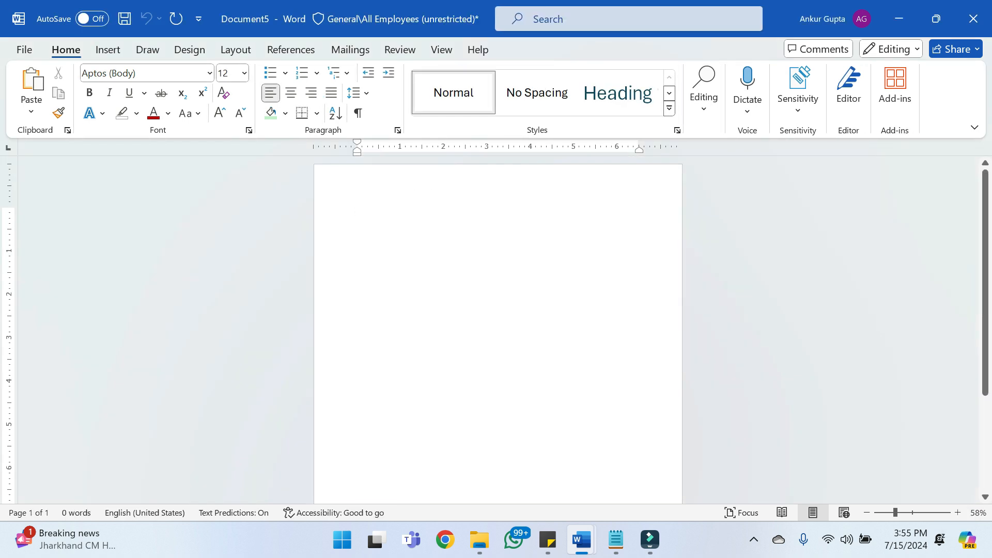
Enter Apple, Banana, Cherry, Cranberry, Blackberry, Blueberry and orange on separate lines in the blank document
{"action": "type", "text": "apple"}
{"action": "key", "text": "Return"}
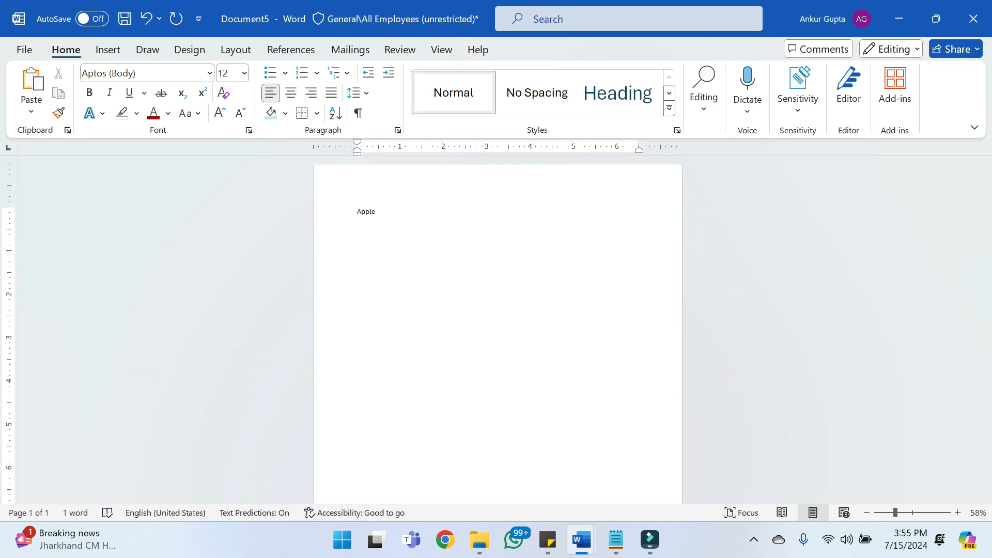
{"action": "type", "text": "banana"}
{"action": "key", "text": "Return"}
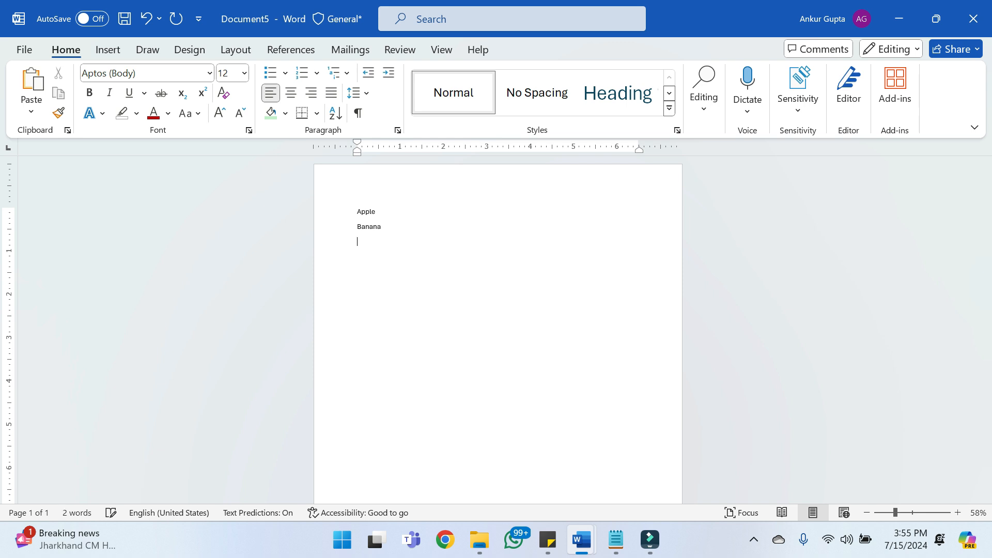
{"action": "type", "text": "cherry"}
{"action": "key", "text": "Return"}
{"action": "type", "text": "cranberry"}
{"action": "key", "text": "Return"}
{"action": "type", "text": "blackberry"}
{"action": "key", "text": "Return"}
{"action": "type", "text": "blueber"}
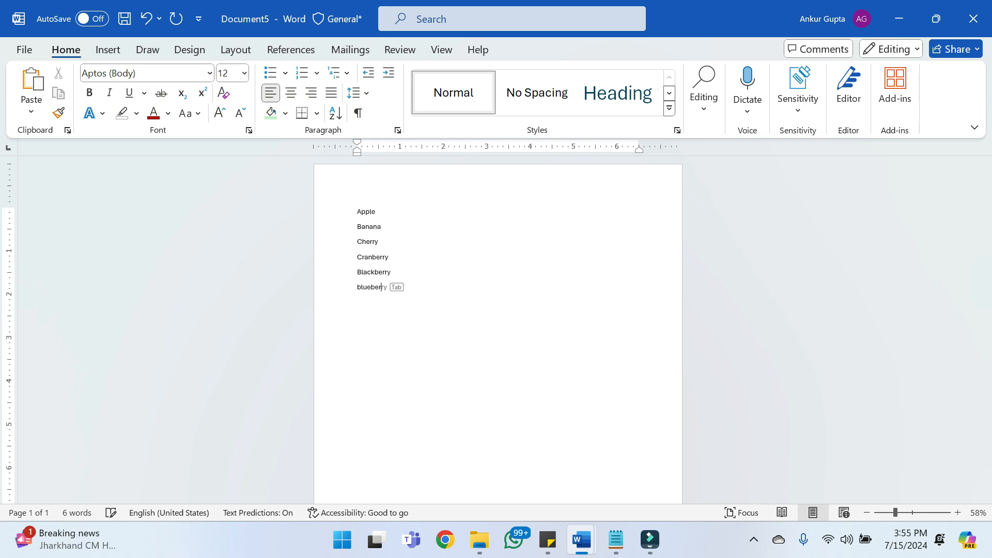
{"action": "type", "text": "ry"}
{"action": "key", "text": "Return"}
{"action": "type", "text": "orange"}
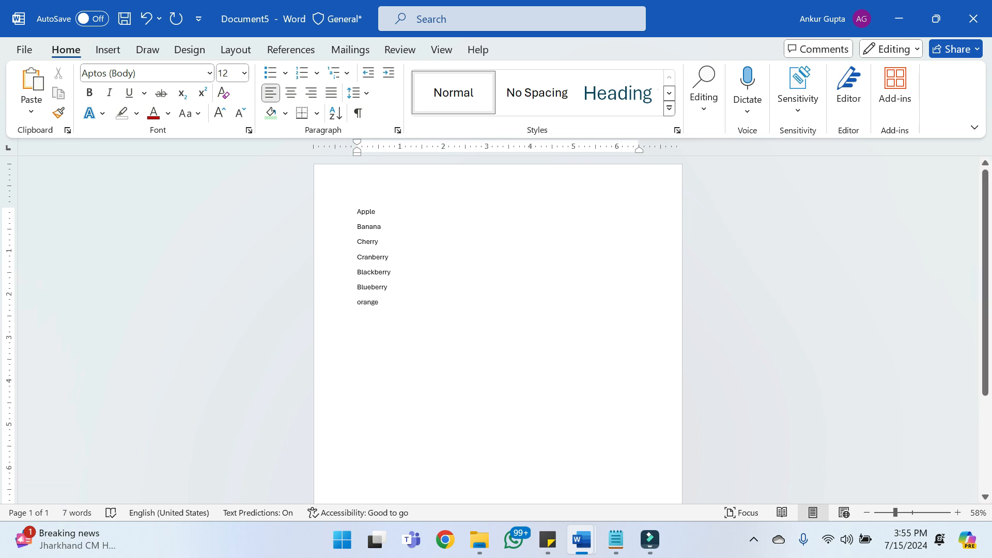
Set all the fruit names to font size 18 and line spacing 3.0
{"action": "key", "text": "ctrl+a"}
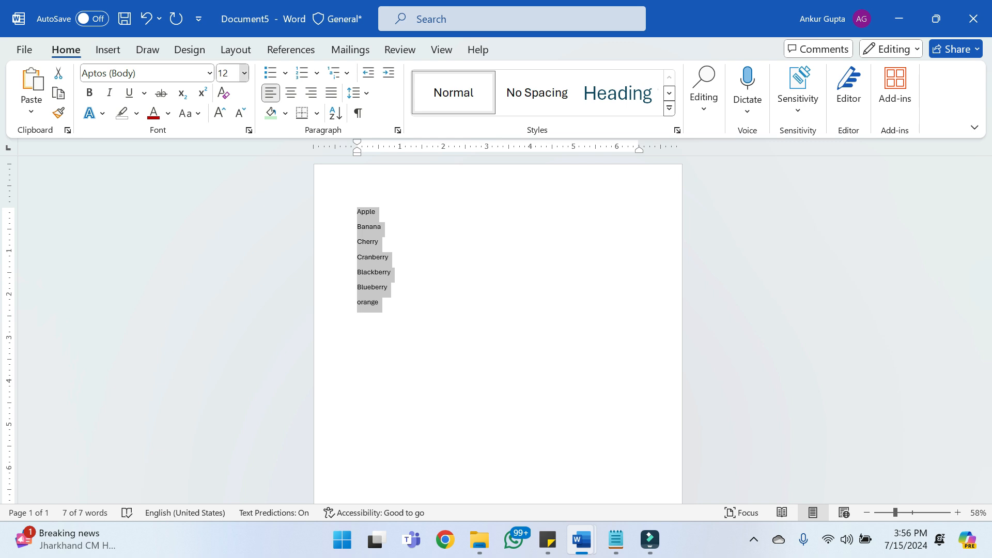
{"action": "left_click", "coordinate": [244, 73]}
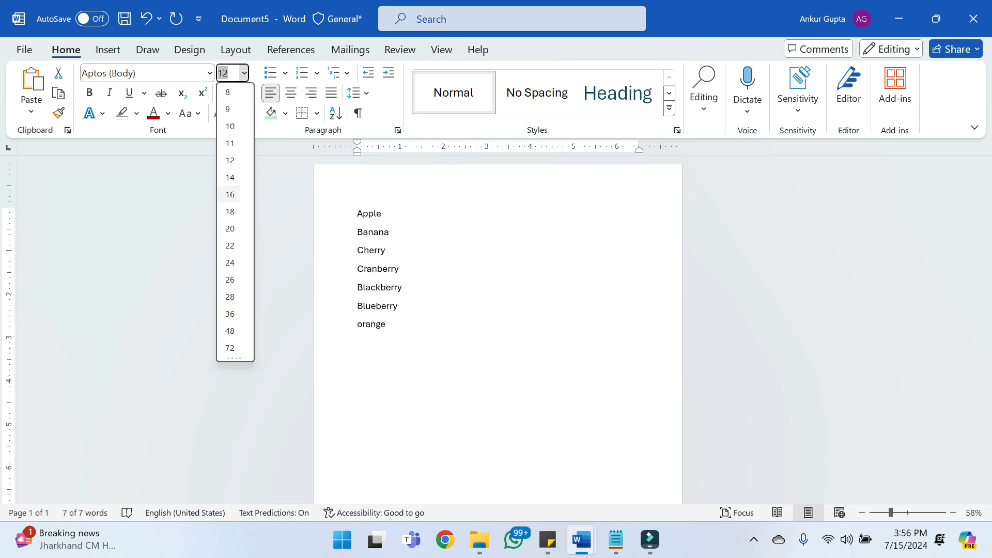
{"action": "left_click", "coordinate": [230, 211]}
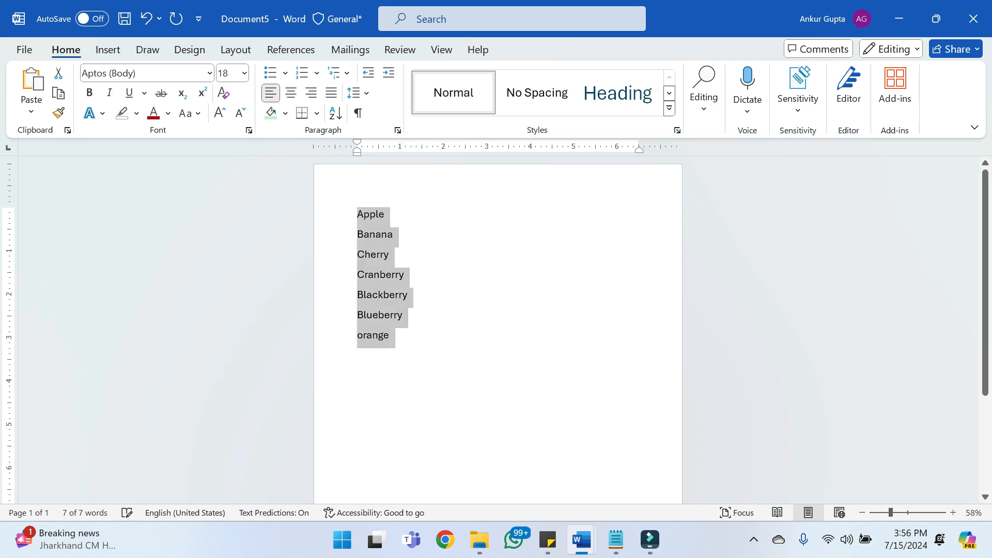
{"action": "left_click", "coordinate": [359, 92]}
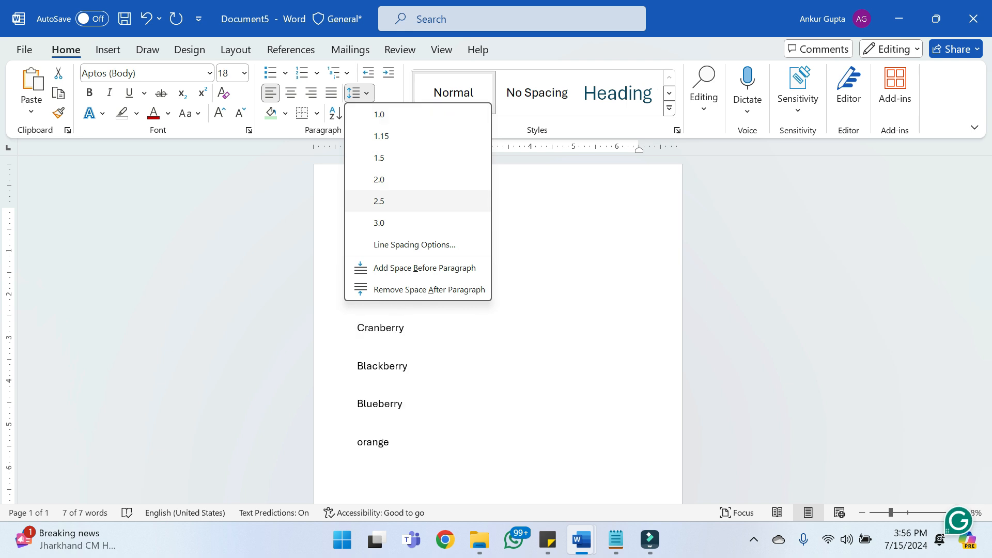
{"action": "left_click", "coordinate": [379, 223]}
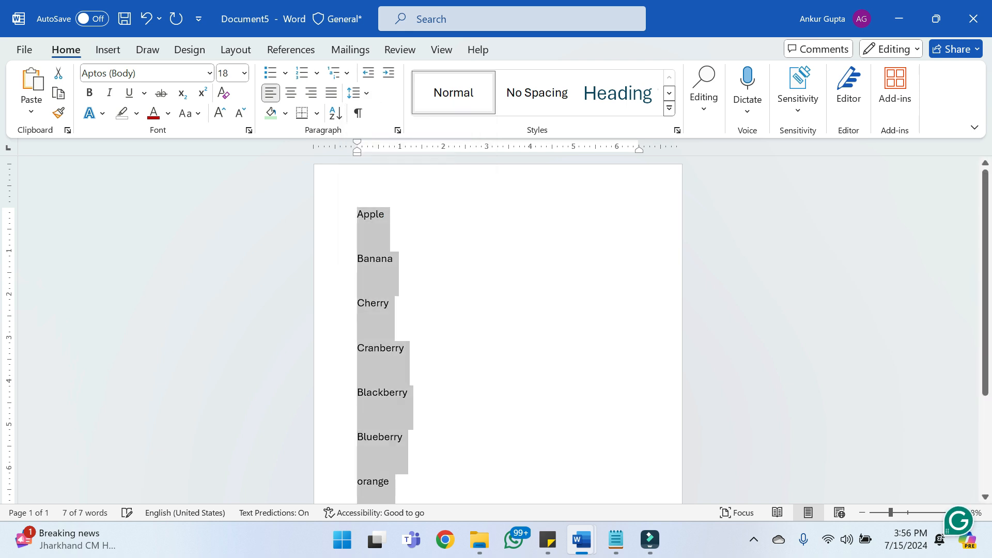
{"action": "left_click", "coordinate": [408, 393]}
{"action": "mouse_move", "coordinate": [985, 309]}
{"action": "left_mouse_down"}
{"action": "mouse_move", "coordinate": [985, 376]}
{"action": "mouse_move", "coordinate": [985, 310]}
{"action": "left_mouse_up"}
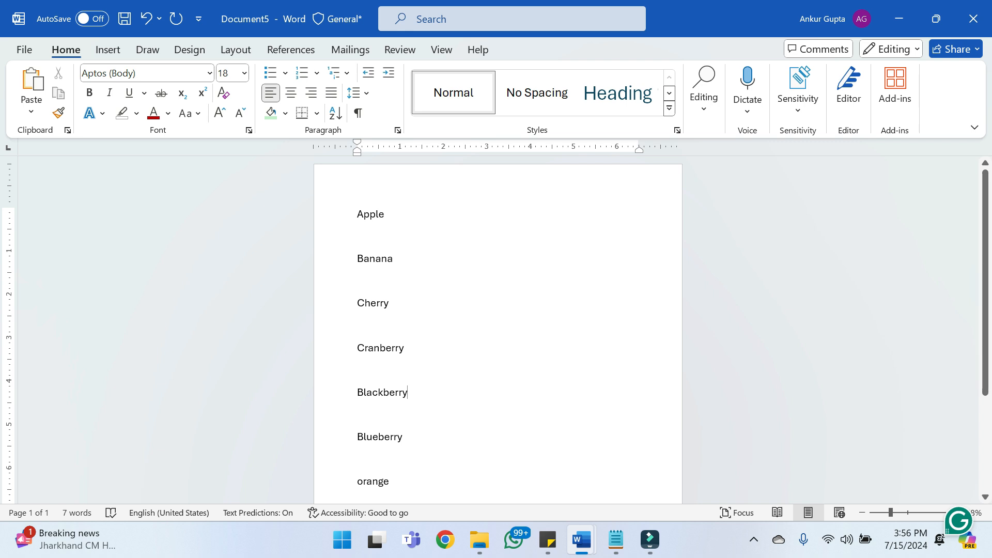
Turn all the fruit lines into a bulleted list and set their multiple line spacing to 5
{"action": "triple_click", "coordinate": [358, 216]}
{"action": "left_click", "coordinate": [386, 215]}
{"action": "key", "text": "ctrl+a"}
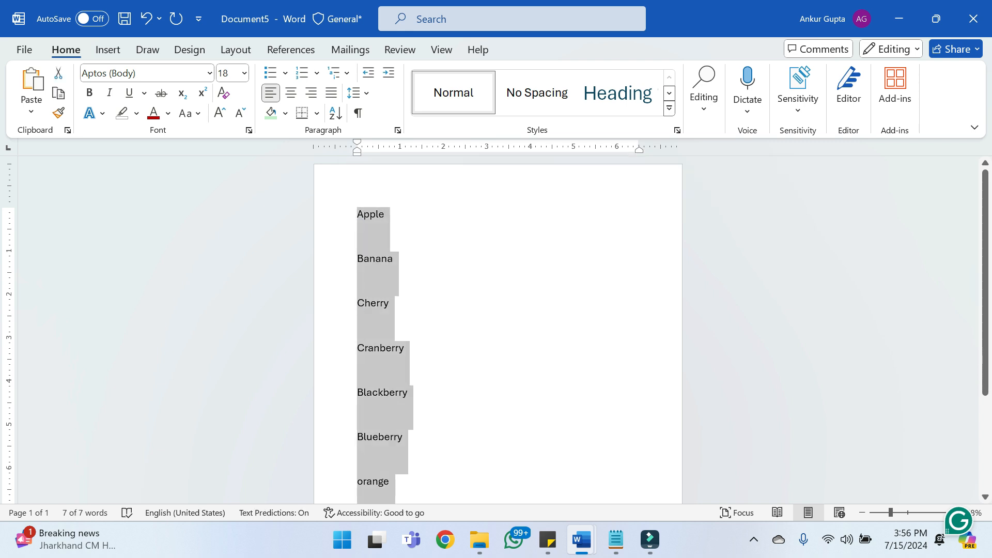
{"action": "left_click", "coordinate": [270, 73]}
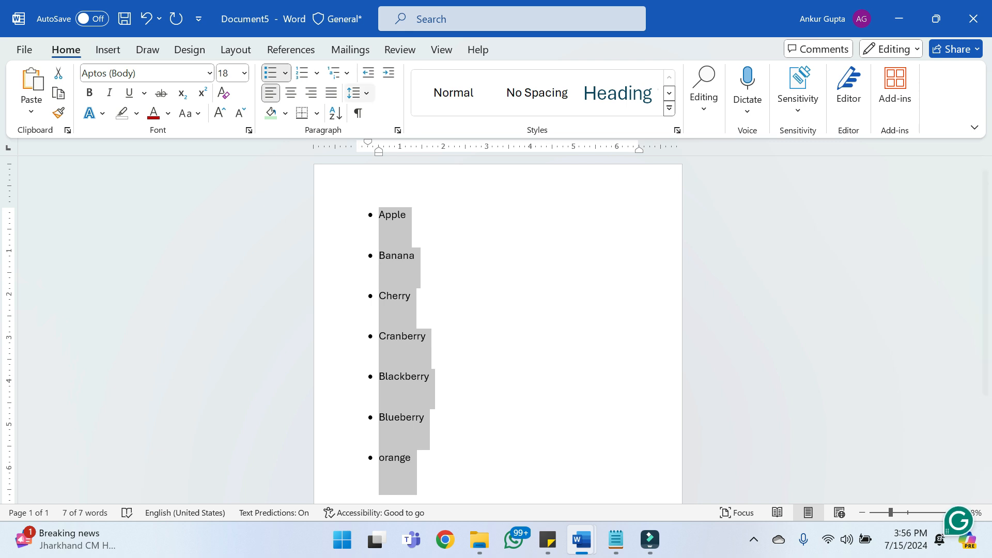
{"action": "left_click", "coordinate": [359, 93]}
{"action": "left_click", "coordinate": [414, 244]}
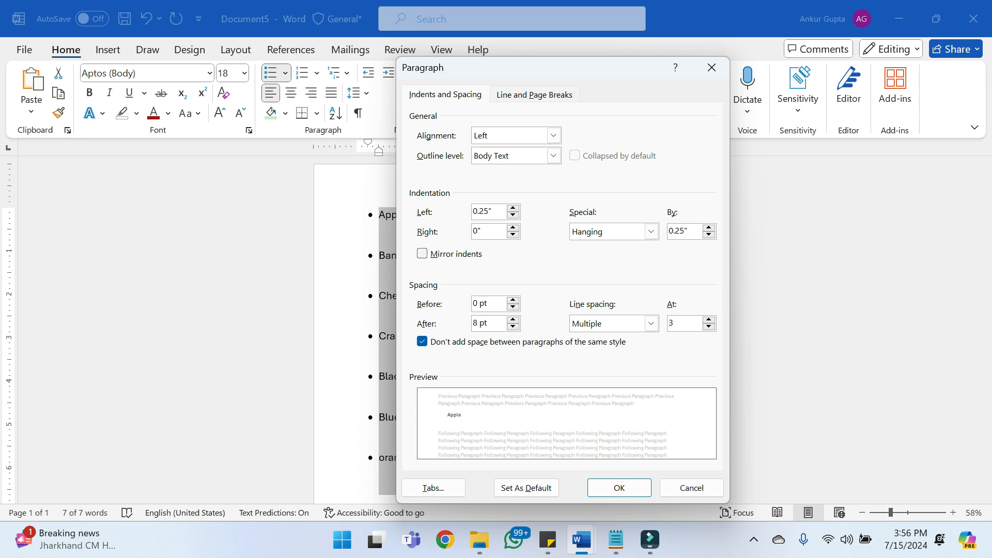
{"action": "left_click", "coordinate": [709, 320]}
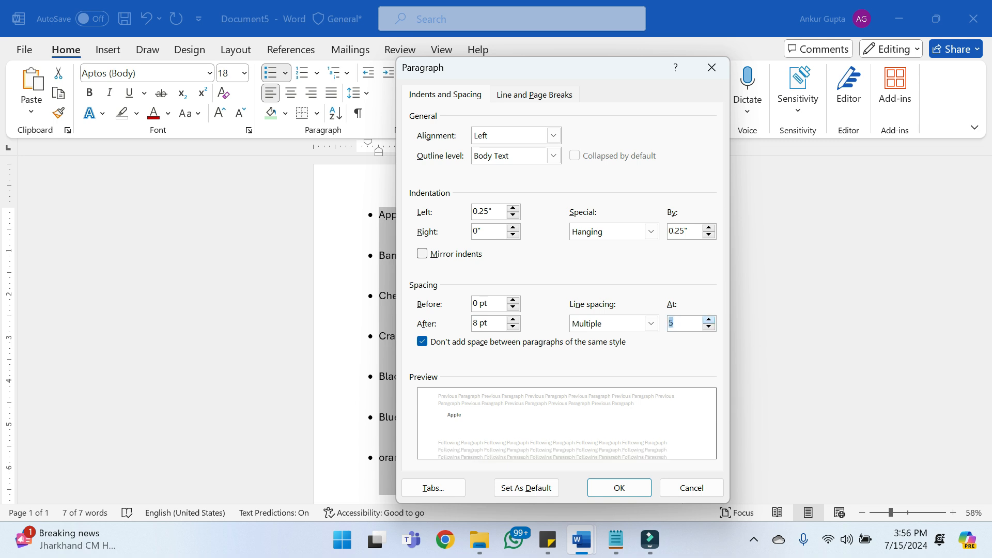
{"action": "left_click", "coordinate": [620, 488]}
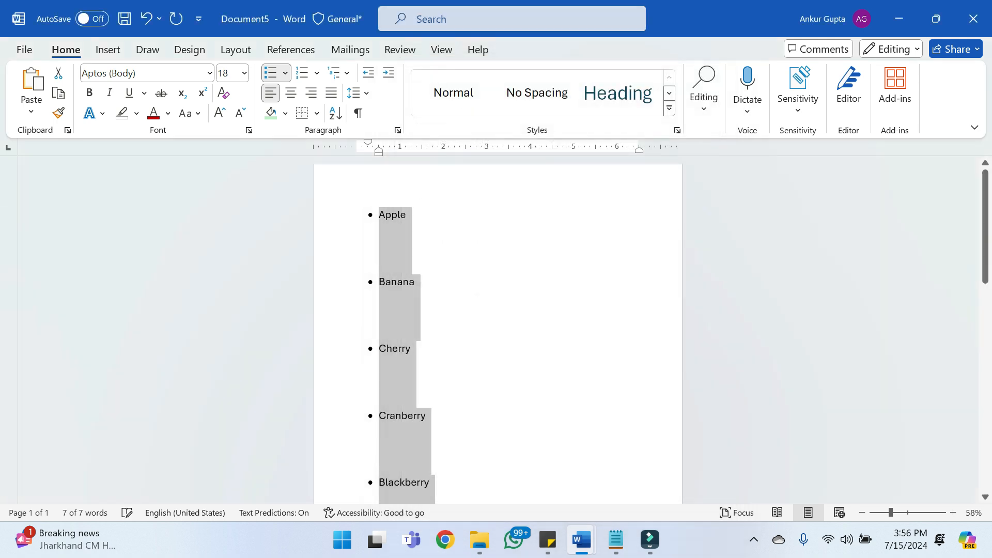
{"action": "left_click", "coordinate": [411, 348]}
{"action": "left_click", "coordinate": [407, 215]}
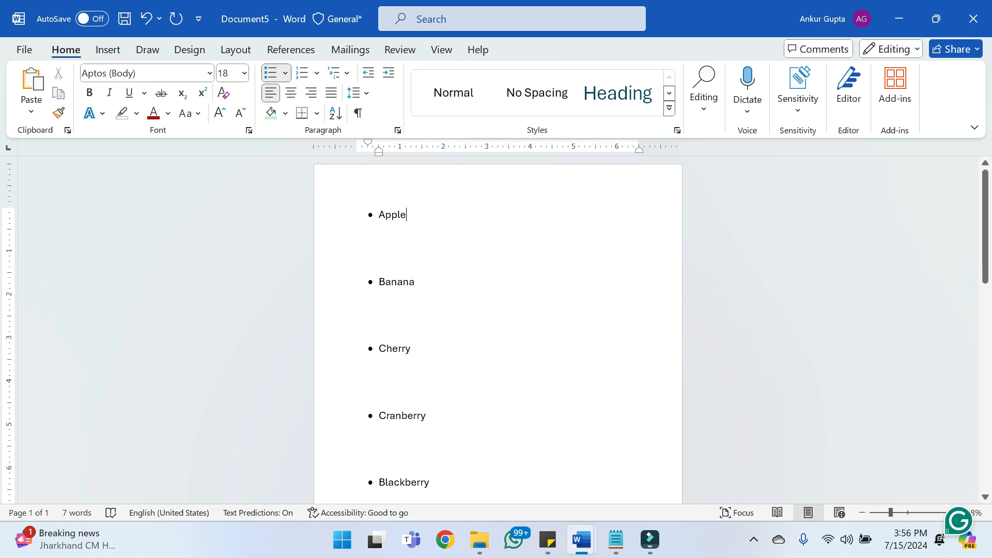
{"action": "left_click", "coordinate": [415, 282]}
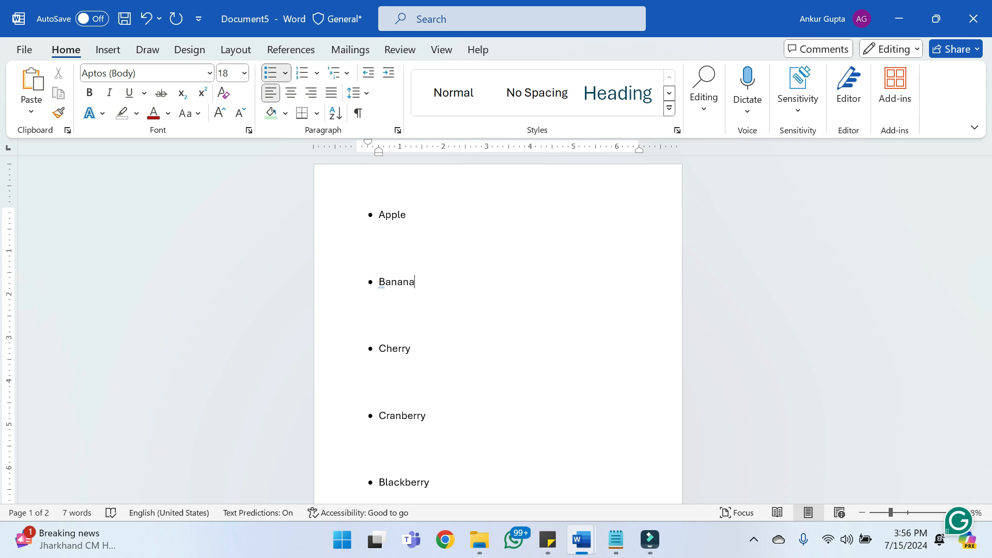
{"action": "key", "text": "ctrl+a"}
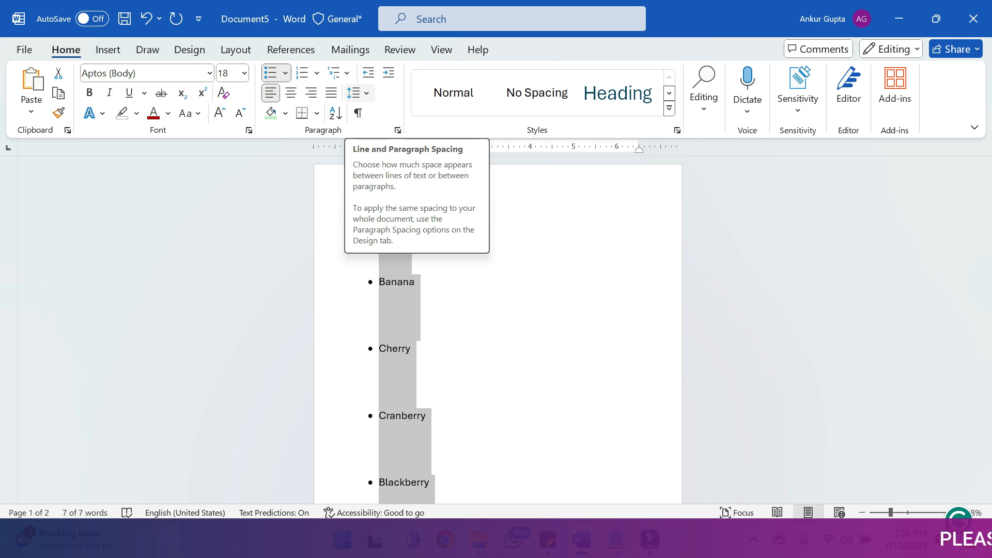
{"action": "left_click", "coordinate": [412, 349]}
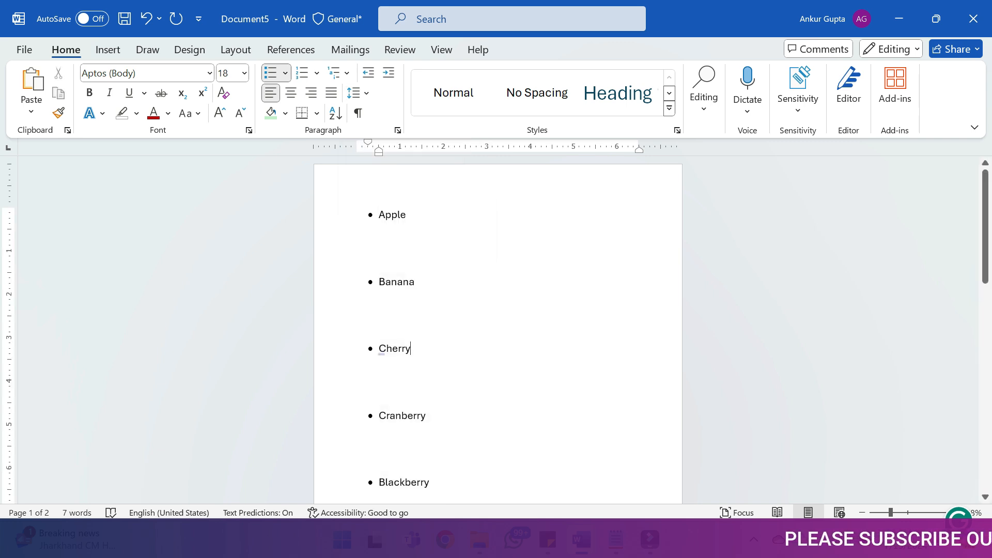
Delete the bulleted items from Cranberry through orange and clear all formatting from the remaining empty bullet line
{"action": "left_click_drag", "start_coordinate": [984, 226], "coordinate": [984, 315]}
{"action": "key", "text": "ctrl+a"}
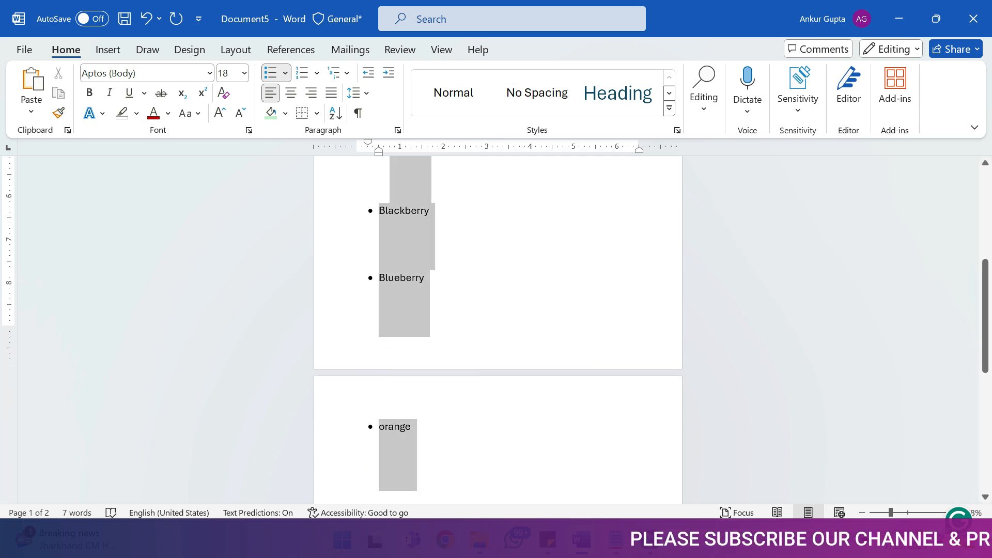
{"action": "scroll", "coordinate": [498, 331], "scroll_direction": "up", "scroll_amount": 4}
{"action": "key", "text": "shift+Down"}
{"action": "key", "text": "shift+Down"}
{"action": "key", "text": "shift+Down"}
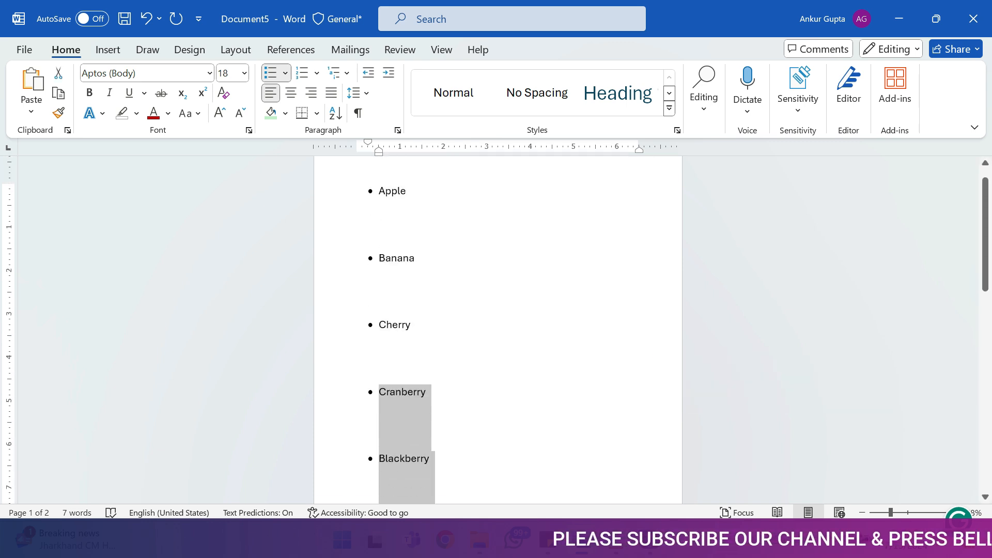
{"action": "key", "text": "Delete"}
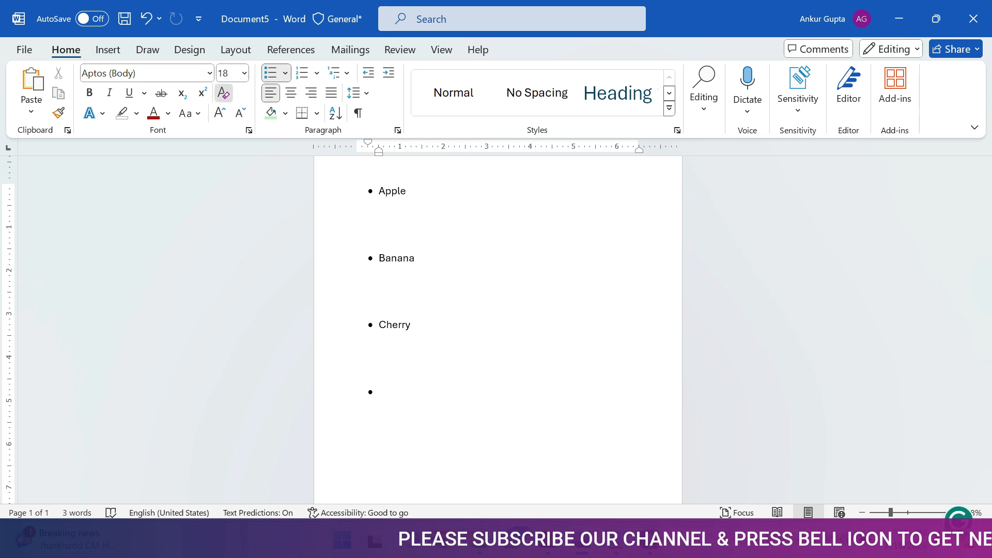
{"action": "left_click", "coordinate": [223, 93]}
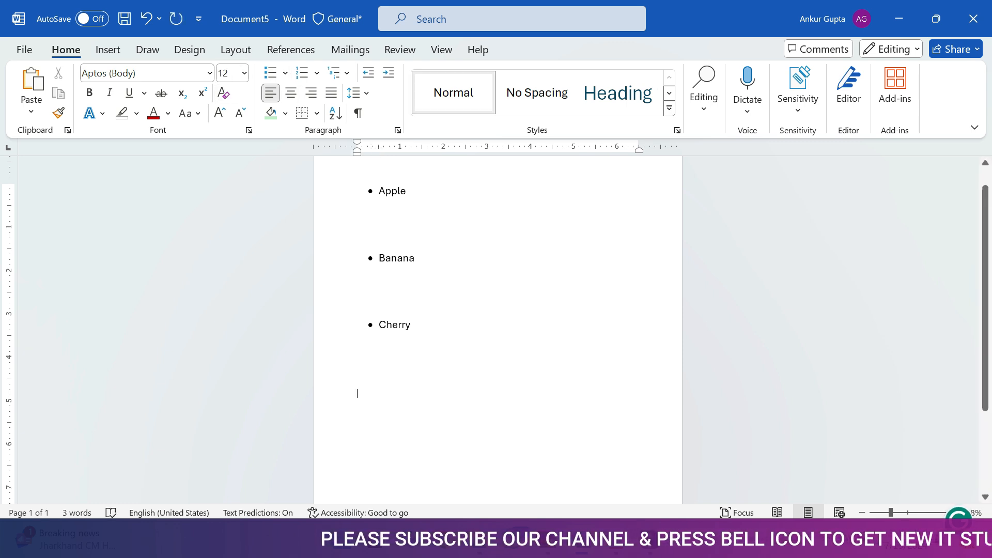
Add Orange and Banana on separate lines below the bulleted list
{"action": "type", "text": "Orange"}
{"action": "key", "text": "Return"}
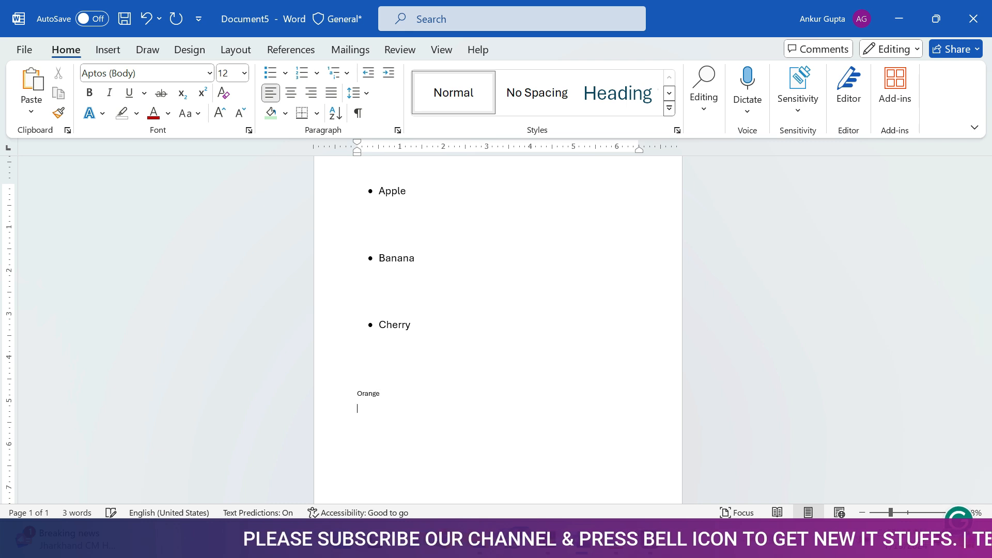
{"action": "type", "text": "Banana"}
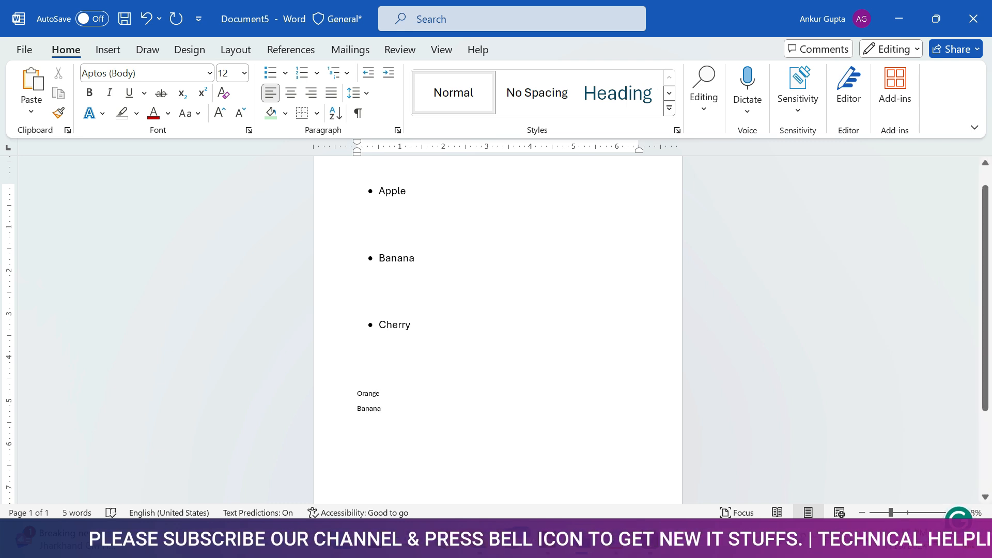
Copy the Cherry bullet's formatting to the Orange and Banana lines below the list and undo it
{"action": "left_click", "coordinate": [392, 325]}
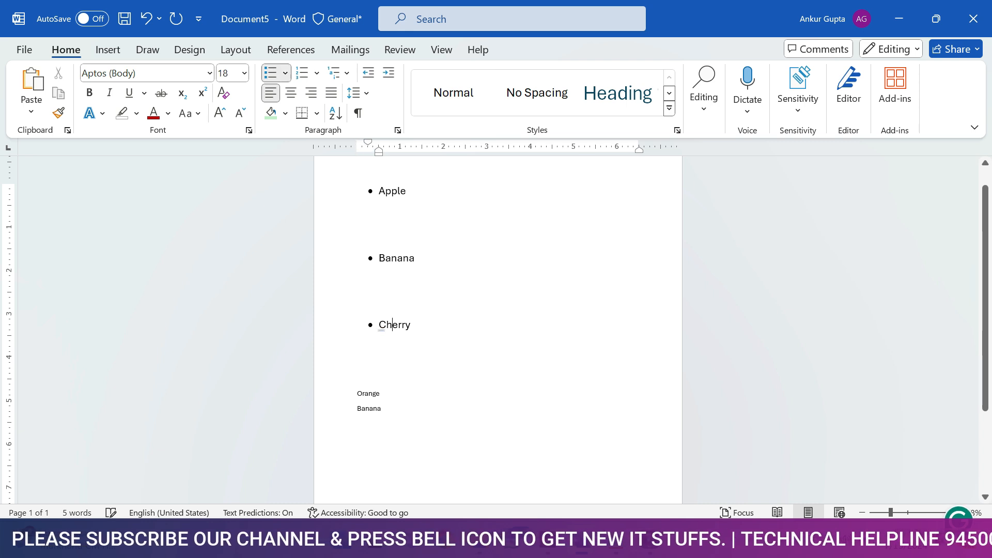
{"action": "left_click_drag", "start_coordinate": [393, 324], "coordinate": [358, 394]}
{"action": "left_click", "coordinate": [383, 409]}
{"action": "key", "text": "ctrl+alt+v"}
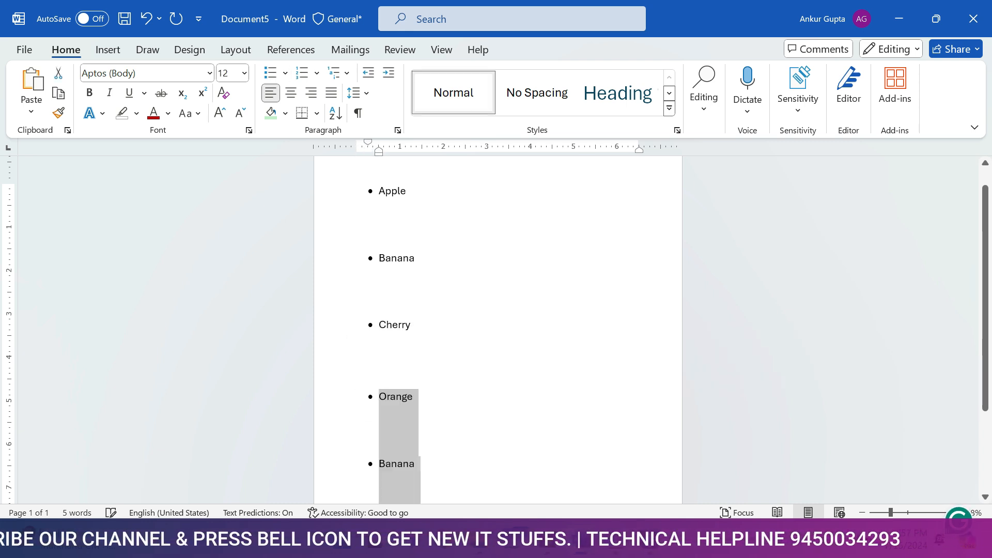
{"action": "key", "text": "ctrl+z"}
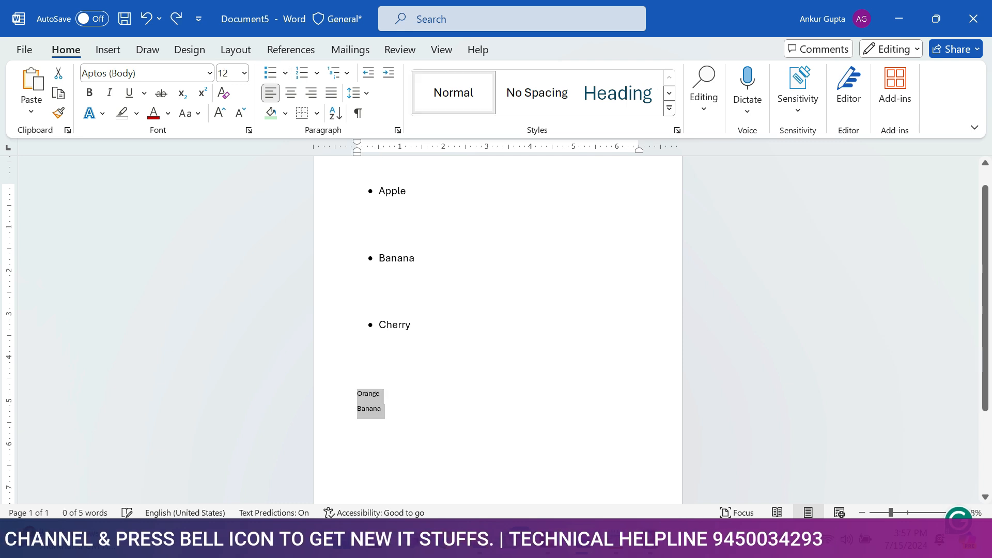
Increase the font size of the unbulleted Orange and Banana lines below the list to 18
{"action": "left_click", "coordinate": [394, 258]}
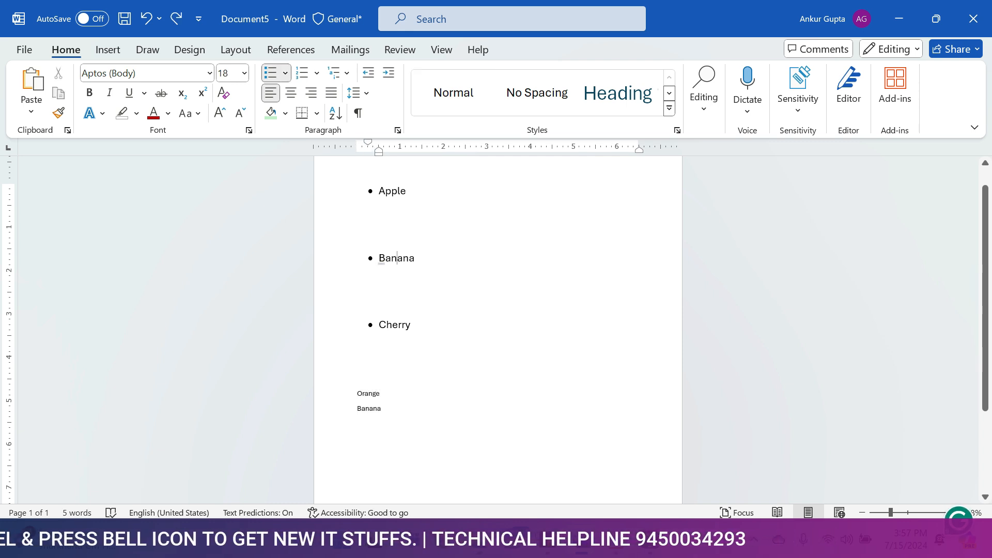
{"action": "left_click_drag", "start_coordinate": [360, 395], "coordinate": [380, 326]}
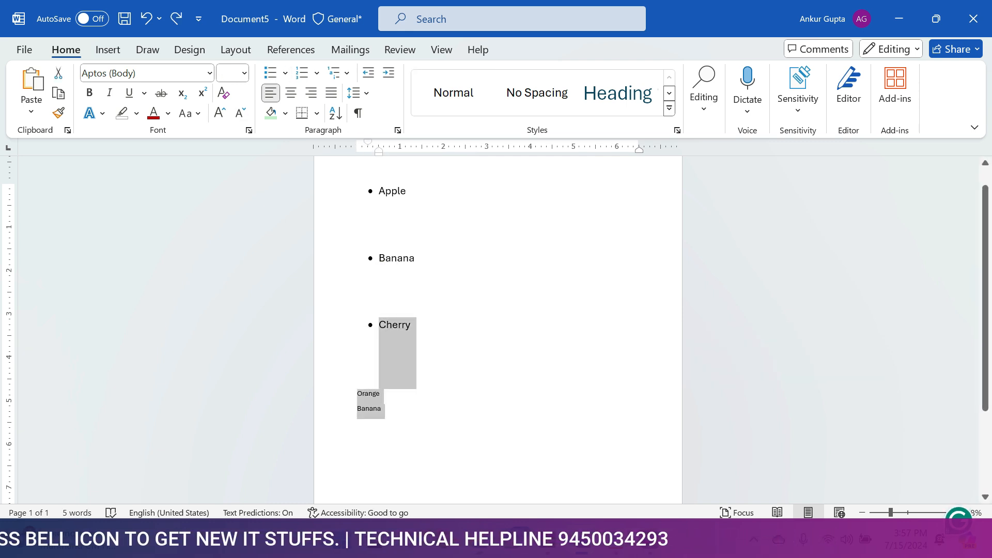
{"action": "left_click", "coordinate": [385, 408]}
{"action": "left_click_drag", "start_coordinate": [384, 408], "coordinate": [357, 394]}
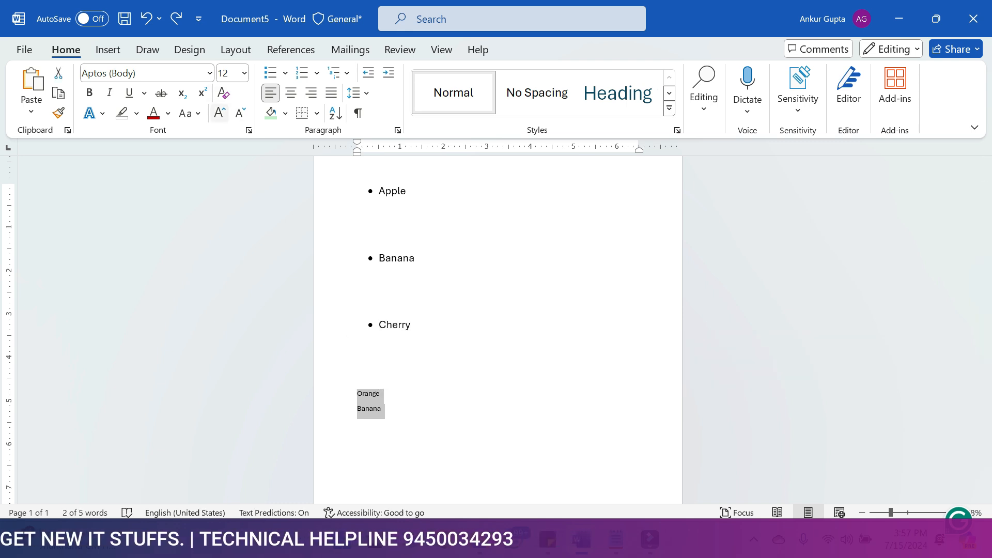
{"action": "left_click", "coordinate": [220, 112]}
{"action": "left_click", "coordinate": [219, 112]}
{"action": "left_click", "coordinate": [220, 112]}
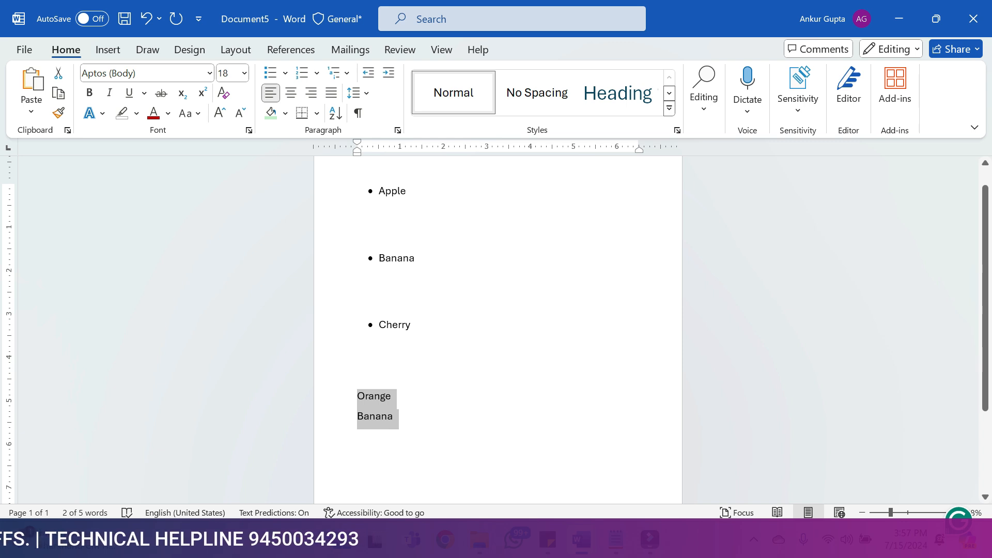
Indent Orange and Banana two levels to align with the bulleted text and insert two empty paragraphs between them
{"action": "left_click", "coordinate": [394, 416]}
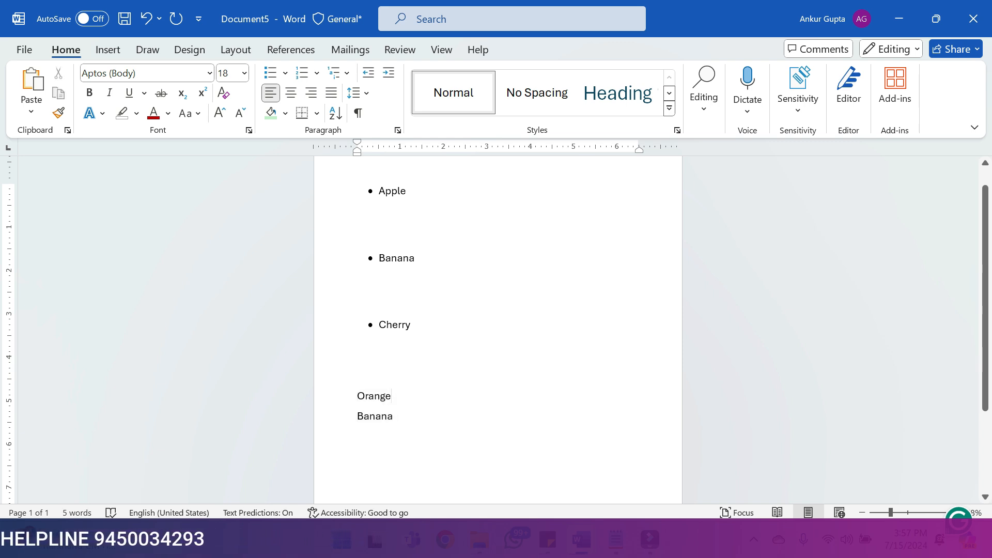
{"action": "left_click_drag", "start_coordinate": [393, 416], "coordinate": [357, 396]}
{"action": "key", "text": "Tab"}
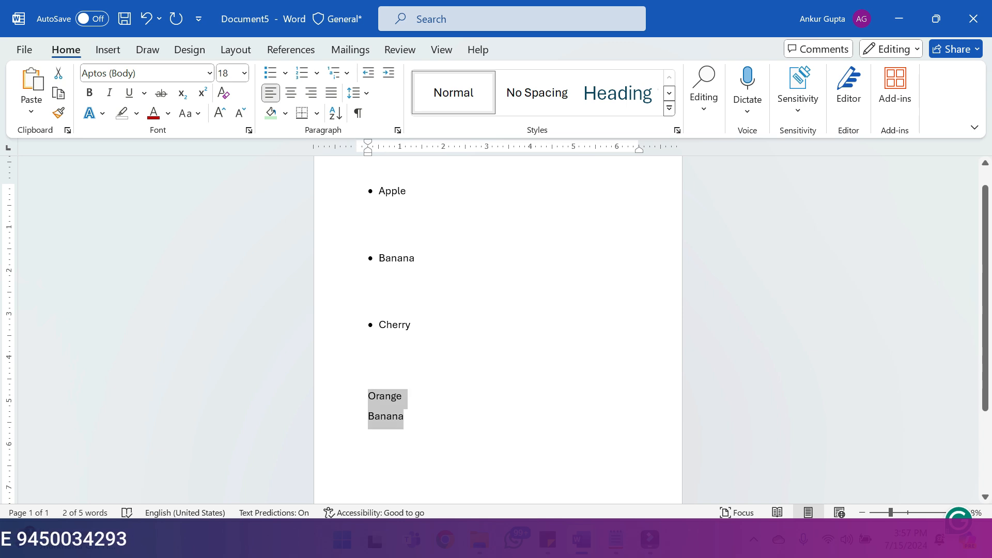
{"action": "key", "text": "Tab"}
{"action": "key", "text": "Right"}
{"action": "key", "text": "Up"}
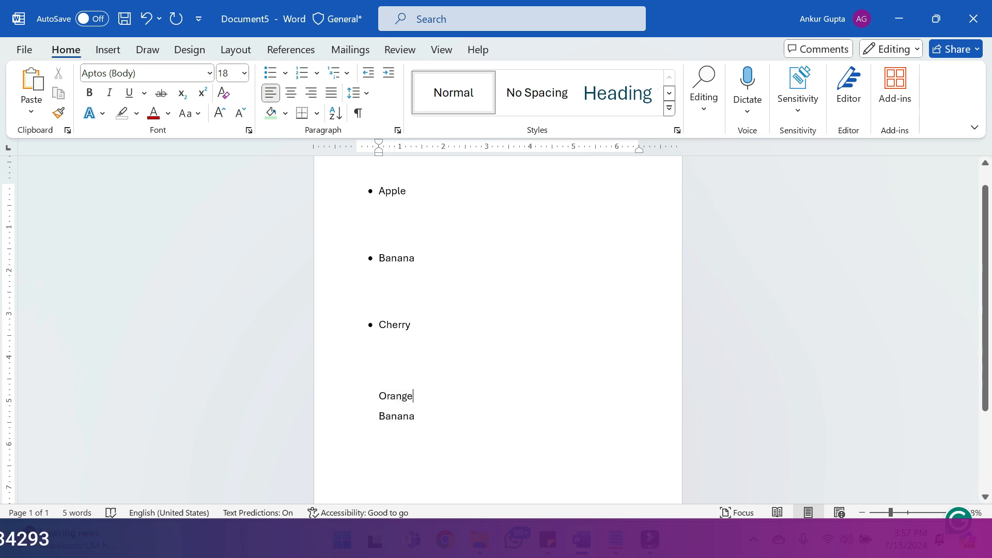
{"action": "key", "text": "Return"}
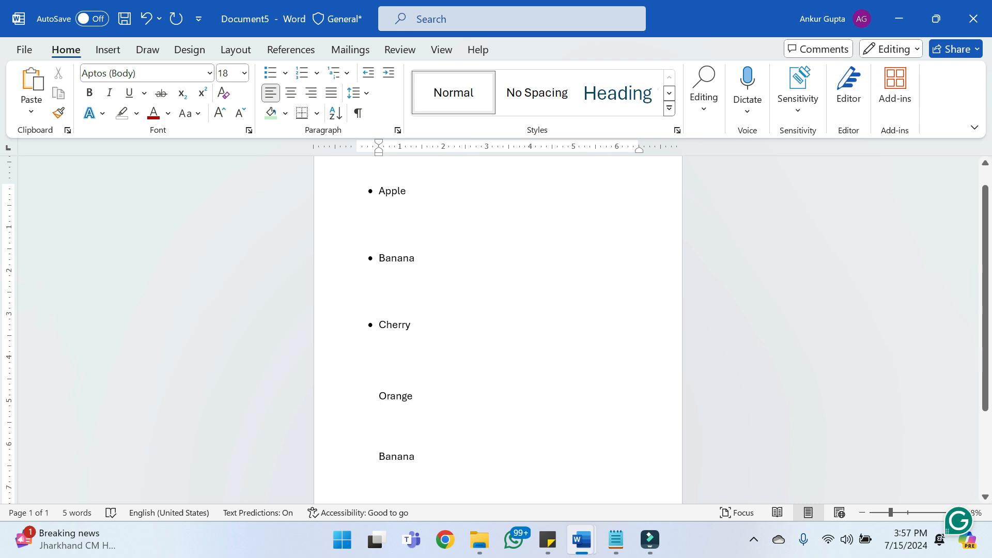
Compare the gap between Orange and Banana with the spacing between the bulleted items by highlighting each group
{"action": "key", "text": "ctrl+shift+Down"}
{"action": "key", "text": "ctrl+shift+Down"}
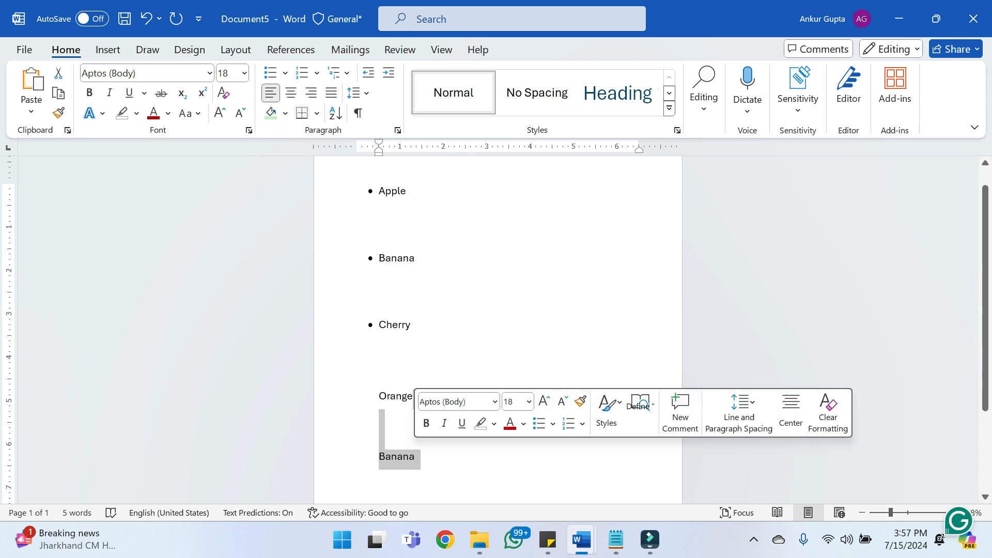
{"action": "left_click", "coordinate": [416, 456]}
{"action": "left_click_drag", "start_coordinate": [379, 258], "coordinate": [412, 330]}
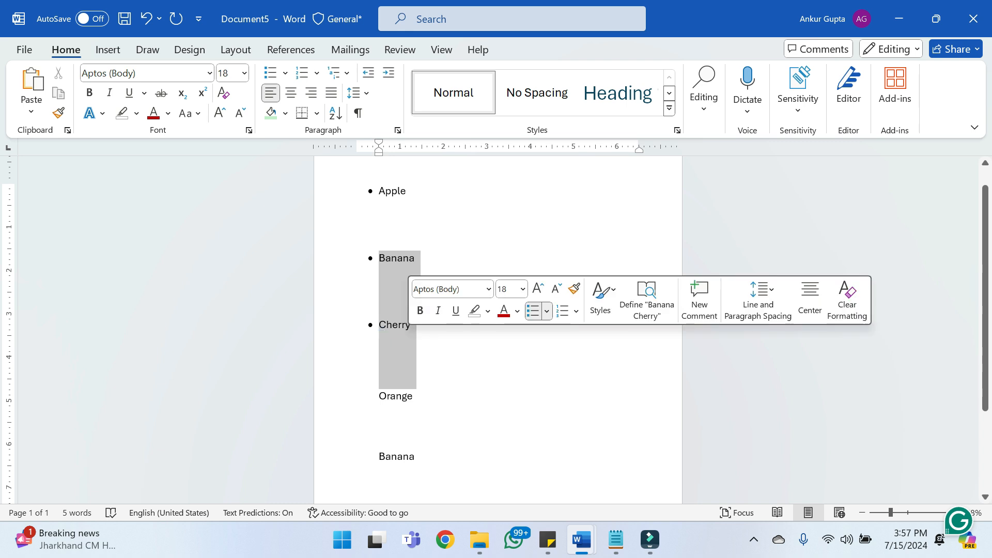
{"action": "left_click", "coordinate": [414, 396]}
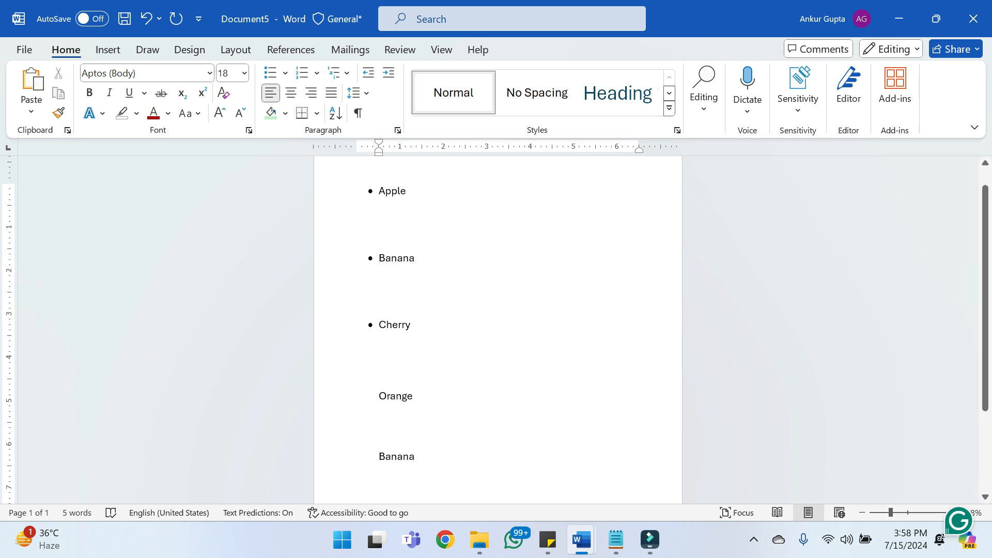
{"action": "left_click_drag", "start_coordinate": [412, 325], "coordinate": [379, 191]}
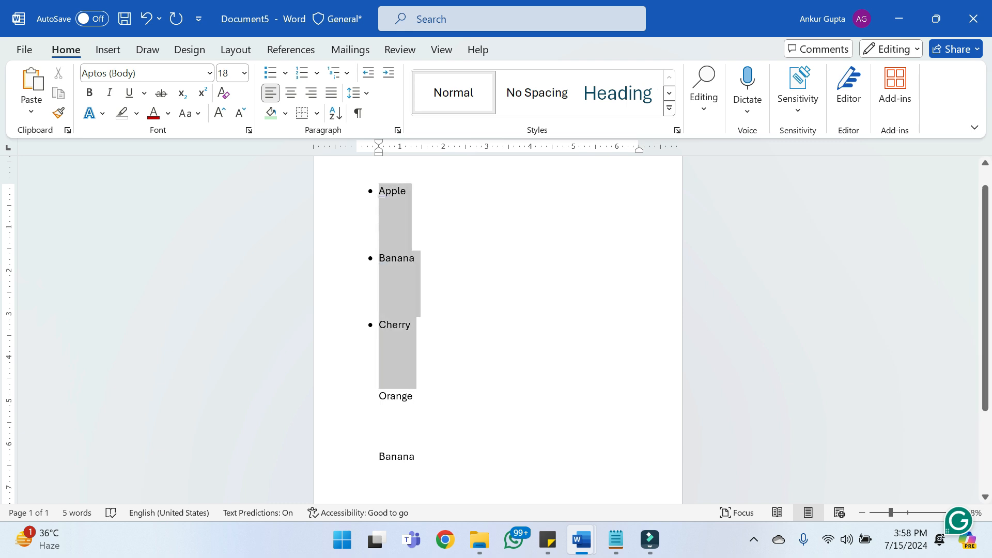
{"action": "left_click", "coordinate": [380, 416]}
{"action": "left_click_drag", "start_coordinate": [415, 457], "coordinate": [379, 397]}
{"action": "left_click", "coordinate": [415, 457]}
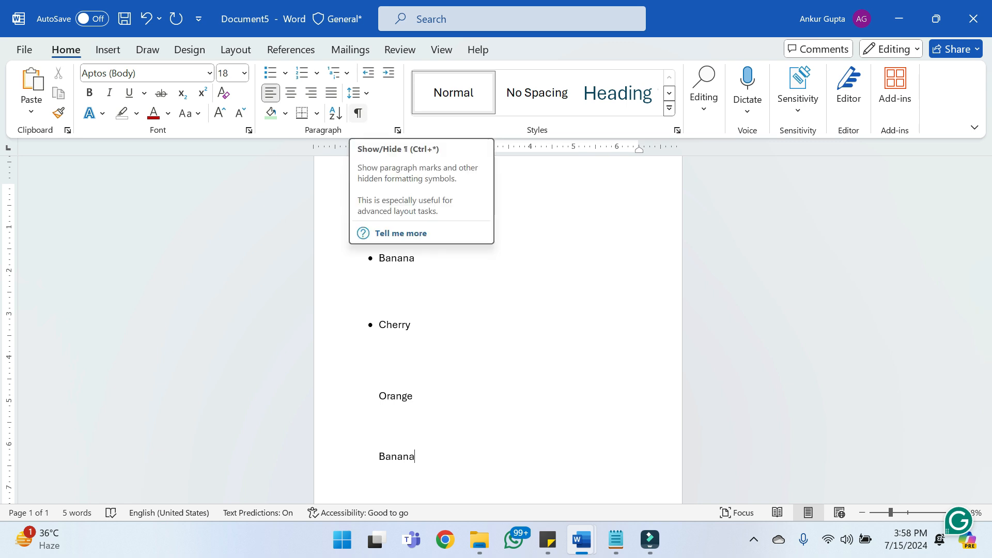
Show paragraph marks and hidden formatting symbols, examine the lines from Orange to Banana, and check the print preview
{"action": "left_click", "coordinate": [358, 112]}
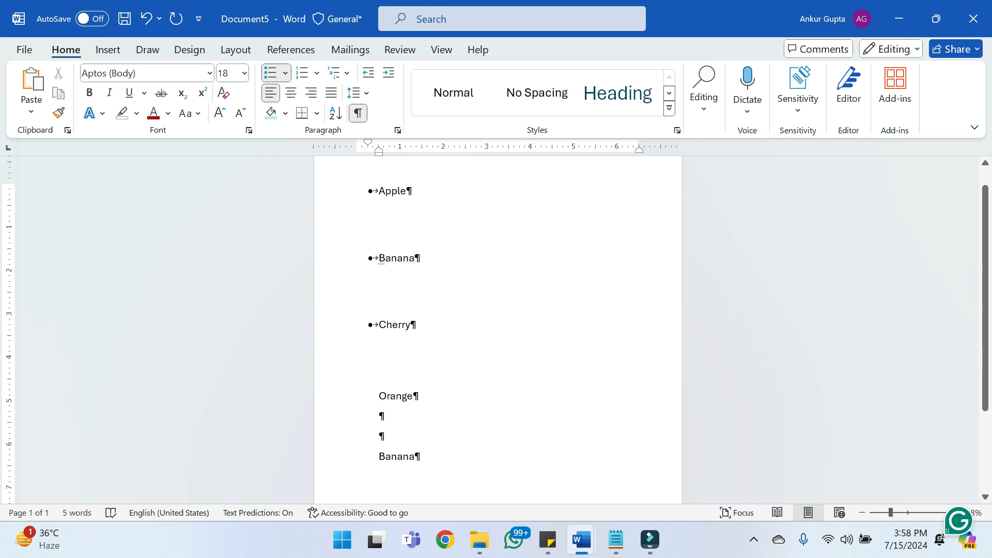
{"action": "left_click_drag", "start_coordinate": [421, 456], "coordinate": [379, 395]}
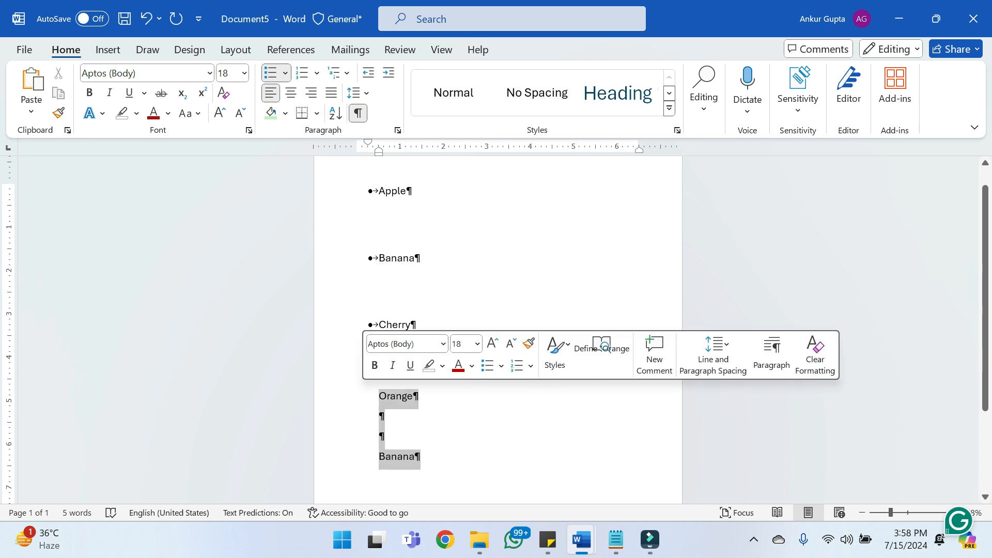
{"action": "left_click", "coordinate": [415, 456]}
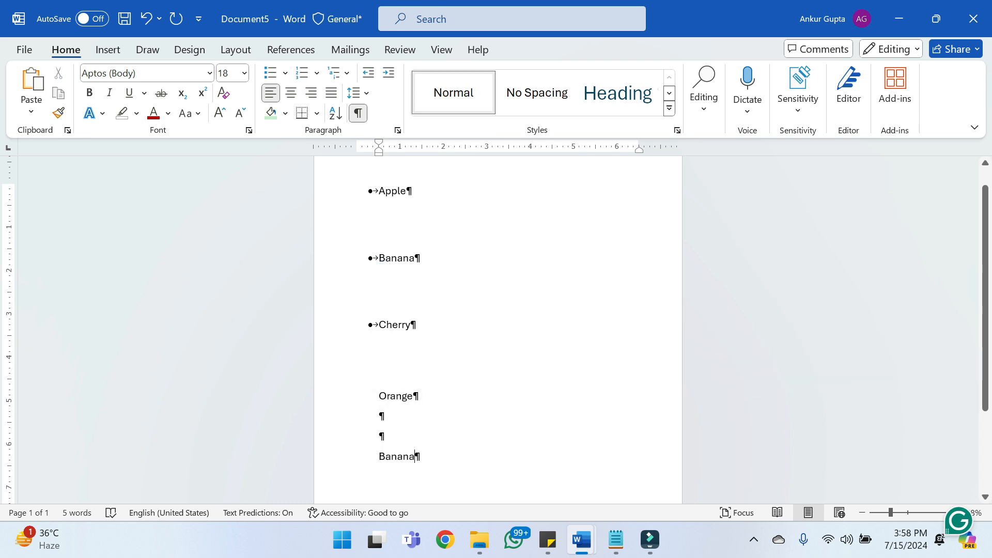
{"action": "key", "text": "ctrl+p"}
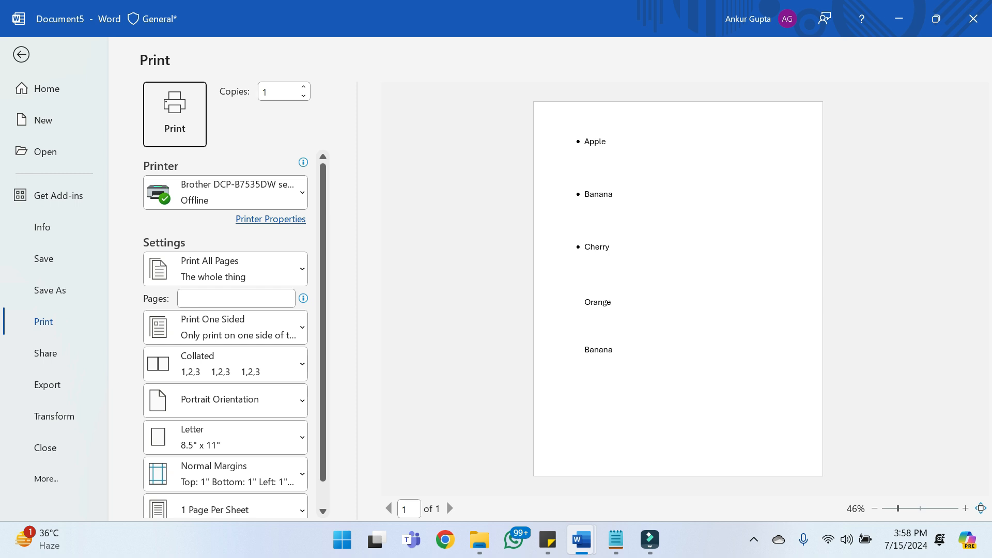
{"action": "key", "text": "Escape"}
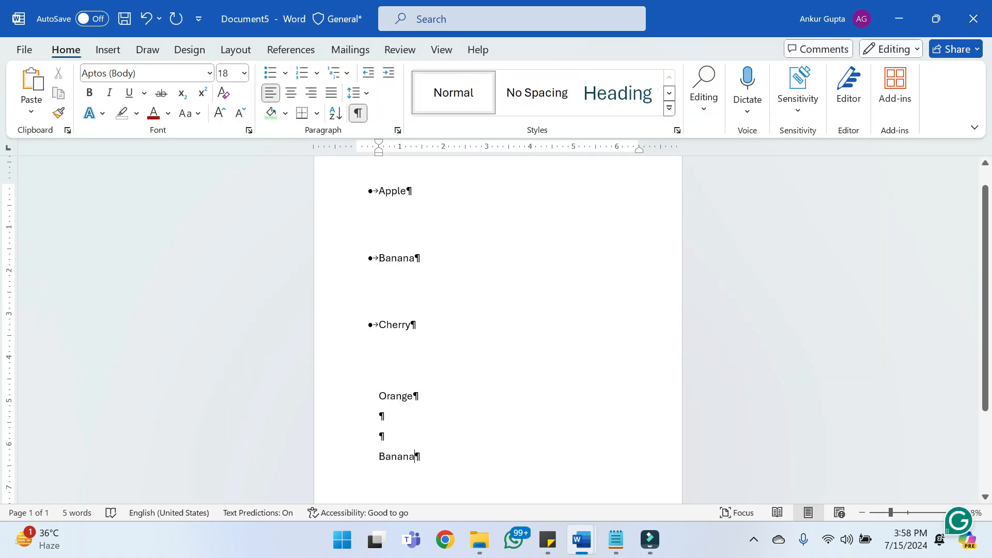